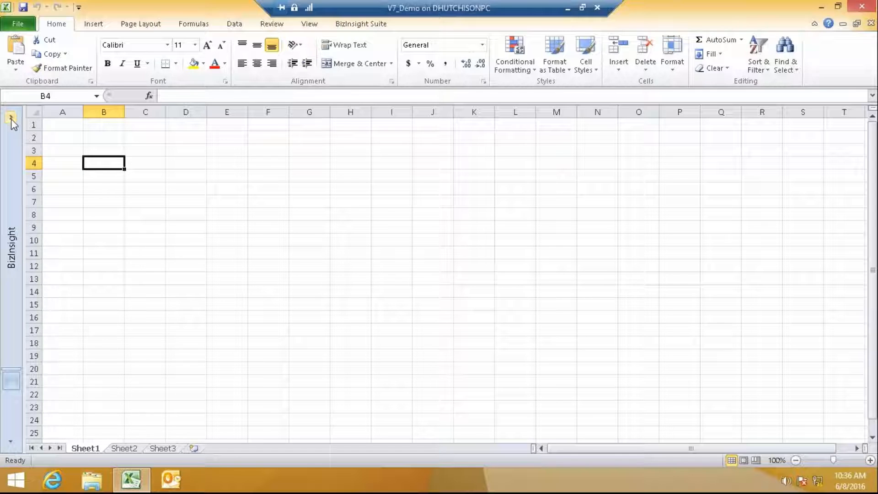
- Expand the collapsed BizInsight navigation tree so it stays docked beside the worksheet
click(13, 153)
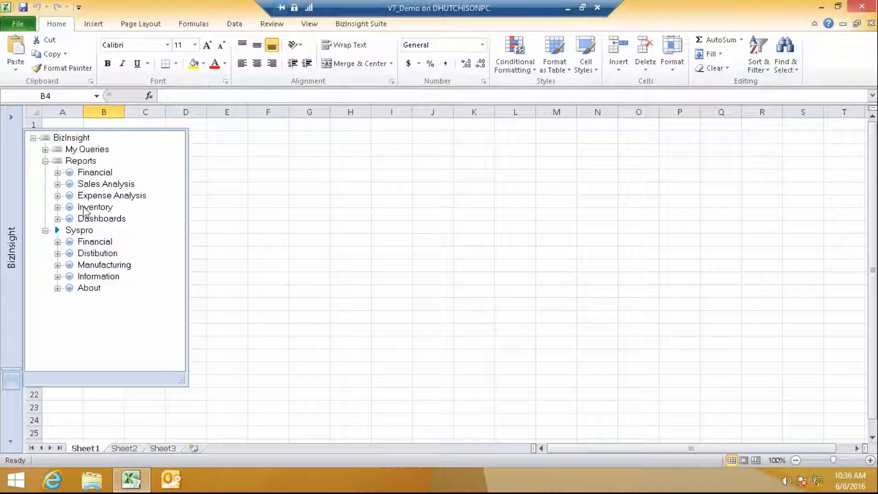
double_click(86, 174)
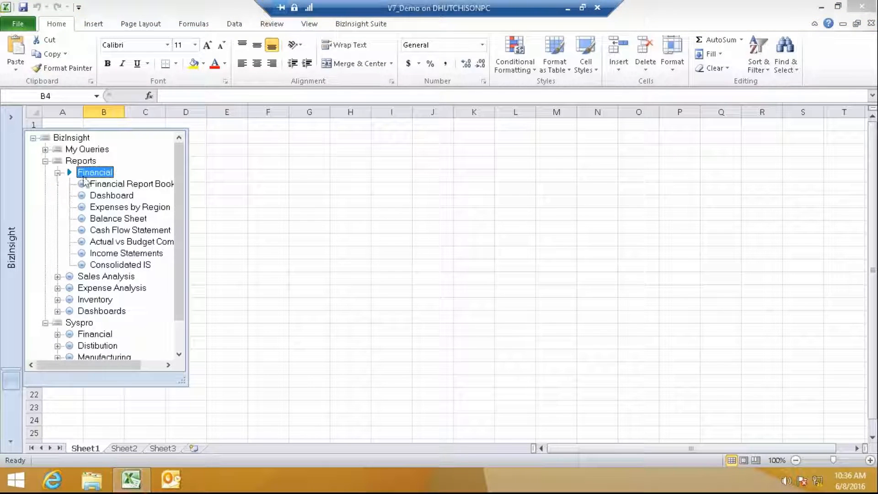
click(58, 173)
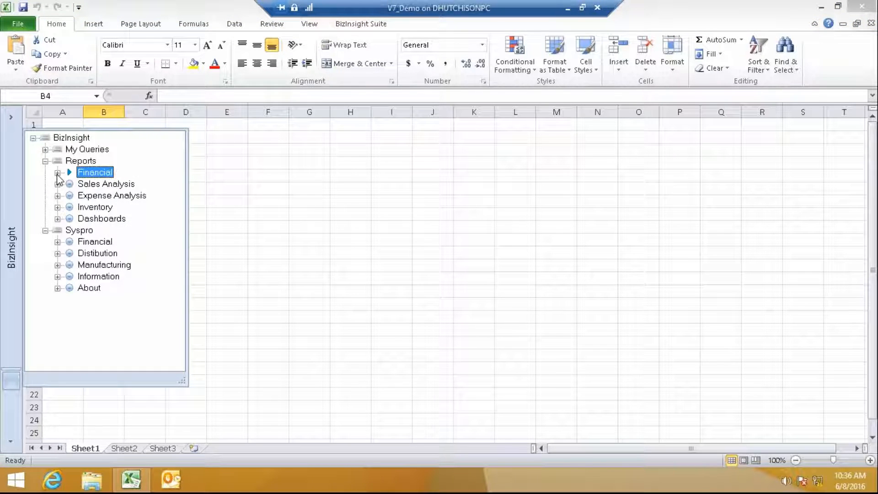
click(12, 123)
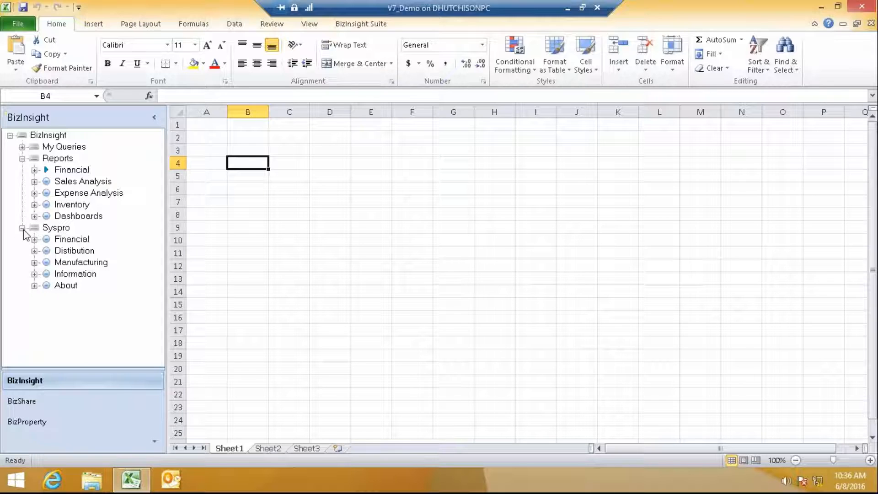
- Browse the reports available in the Financial, Sales Analysis and Inventory folders under Reports
click(34, 171)
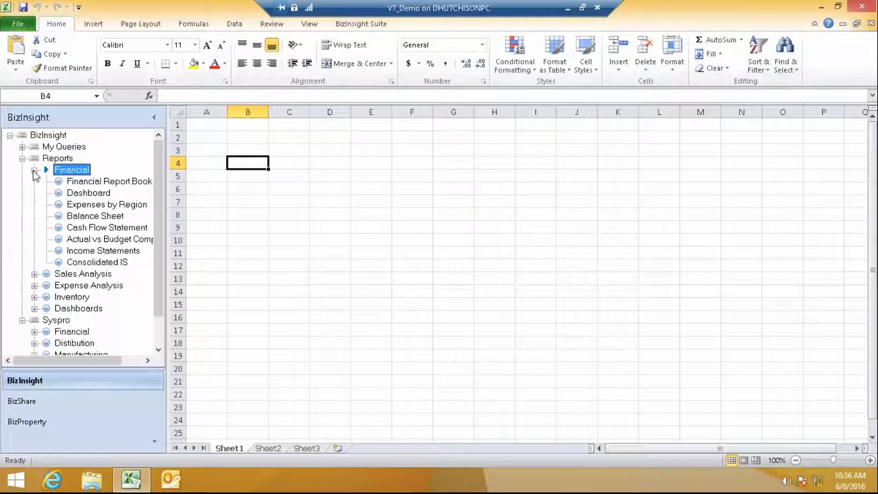
click(34, 170)
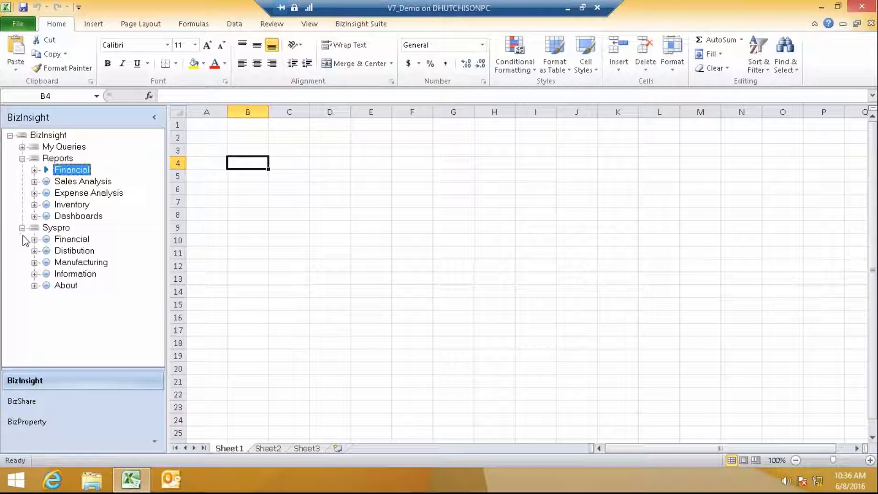
click(34, 182)
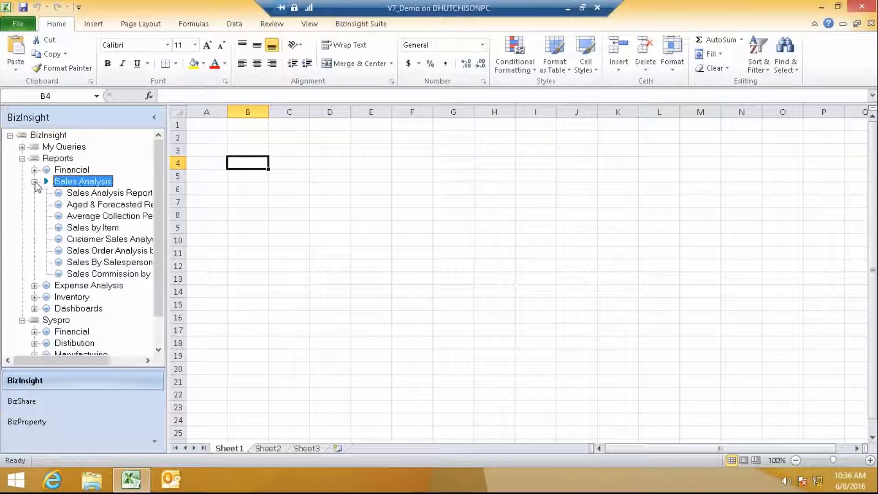
click(34, 181)
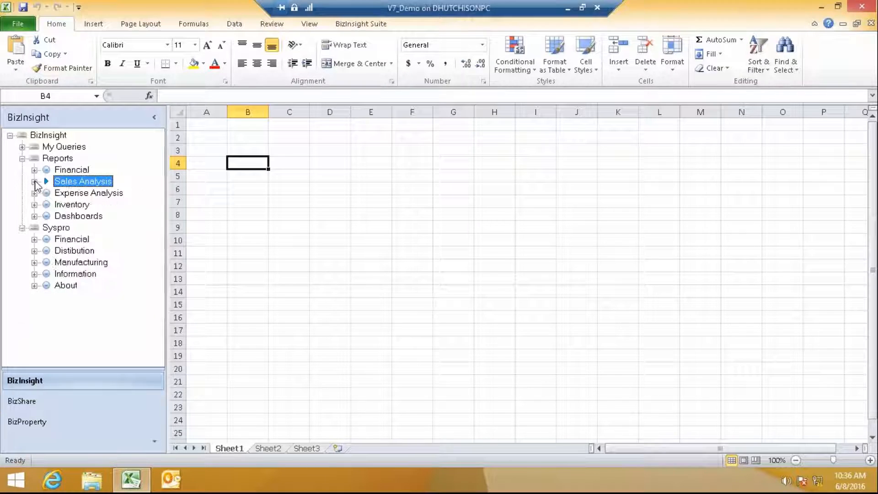
click(34, 205)
click(34, 205)
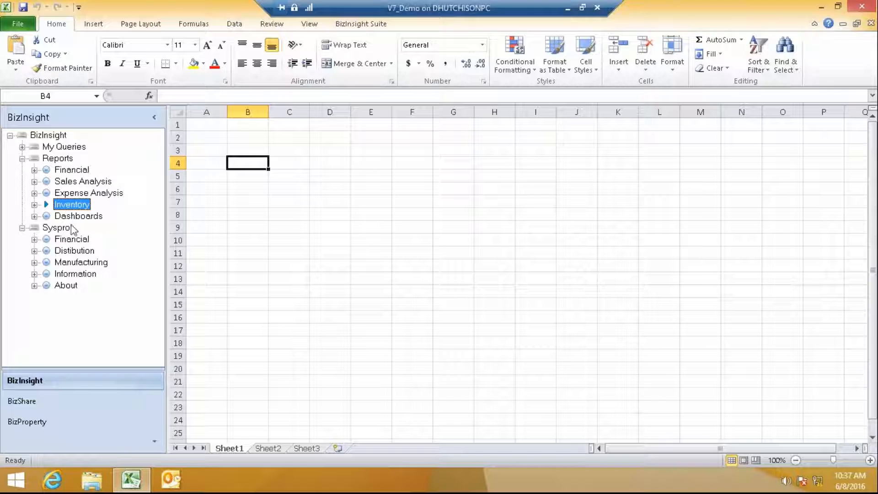
- Examine the modules in the Financial, Distribution and Manufacturing folders under Syspro, collapsing the folders when done
click(34, 239)
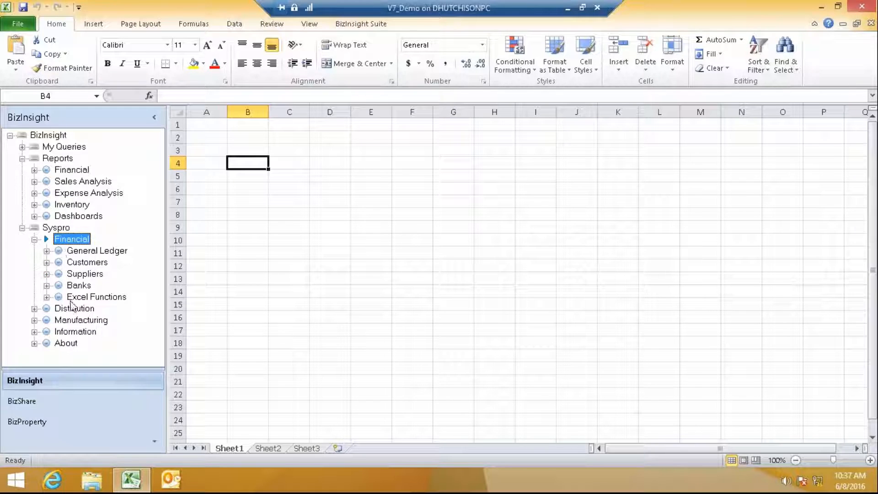
click(35, 308)
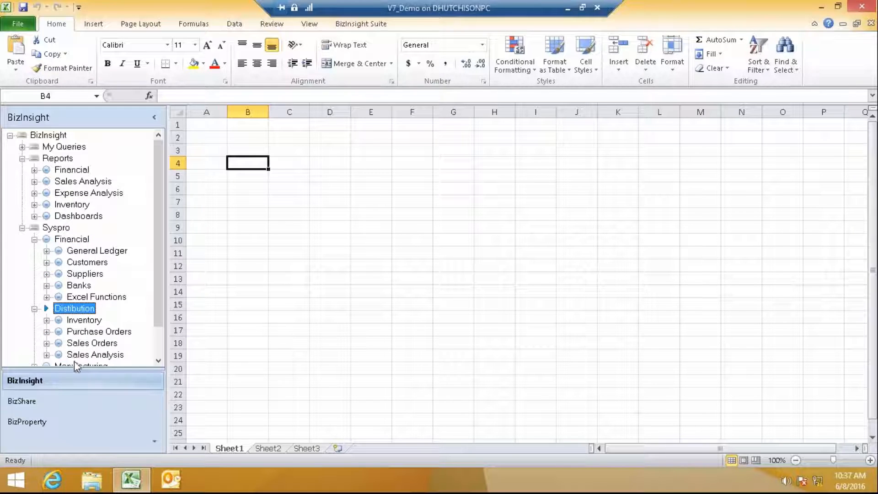
drag(158, 284, 151, 330)
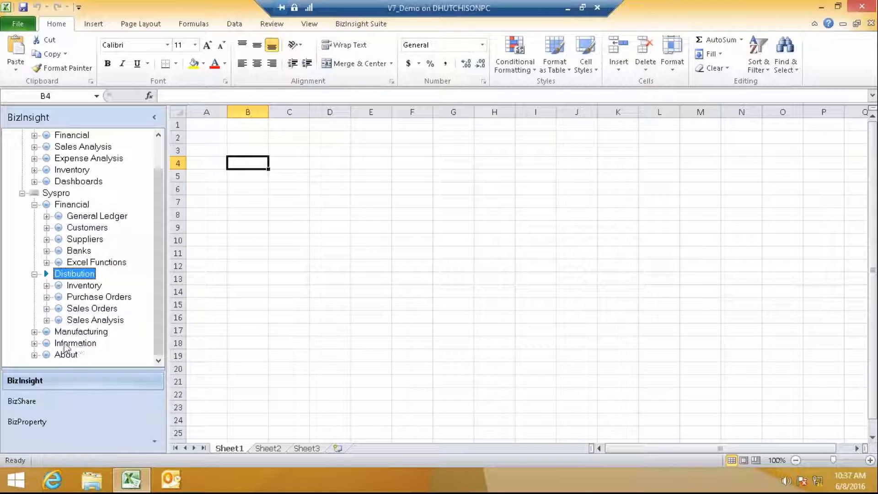
click(34, 332)
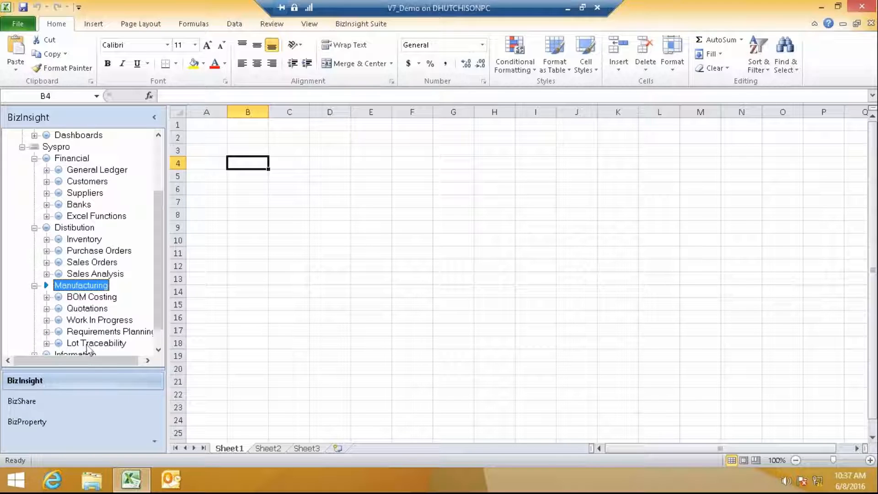
click(34, 285)
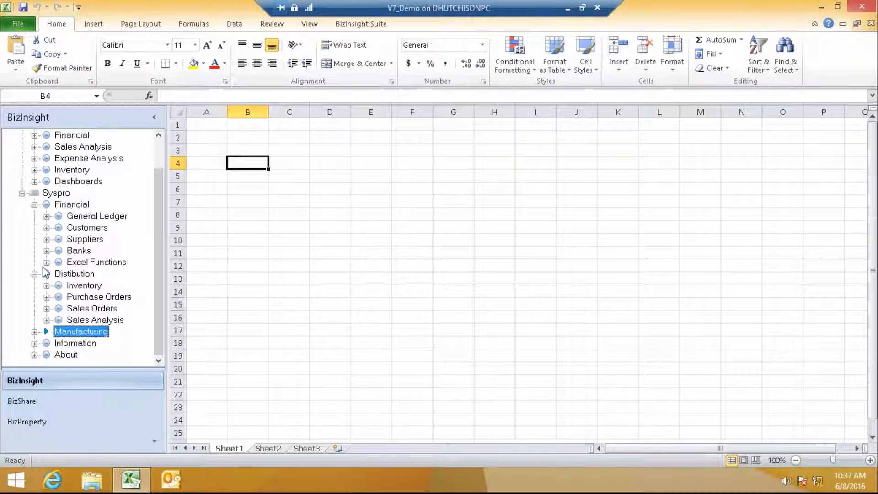
click(34, 273)
click(34, 239)
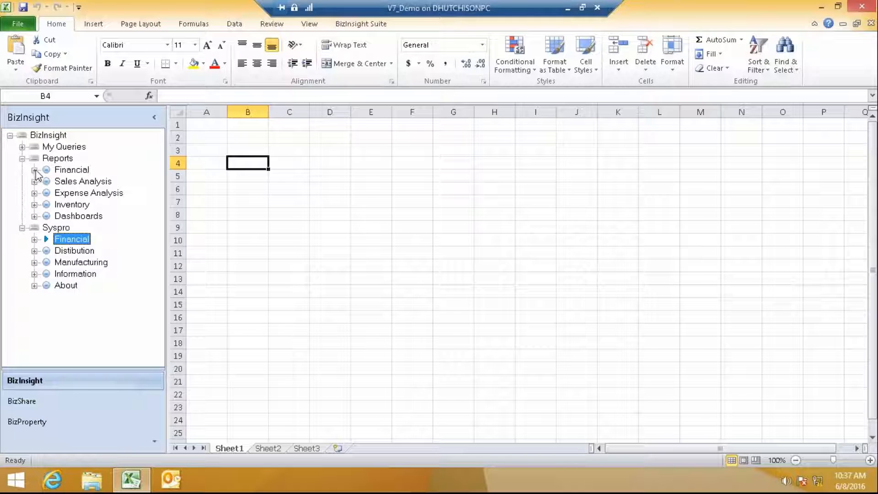
- Insert a new node under the Reports folder
right_click(60, 161)
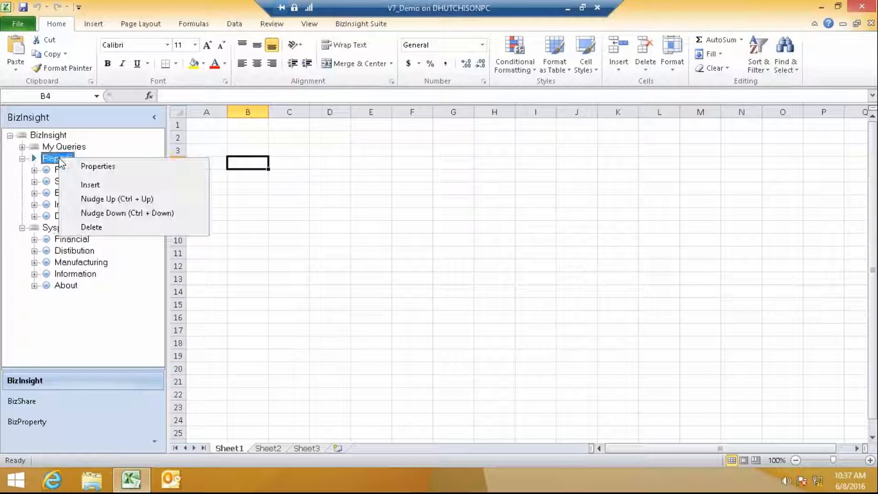
click(91, 185)
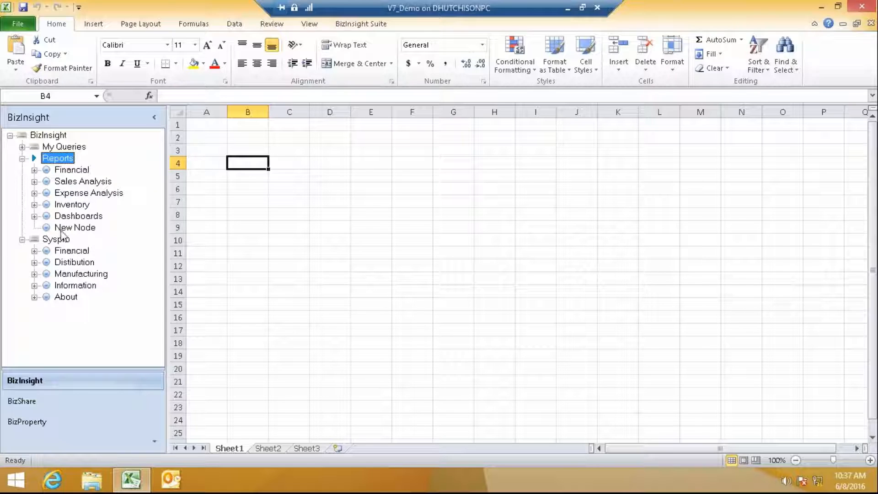
- Open the Financial Report Book from the Financial reports folder and calculate its formulas
click(34, 171)
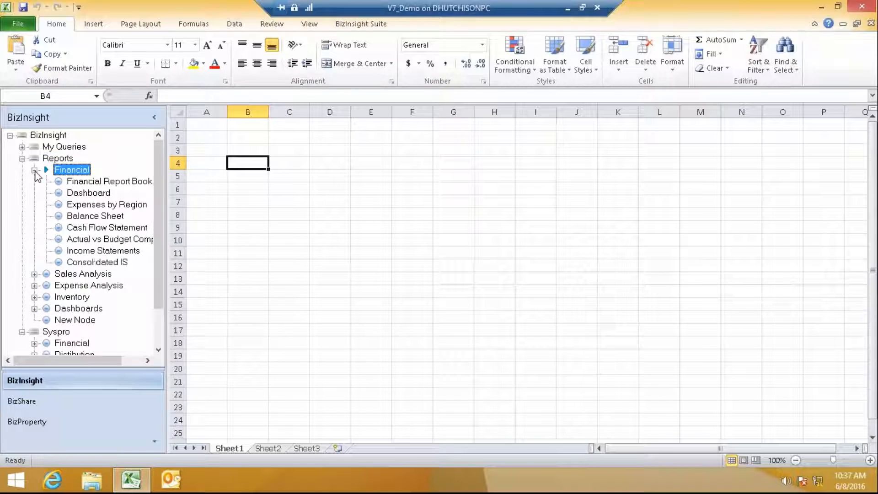
double_click(86, 183)
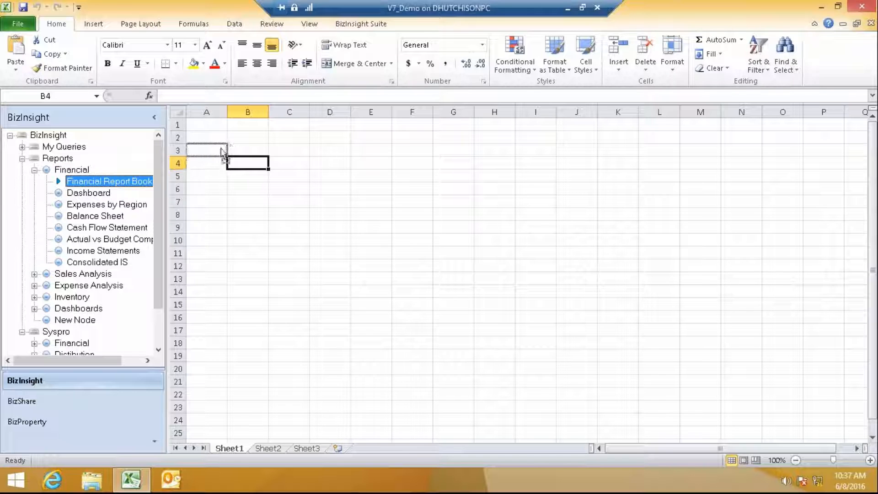
right_click(575, 188)
click(630, 439)
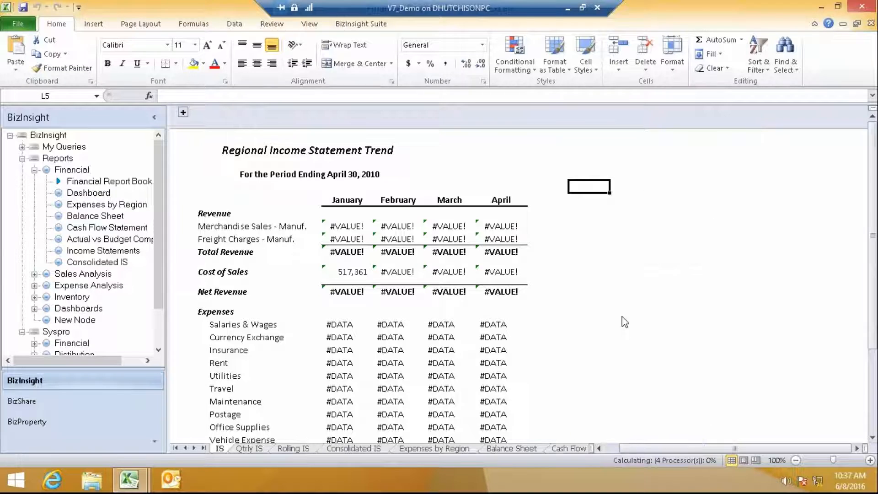
click(558, 293)
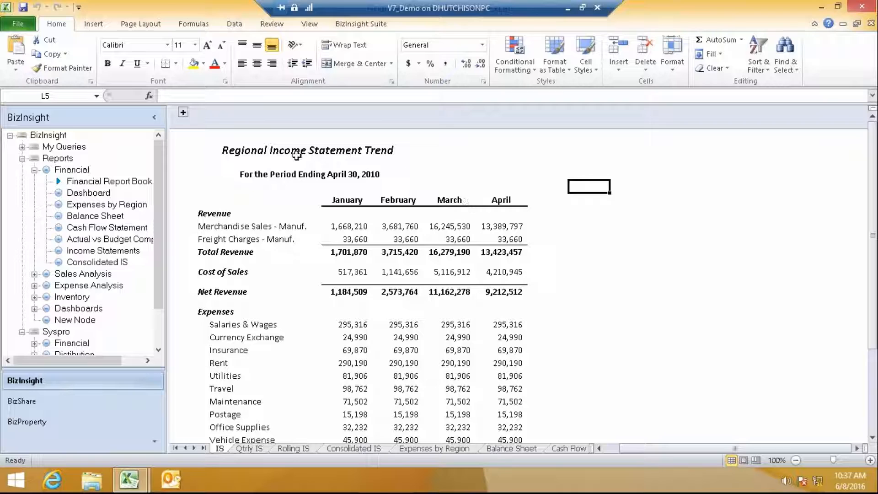
- Reveal the hidden report parameters of the Regional Income Statement Trend and set the Region to North
click(183, 112)
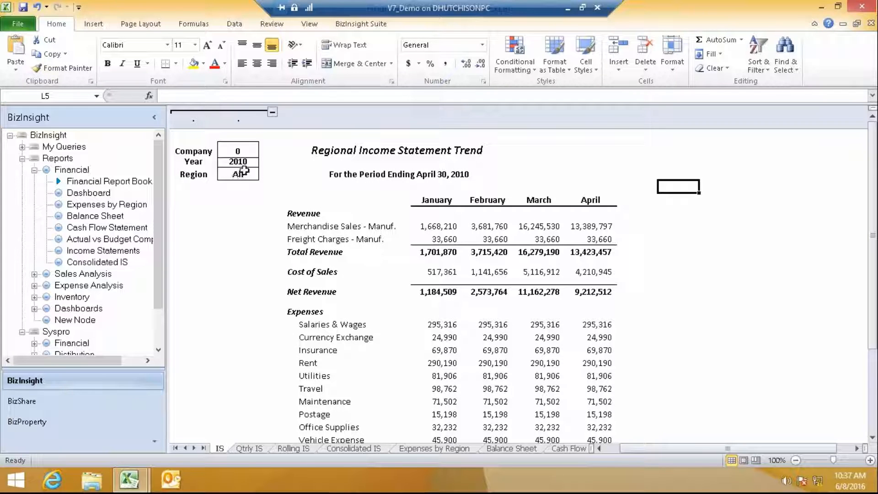
click(237, 162)
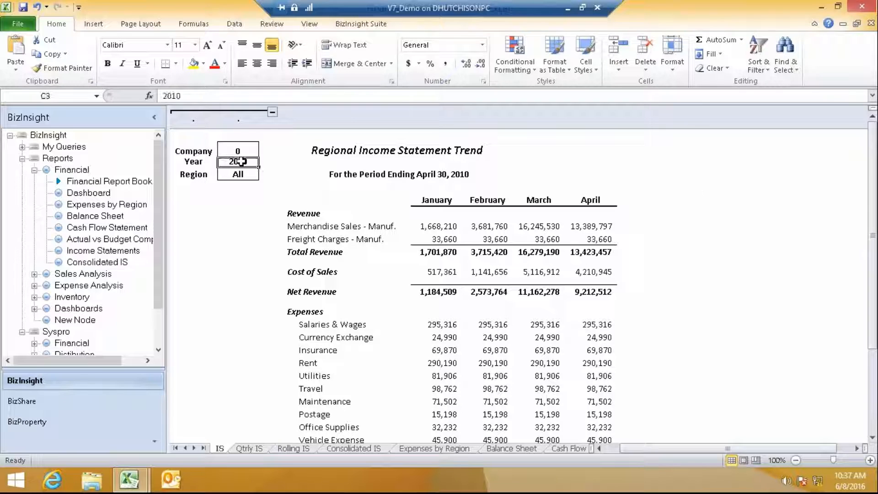
click(238, 174)
click(264, 175)
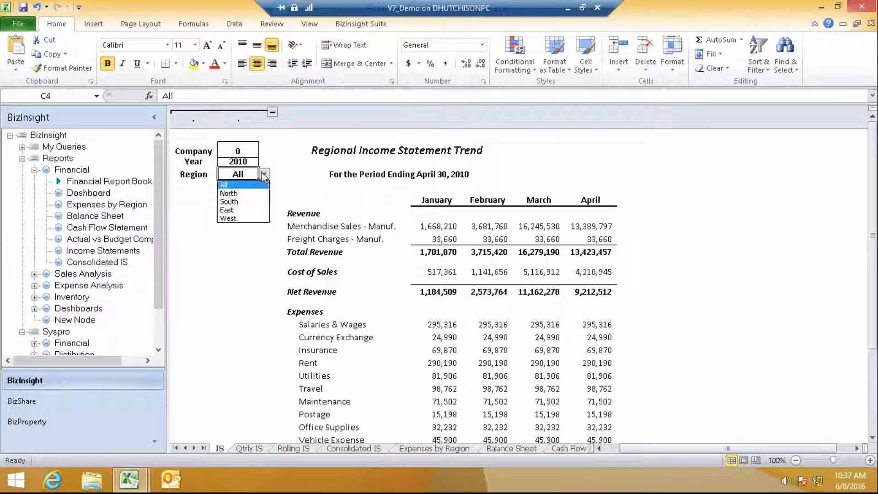
click(228, 194)
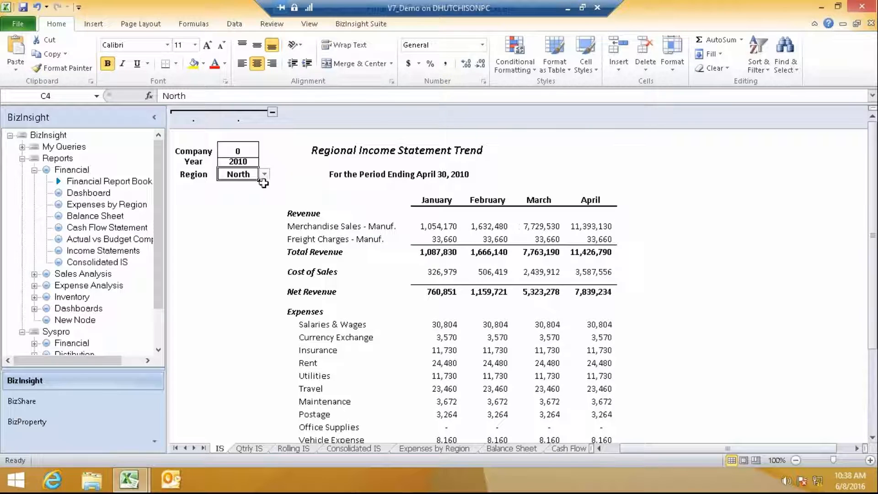
- Set the Region back to All and hide the report parameters of the regional income statement
click(264, 174)
click(231, 187)
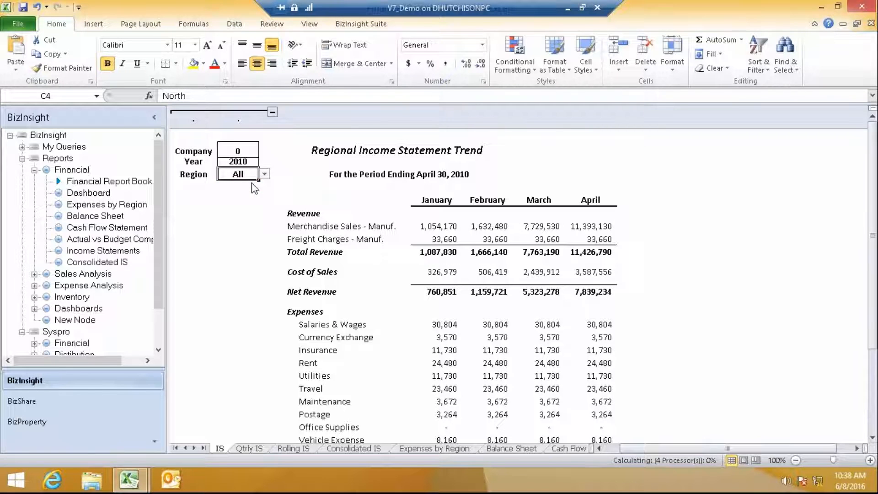
click(272, 112)
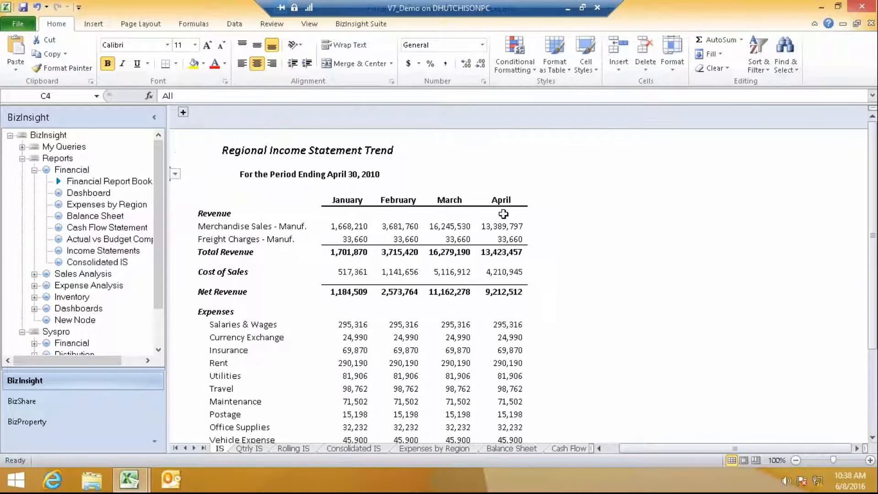
- Extend the April column of the Regional Income Statement Trend across the following months through September
drag(500, 192, 723, 419)
click(675, 153)
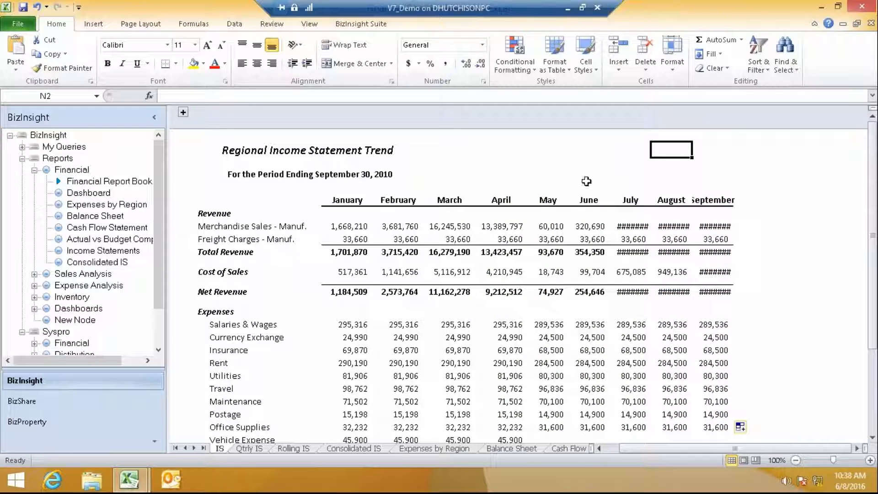
- View the BizInsight Drilldown options for the January Merchandise Sales figure, then dismiss them
click(351, 226)
right_click(352, 227)
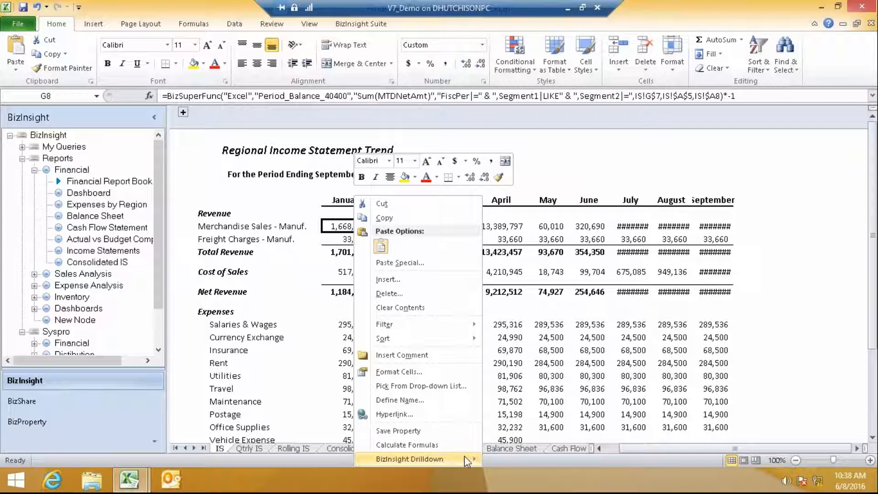
mouse_move(468, 458)
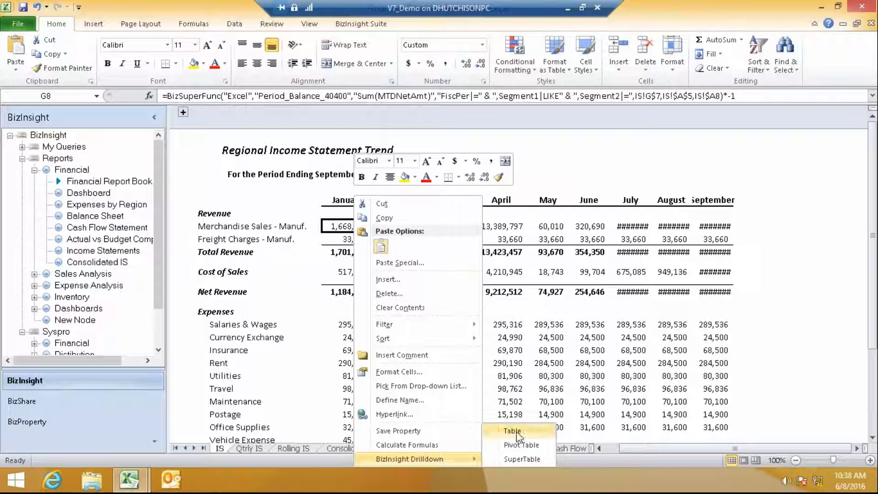
click(741, 375)
- Reveal the report parameters on the Qtrly IS sheet and set the Current Period to 6
click(254, 449)
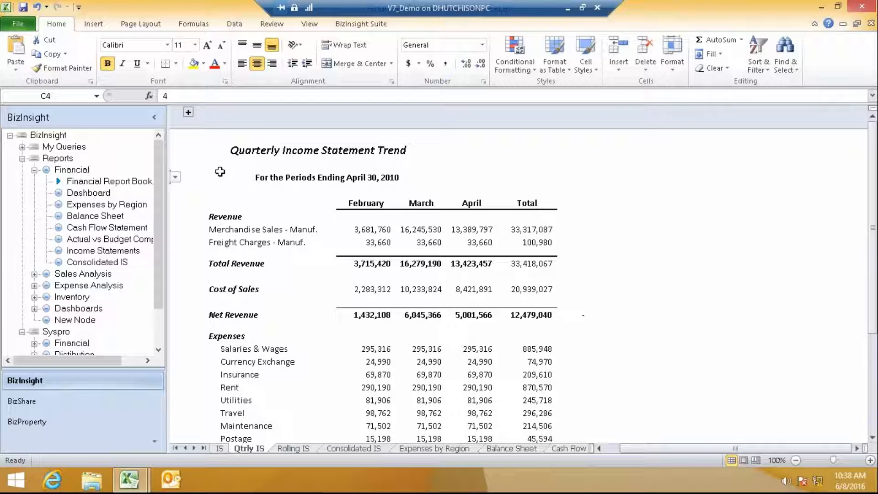
click(188, 112)
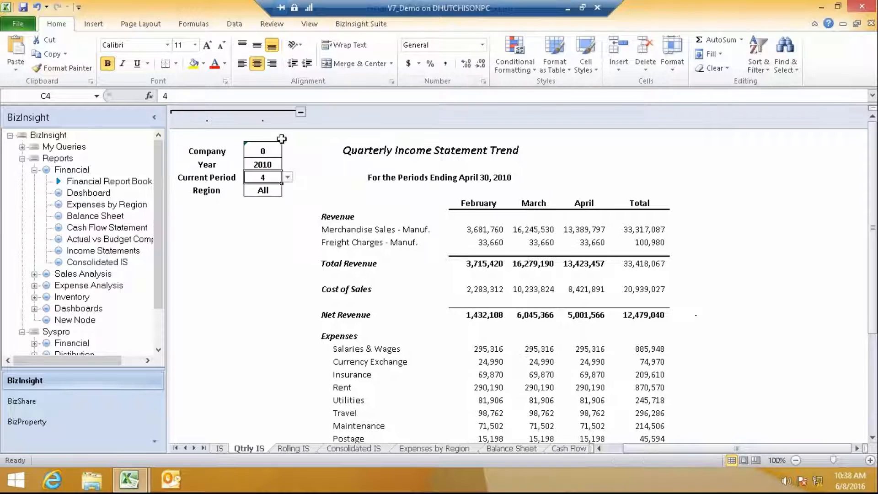
click(287, 177)
click(257, 205)
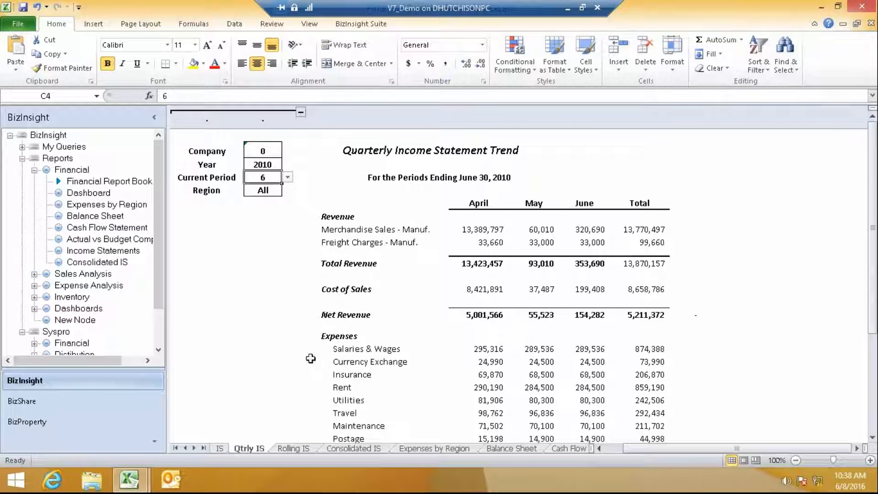
- On the Rolling IS sheet, reveal the report parameters, set the Period to 7 and hide the parameters again
click(301, 451)
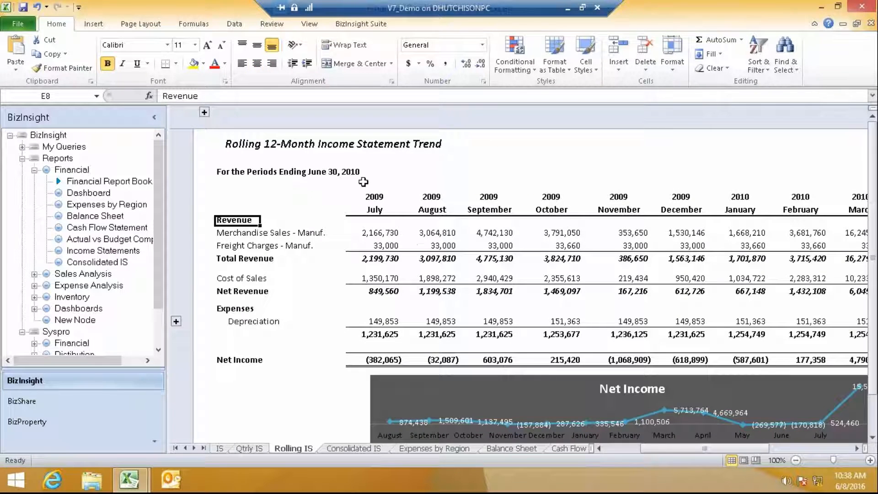
click(204, 113)
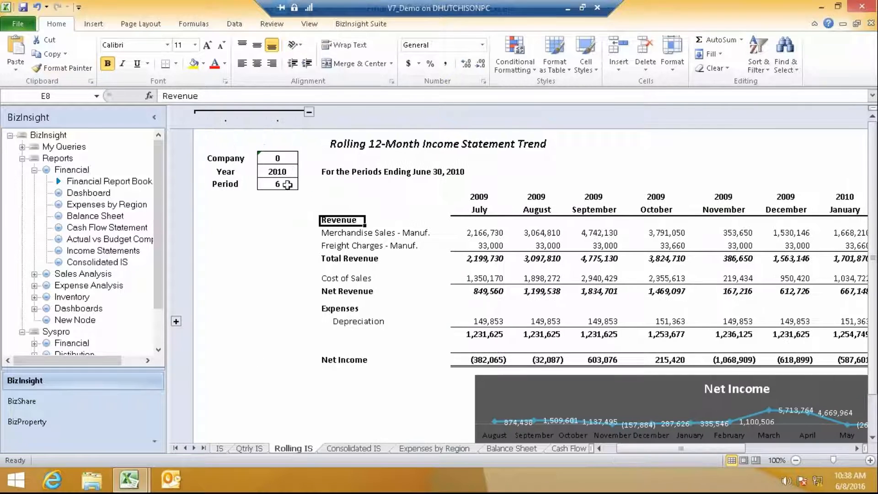
click(283, 184)
click(304, 184)
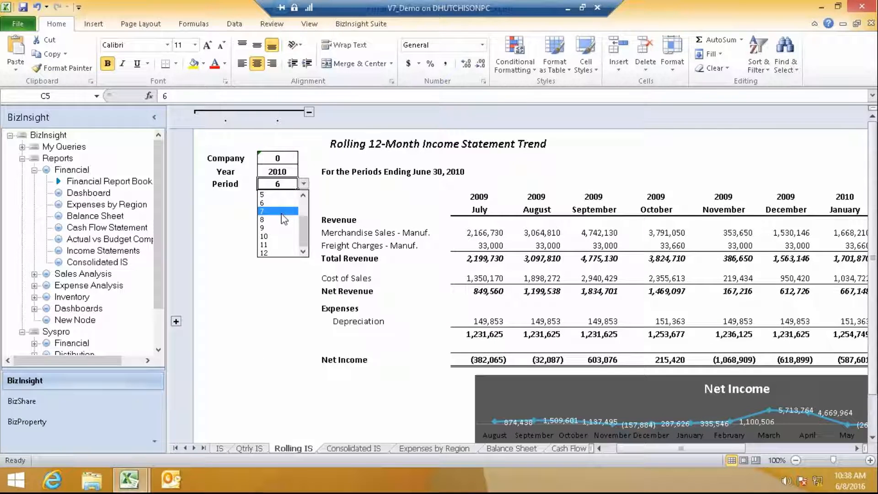
click(286, 213)
click(309, 112)
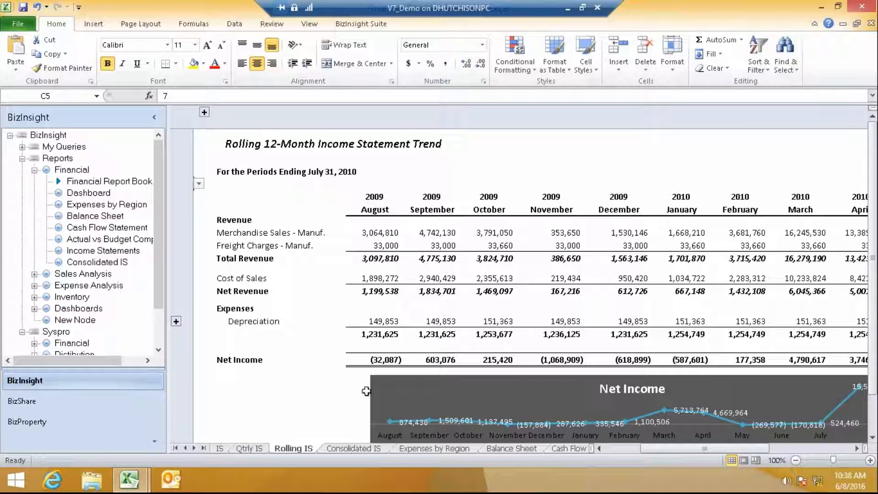
- View the Consolidated IS sheet, and on the Expenses by Region sheet reveal the report parameters and set the Period to 7
click(351, 449)
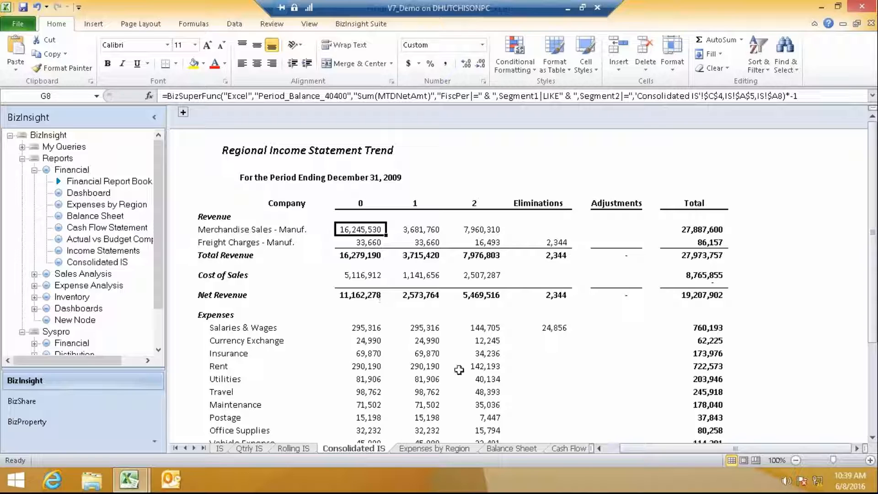
click(427, 449)
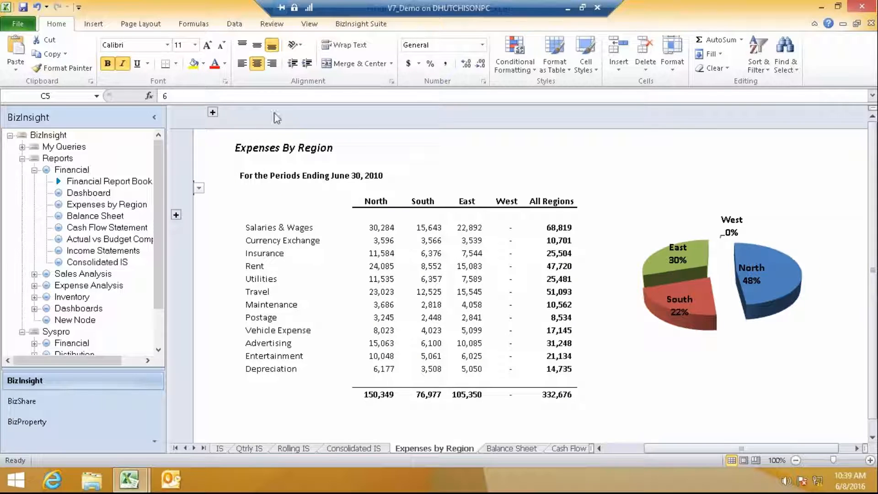
click(213, 112)
click(329, 188)
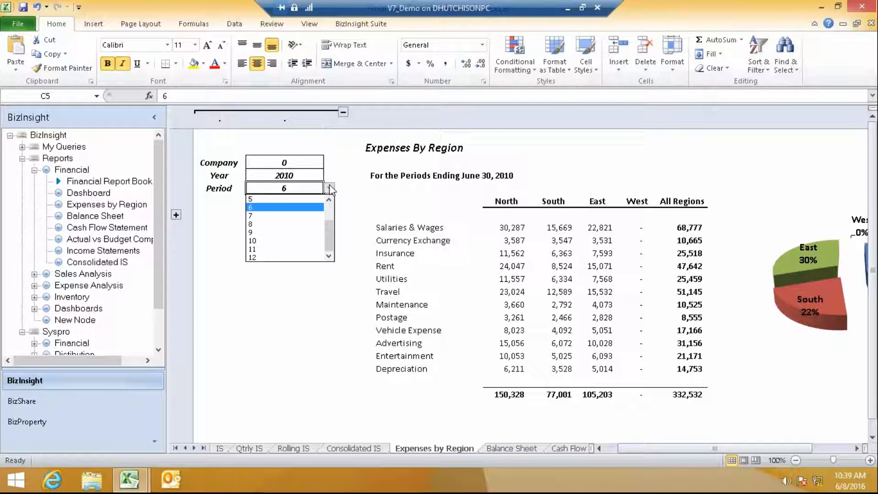
click(259, 215)
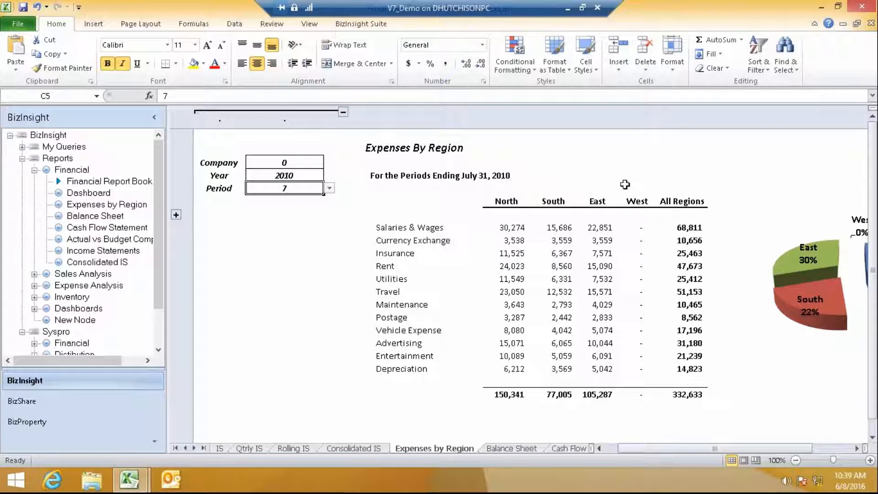
- Look over the Balance Sheet, Cash Flow and Act vs Bud IS sheets of the report book
click(512, 448)
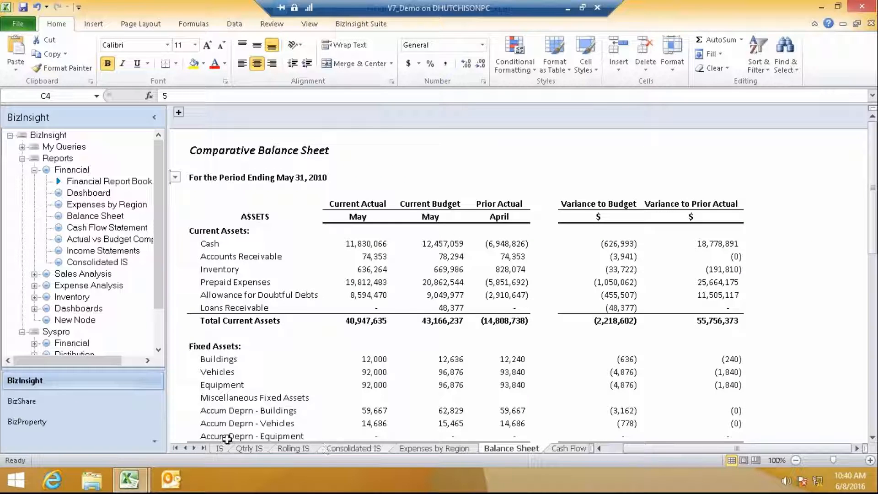
click(203, 449)
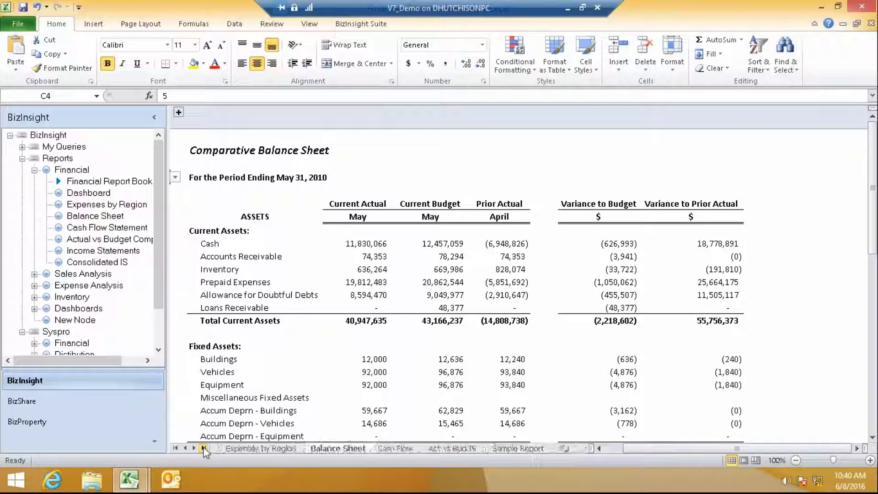
click(405, 450)
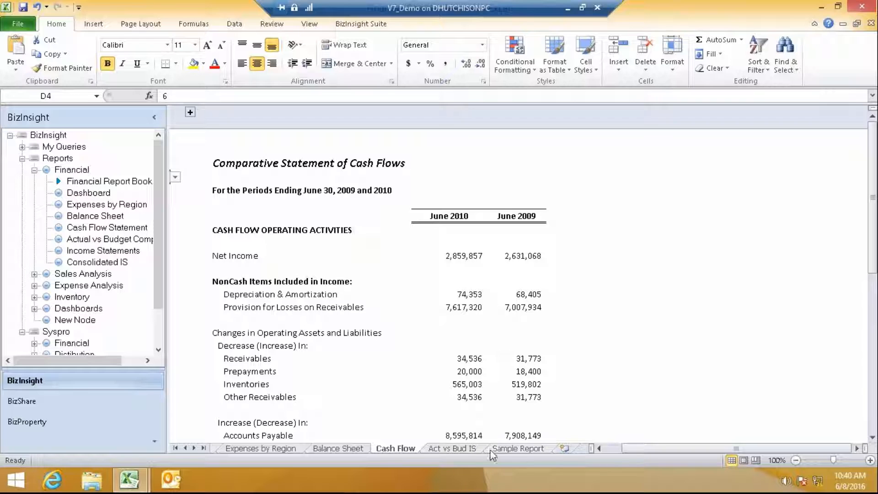
click(451, 448)
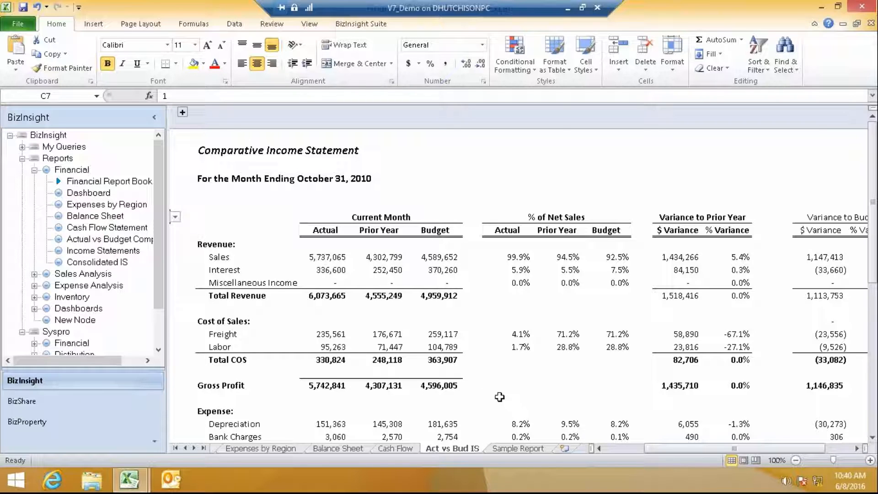
- Open the Sample Report sheet and examine the Company label and its value in A3 and B3
click(507, 449)
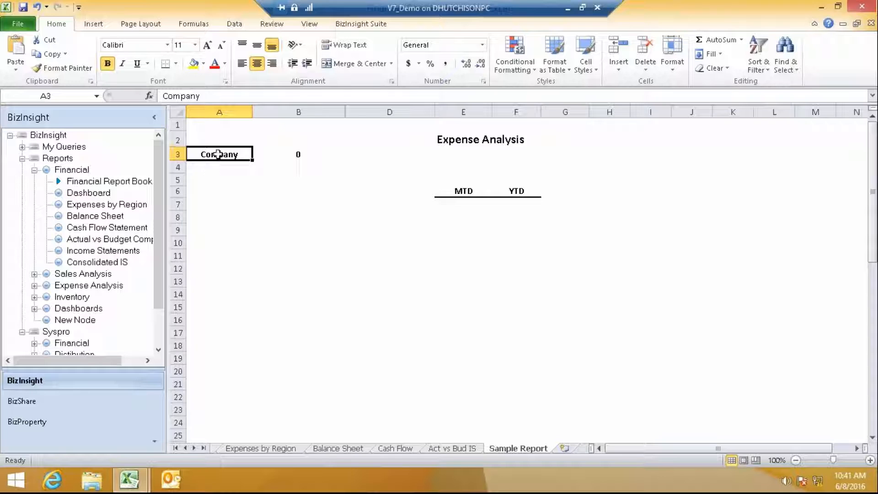
click(296, 154)
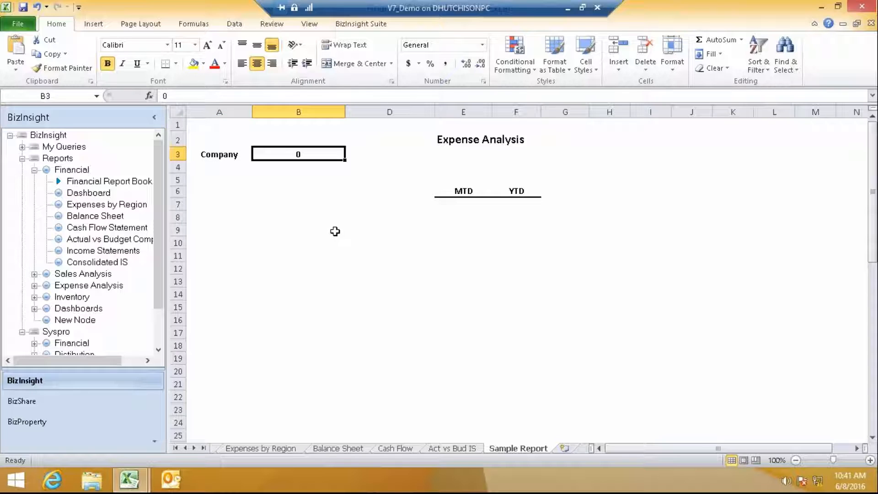
click(212, 155)
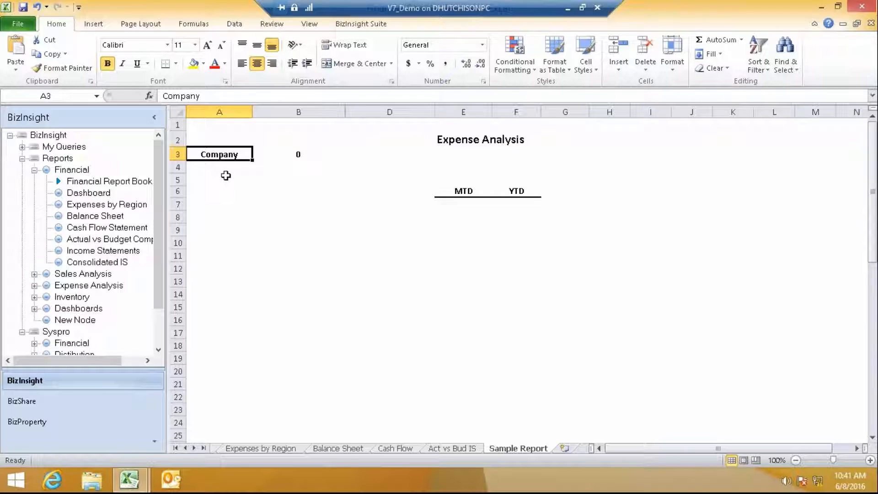
click(210, 166)
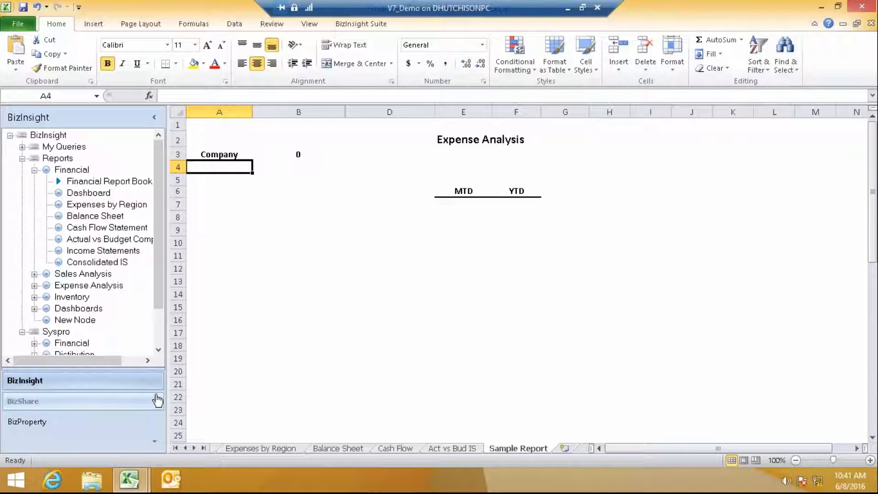
- Insert the No Version properties Year at A4 and Period at A5 from BizProperty, below the Company parameter
click(35, 169)
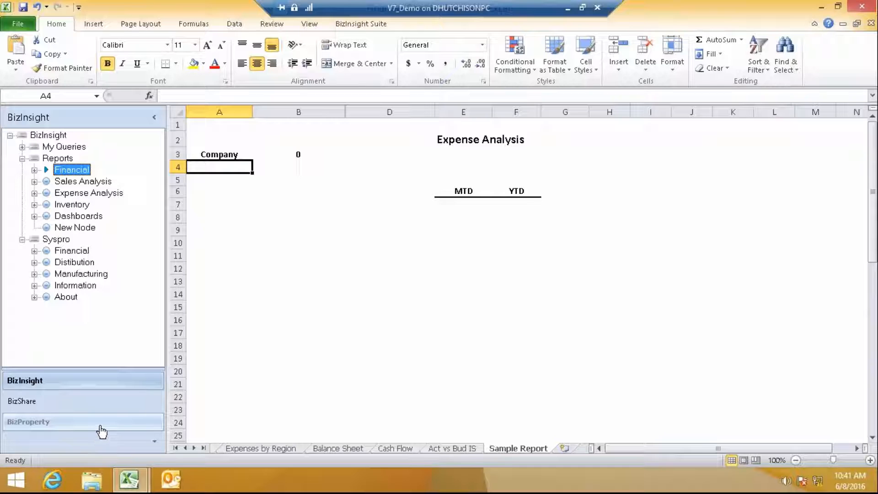
click(100, 431)
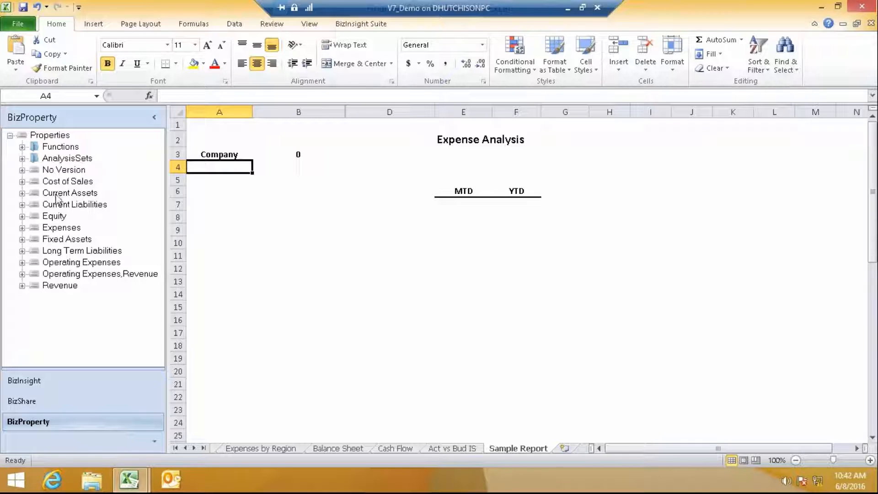
click(22, 170)
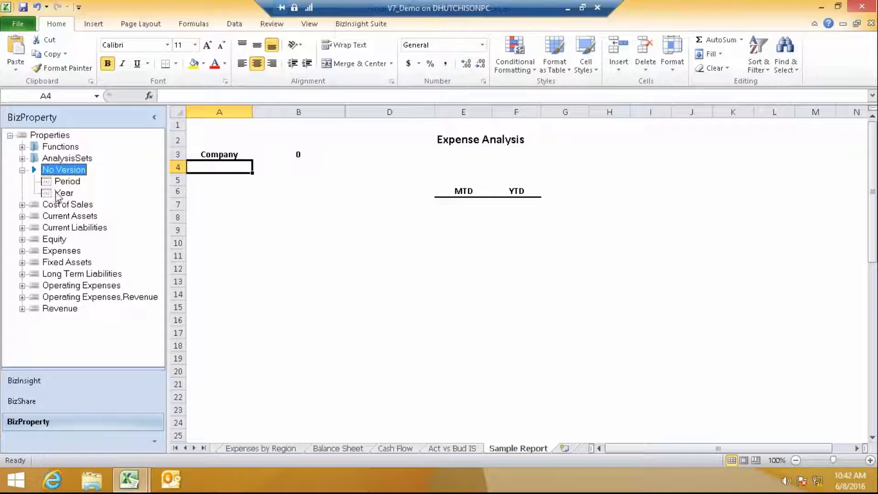
drag(62, 194, 221, 175)
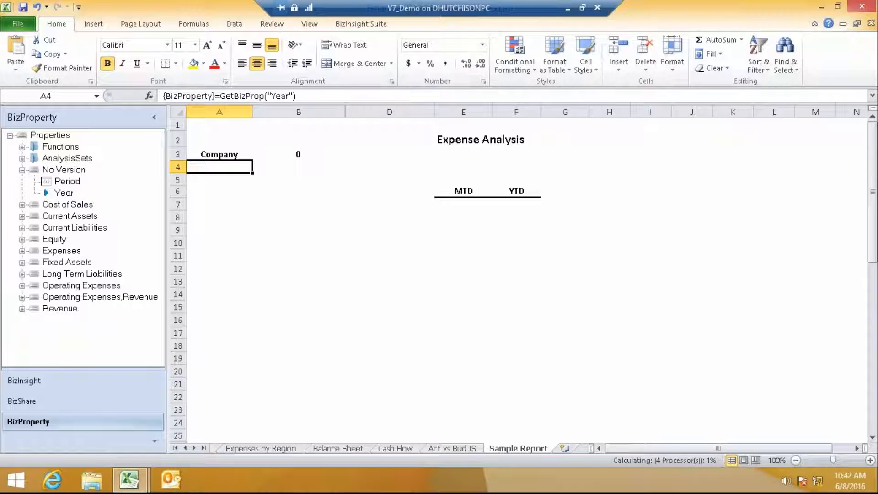
click(437, 238)
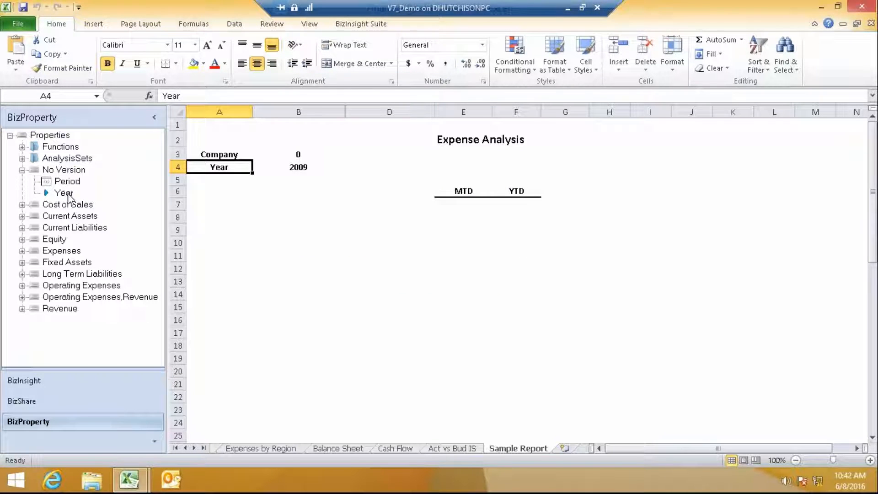
drag(67, 181, 220, 181)
click(435, 239)
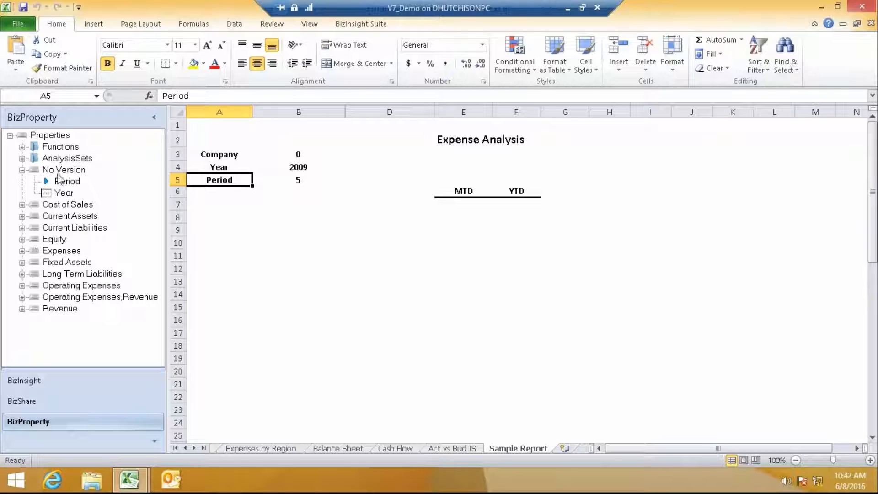
- Insert the All Properties By Version analysis set at B8 with the PropertyVersion parameter set to Expenses
click(21, 158)
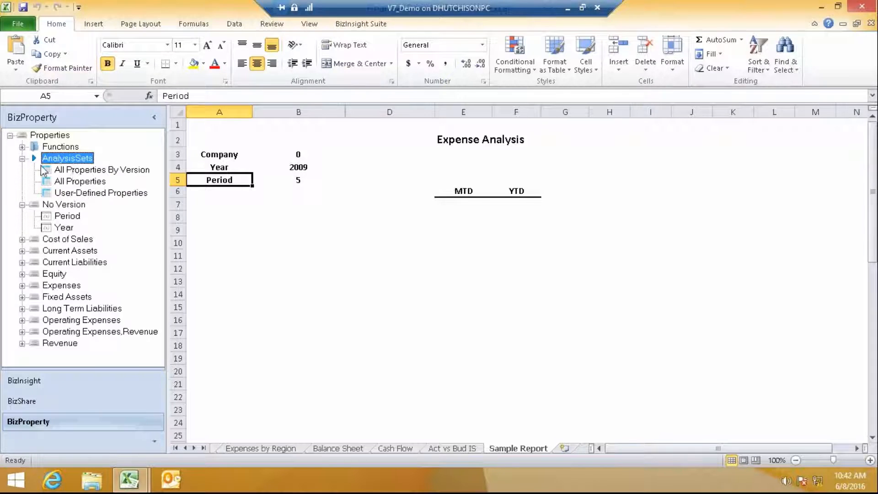
drag(110, 169, 303, 226)
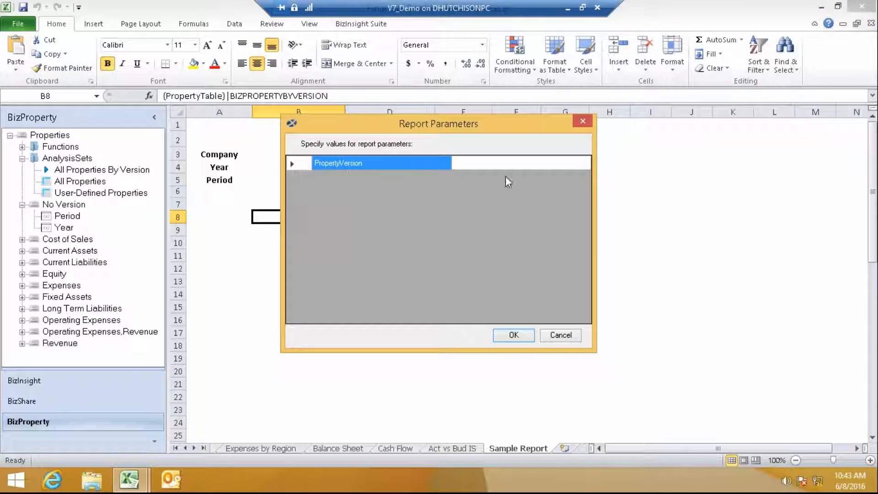
click(494, 166)
text(Expes)
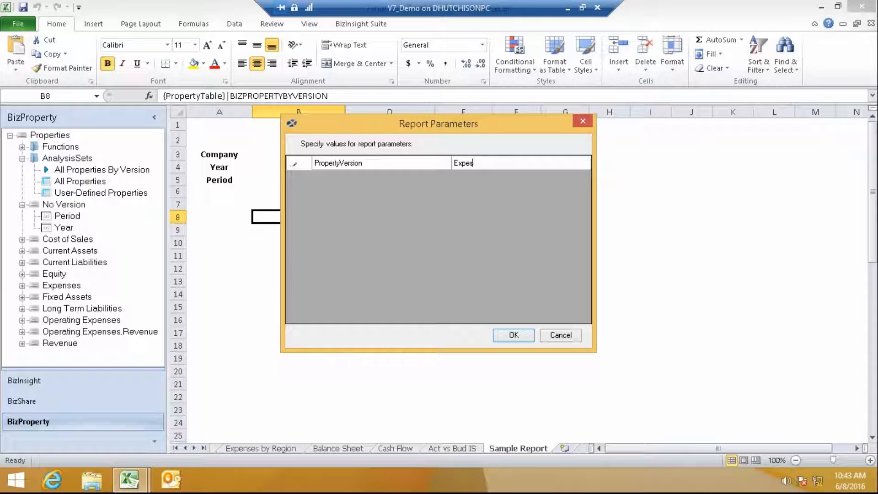
key(BackSpace)
text(nses)
click(508, 335)
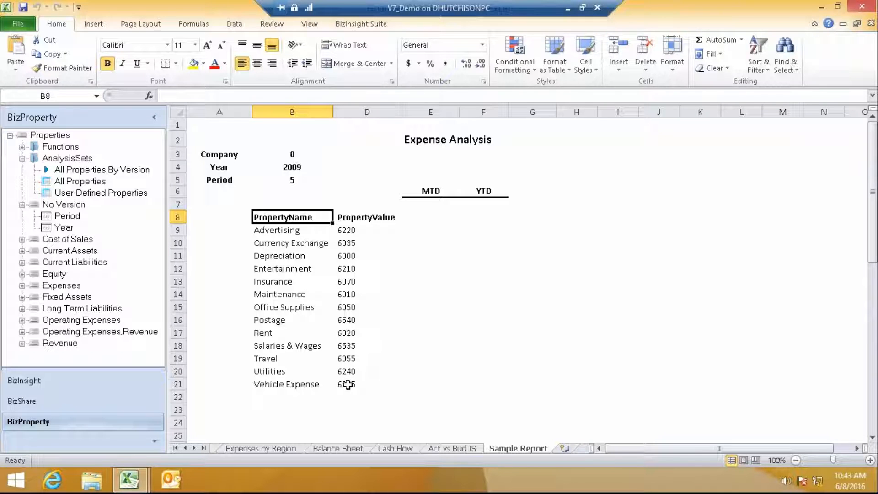
- Examine the property values of the Advertising, Currency Exchange and Depreciation accounts
click(343, 230)
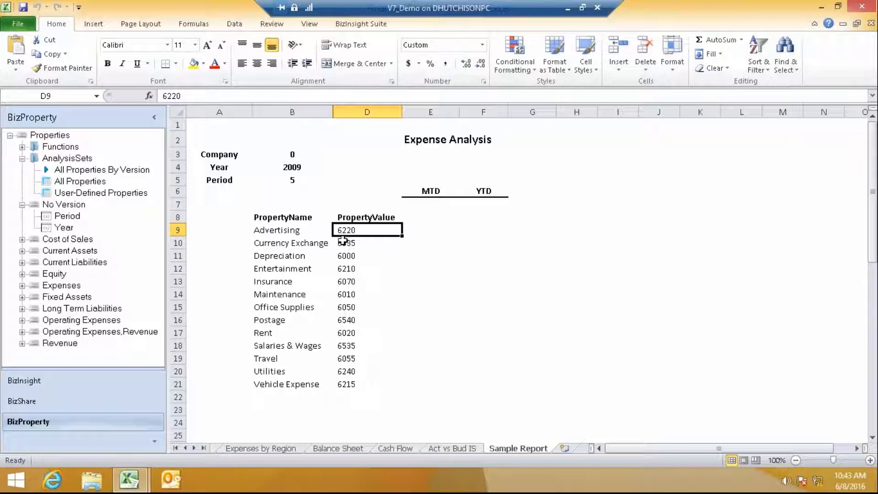
click(344, 244)
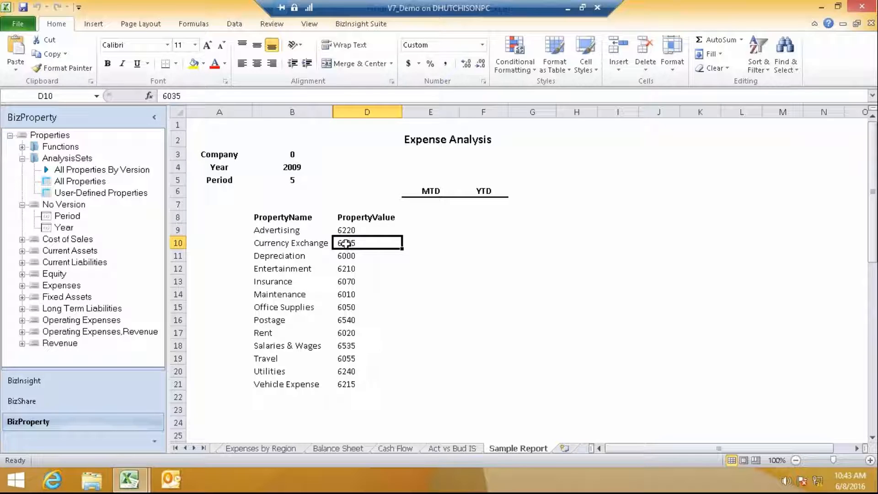
click(344, 255)
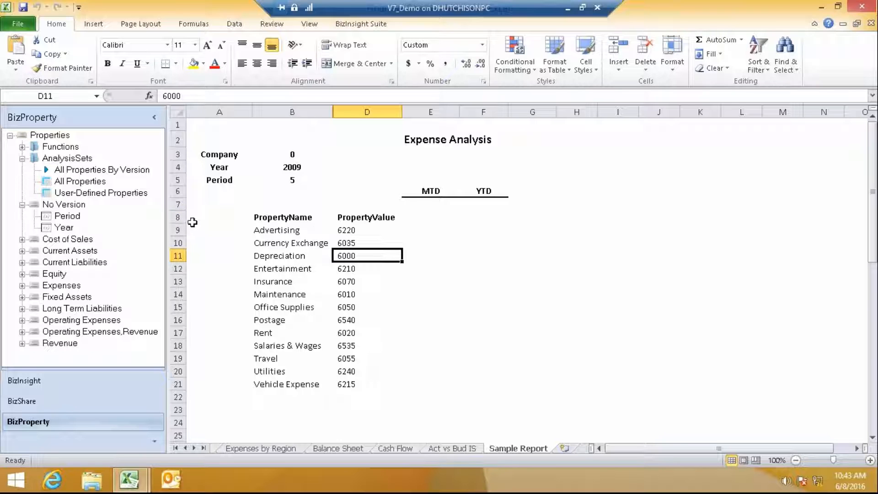
- Hide row 8 with the PropertyName and PropertyValue headers above the expense list
right_click(178, 217)
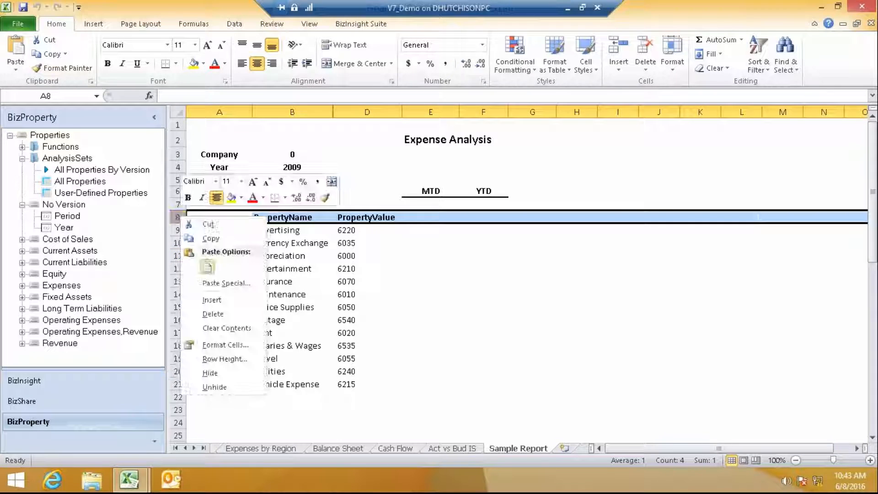
click(228, 373)
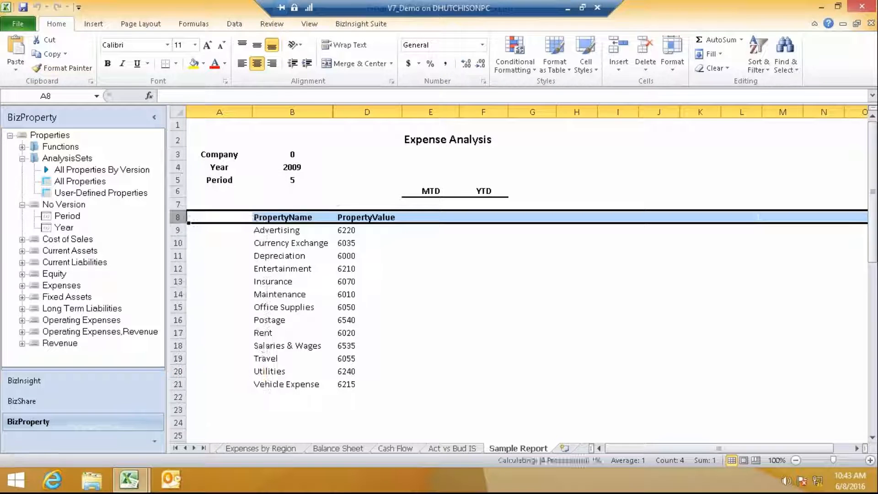
click(280, 231)
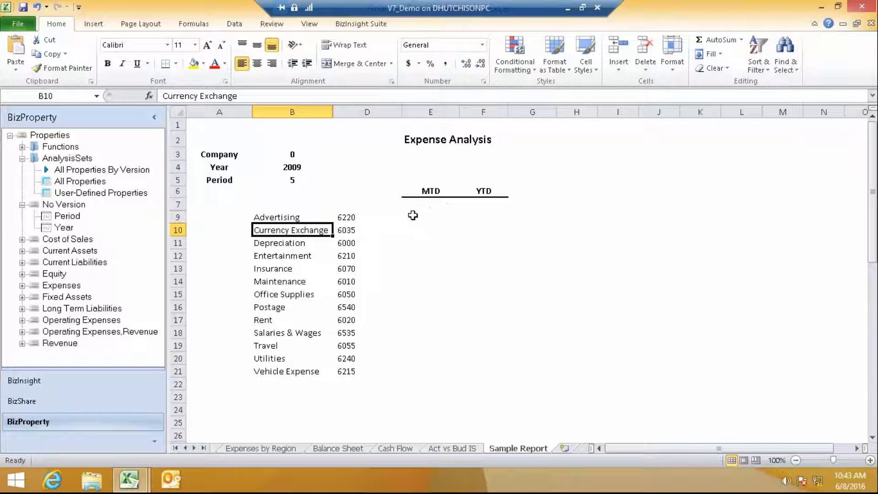
- Insert the Month-to-Date Net function from the Syspro General Ledger balances in BizInsight into cell E9 of the MTD column
click(52, 388)
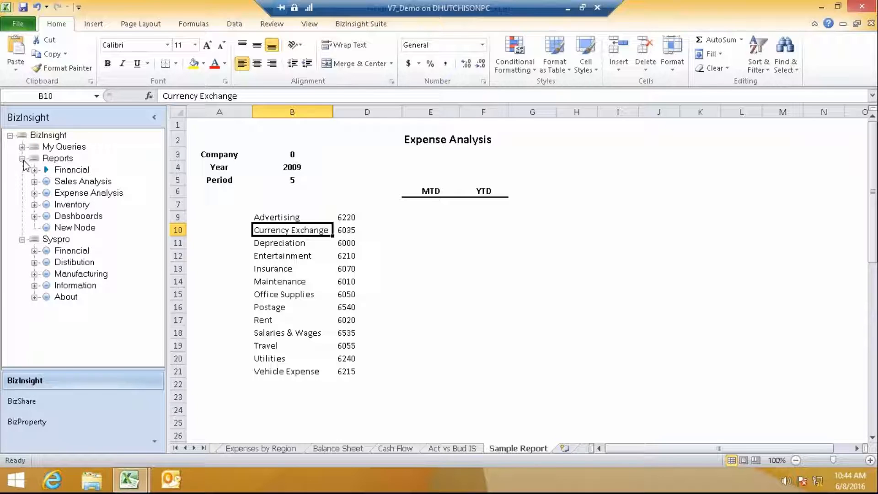
double_click(41, 251)
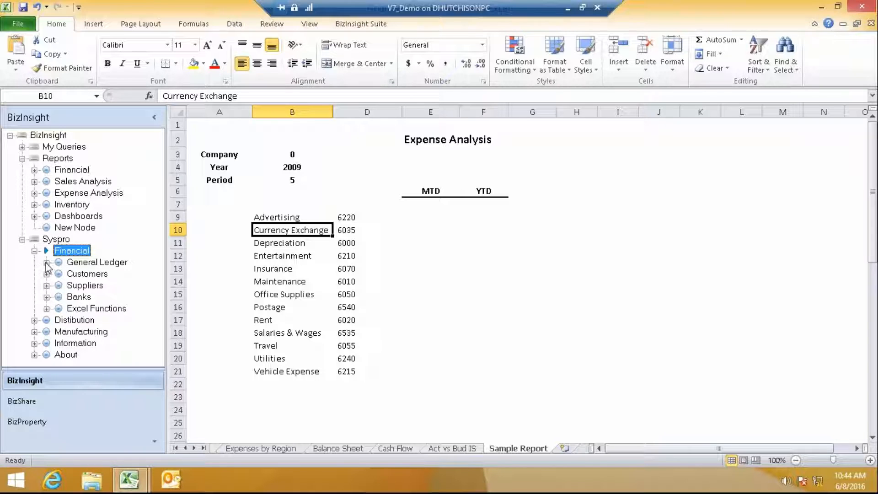
click(47, 264)
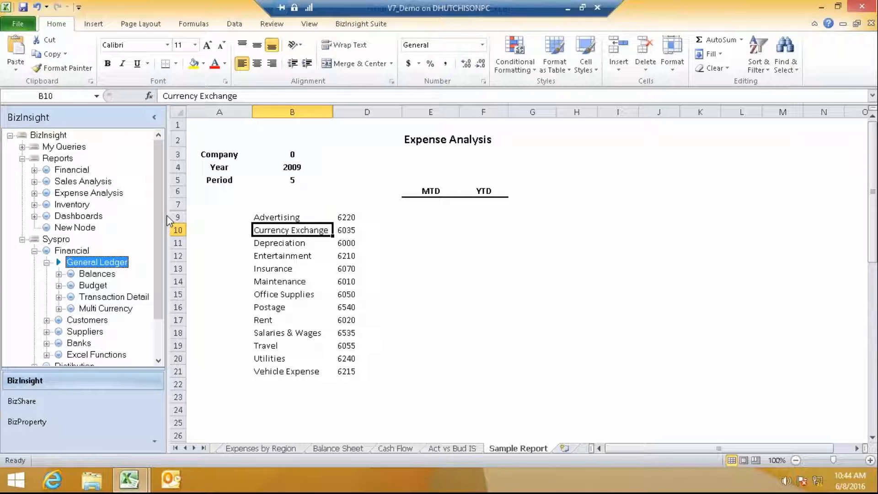
drag(169, 213, 194, 213)
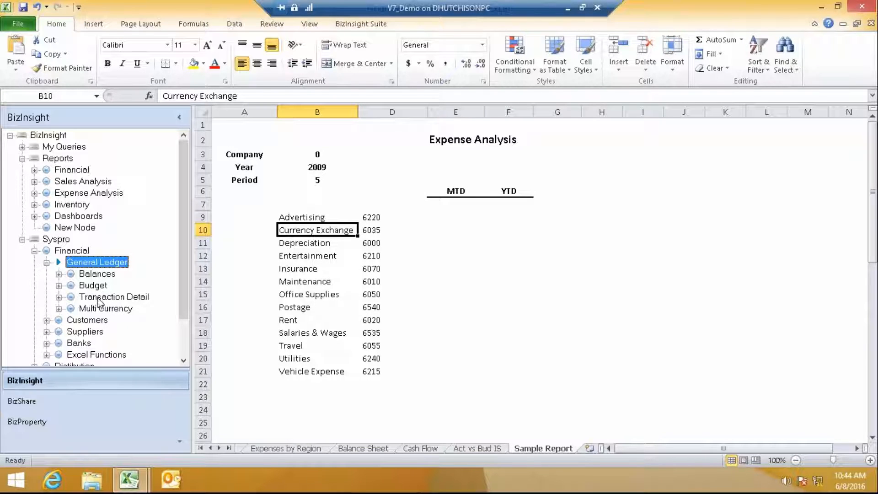
click(59, 274)
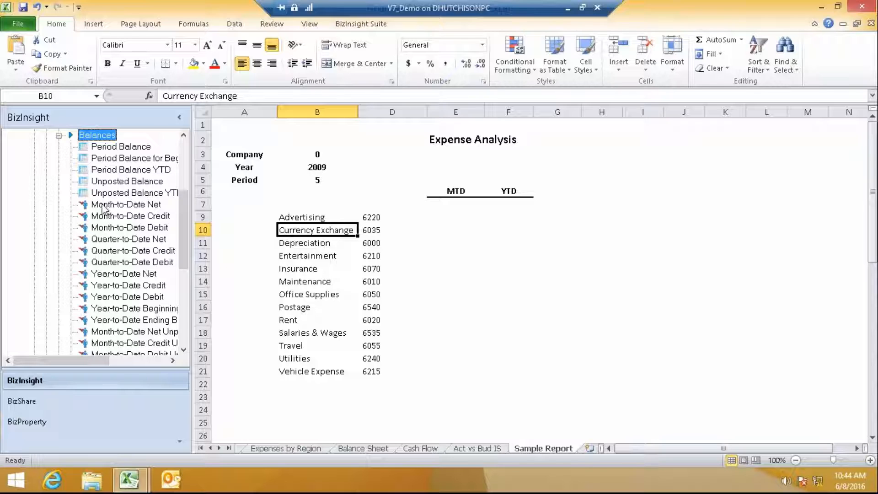
drag(102, 207, 444, 227)
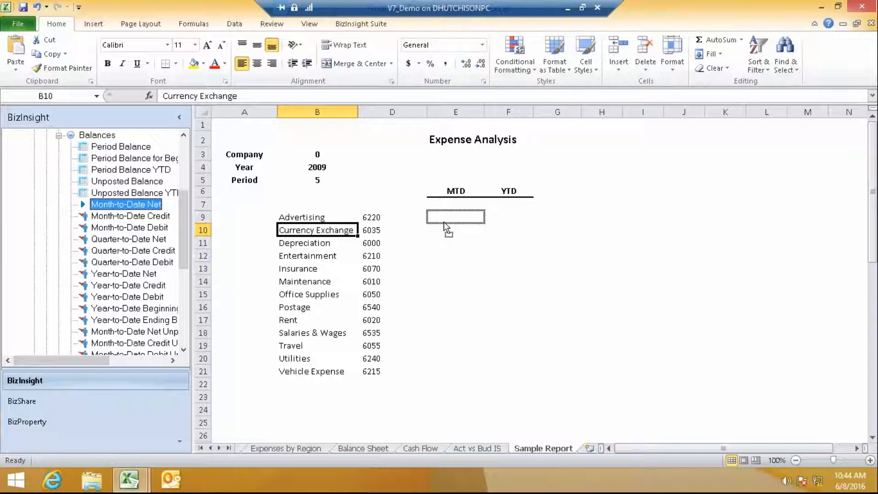
drag(444, 222, 444, 221)
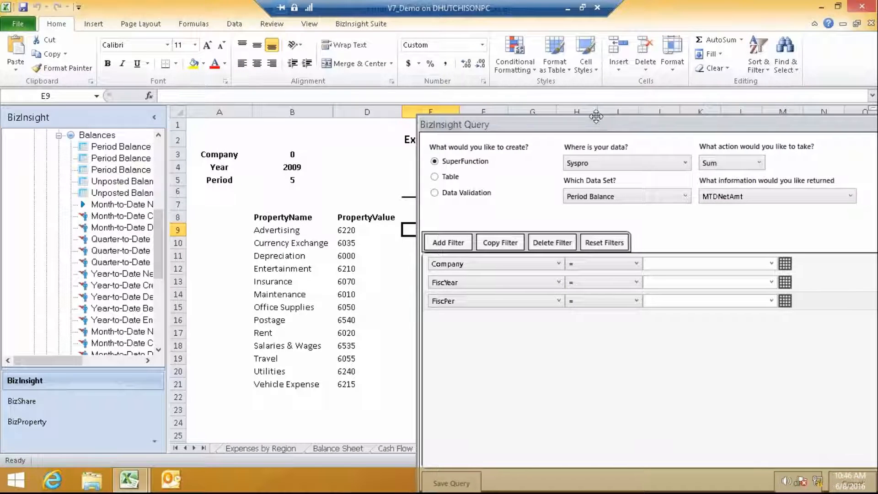
- Review the available data sources and aggregation actions for the Month-to-Date Net query
drag(589, 137, 581, 74)
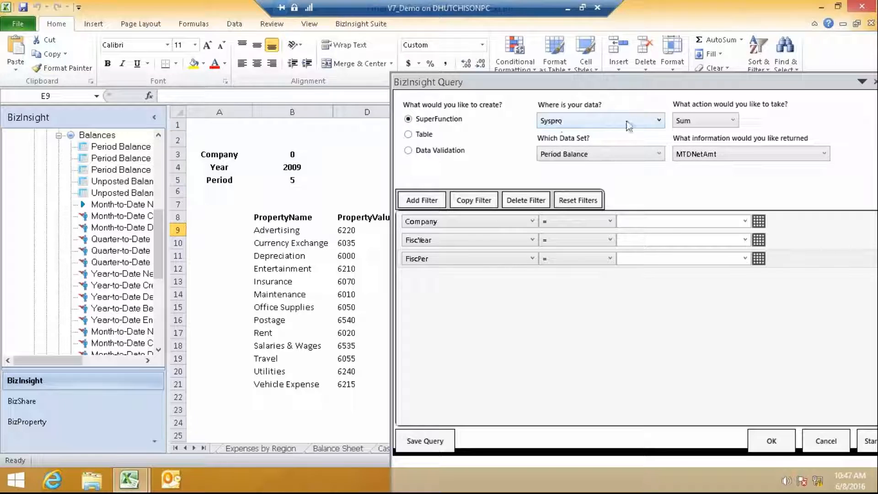
click(659, 122)
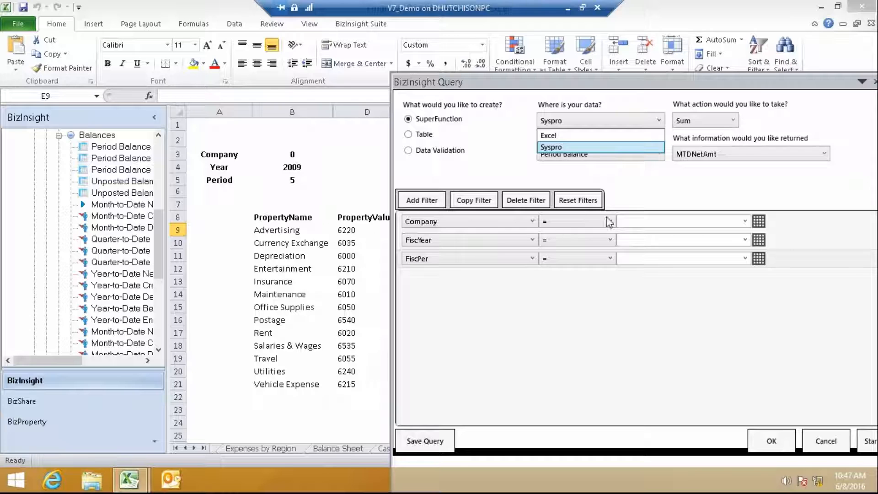
click(628, 176)
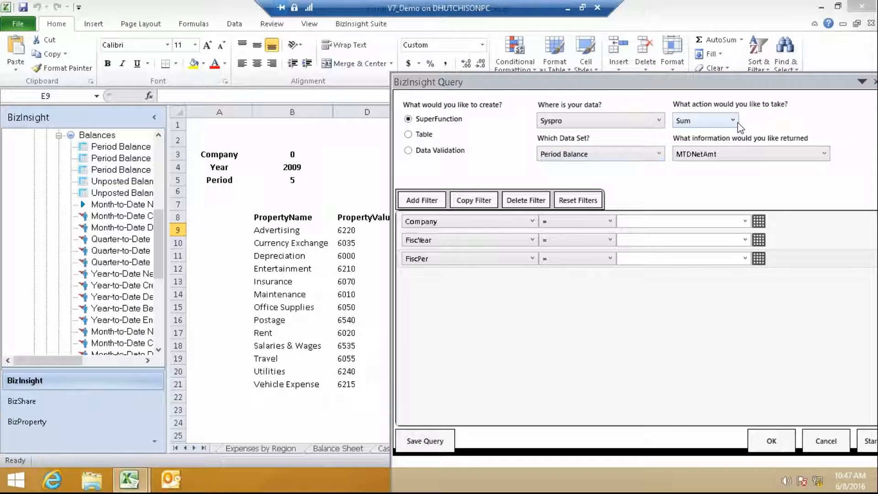
click(659, 121)
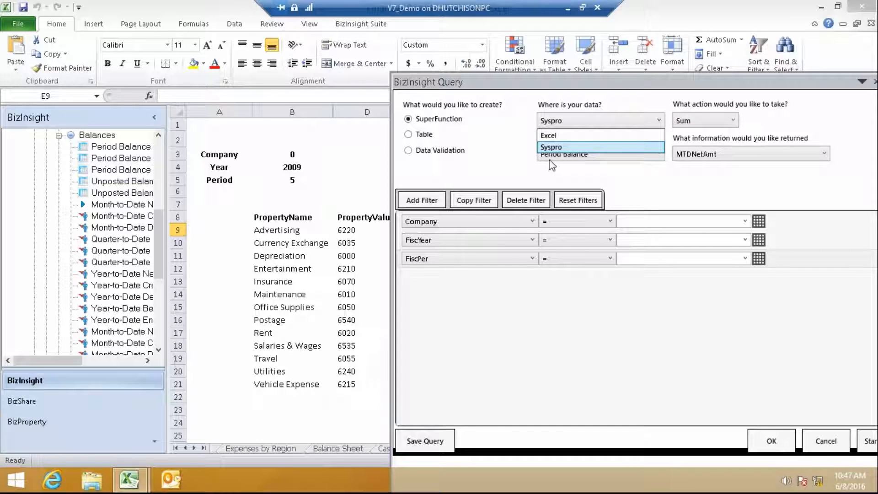
click(640, 175)
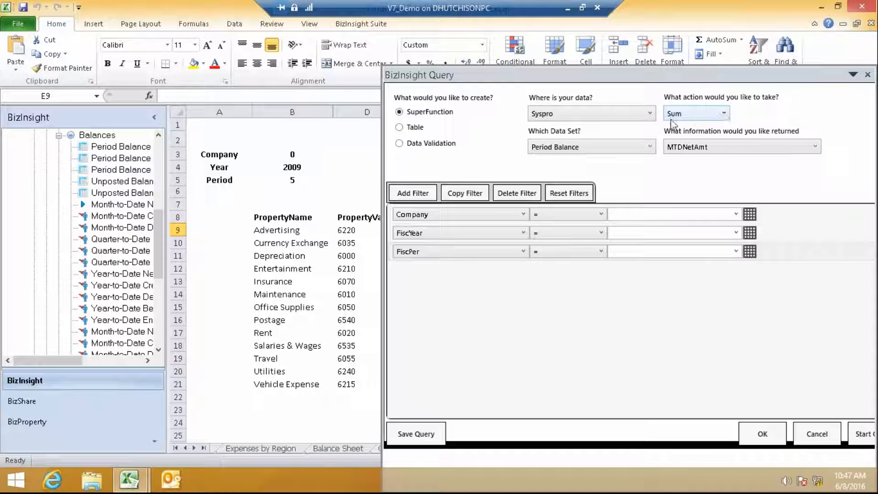
click(727, 114)
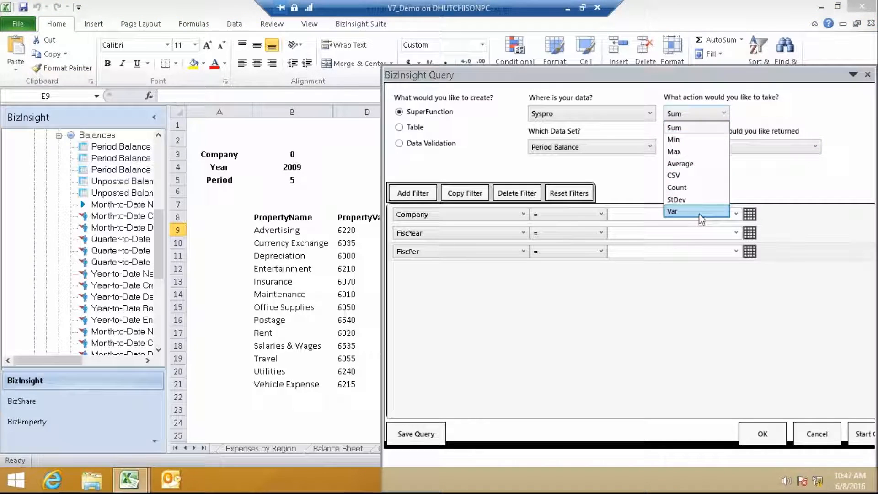
click(756, 174)
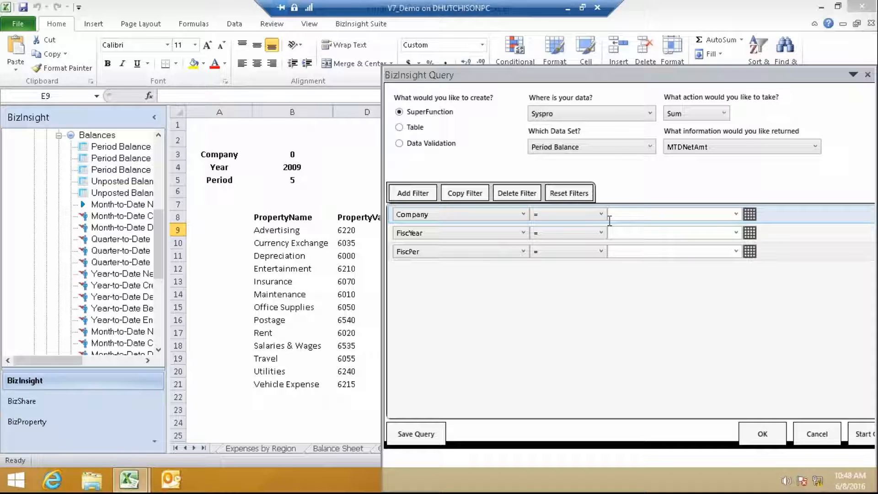
- Link the query's Company, FiscYear and FiscPer filters to cells B3, B4 and B5 of the Sample Report sheet
click(750, 215)
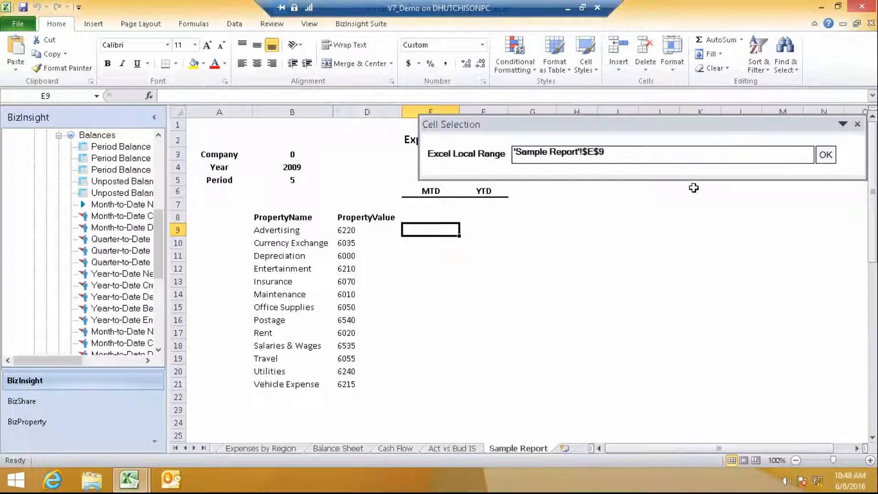
click(291, 154)
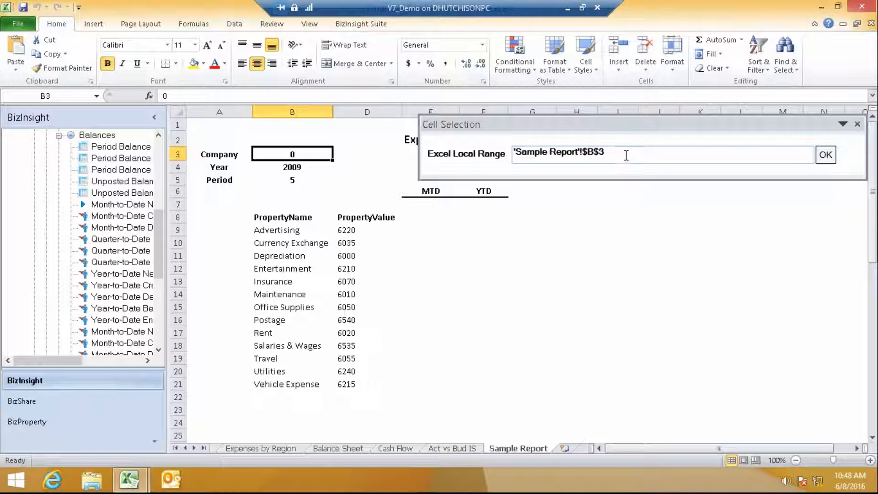
click(823, 158)
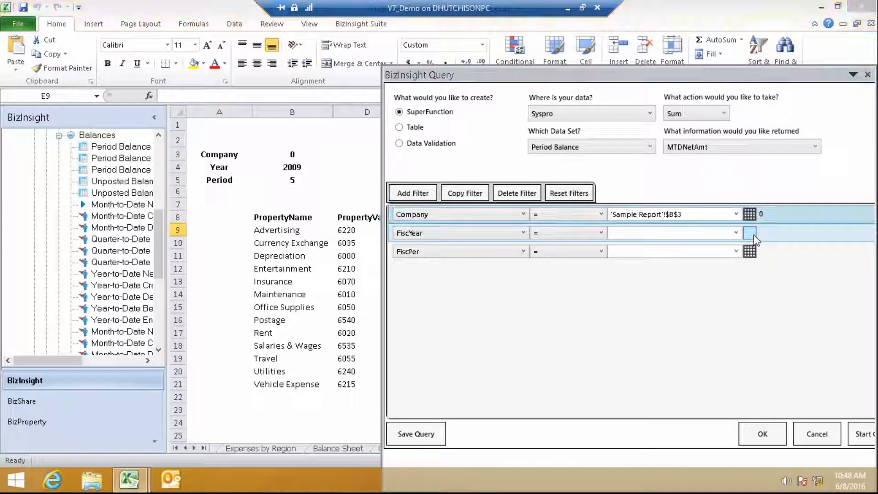
click(751, 234)
click(290, 167)
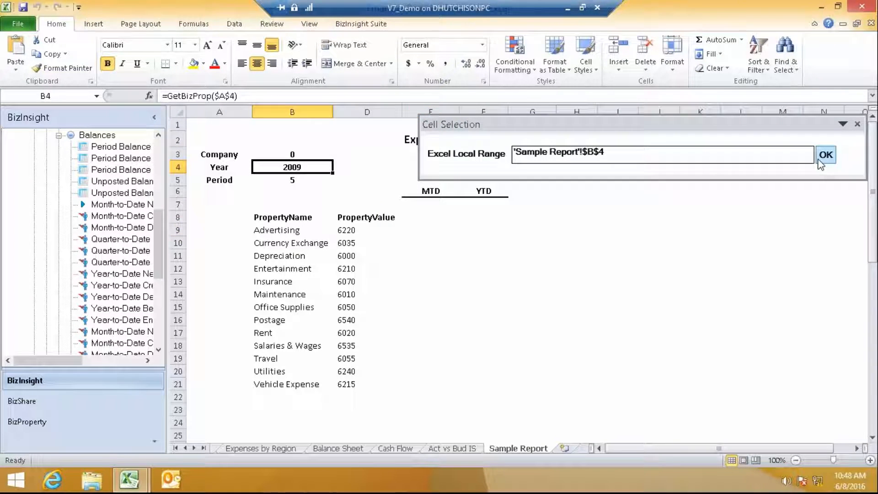
click(822, 161)
click(755, 258)
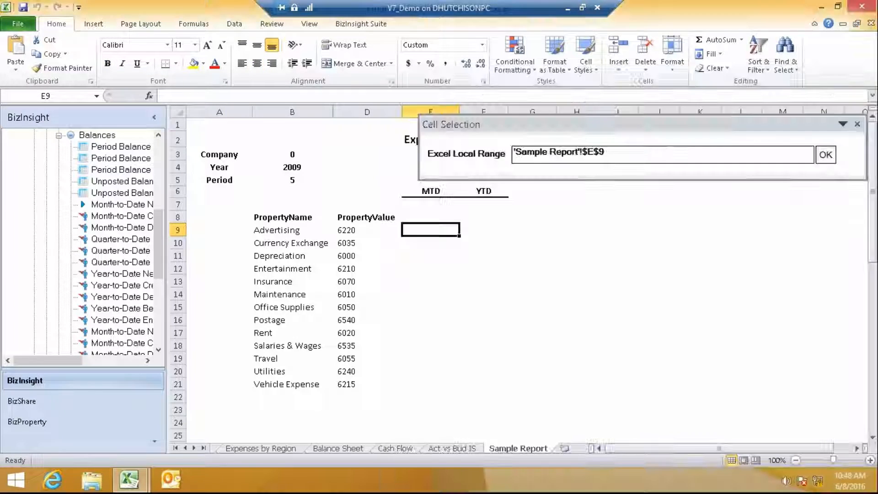
click(301, 183)
click(825, 154)
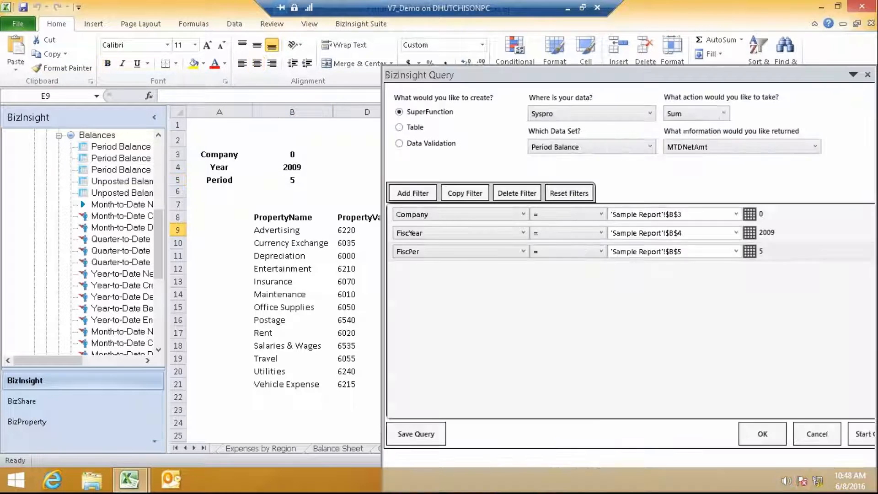
- Add a filter requiring Segment2 to equal the Advertising account value, referenced as $D9 with only the column locked
click(418, 195)
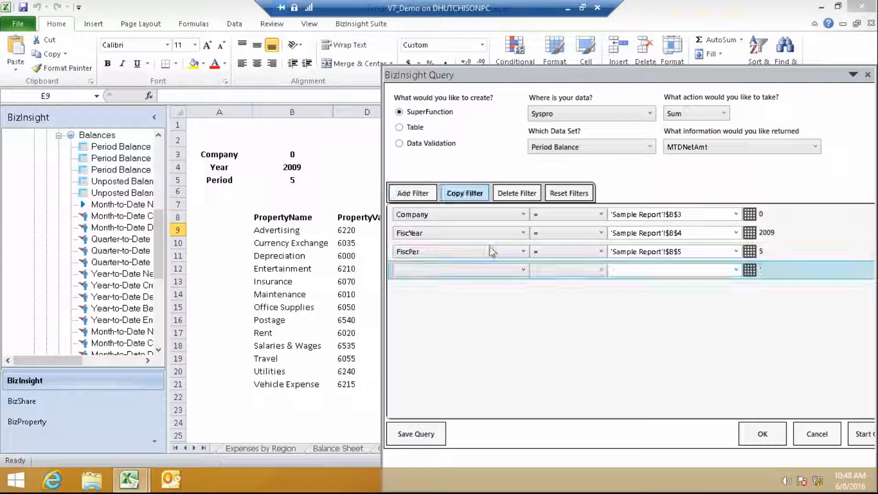
click(525, 271)
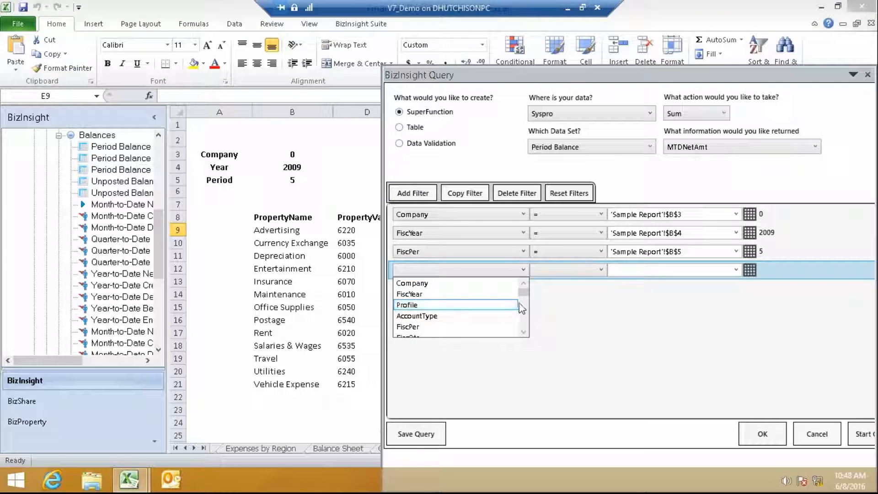
drag(525, 290, 524, 309)
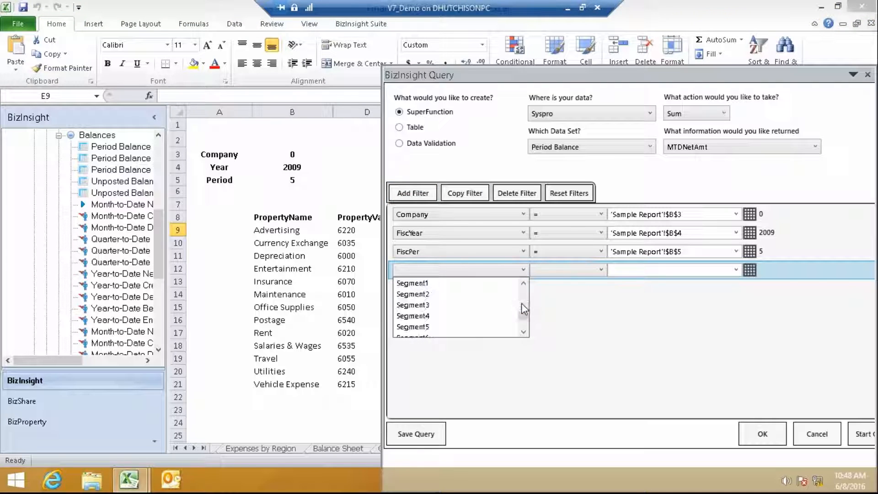
click(457, 294)
click(602, 271)
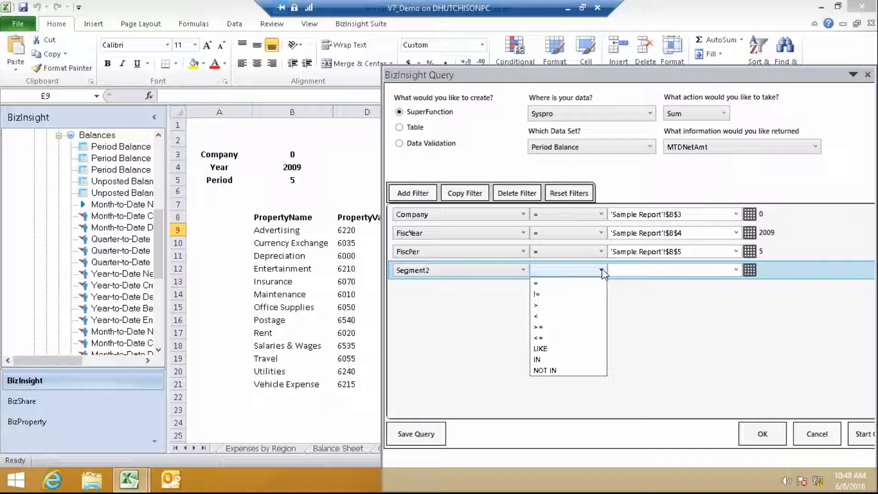
click(572, 284)
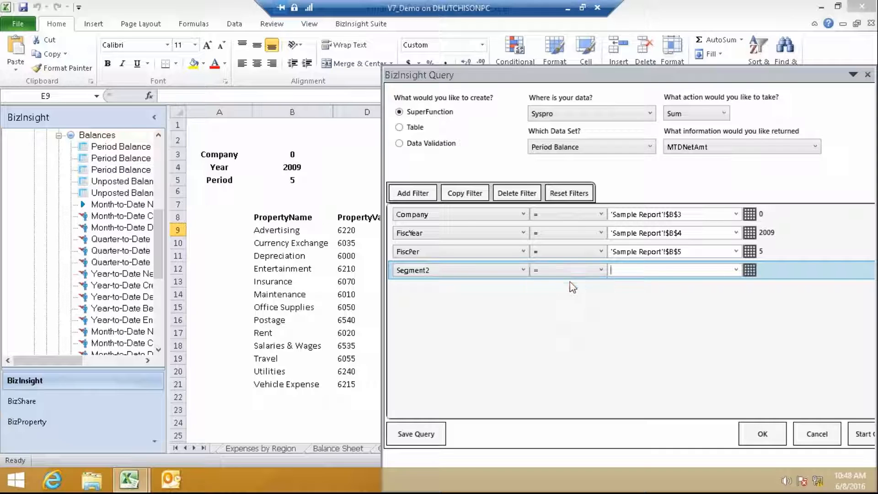
click(750, 273)
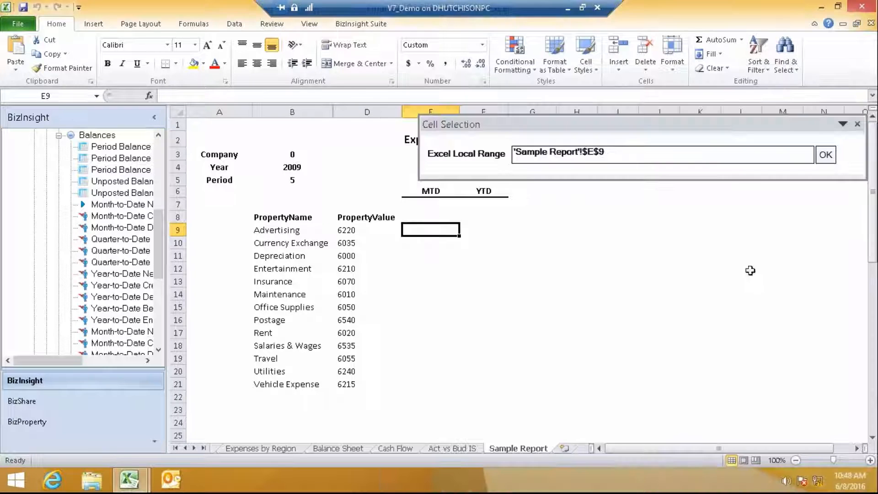
click(371, 224)
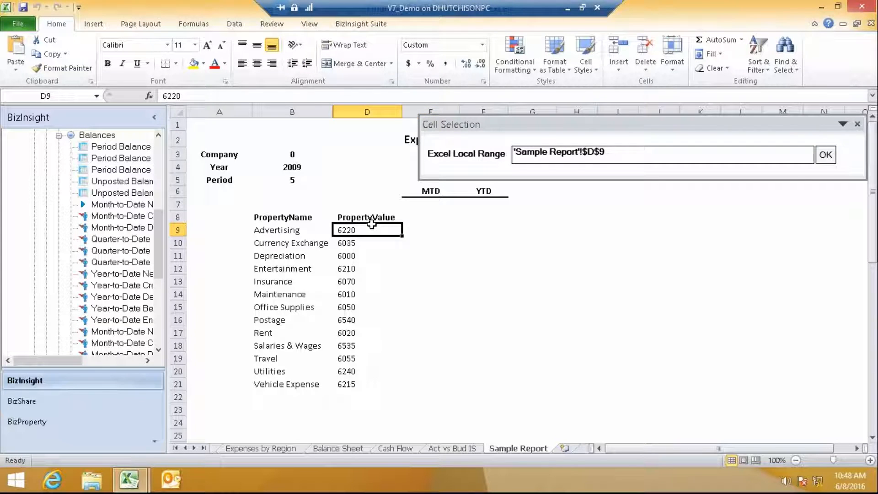
click(615, 158)
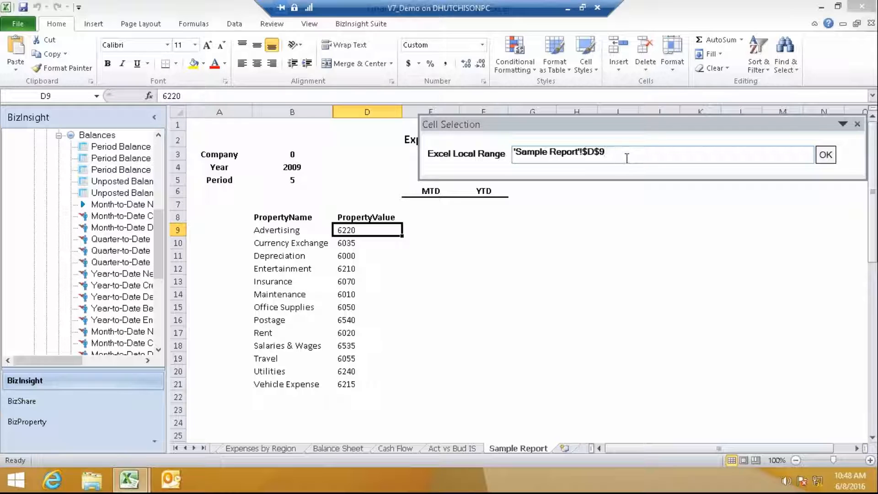
key(F4)
click(825, 155)
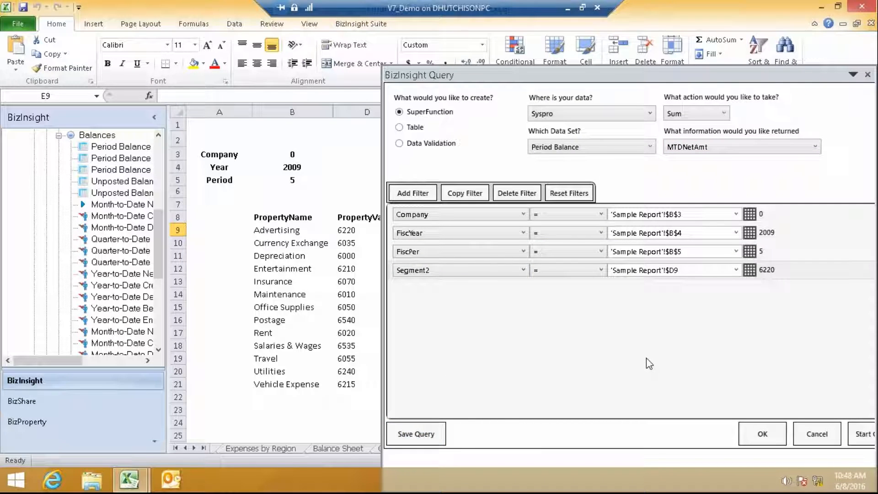
- Accept the query with E9 as its target cell and fill the formula down through E21 for all expenses
click(763, 435)
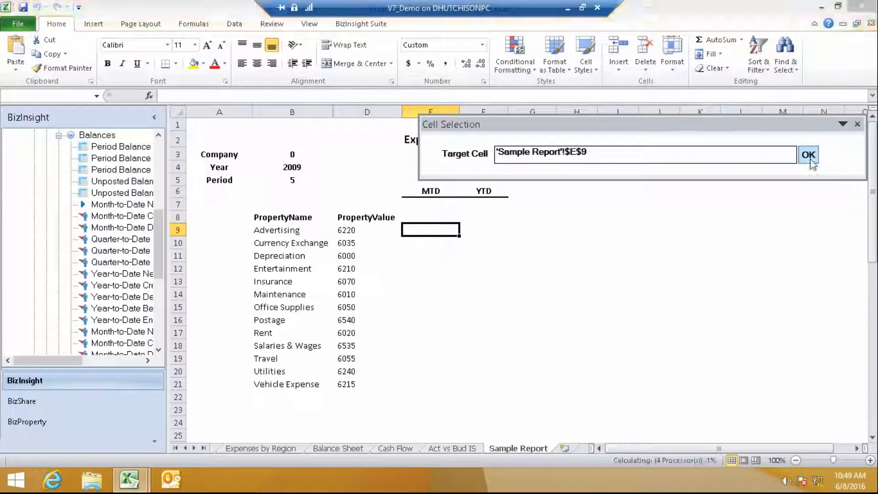
click(809, 157)
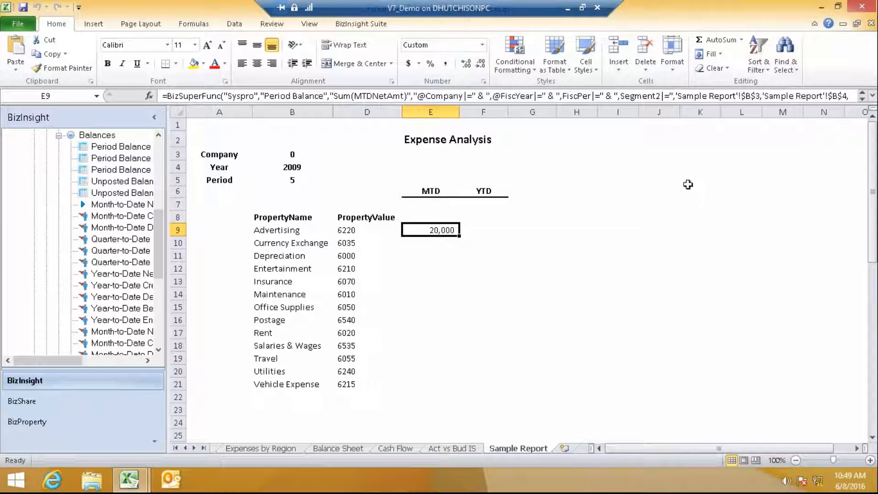
double_click(460, 236)
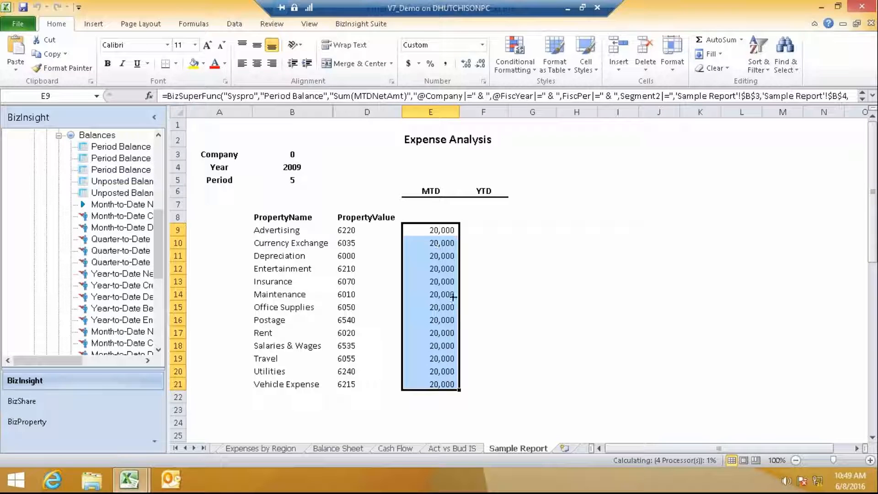
click(442, 396)
- Look at the BizInsight Drilldown options for the Advertising MTD amount, and select cell E22 below the MTD amounts
click(440, 231)
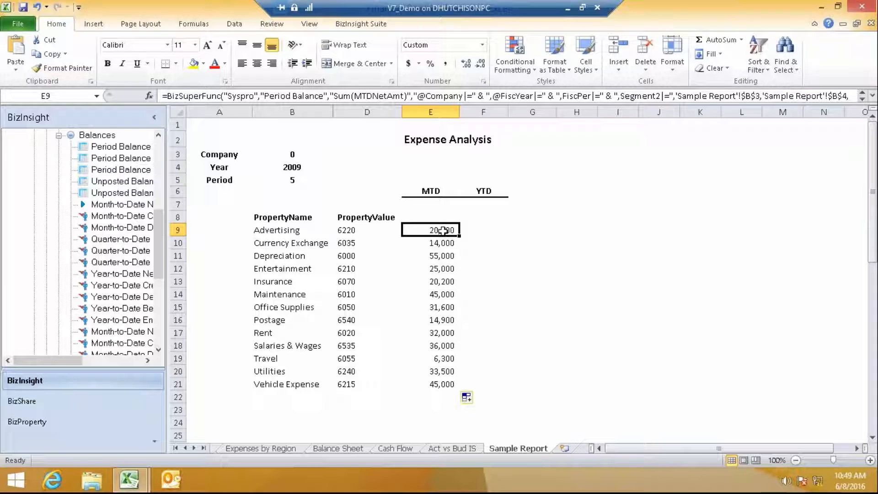
right_click(442, 232)
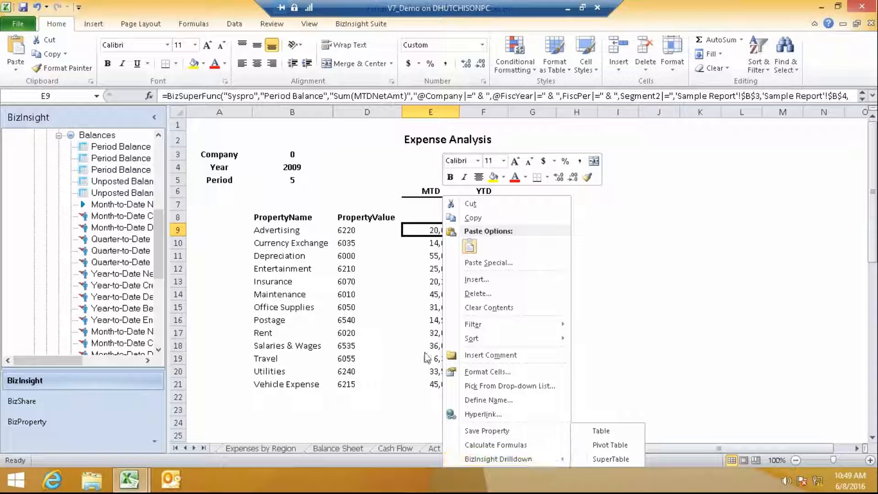
click(417, 349)
click(440, 385)
click(439, 397)
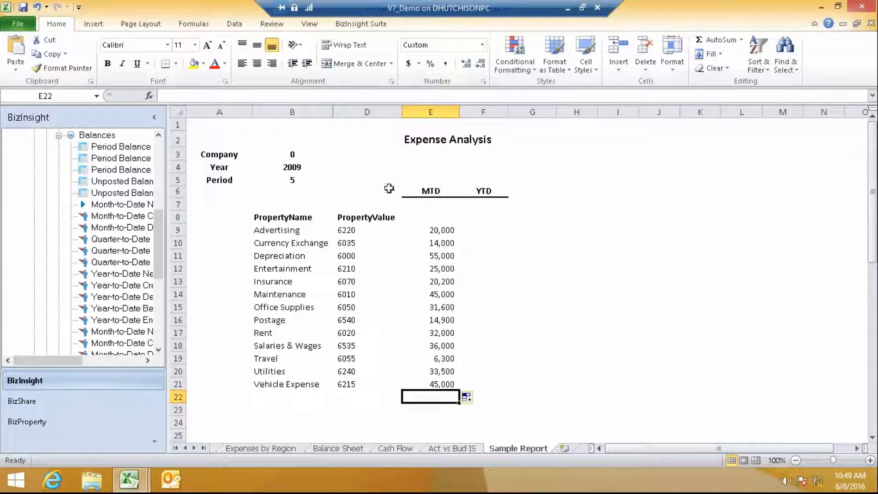
- Total the MTD amounts in E22 with AutoSum, formatting the total in bold with a top border
click(107, 64)
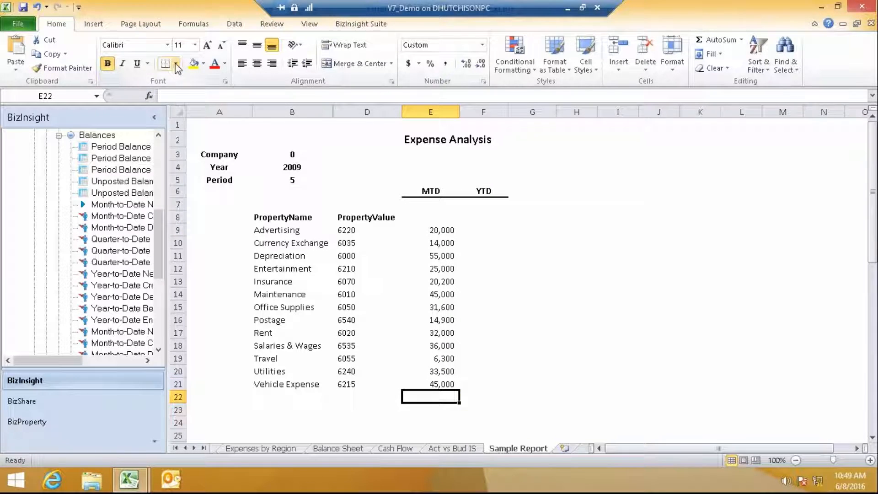
click(176, 64)
click(168, 106)
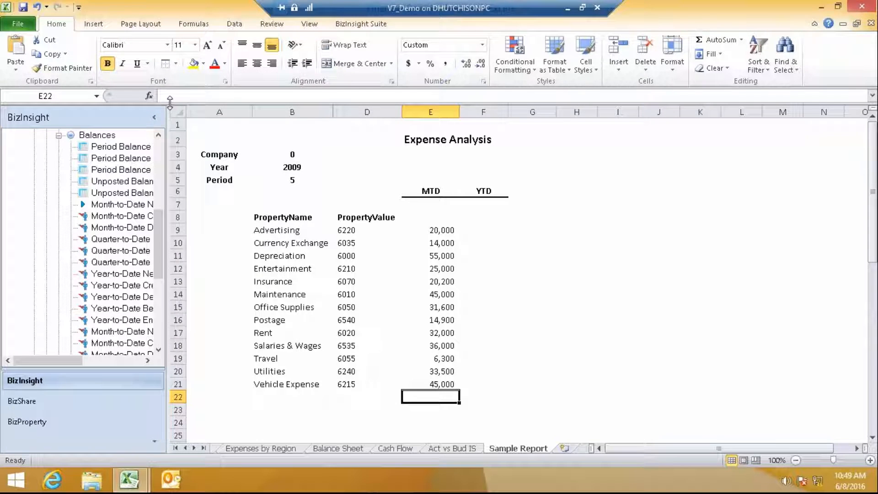
click(716, 40)
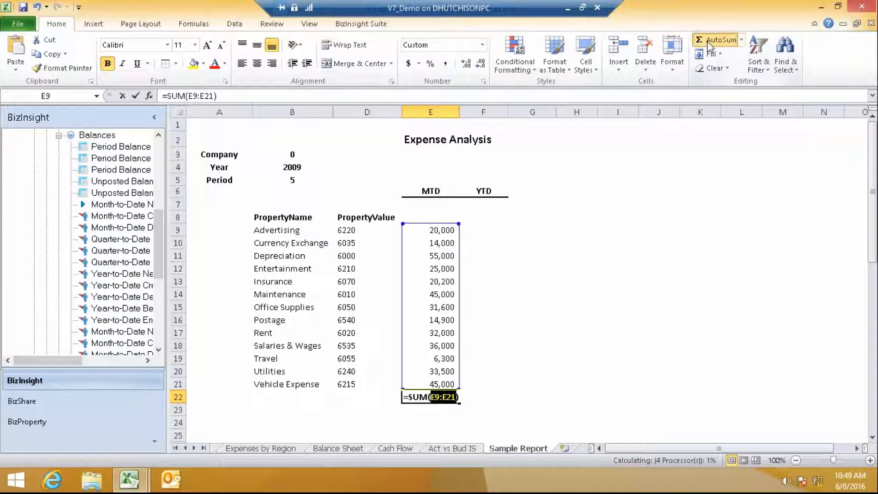
key(Return)
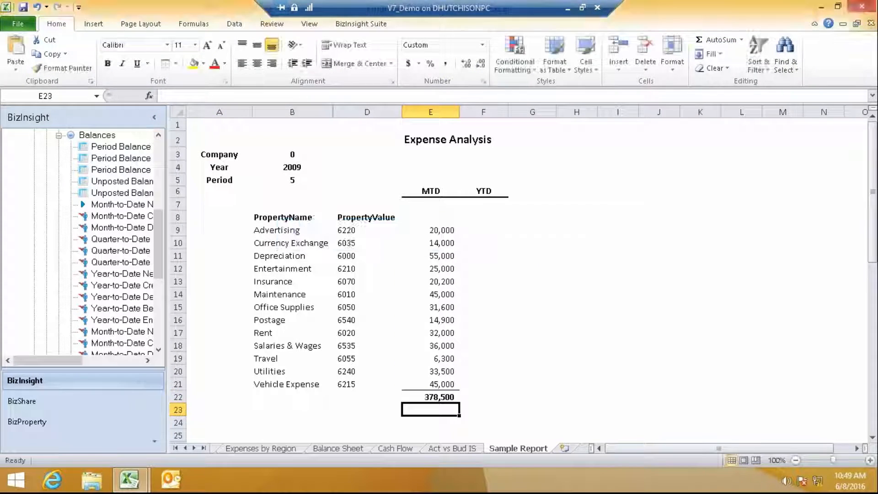
- Select the Advertising YTD cell and widen the BizInsight pane to examine the Syspro General Ledger balance functions
click(452, 228)
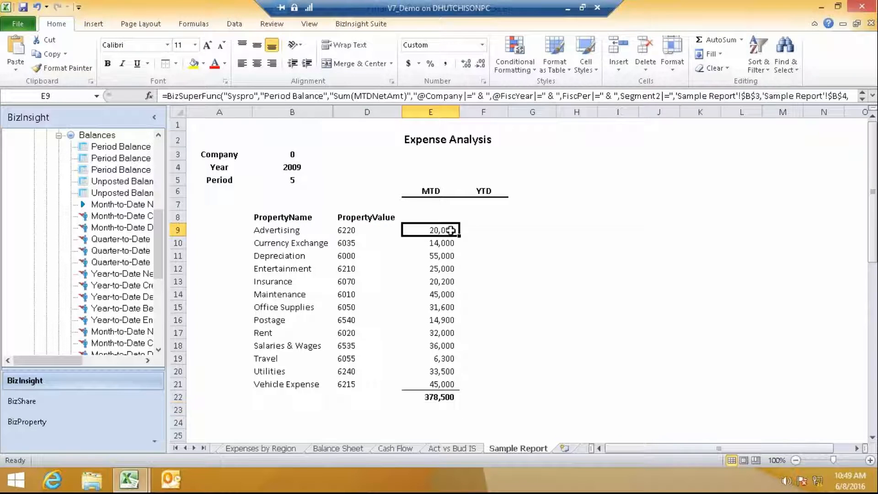
click(489, 228)
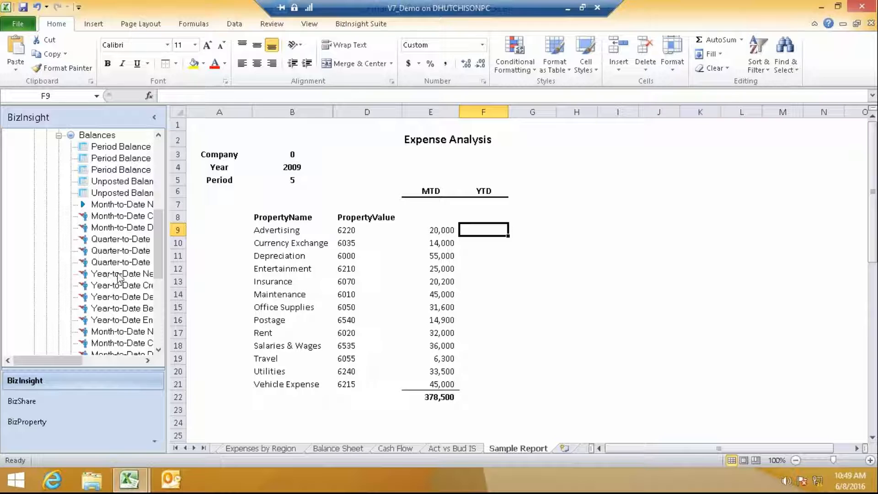
drag(169, 172, 256, 169)
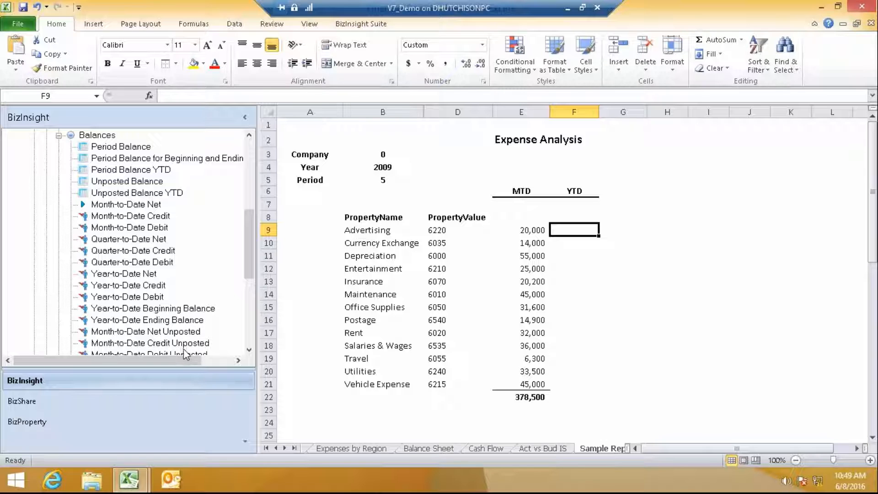
drag(247, 256, 277, 247)
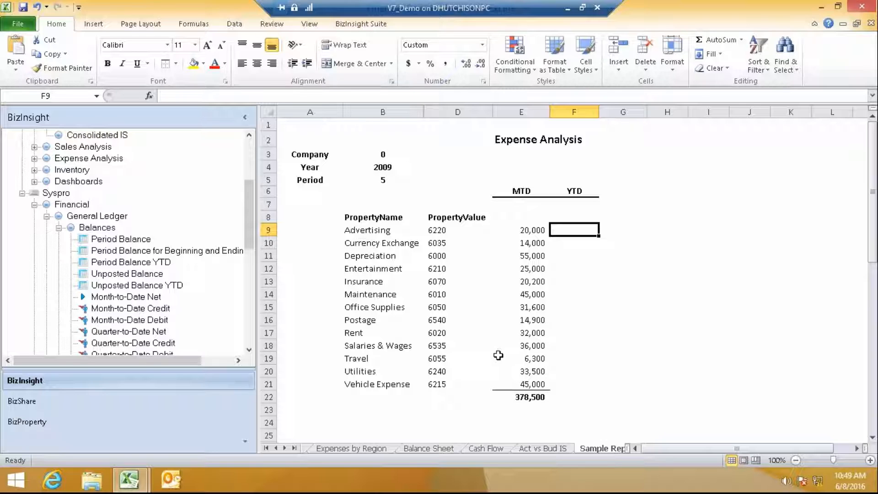
- Look through the Invoice Header queries under Syspro Customers Invoices, with General Ledger collapsed, and collapse the Customers branch again
click(47, 217)
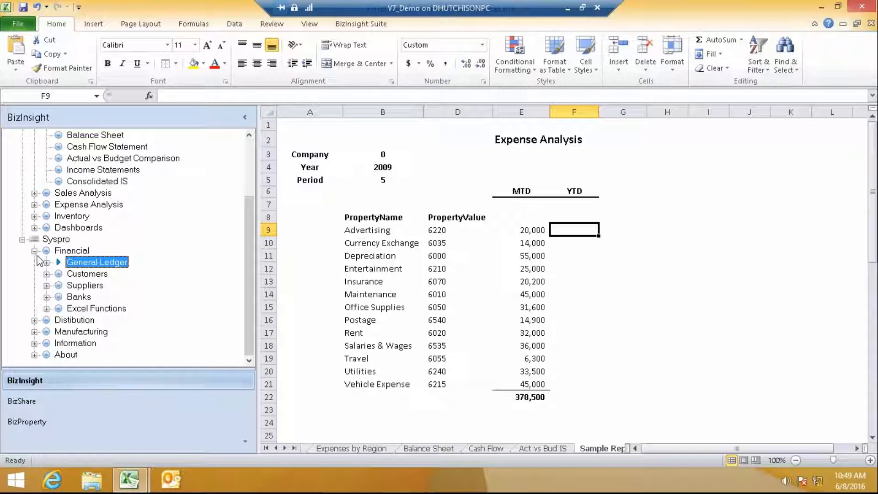
click(47, 274)
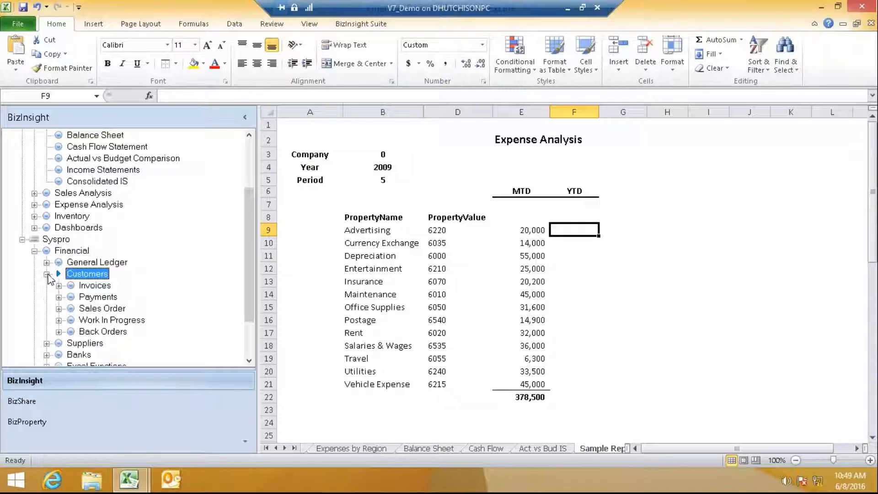
click(58, 286)
click(71, 297)
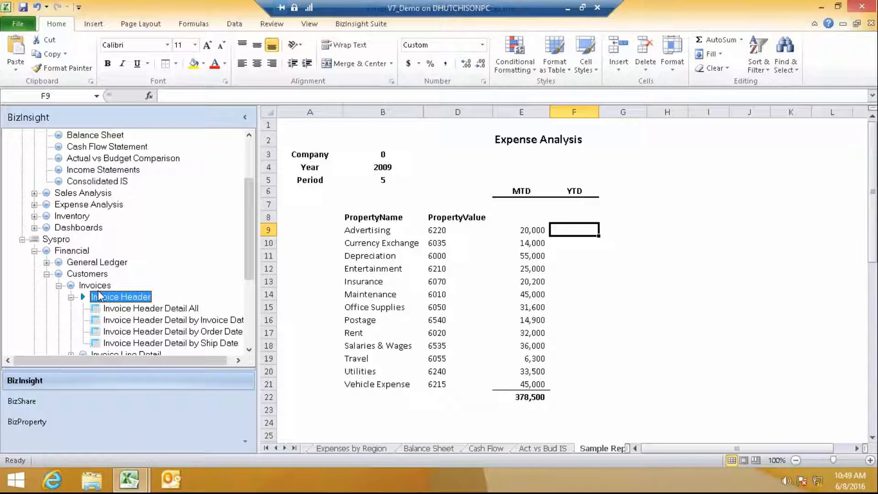
click(58, 286)
click(47, 274)
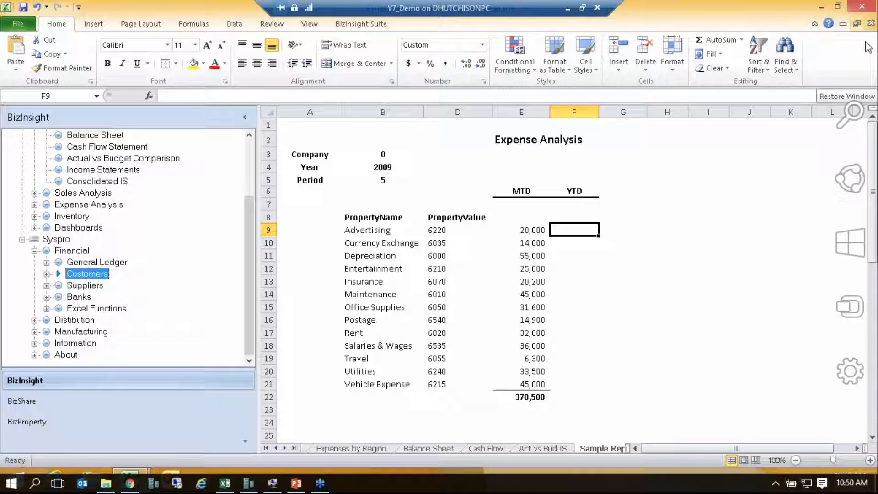
- Close the financial report workbook without saving and collapse the Syspro Financial branch
click(872, 23)
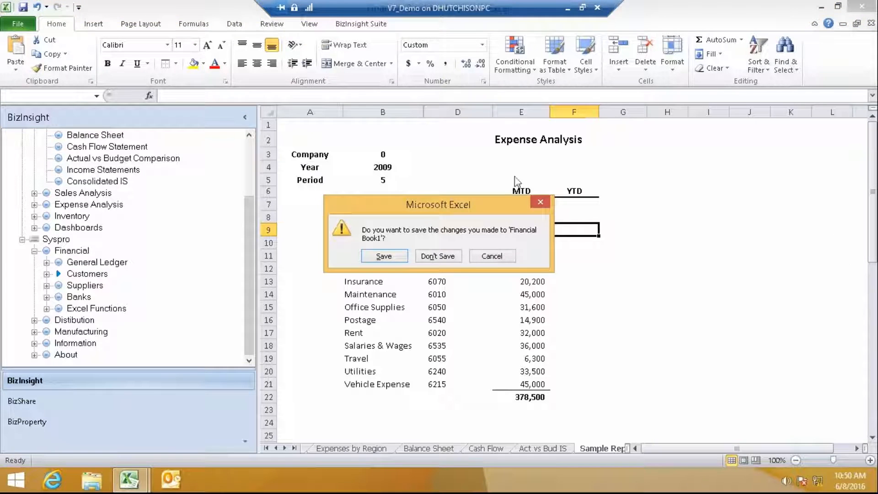
click(450, 256)
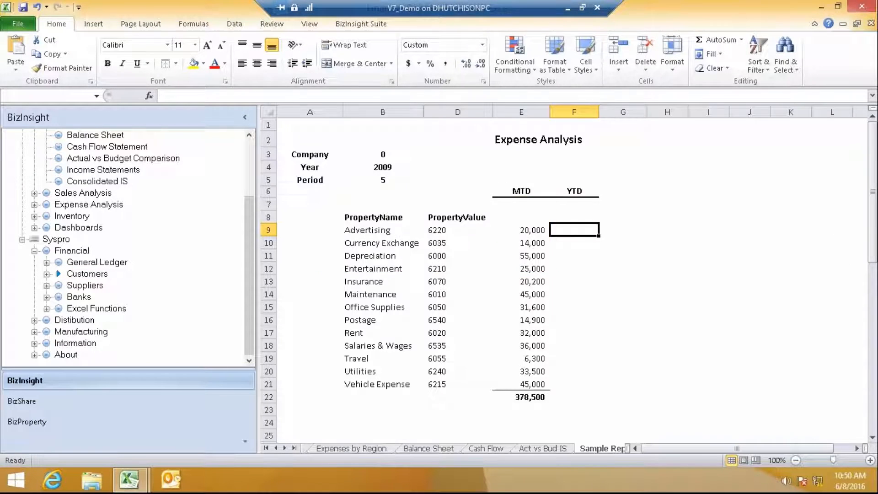
click(35, 251)
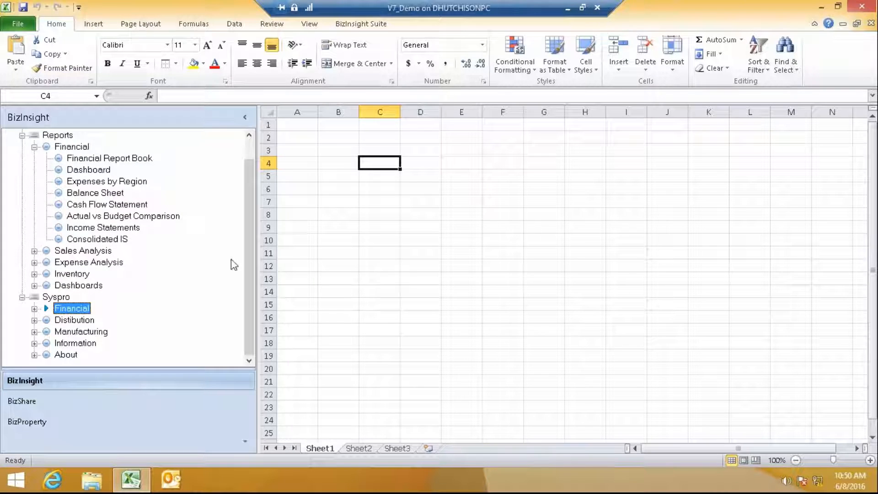
- Open the Sales Analysis Report Book from the Sales Analysis reports in the blank workbook and calculate its formulas
click(35, 251)
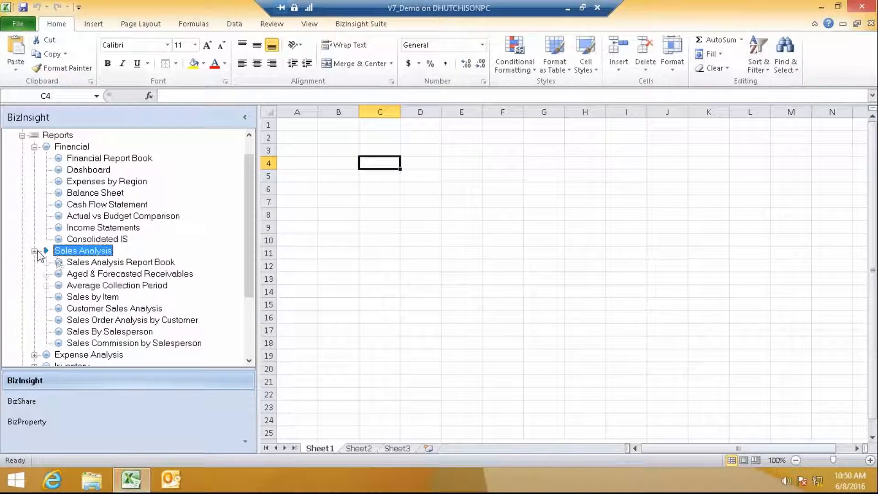
drag(106, 263, 337, 160)
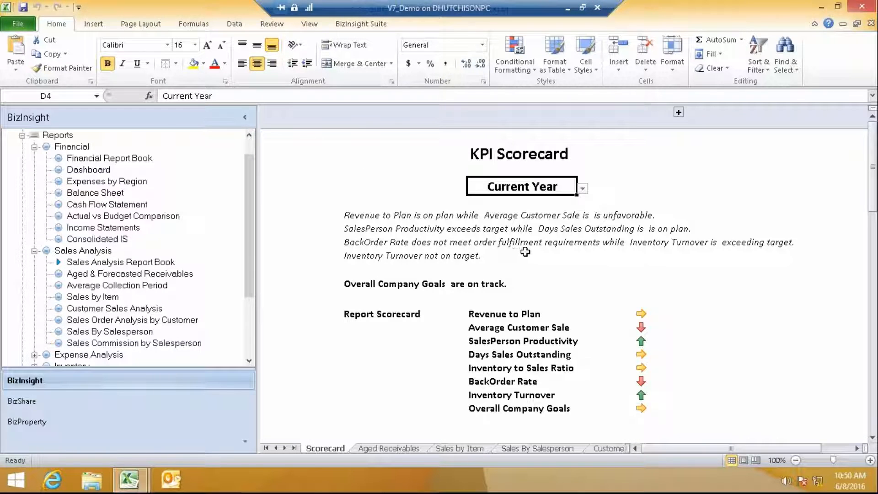
right_click(700, 184)
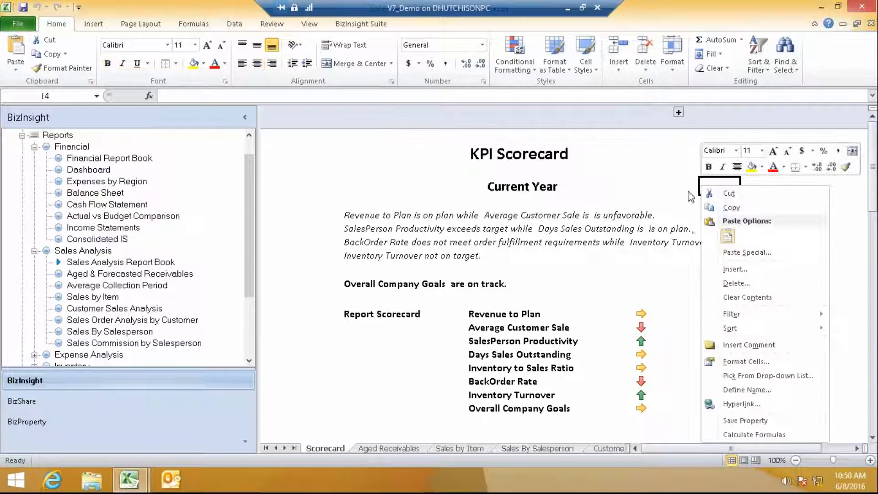
click(737, 433)
click(557, 285)
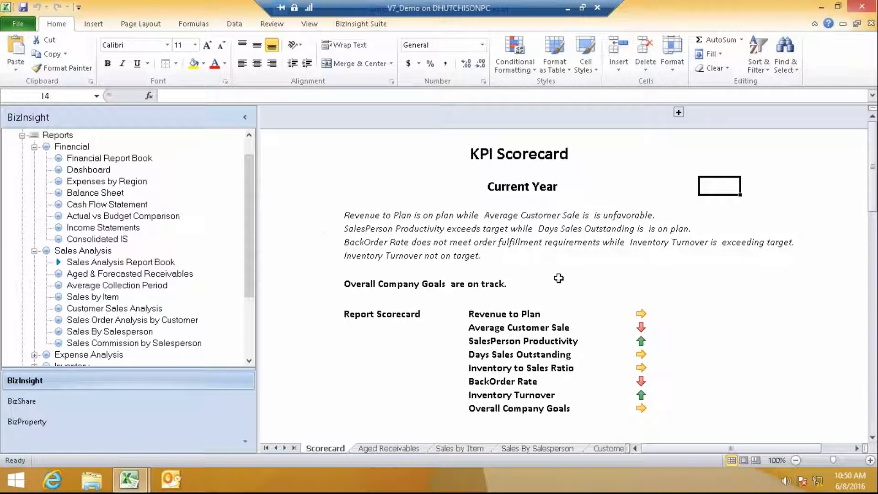
- Examine the past due and upcoming due columns on the Aged Receivables sheet
click(393, 450)
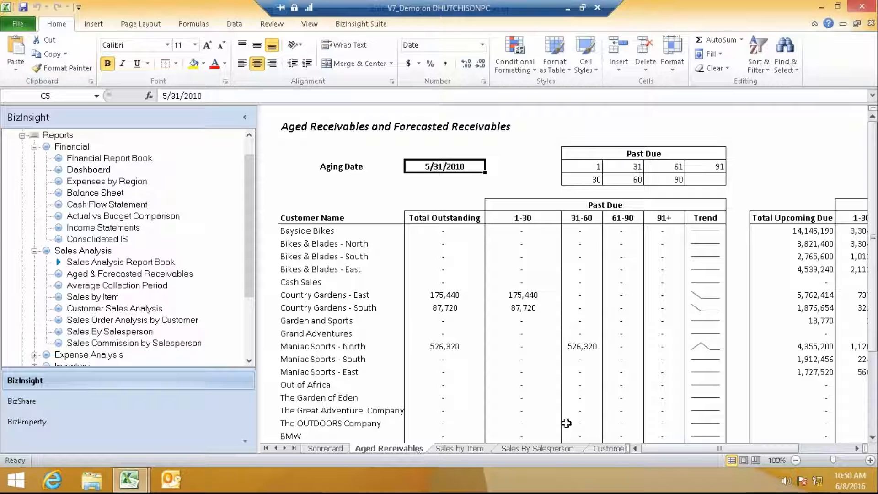
drag(743, 449, 818, 452)
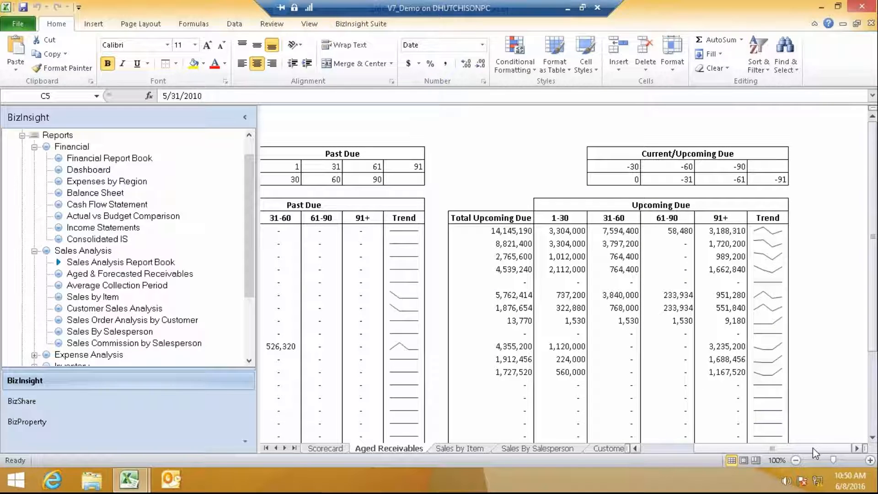
drag(813, 449, 594, 458)
- Set the Month on the Sales by Item sheet to 6
click(461, 449)
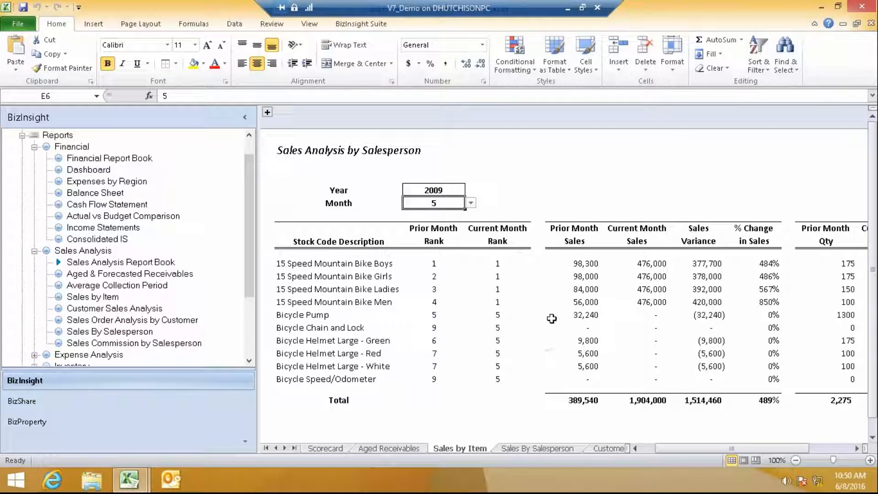
click(471, 202)
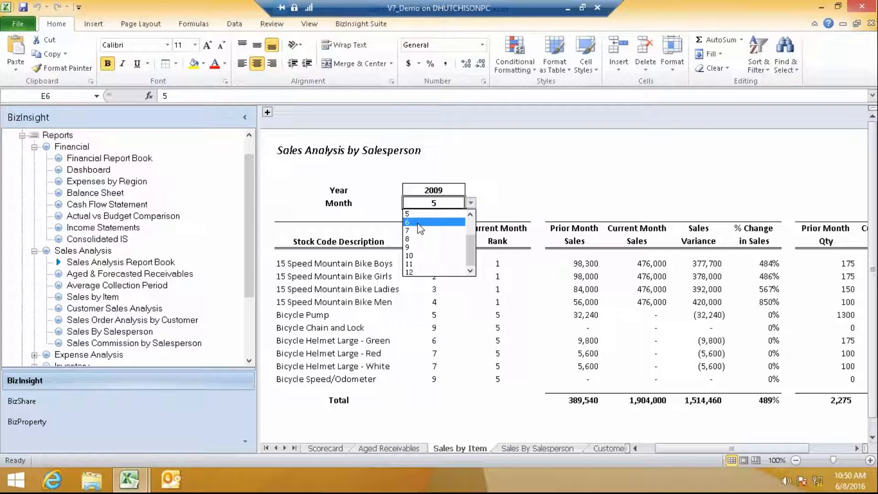
click(457, 222)
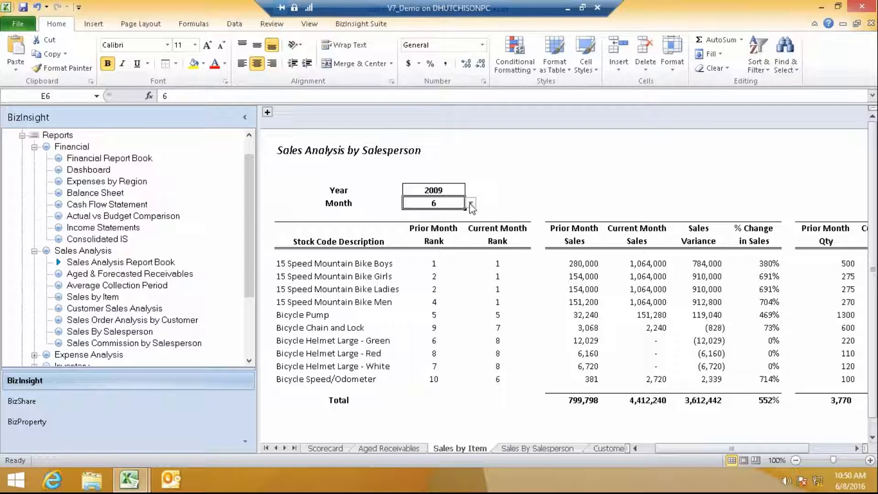
- Review the Sales By Salesperson, Customer Ranking and Sales Order by Customer sheets
click(542, 449)
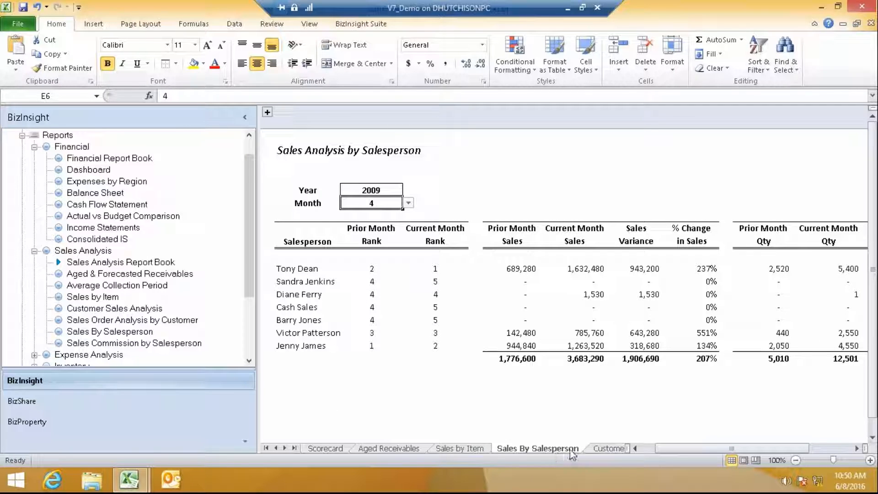
click(608, 448)
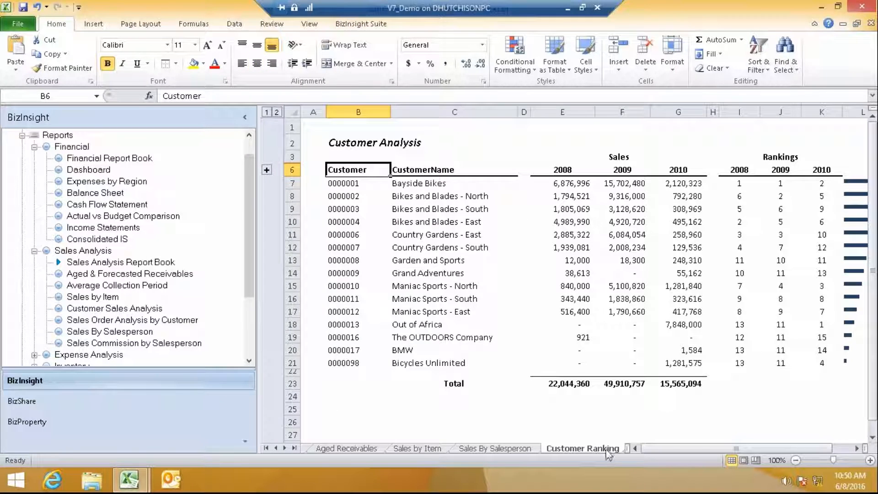
click(295, 449)
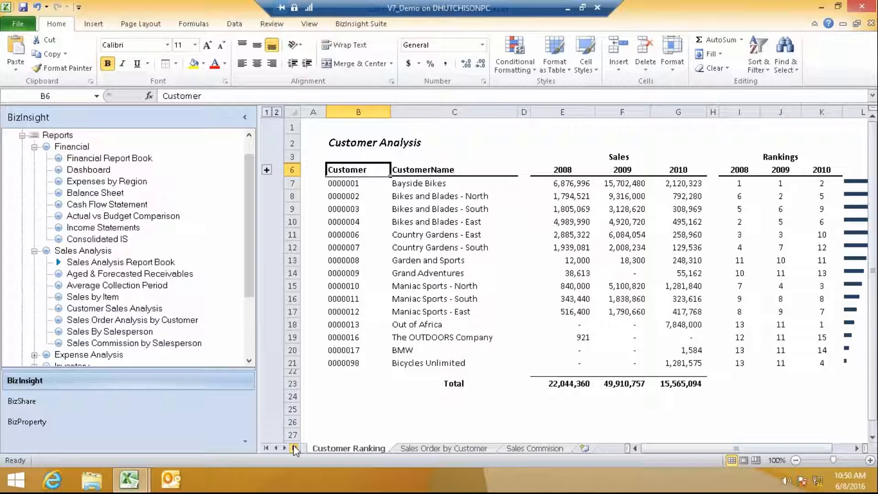
click(420, 451)
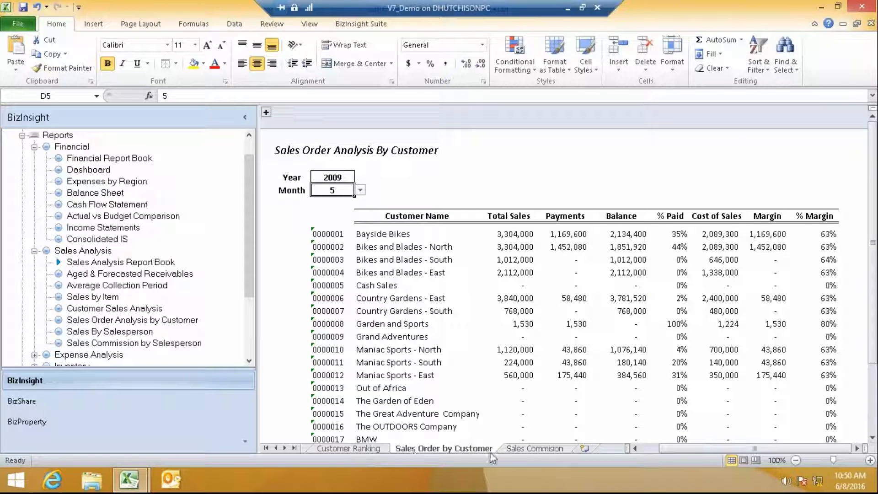
- Compare commissions on the Sales Commision sheet by switching the Salesperson to two other people and back to the first one
click(515, 450)
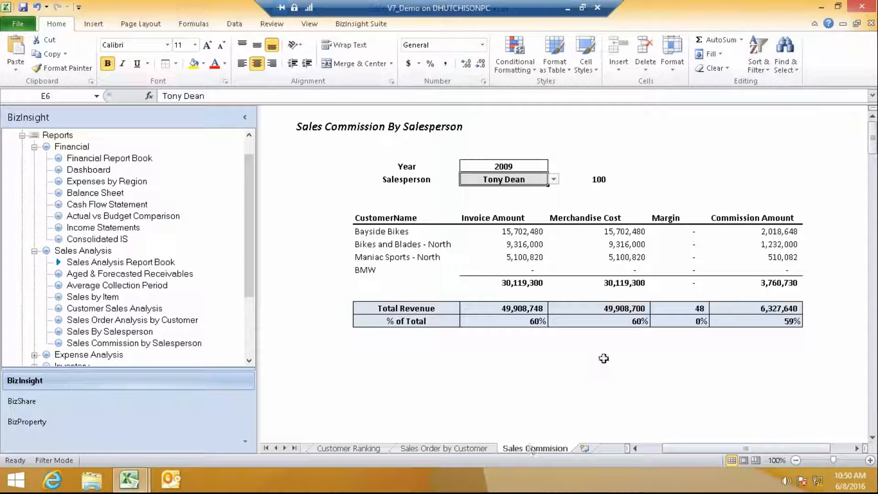
click(554, 179)
click(521, 198)
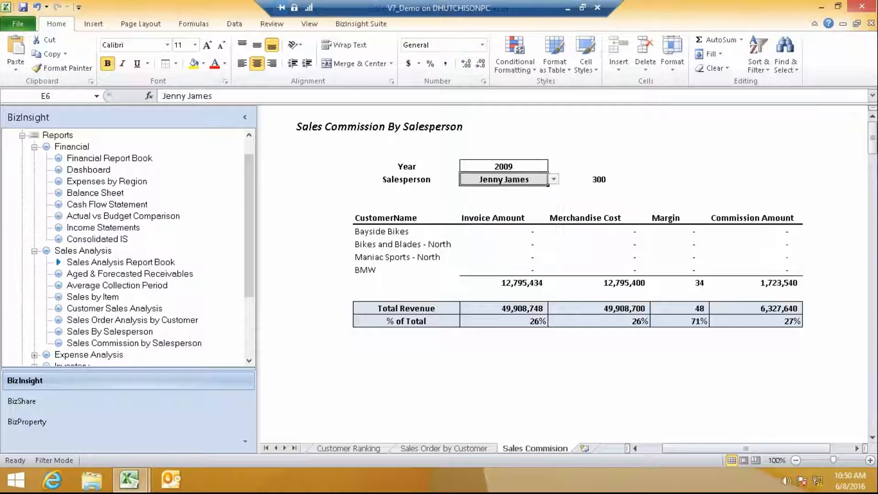
click(554, 179)
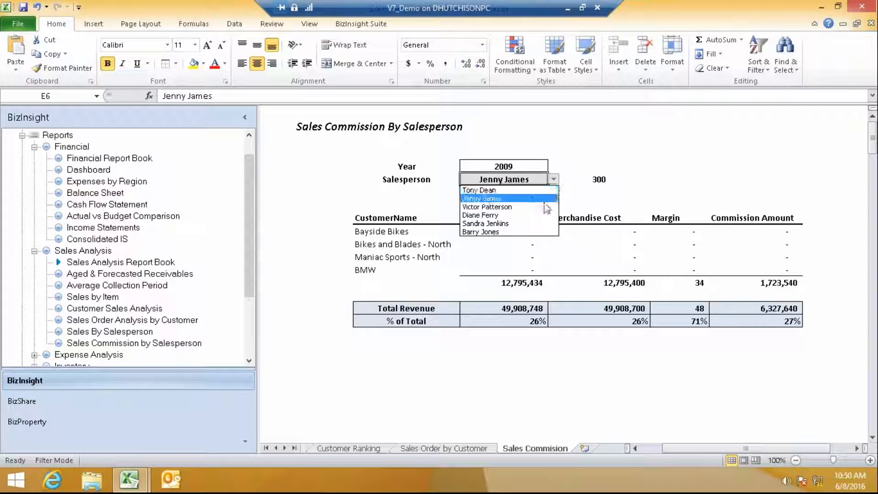
click(530, 215)
click(554, 180)
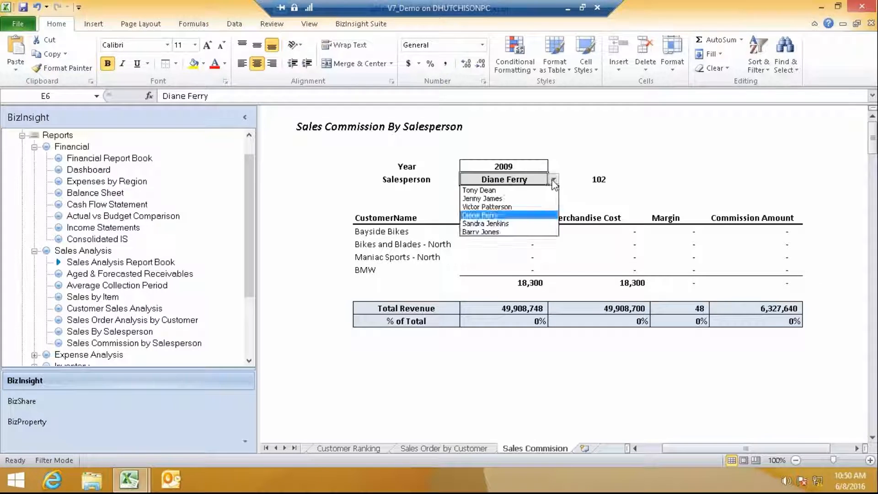
click(519, 189)
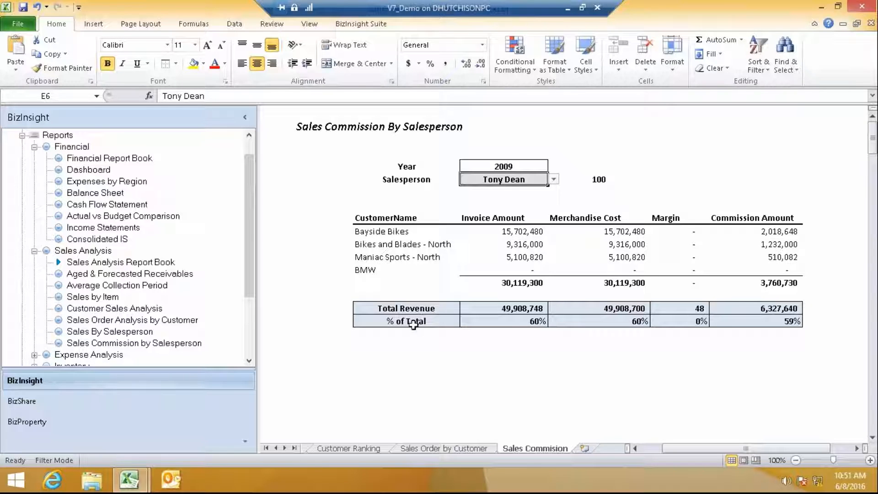
- Close the Sales Analysis1 workbook without saving the changes
click(871, 25)
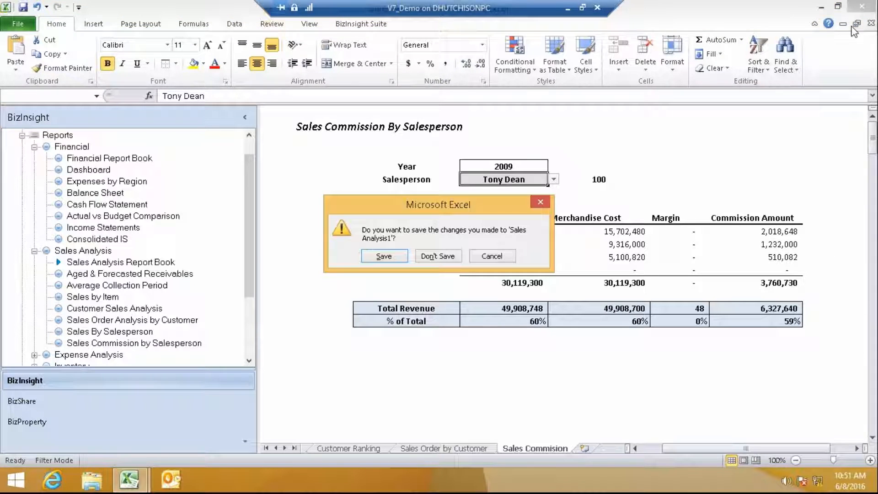
click(440, 255)
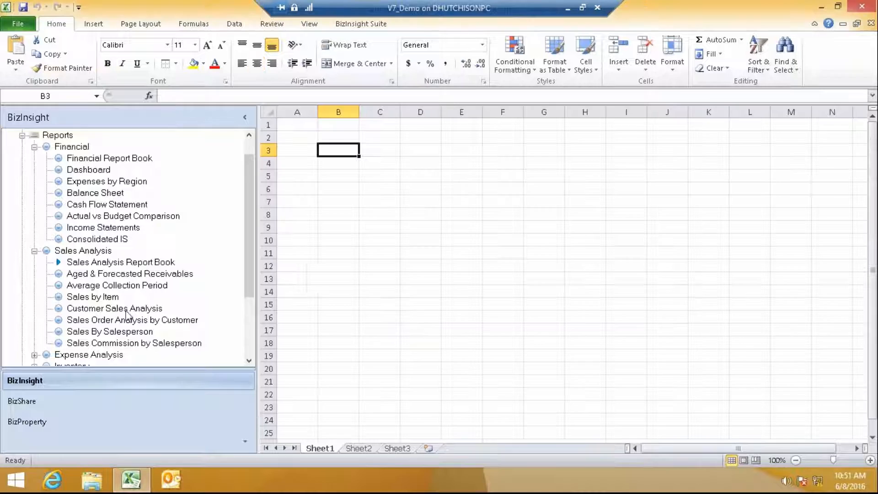
- Look over the Expense Analysis report list, then open the Inventory Report Book from the Inventory reports
click(34, 251)
click(34, 262)
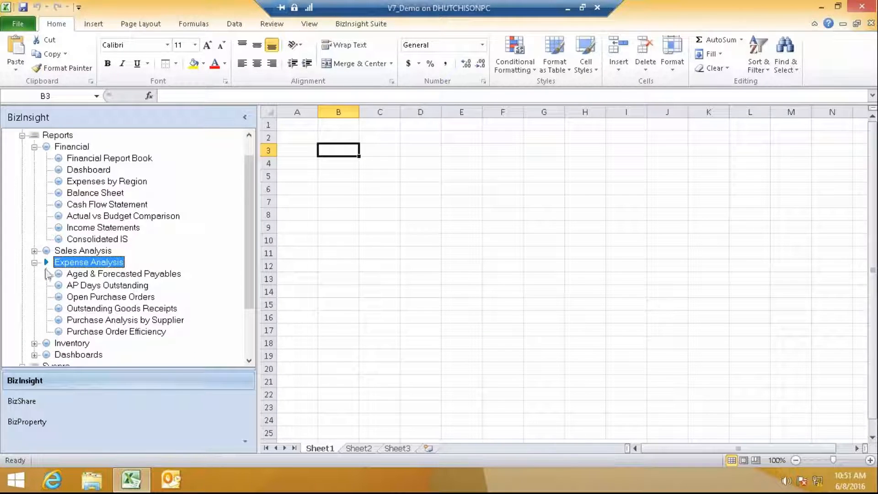
click(34, 262)
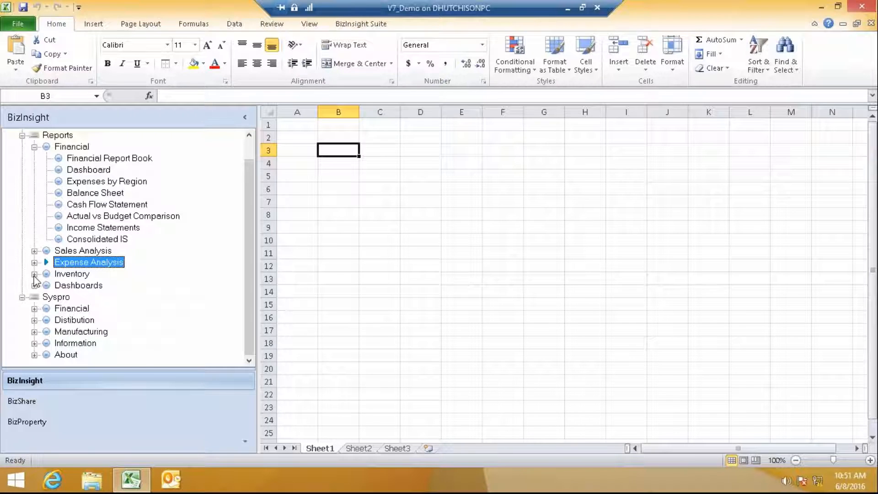
click(34, 274)
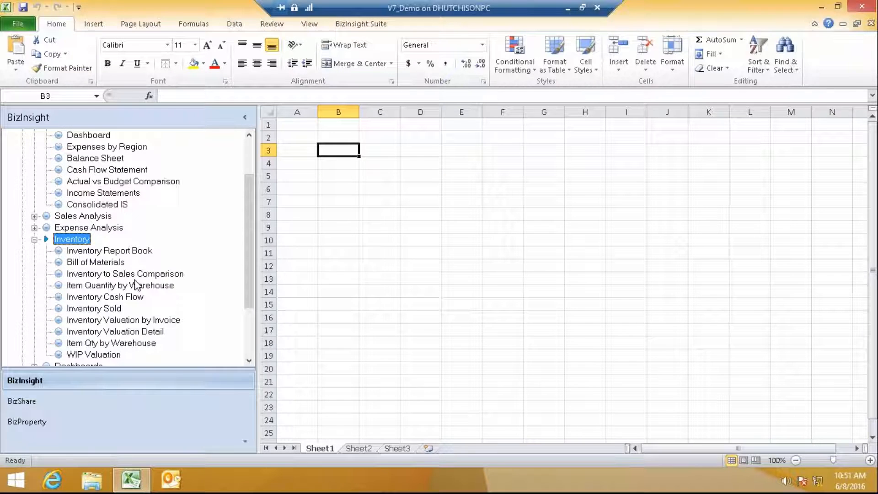
click(94, 252)
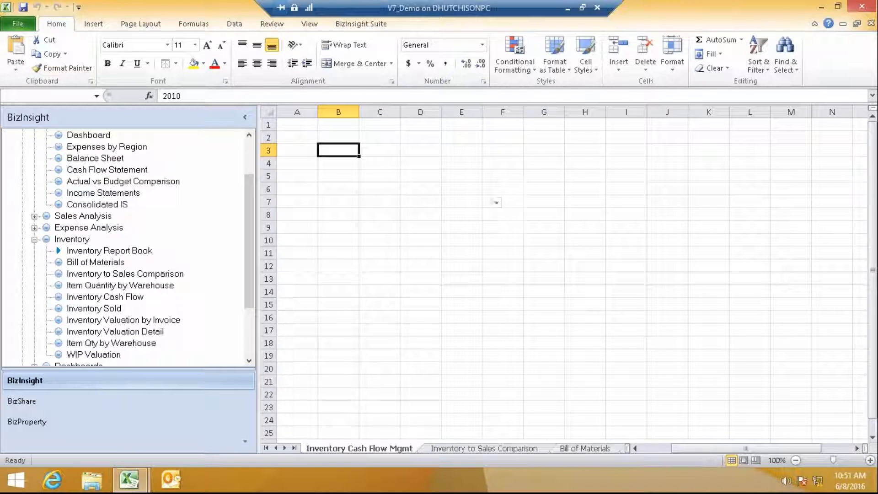
- Calculate the BizInsight formulas in the Inventory Report Book and dismiss the calculation summary
right_click(792, 285)
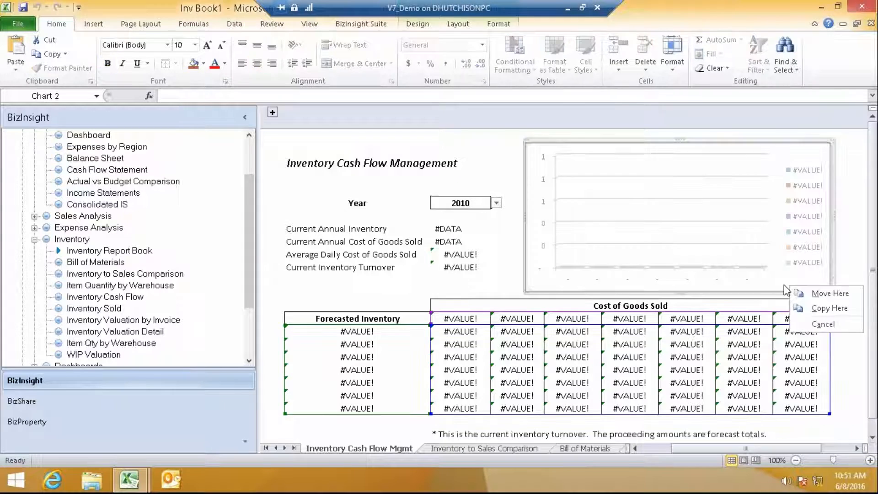
click(836, 381)
click(841, 365)
right_click(841, 364)
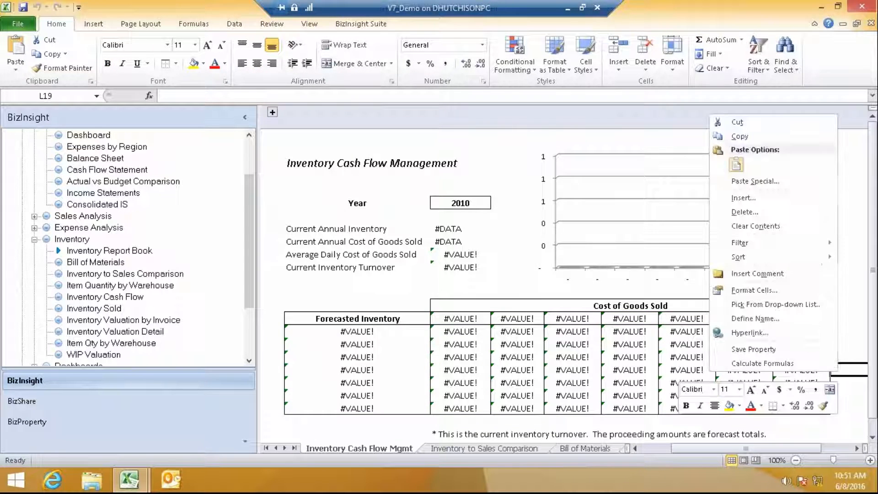
click(790, 366)
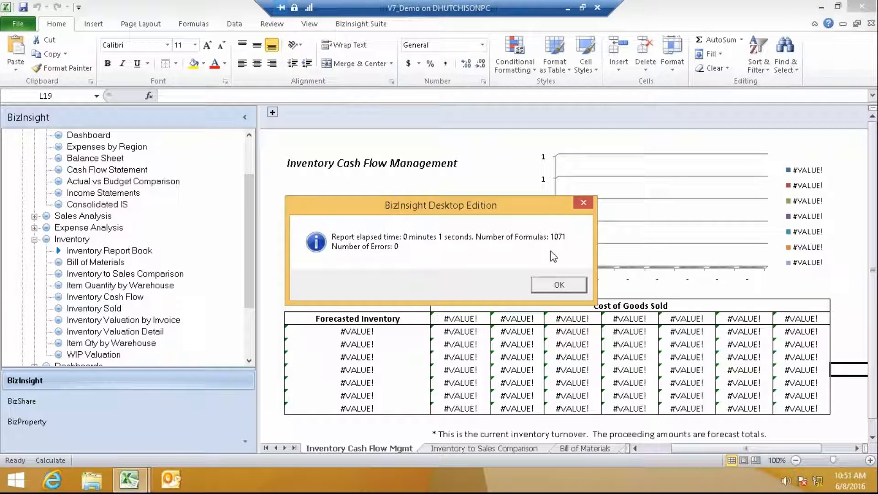
click(553, 285)
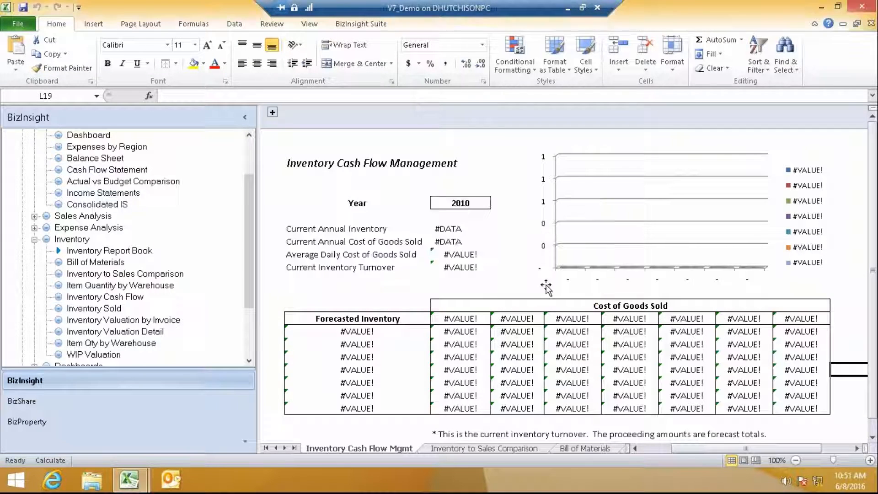
- Compare years on the Inventory Cash Flow Mgmt sheet by switching the Year to 2009 and back to 2010
click(476, 202)
click(497, 202)
click(460, 222)
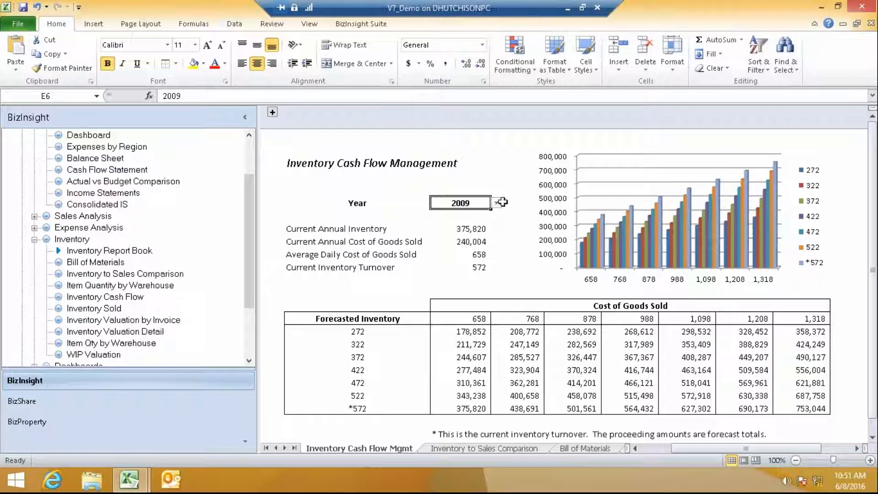
click(496, 203)
click(479, 224)
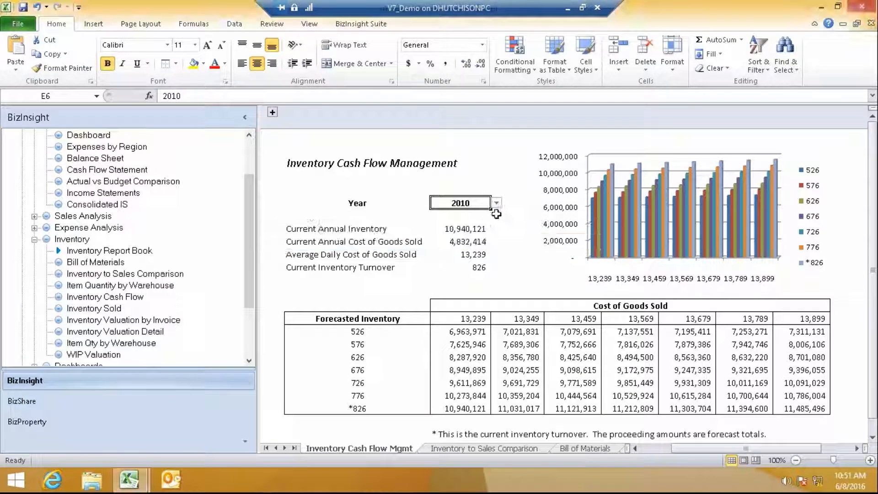
click(361, 24)
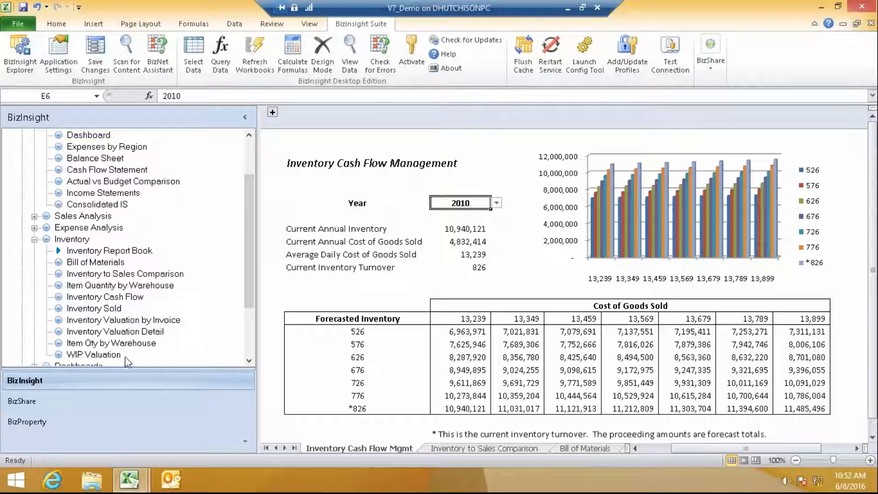
- Compare years on the Inventory to Sales Comparison sheet by setting the Year to 2010 and reselecting another year
click(483, 449)
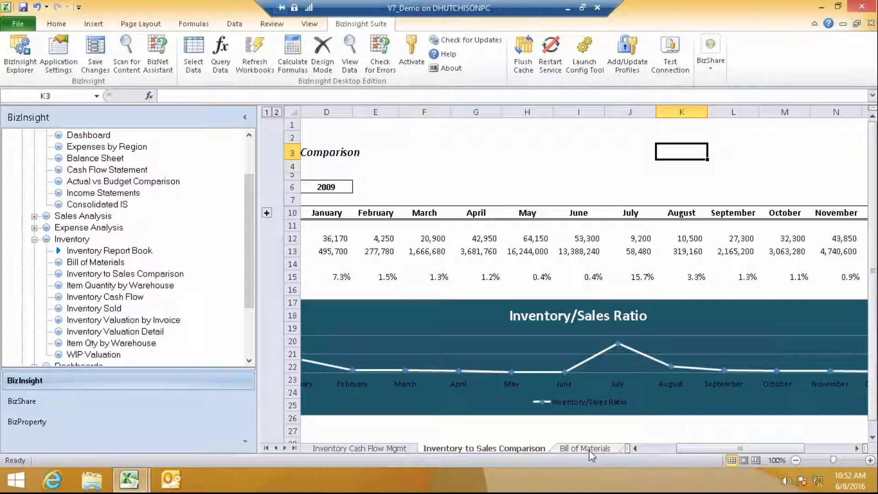
click(337, 187)
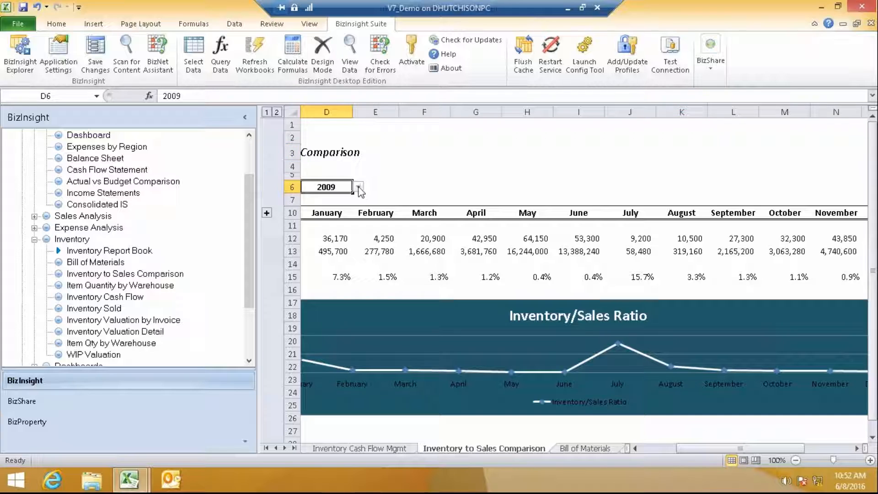
click(358, 187)
click(332, 206)
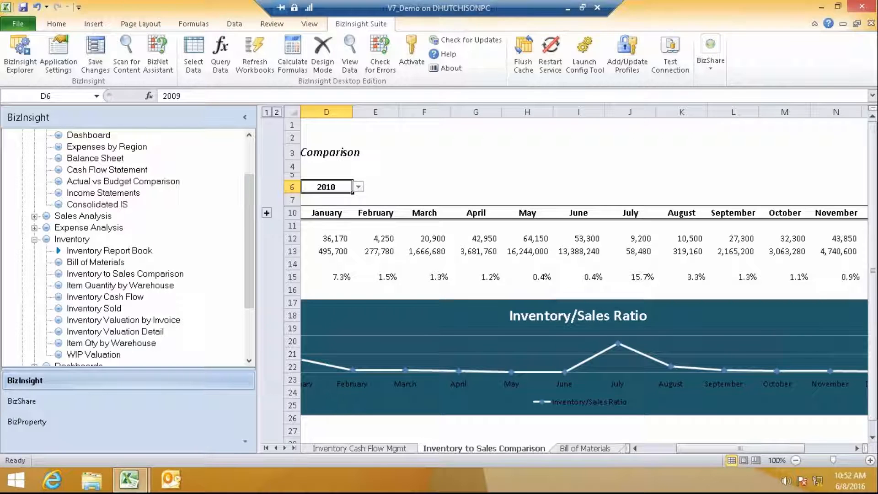
click(359, 186)
click(332, 198)
- Review the Bill of Materials sheet and its available Product Line choices, leaving All selected
click(585, 449)
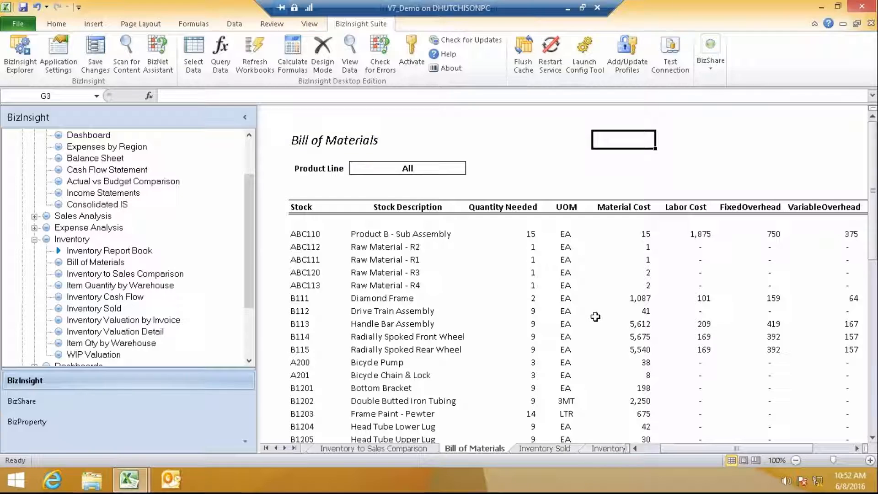
click(407, 168)
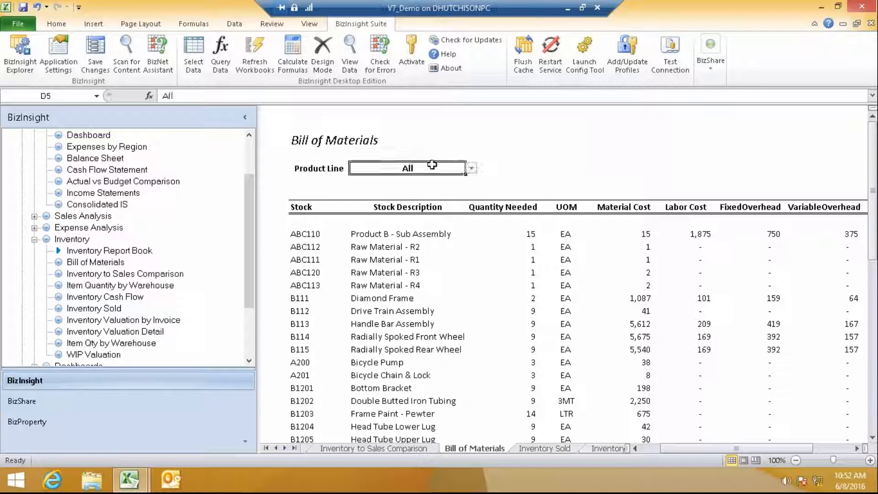
click(471, 169)
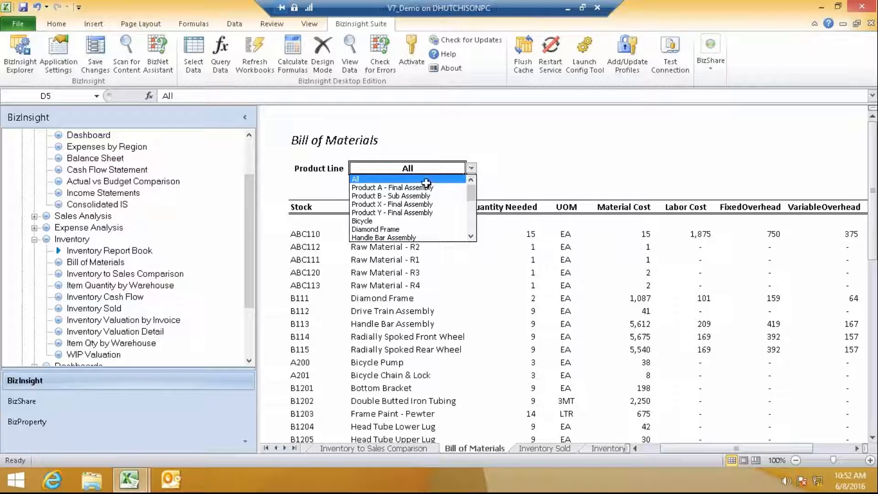
click(315, 177)
click(315, 180)
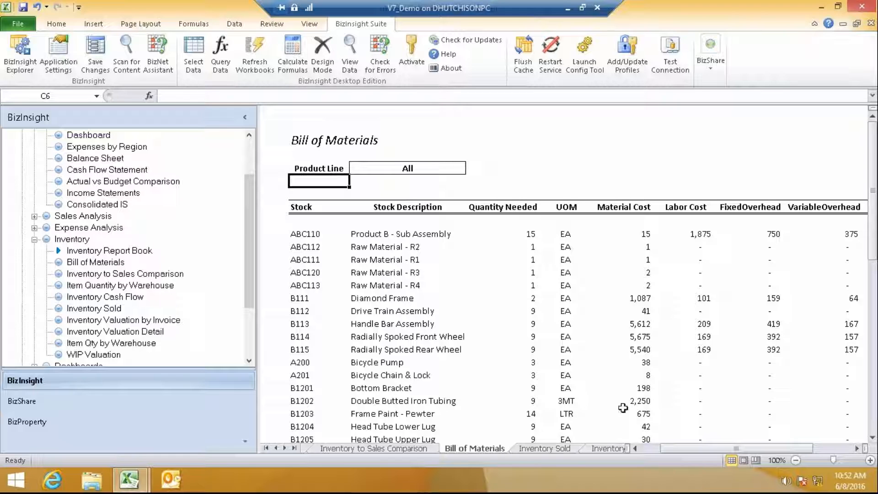
- Review the Inventory Sold, Inventory Valuation By Invoice, Inventory Valuation Detail, Item Qty by Warehouse and WIP Valuation sheets
click(535, 451)
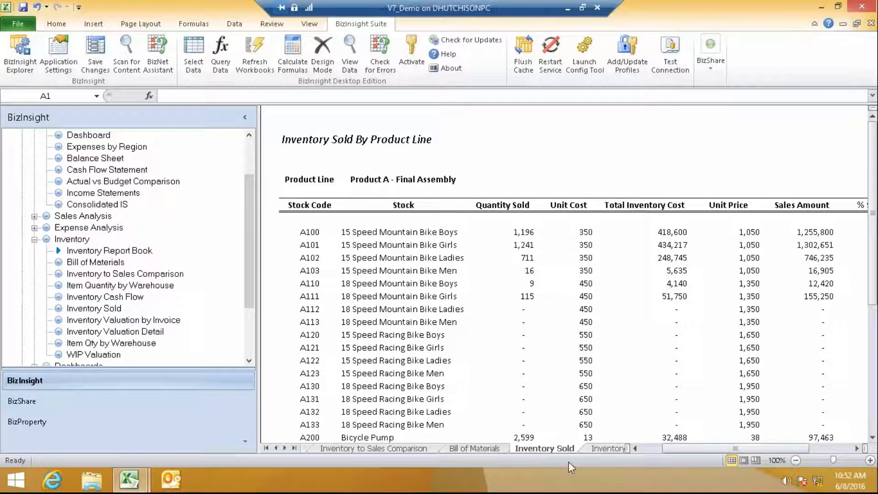
click(604, 448)
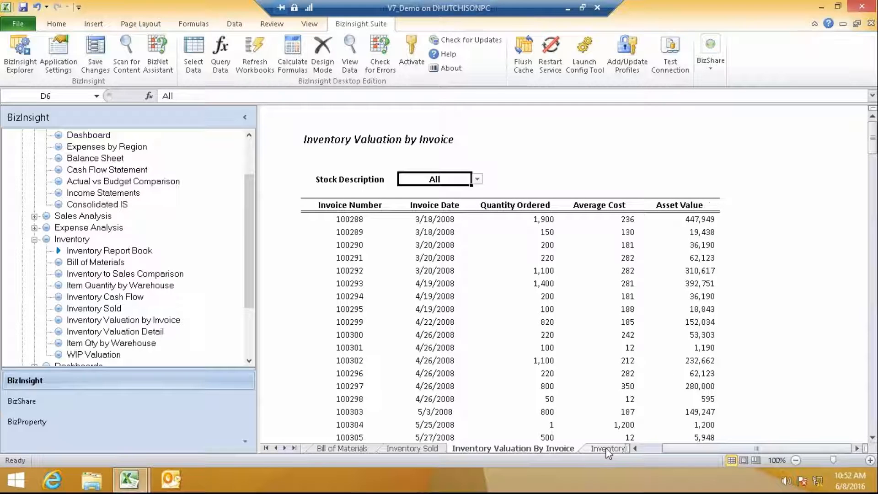
click(604, 450)
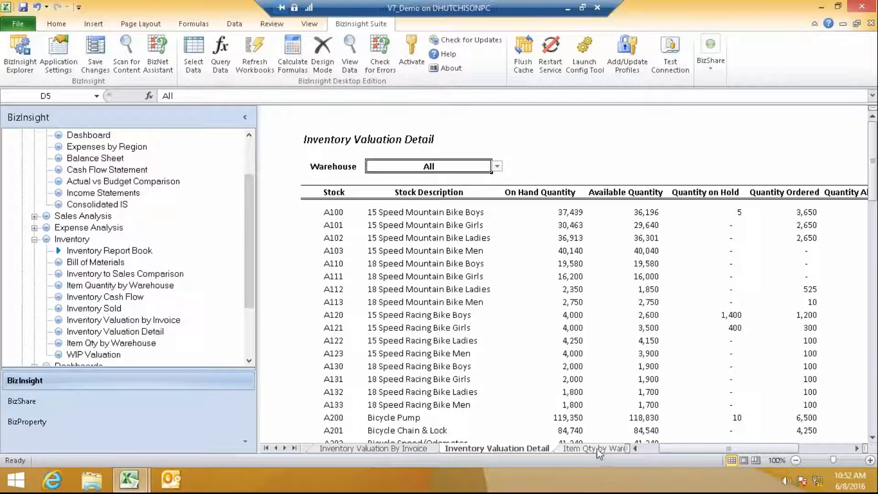
click(600, 451)
click(567, 450)
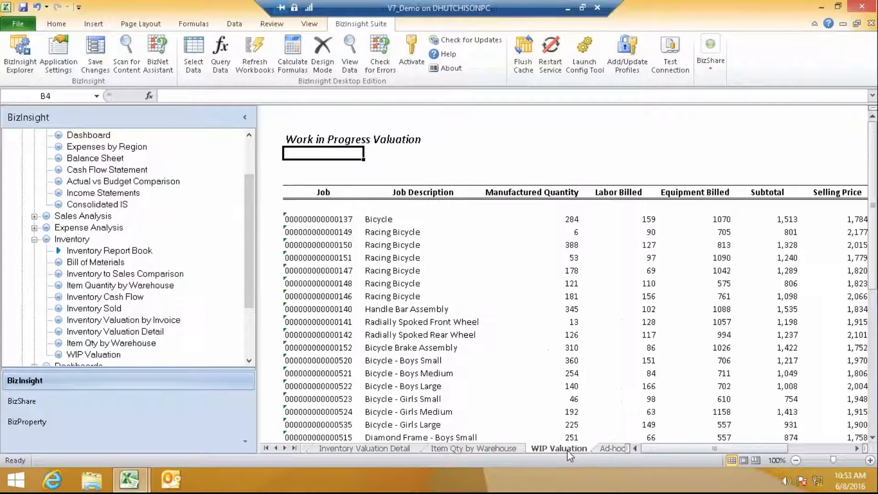
- Start a BizInsight data query in cell B5 of the Ad-hoc Sales sheet and choose Table as the output
click(610, 449)
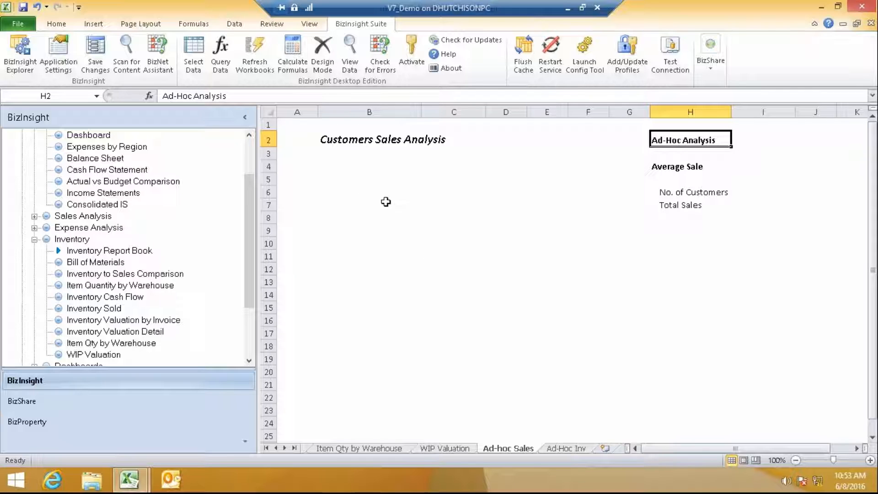
drag(353, 185, 350, 184)
click(344, 177)
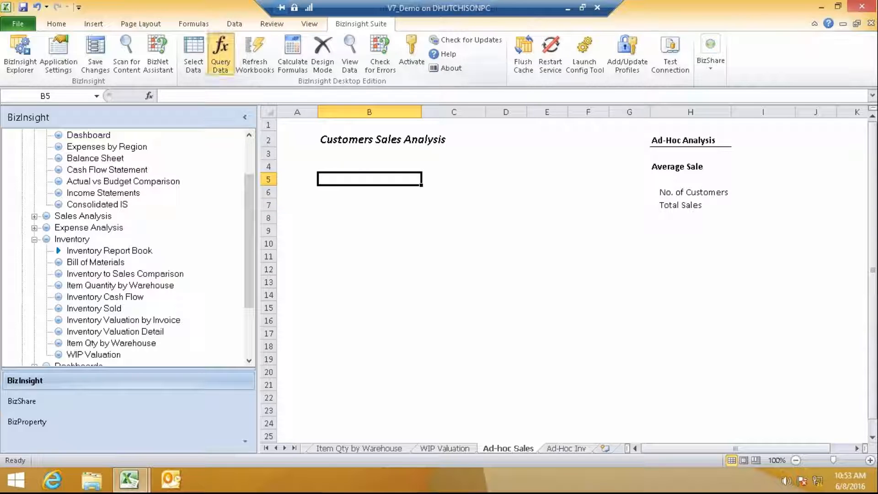
click(221, 55)
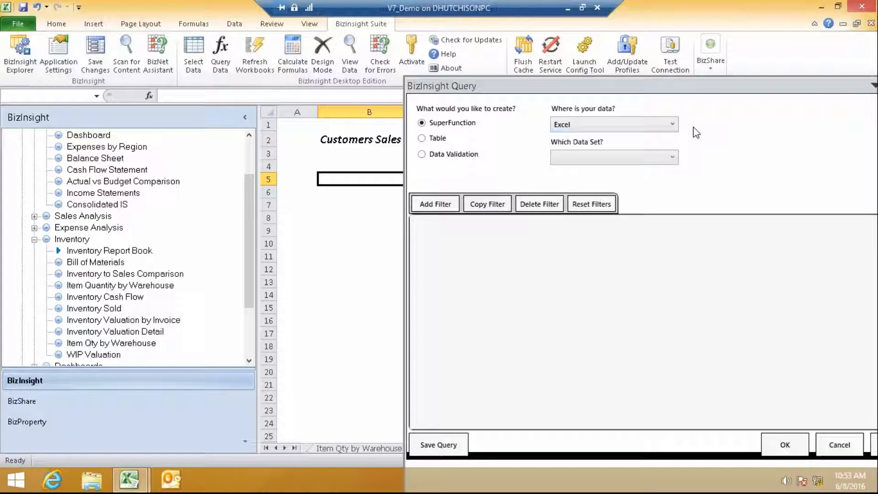
click(422, 141)
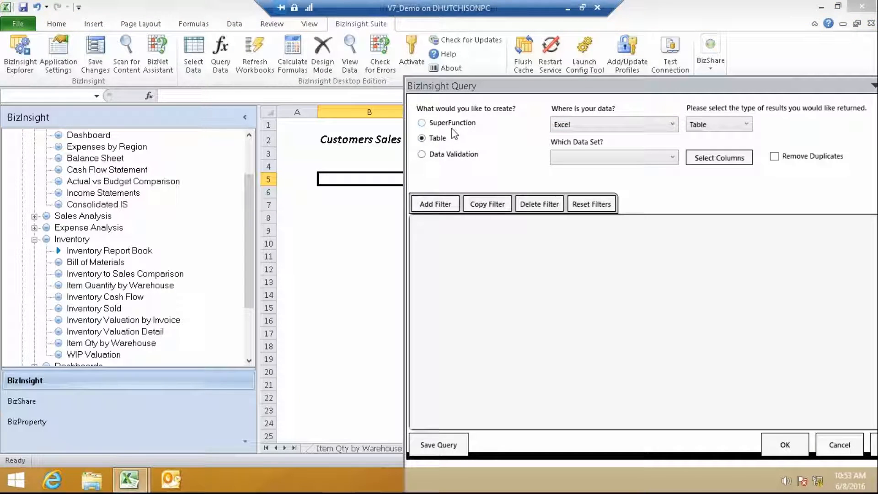
- Set the query's data source to Syspro and its data set to Invoice Header Detail All
click(671, 124)
click(573, 150)
click(672, 157)
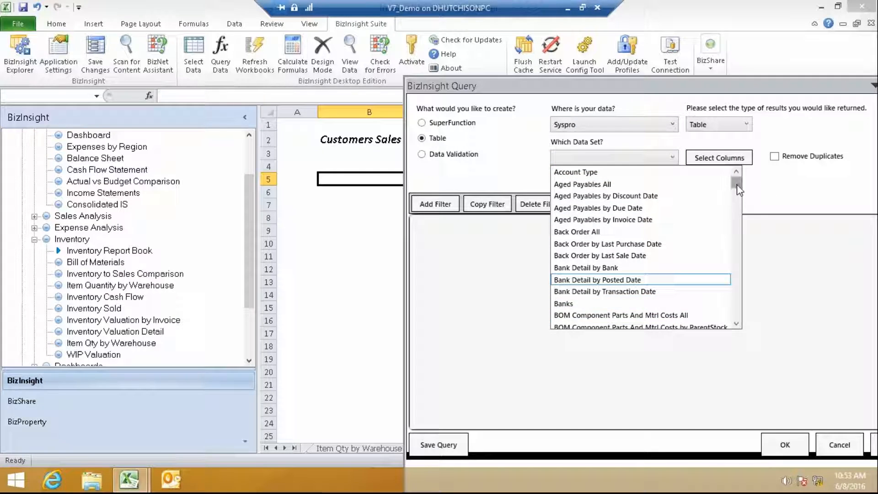
drag(738, 188, 732, 235)
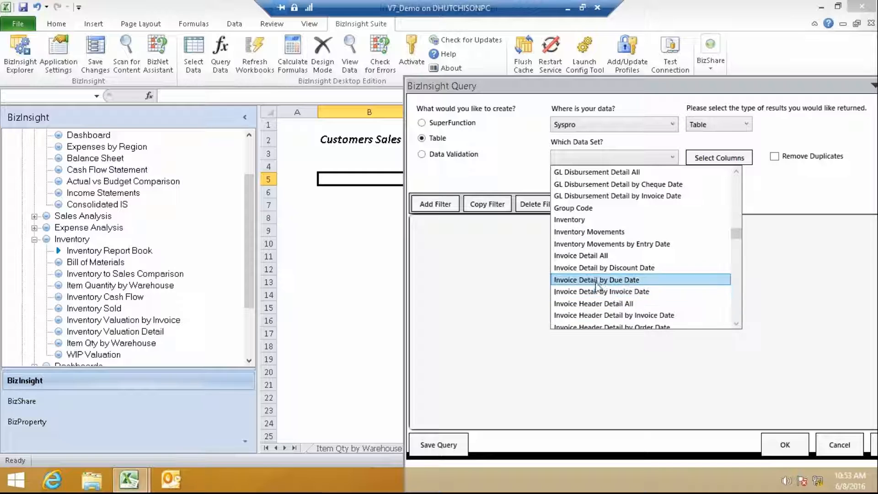
click(617, 303)
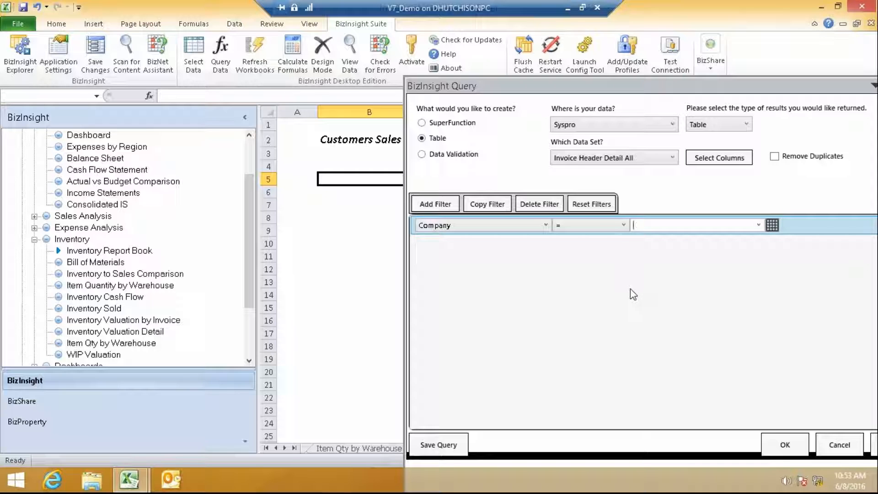
- Limit the query's returned columns to Customer and CustomerName
click(713, 161)
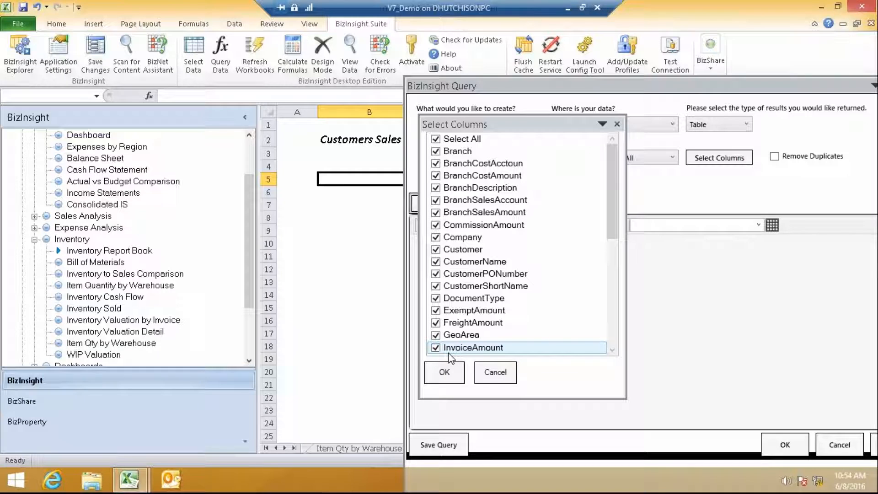
click(436, 140)
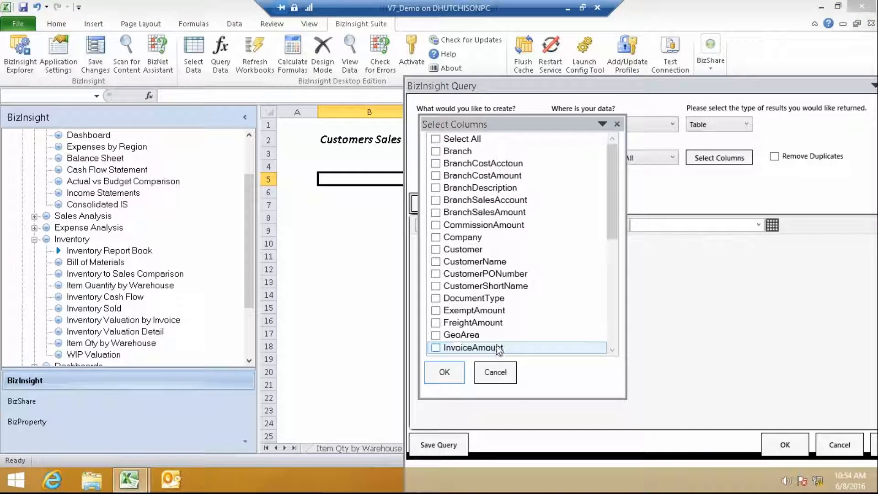
click(436, 263)
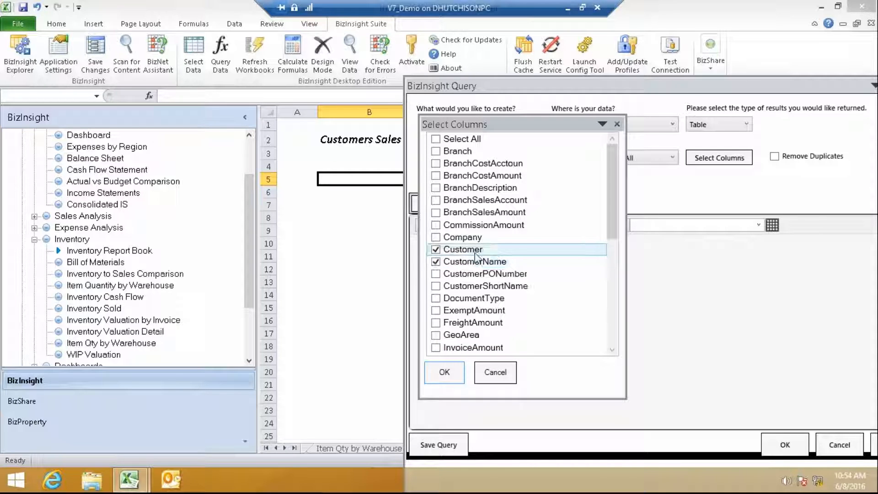
click(459, 372)
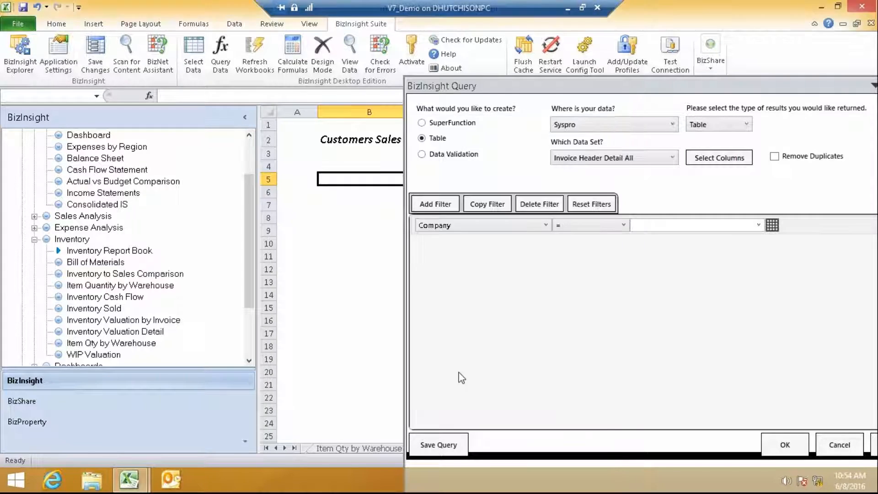
- Remove duplicates from the query results and filter them to Company equal to 0
click(778, 157)
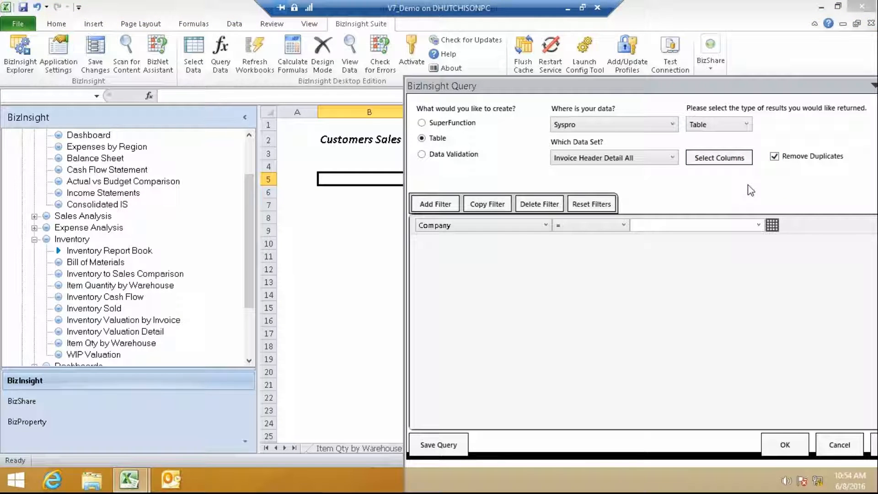
click(671, 226)
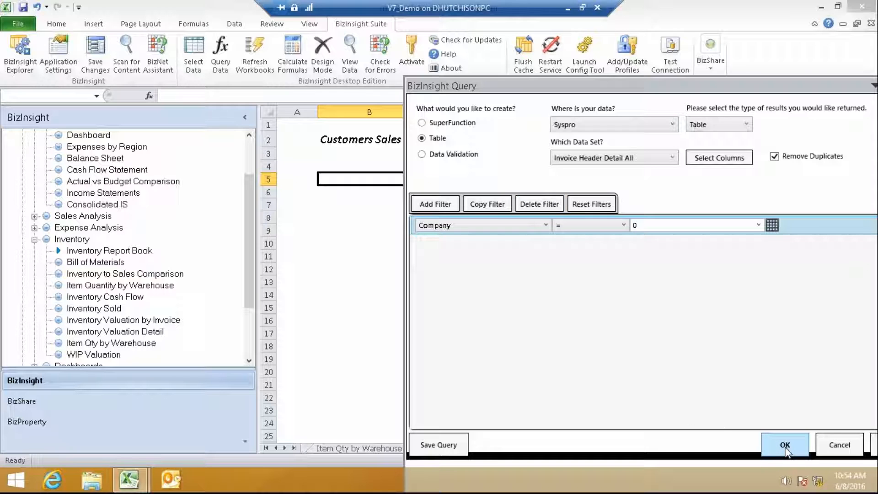
- Place the customer table at cell B5 of the Ad-hoc Sales sheet and fit columns B and C to their contents
click(785, 446)
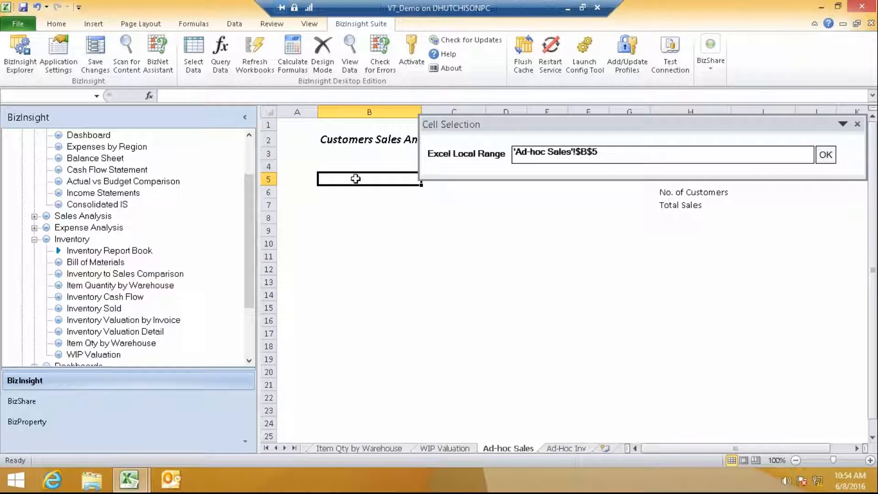
click(825, 154)
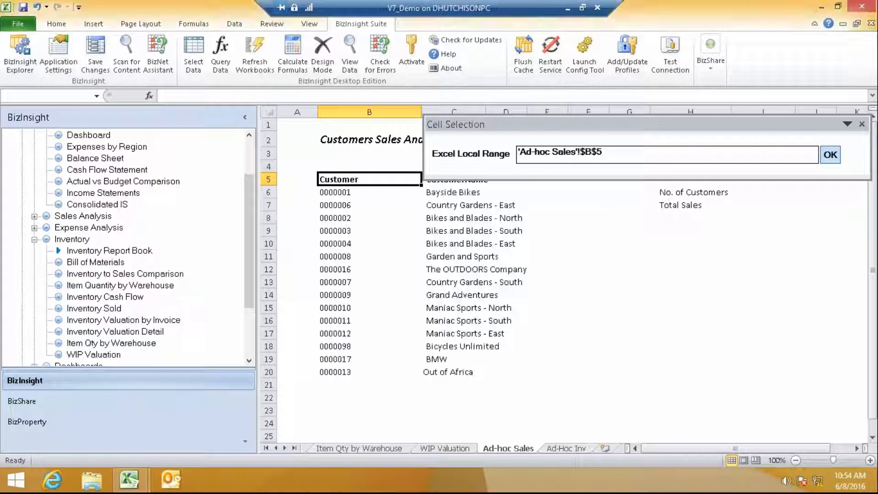
drag(419, 112, 385, 112)
drag(449, 111, 494, 114)
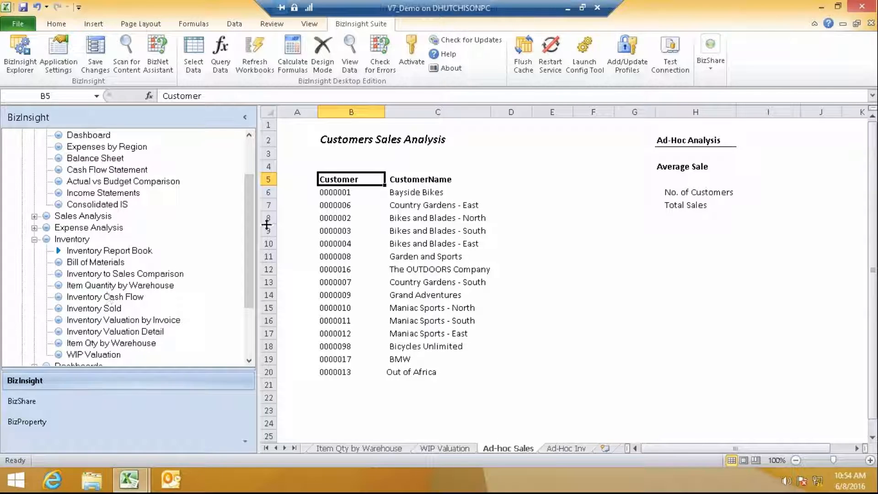
- Collapse the Reports branch and expand My Queries in the BizInsight tree
drag(249, 232, 248, 183)
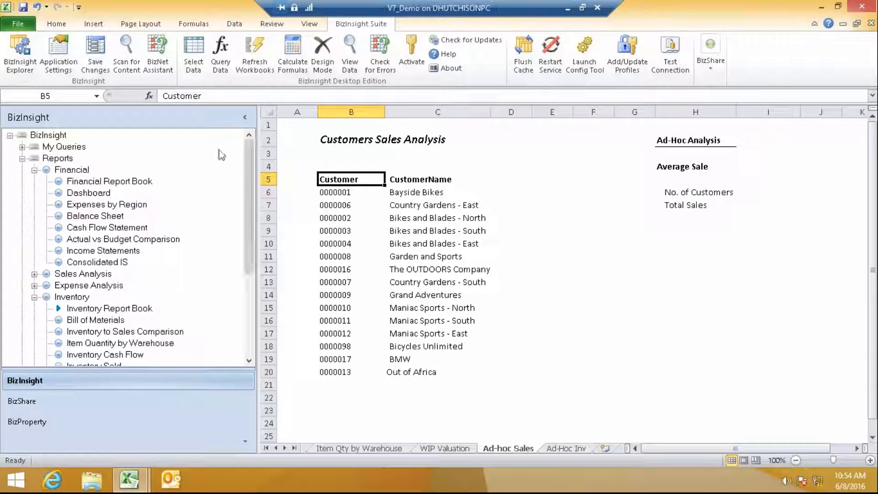
click(22, 158)
click(21, 147)
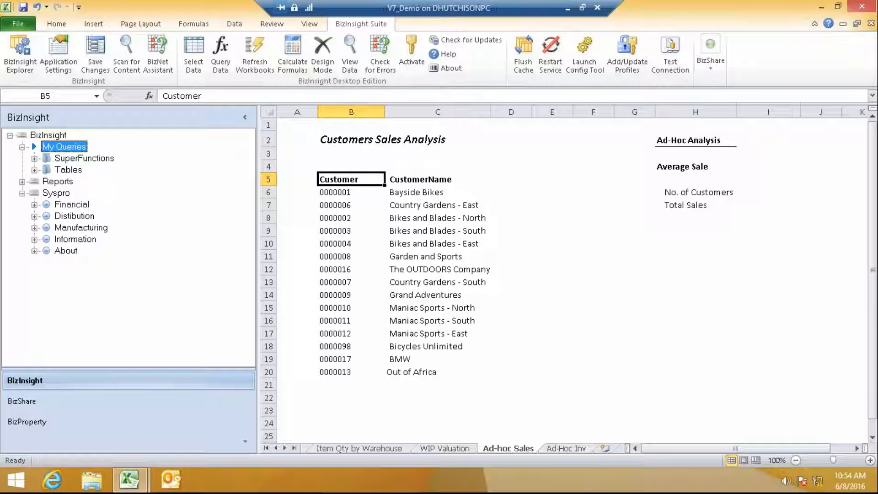
- Widen column C slightly and enter $ as the column heading in cell D5
drag(491, 112, 501, 112)
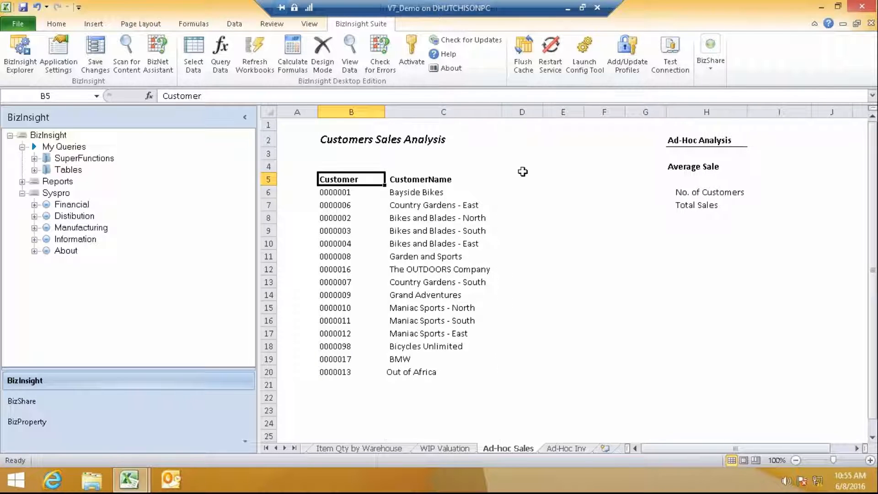
click(521, 179)
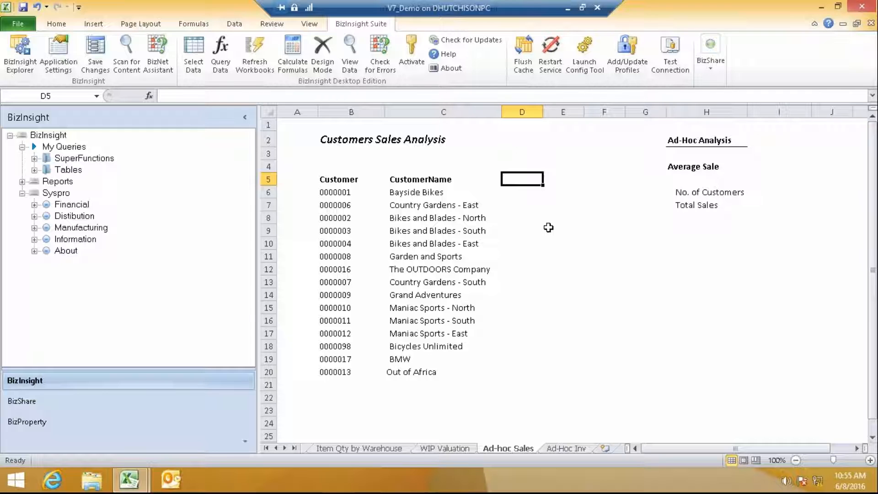
text($)
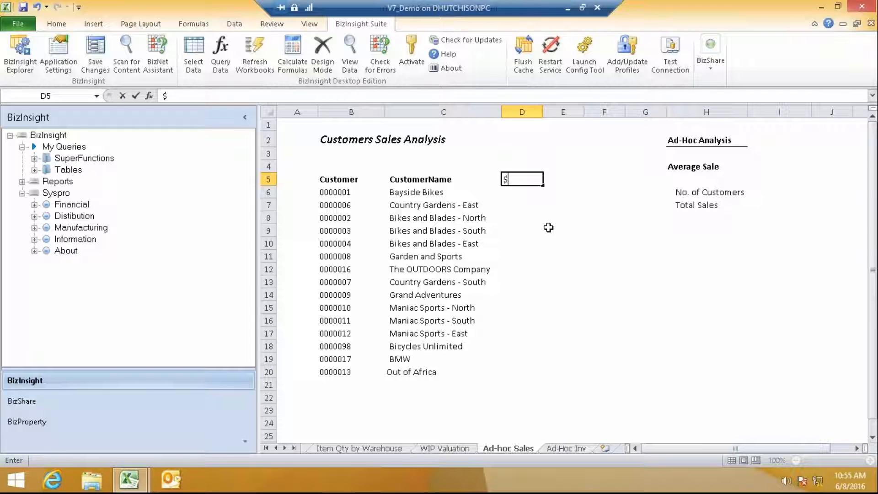
key(Return)
key(Return)
- Create a SuperFunction query in cell D6 that sums InvoiceAmount from the Invoice Header Detail All data set
click(521, 190)
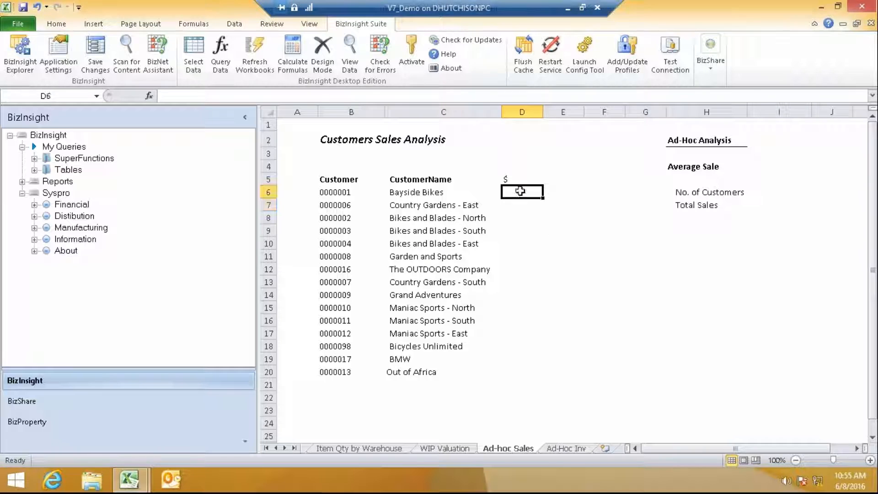
click(229, 69)
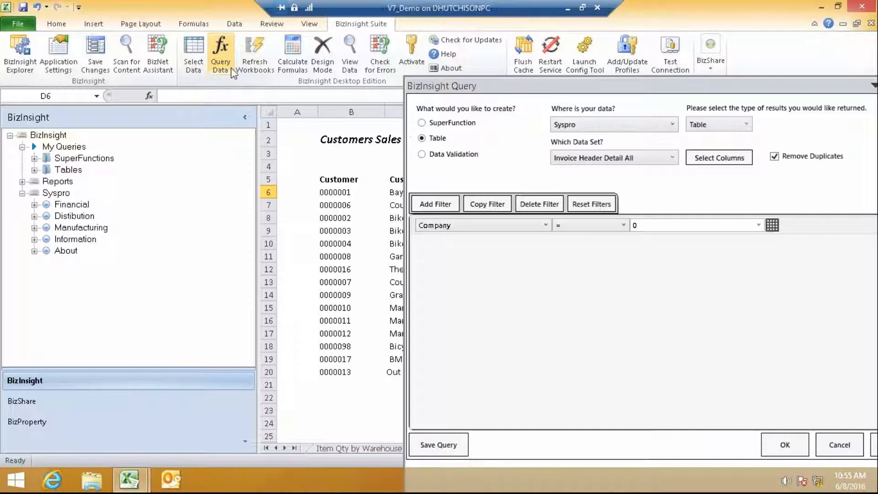
click(422, 123)
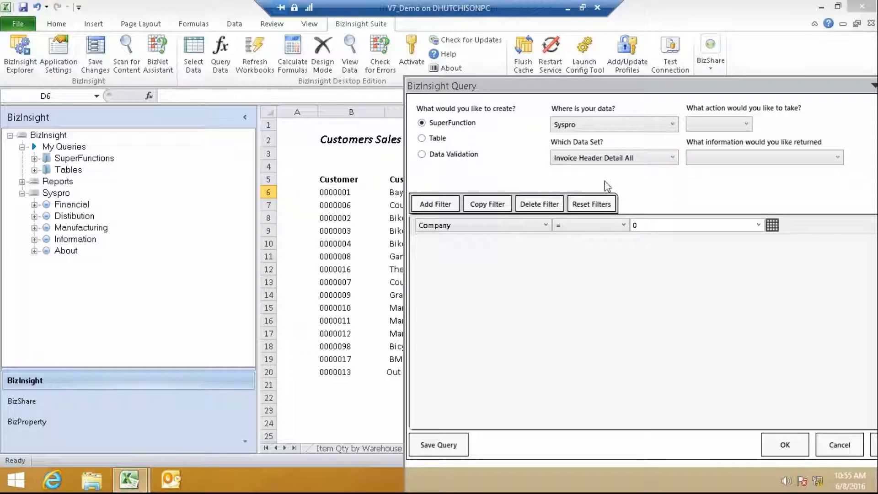
click(745, 125)
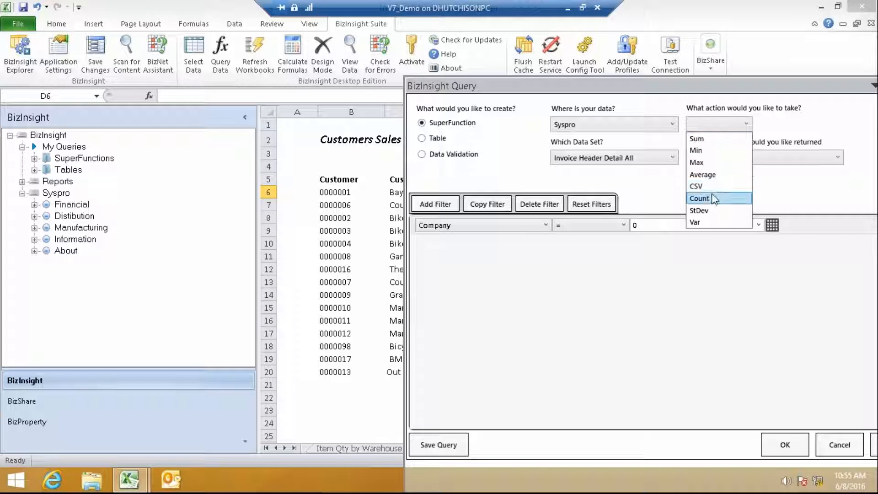
click(703, 142)
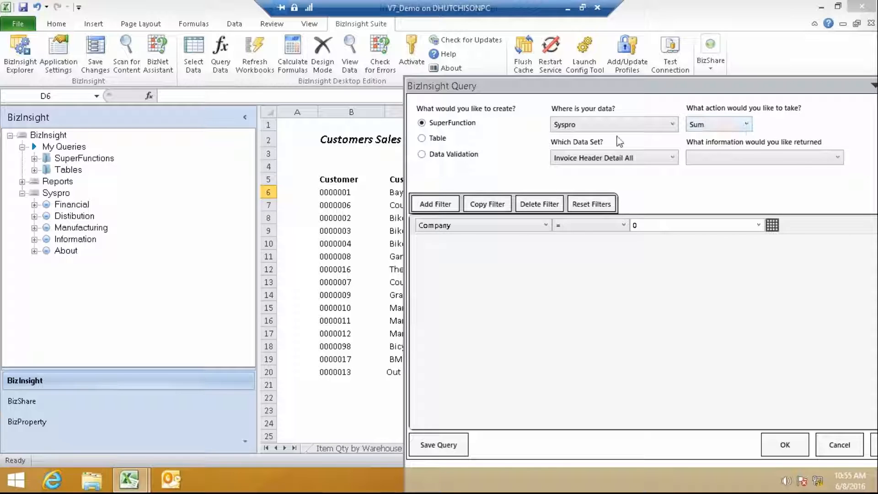
click(837, 157)
scroll(785, 237, down, 1)
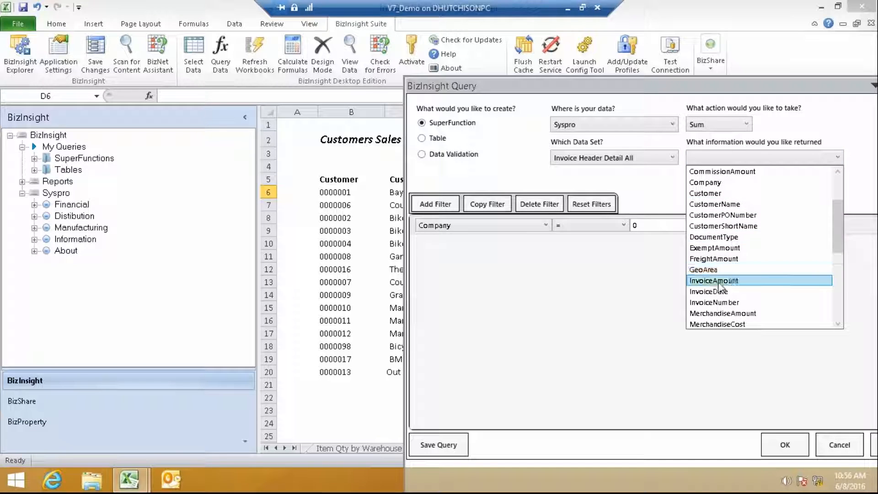
click(718, 281)
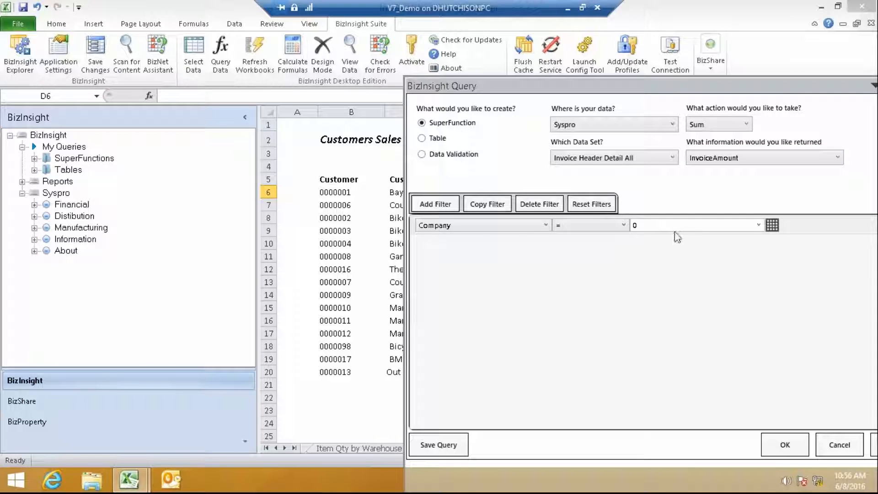
- Add a second filter to the query on the Customer field with the = operator
click(447, 204)
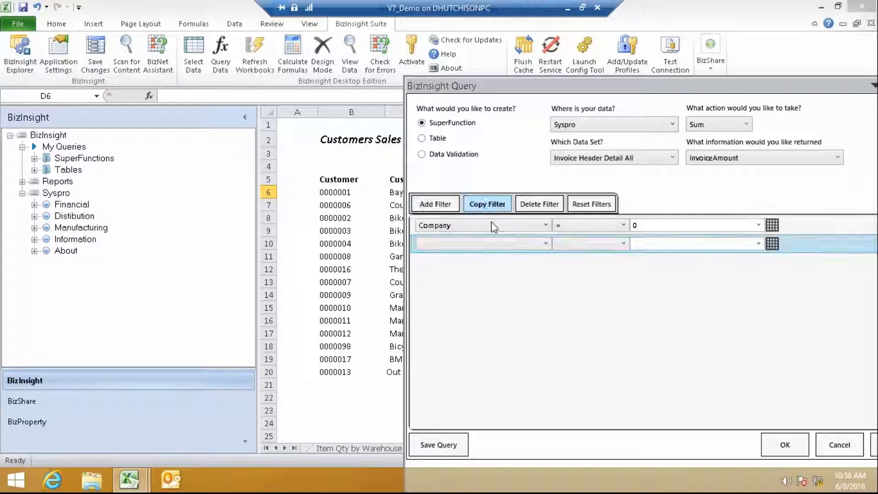
click(545, 244)
scroll(516, 287, down, 4)
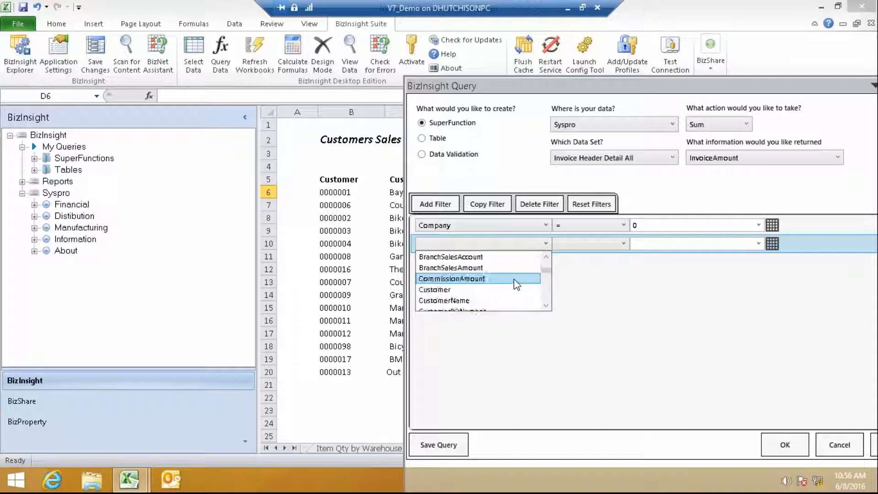
click(463, 258)
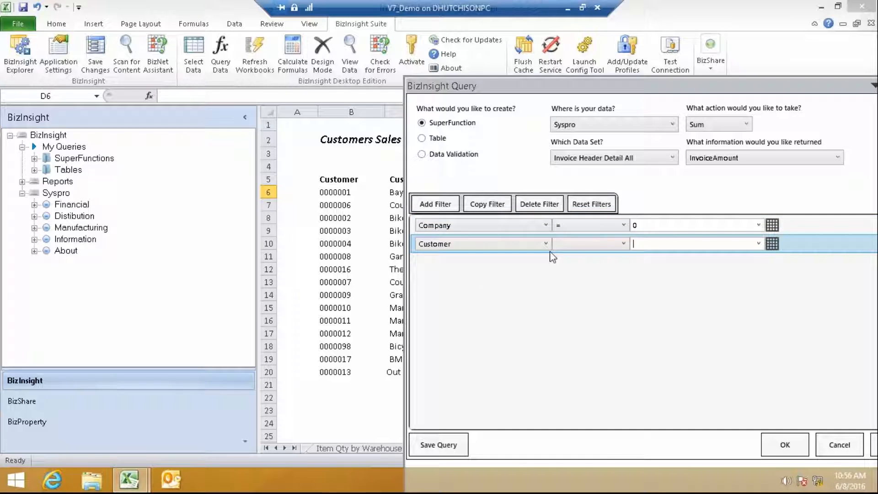
click(621, 244)
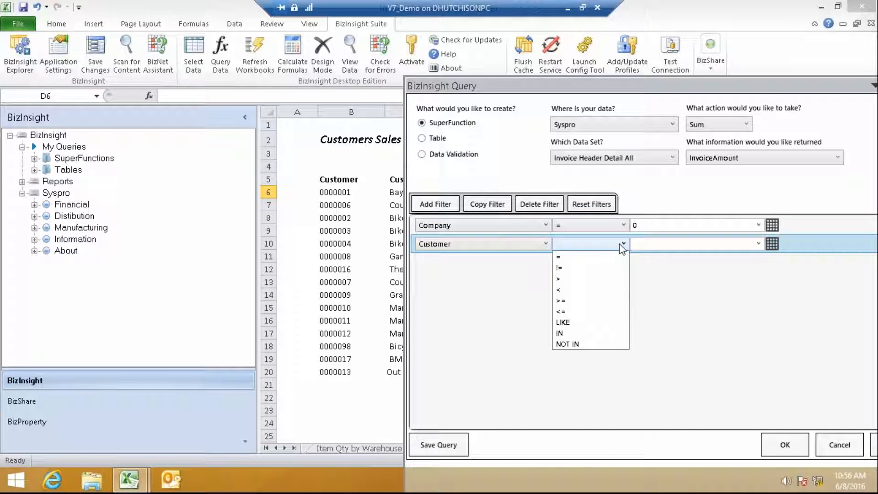
click(578, 257)
- Set the Customer filter's value to 'Ad-hoc Sales'!$B6, keeping only the column absolute
click(772, 243)
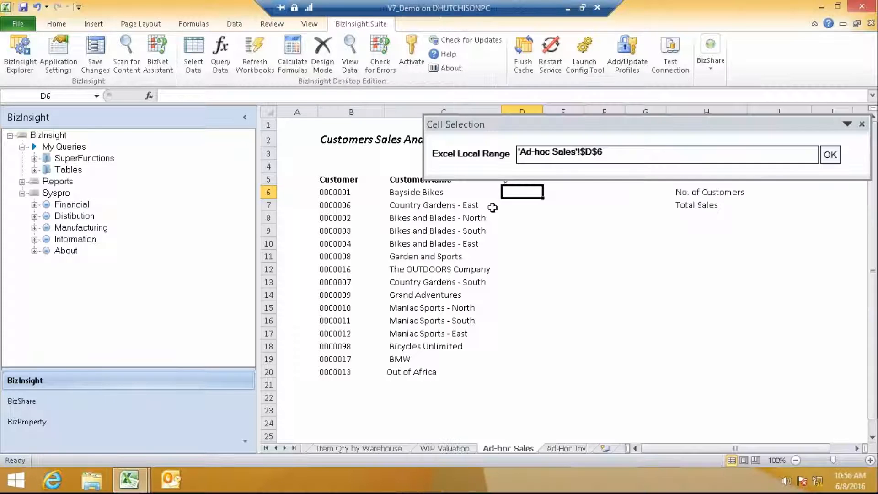
click(337, 193)
click(621, 156)
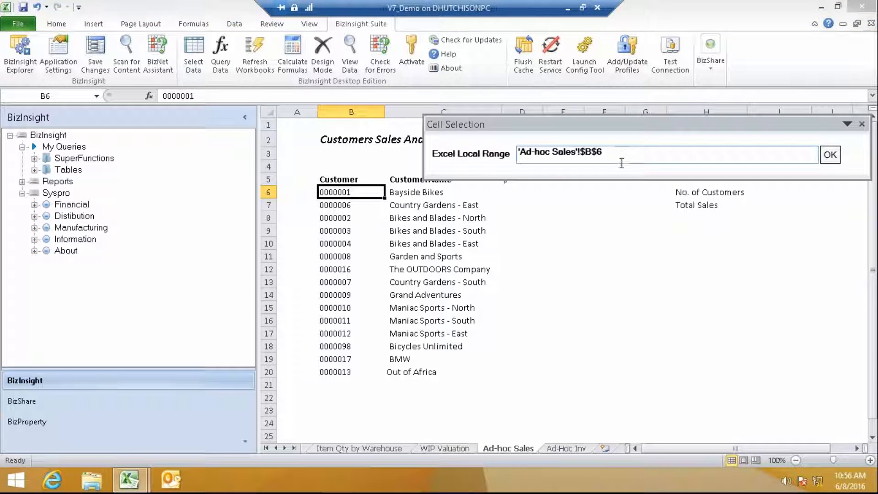
key(Left)
key(BackSpace)
click(830, 155)
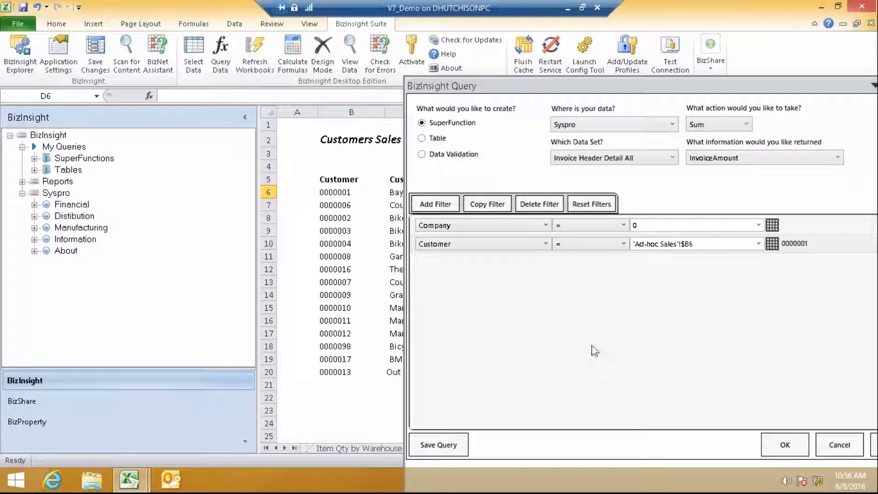
- Save the query under the name customer analysis
click(432, 450)
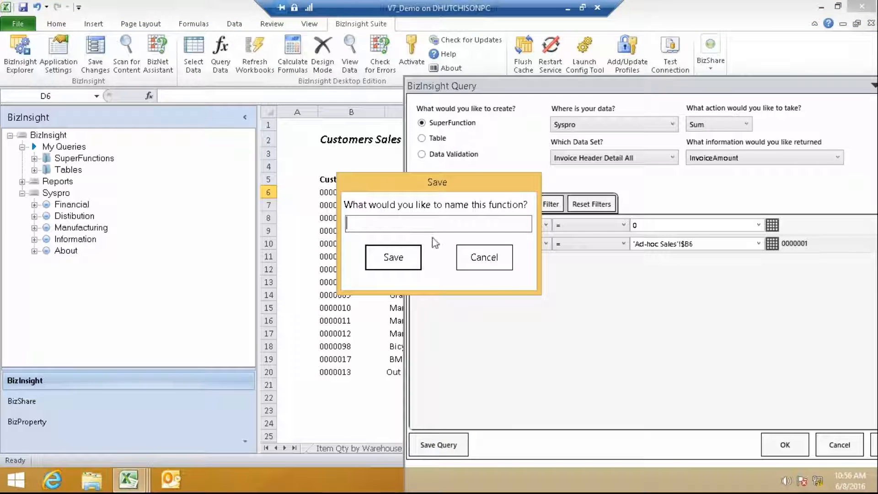
text(customer analysis)
click(394, 257)
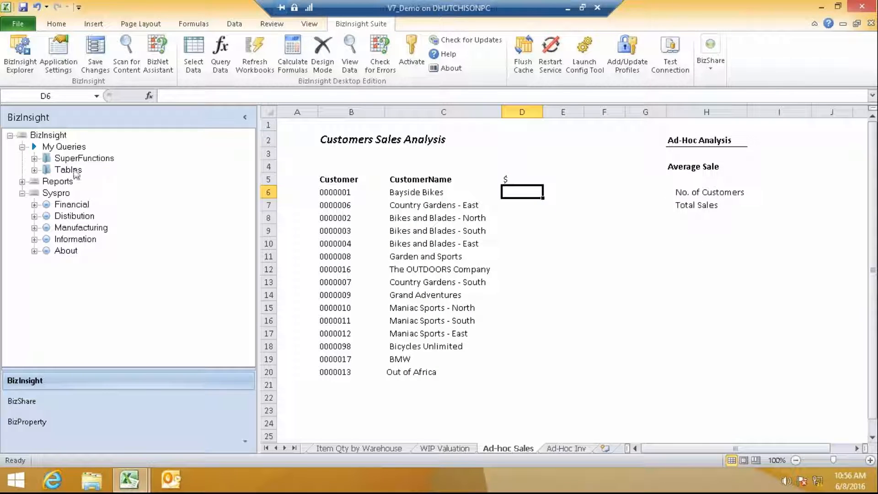
- Apply the saved customer analysis SuperFunction to cell D6 and set its Company filter to 0
click(58, 159)
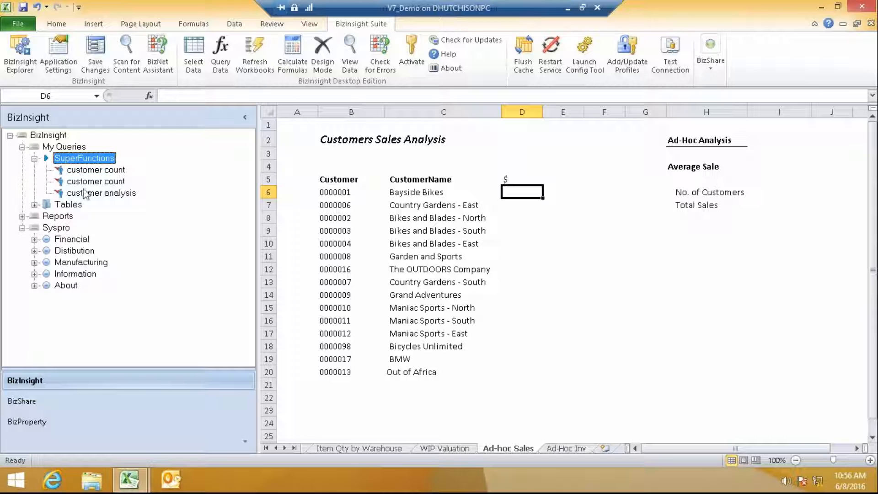
drag(92, 197, 532, 197)
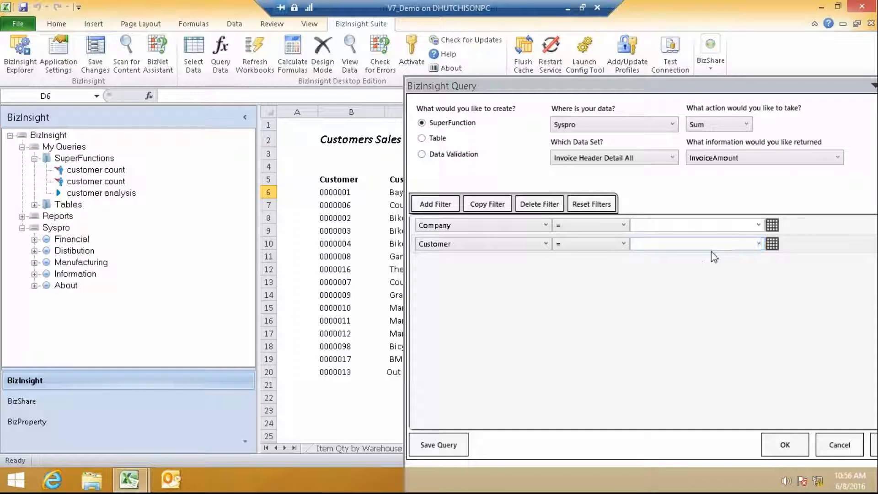
click(670, 223)
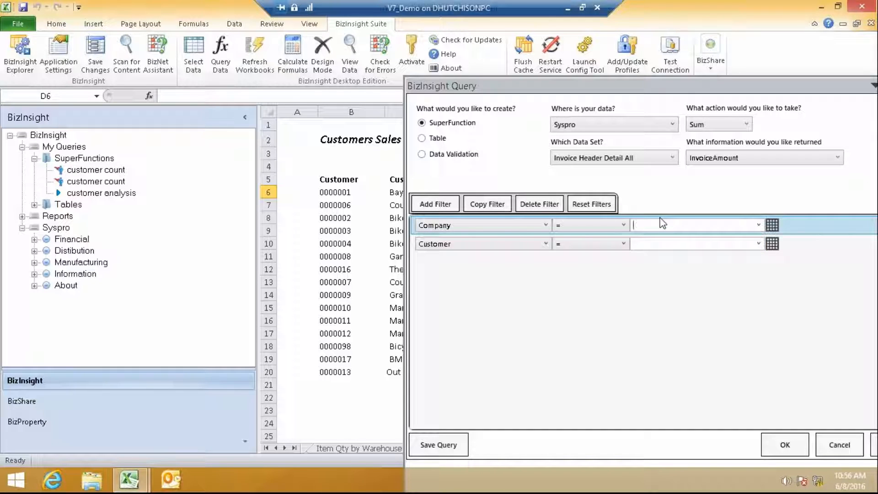
- Point the Customer filter to 'Ad-hoc Sales'!$B6 with a relative row and output the function's result to cell D6
click(772, 243)
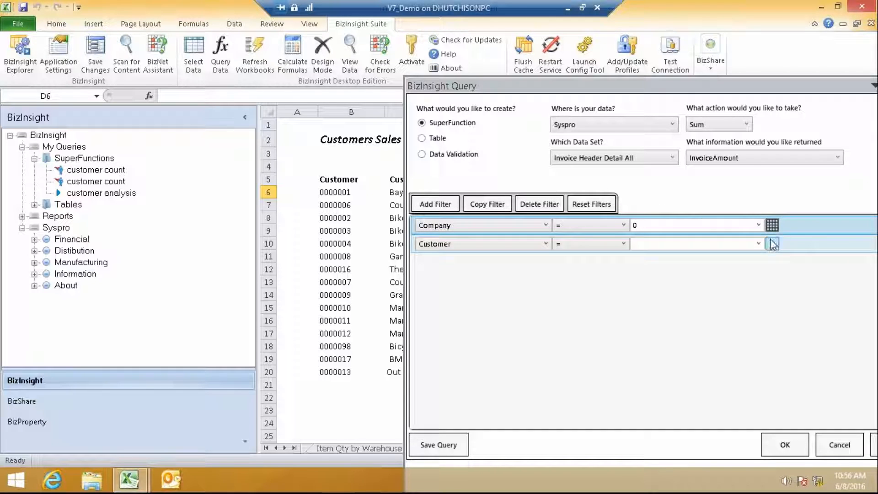
click(344, 192)
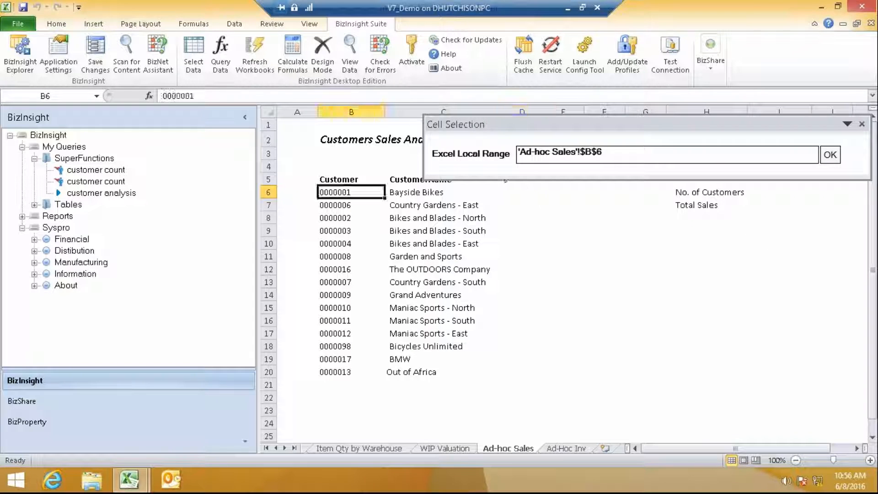
click(618, 151)
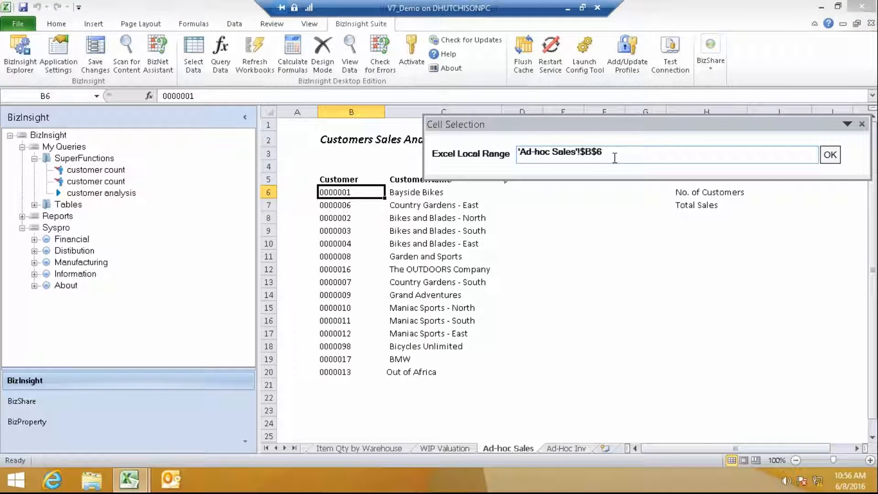
key(Left)
key(BackSpace)
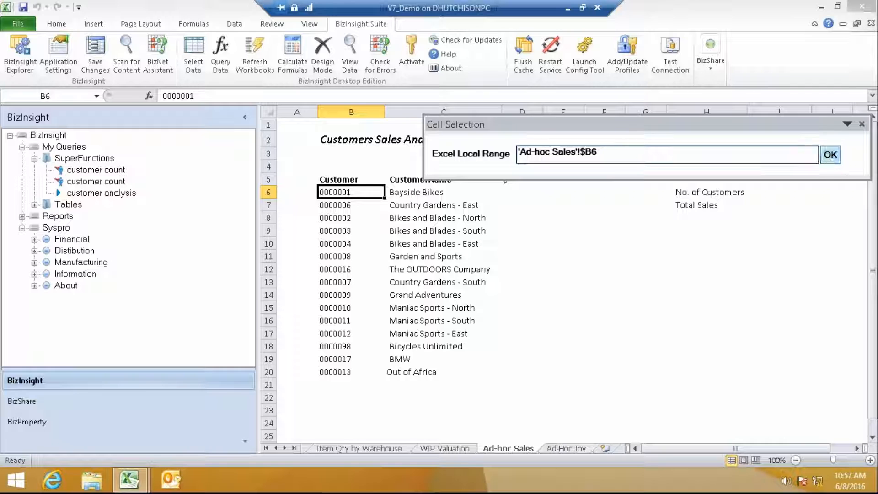
click(832, 156)
click(786, 446)
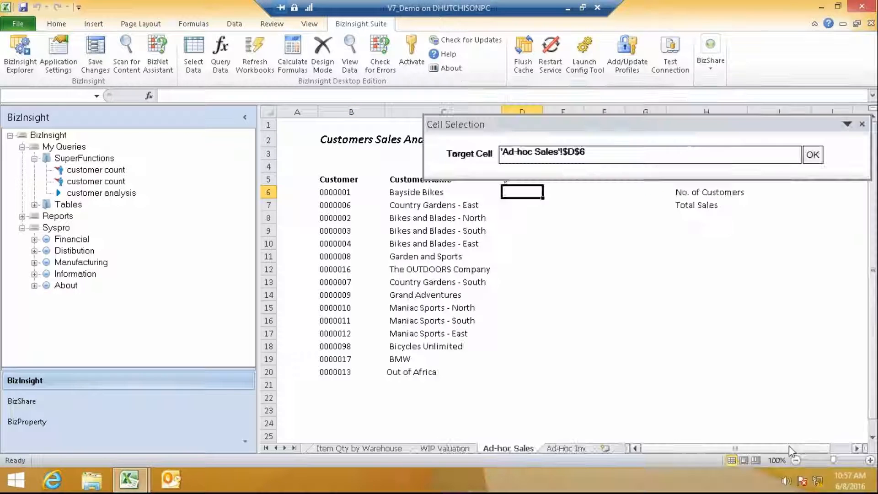
click(814, 156)
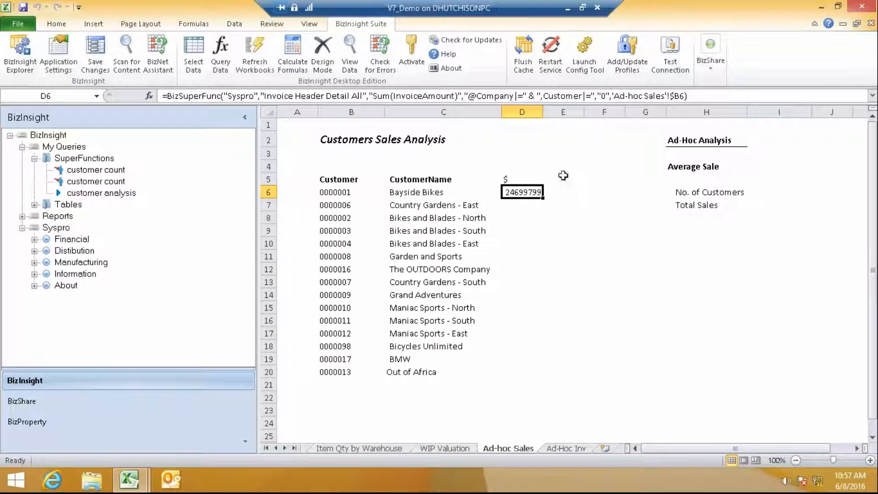
- Format D6 with comma style and no decimals, and fill its sales function down through D20
click(50, 25)
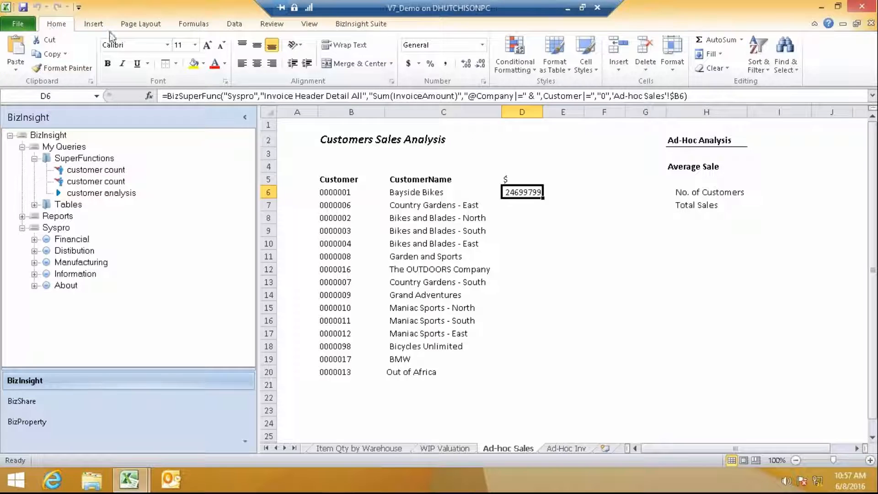
click(445, 63)
click(480, 64)
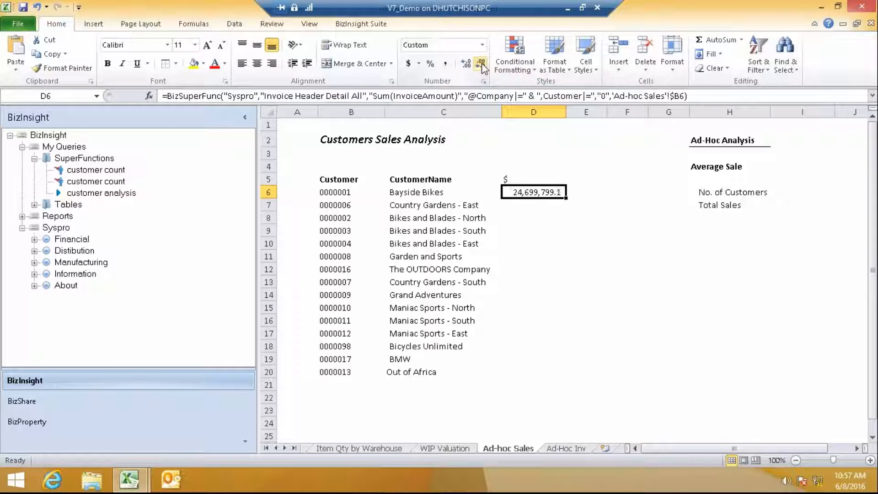
click(480, 64)
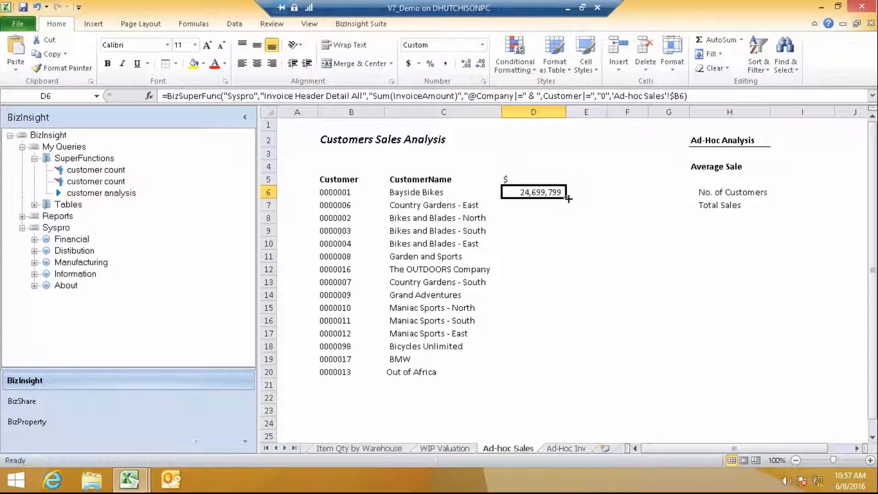
double_click(567, 199)
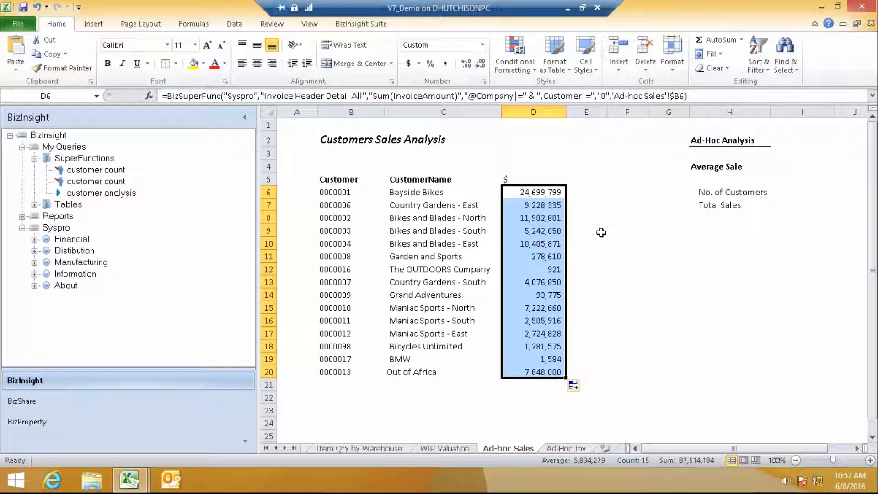
click(539, 192)
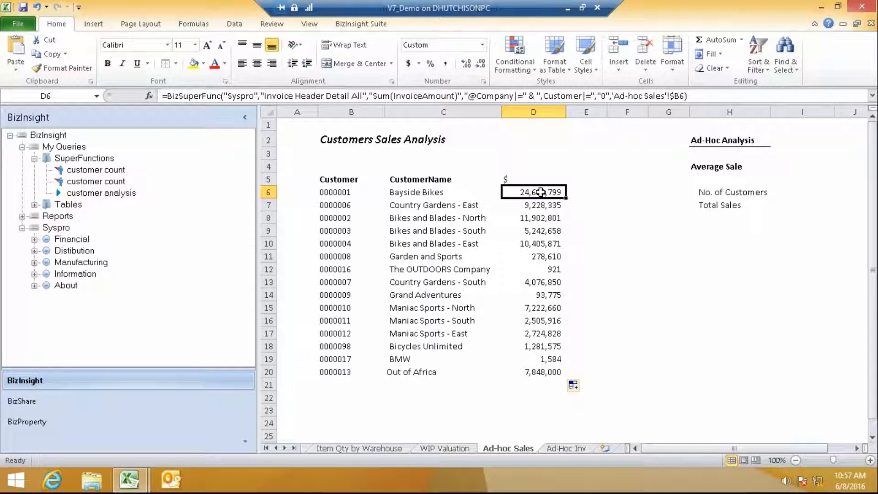
right_click(540, 192)
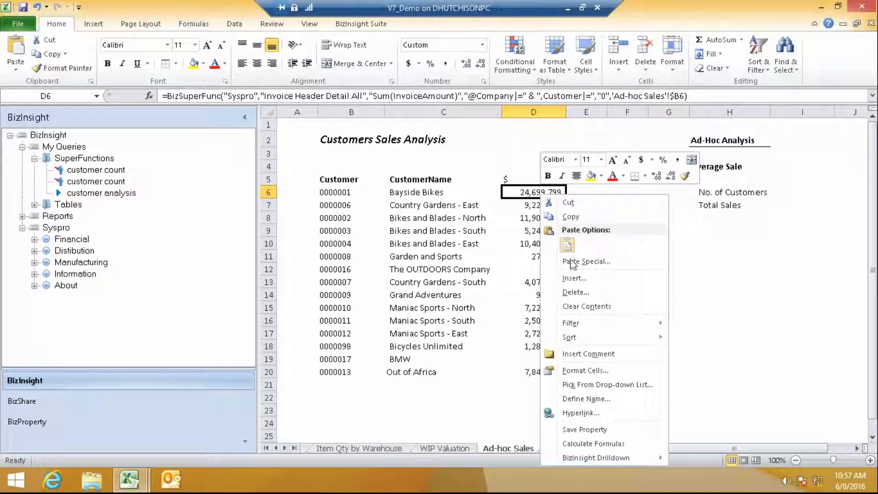
key(Escape)
click(599, 192)
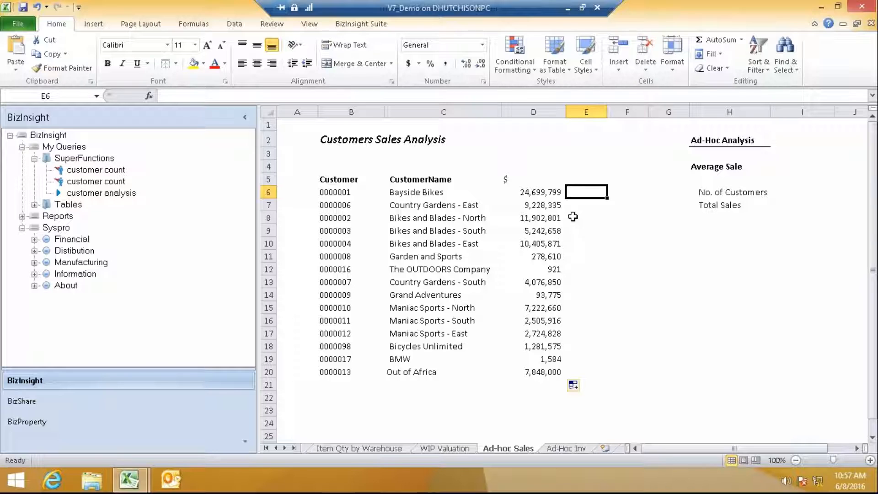
- Enter the column heading Rank in E5, beside the sales amount heading
click(583, 178)
text(Rank)
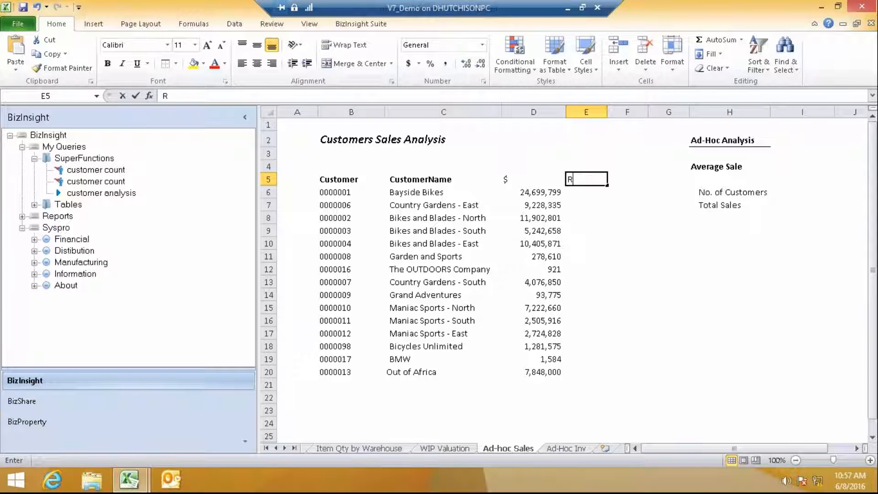
click(588, 191)
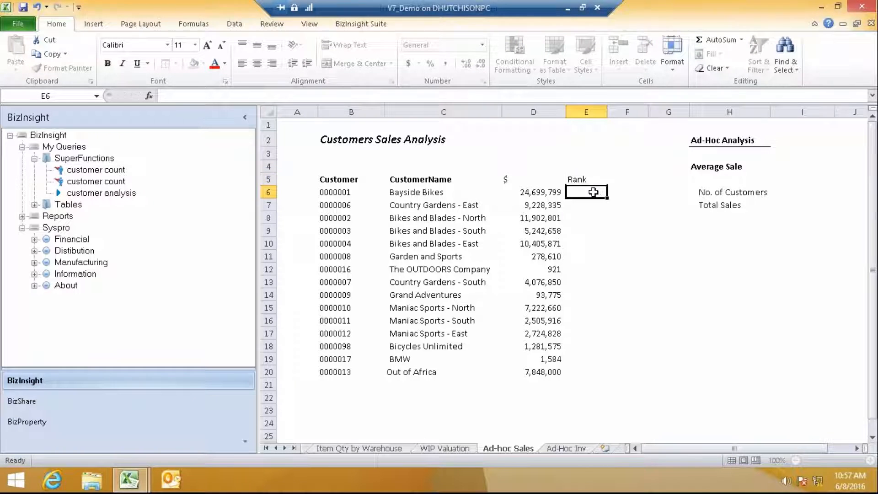
- Enter the formula =RANK($D6,$D$6:$D$19) in E6 to rank the first customer's sales
text(=)
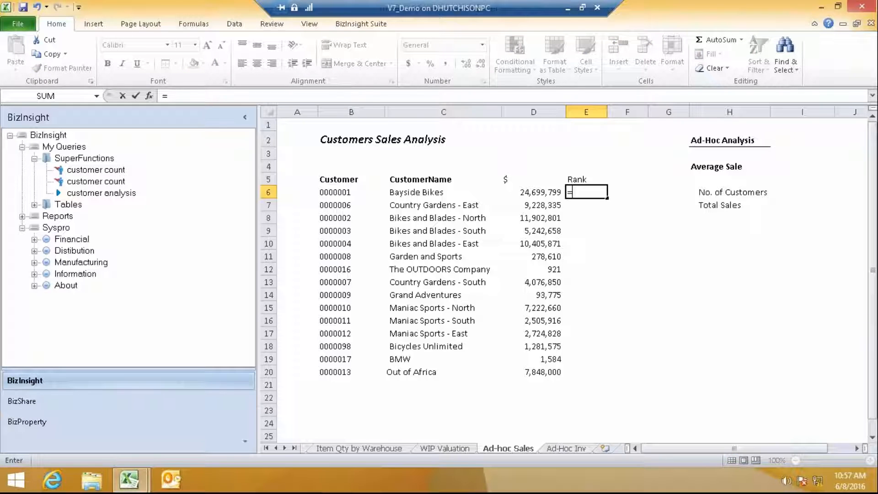
text(rnak)
key(BackSpace)
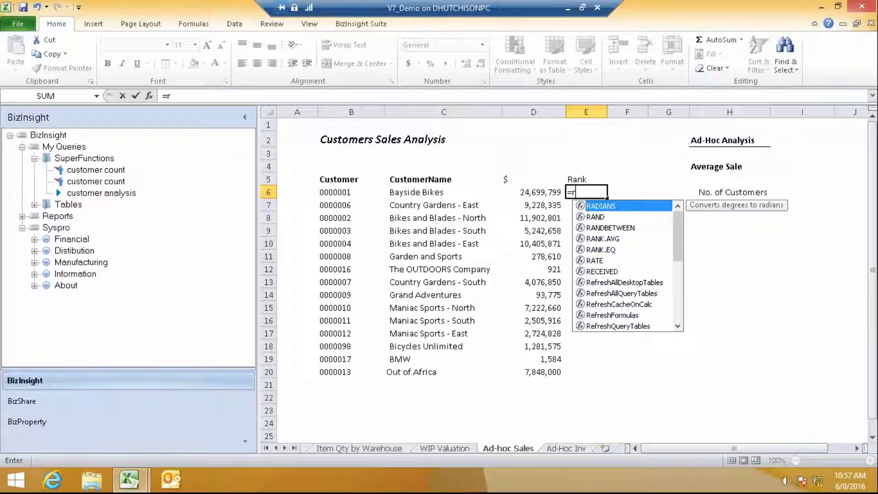
text(ank()
key(BackSpace)
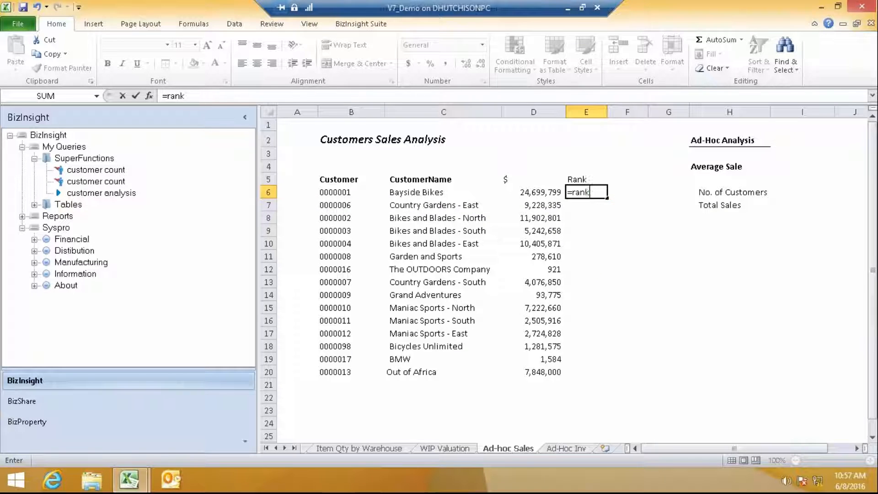
text(()
click(546, 190)
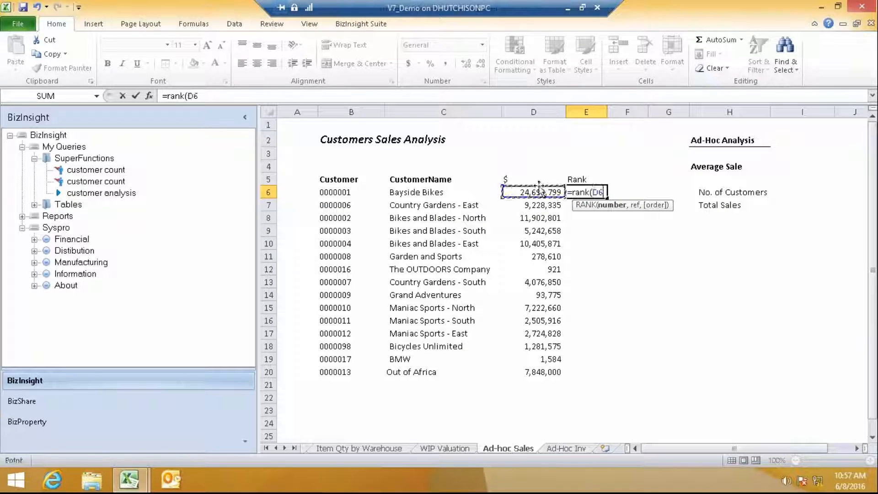
key(F4)
key(F4)
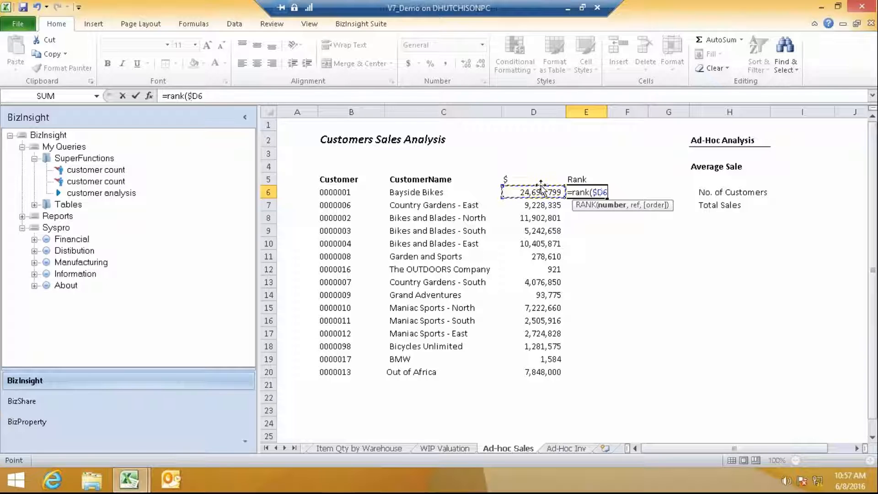
key(F4)
text(,)
drag(541, 188, 549, 360)
key(F4)
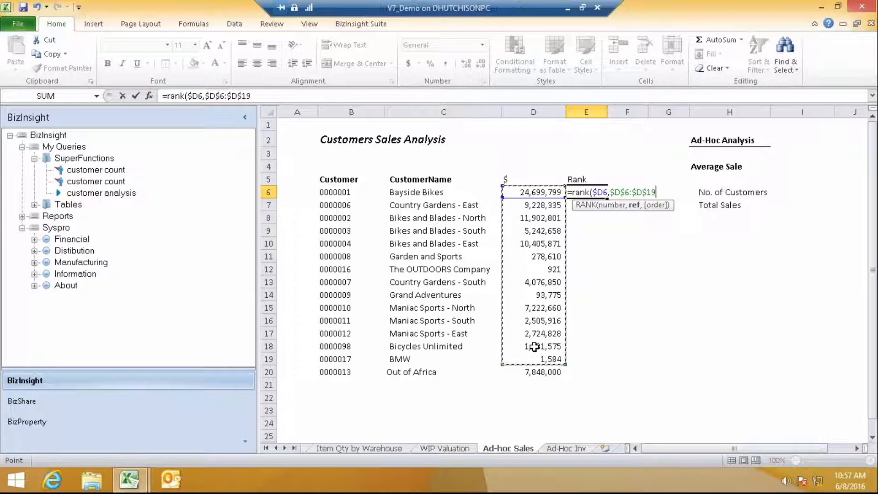
key(Return)
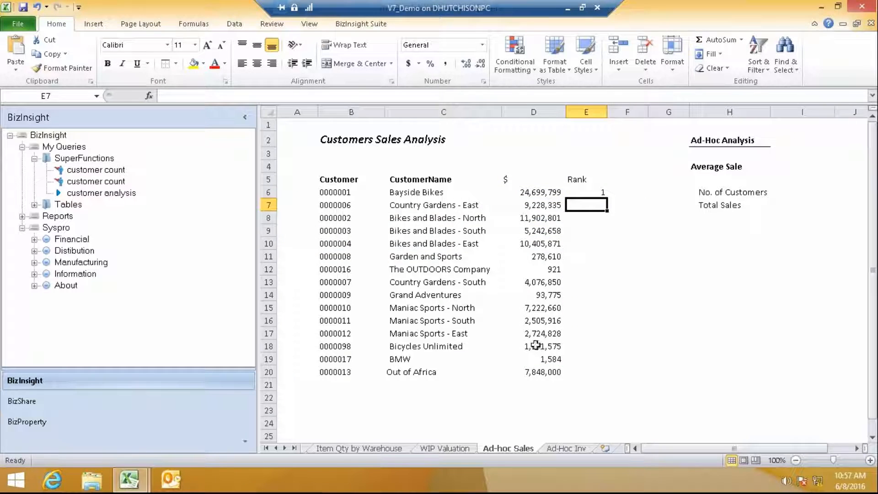
- Fill the rank formula from E6 down the Rank column and clear cell E20 in the Out of Africa row
click(577, 194)
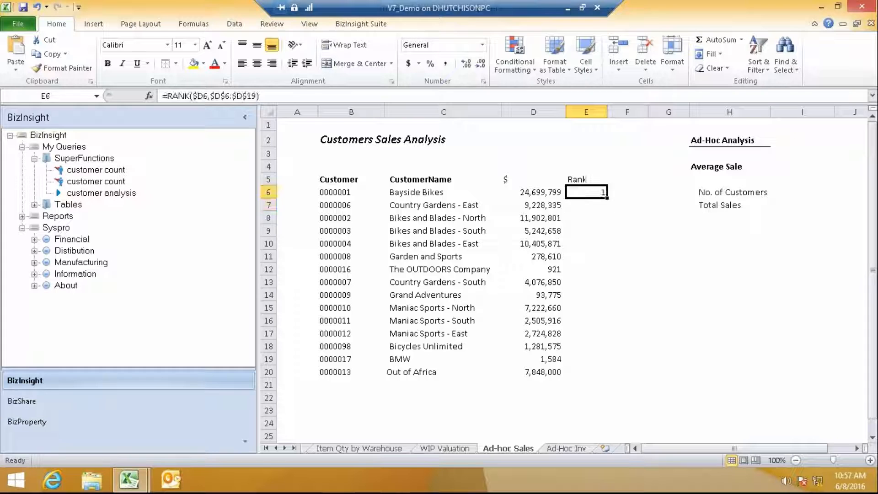
double_click(607, 197)
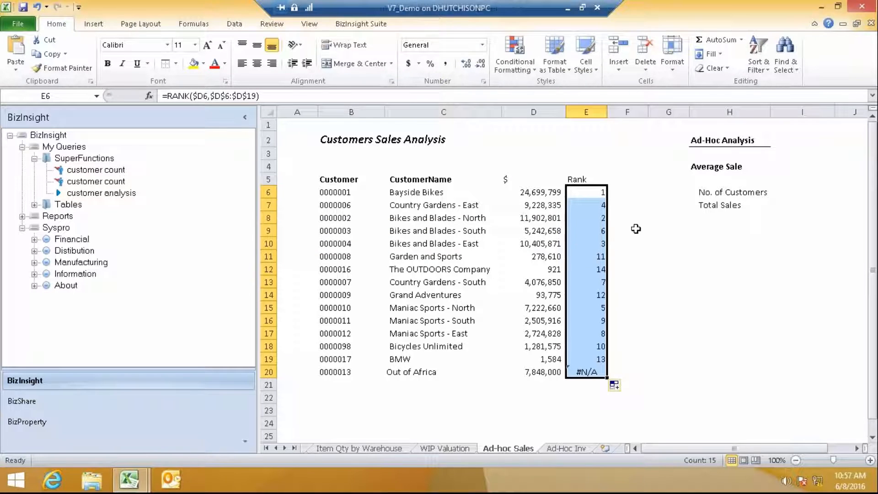
click(605, 360)
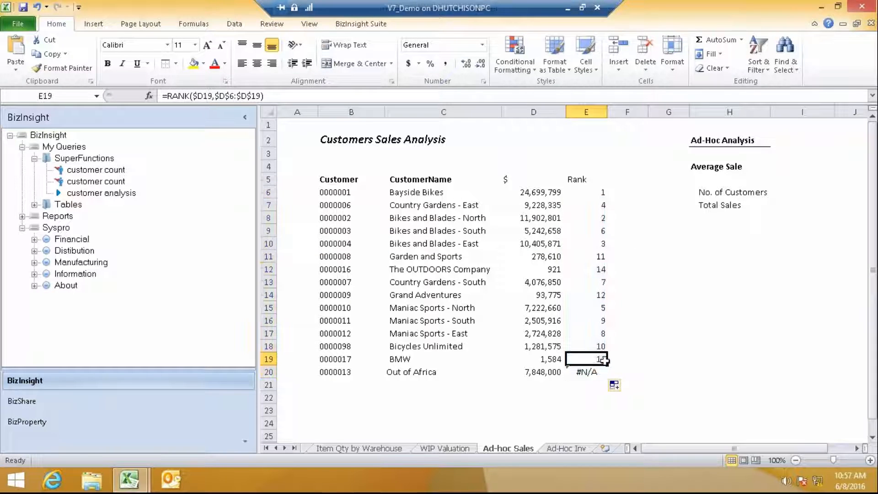
click(657, 350)
click(595, 358)
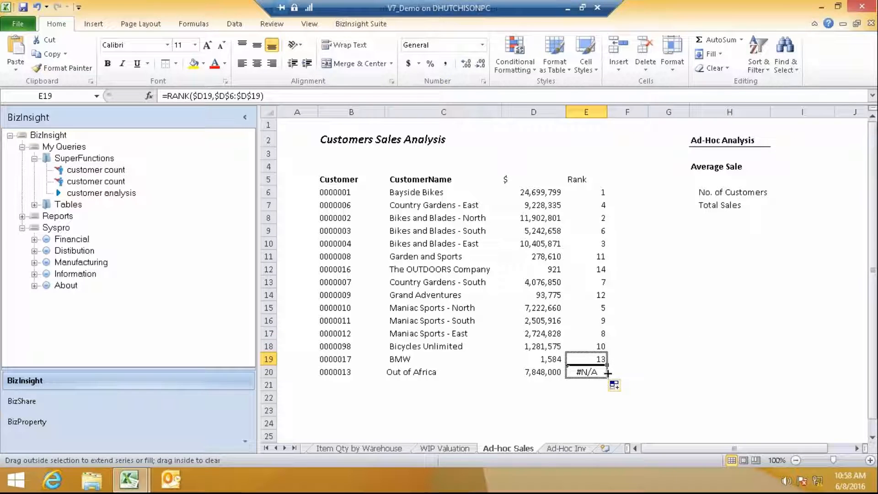
click(630, 359)
click(594, 370)
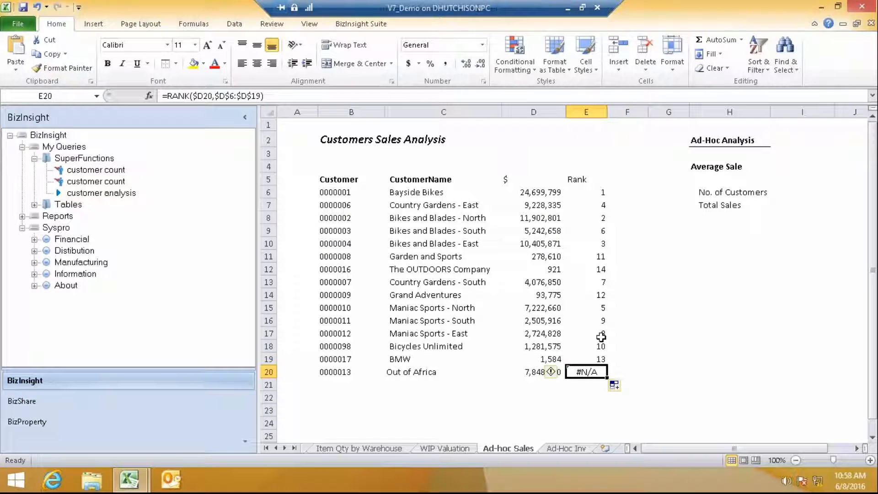
key(Delete)
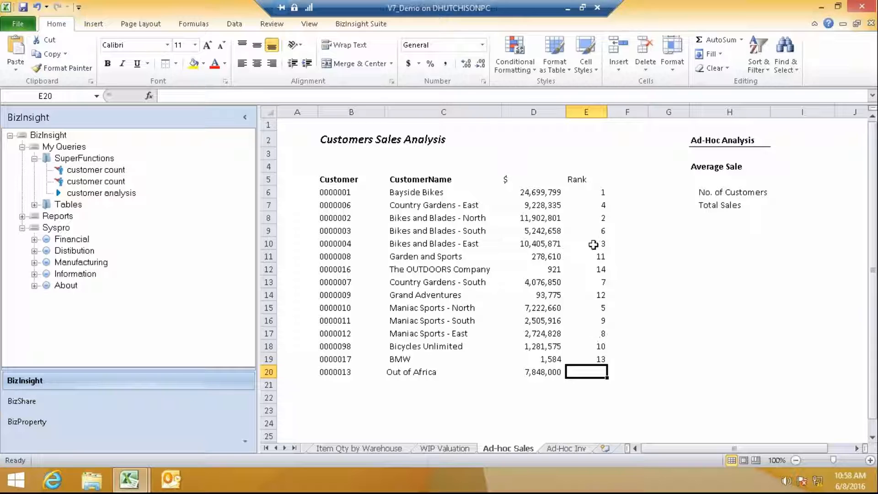
click(595, 193)
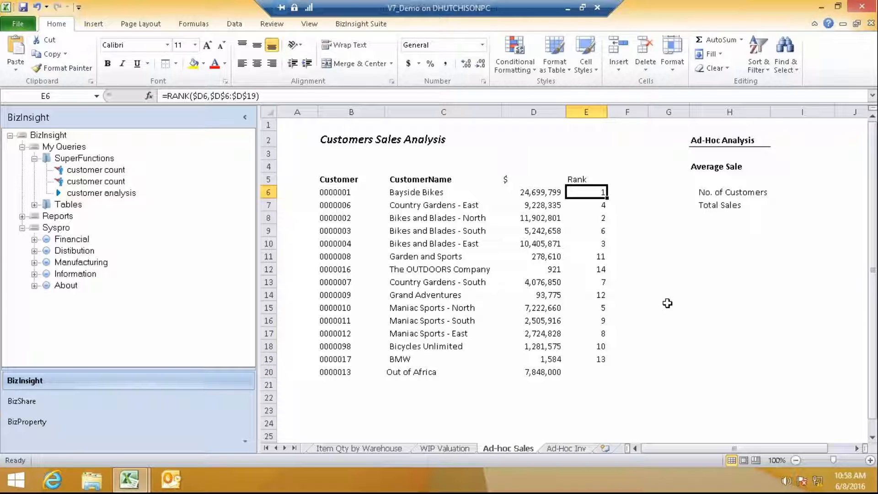
click(543, 196)
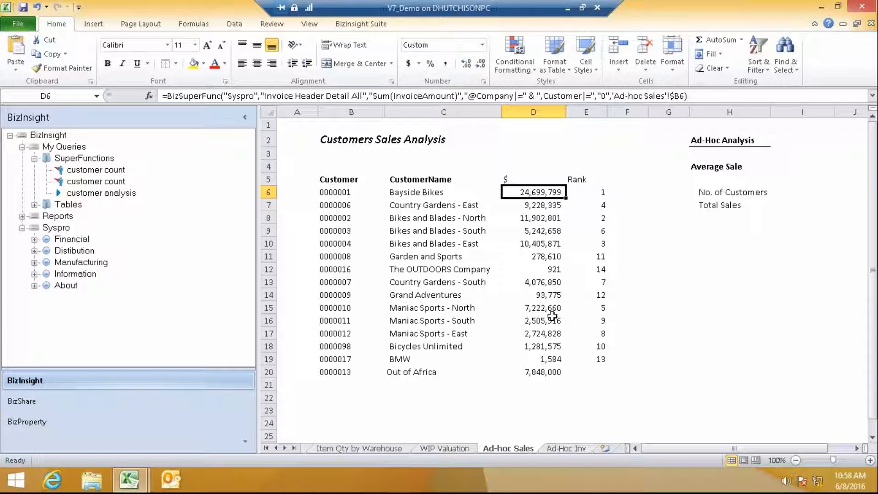
click(720, 153)
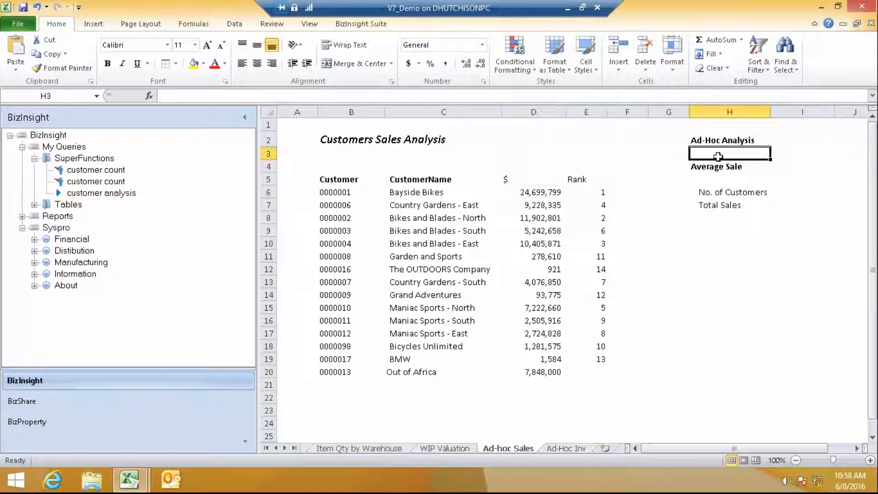
click(711, 207)
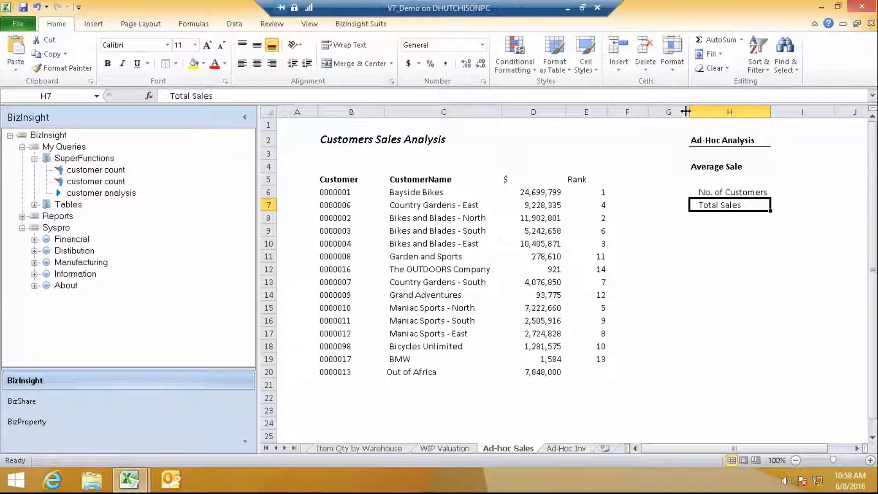
- Narrow the blank columns F and G between the customer list and the Ad-Hoc Analysis block
drag(648, 112, 662, 115)
click(779, 166)
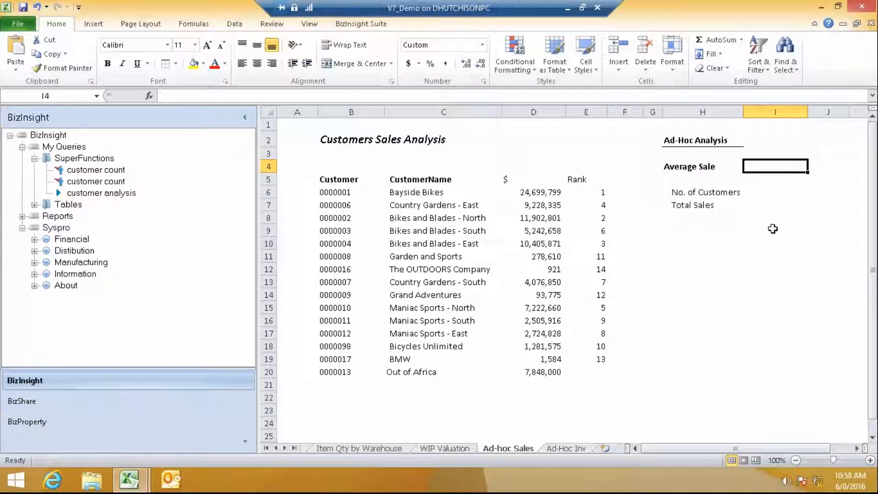
click(775, 193)
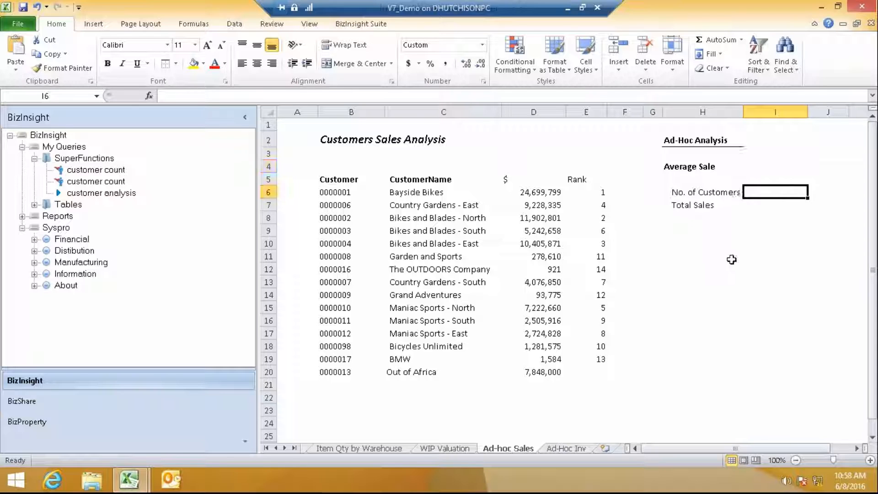
click(766, 203)
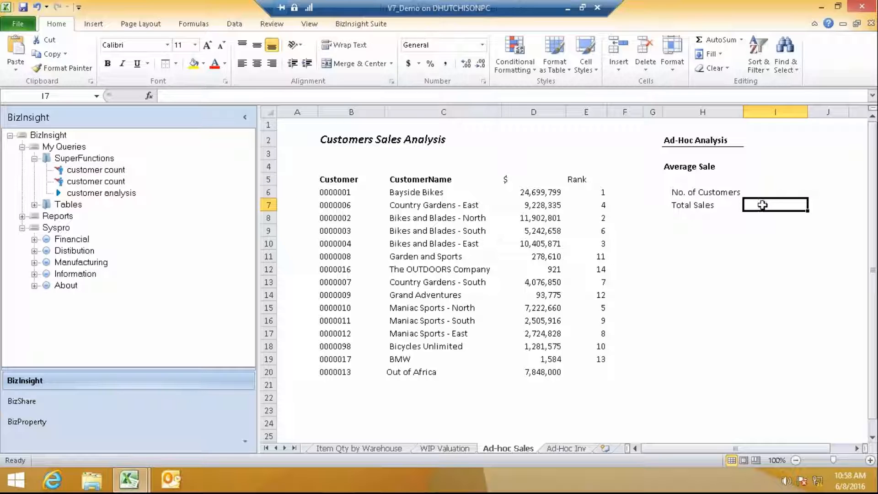
- Start a BizInsight data query for the No. of Customers cell I6 and set its action to a distinct Count
click(761, 193)
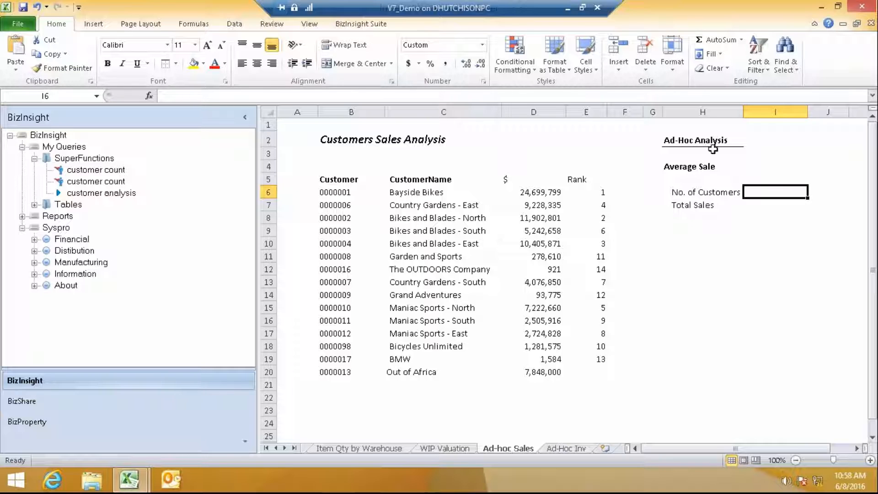
click(354, 25)
click(221, 62)
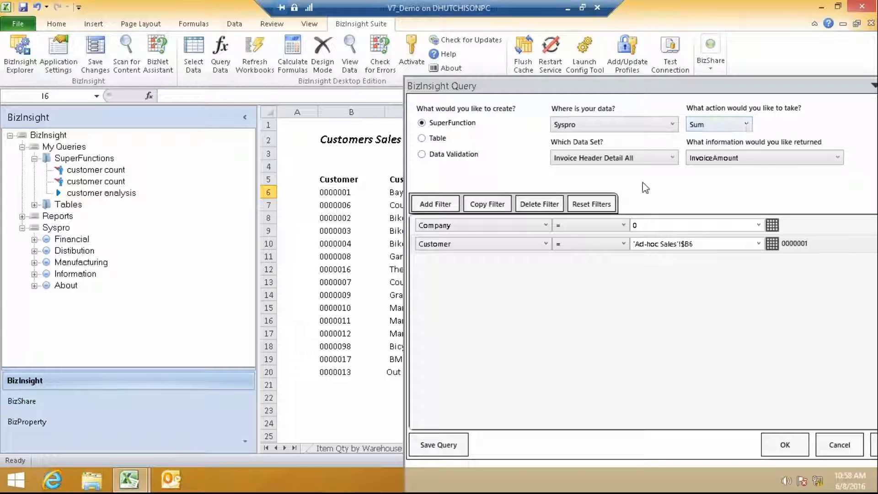
click(746, 124)
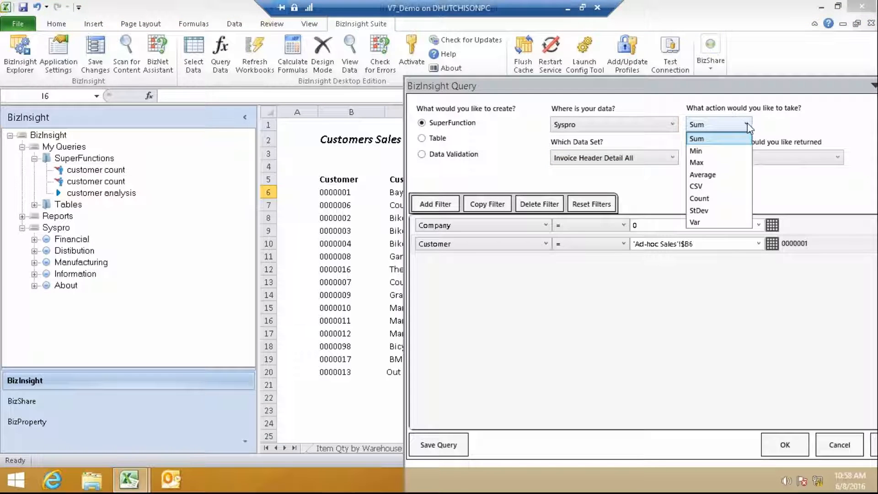
click(731, 200)
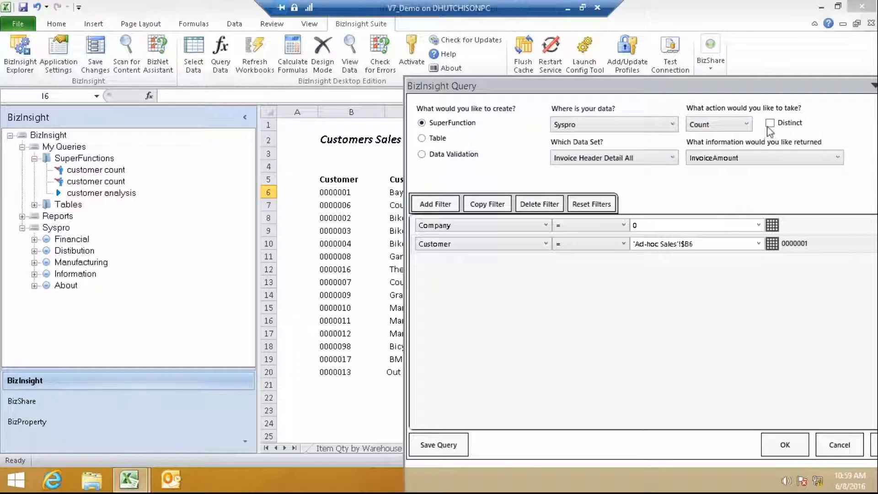
click(770, 122)
- Set the information returned by the SuperFunction query to Customer
click(837, 159)
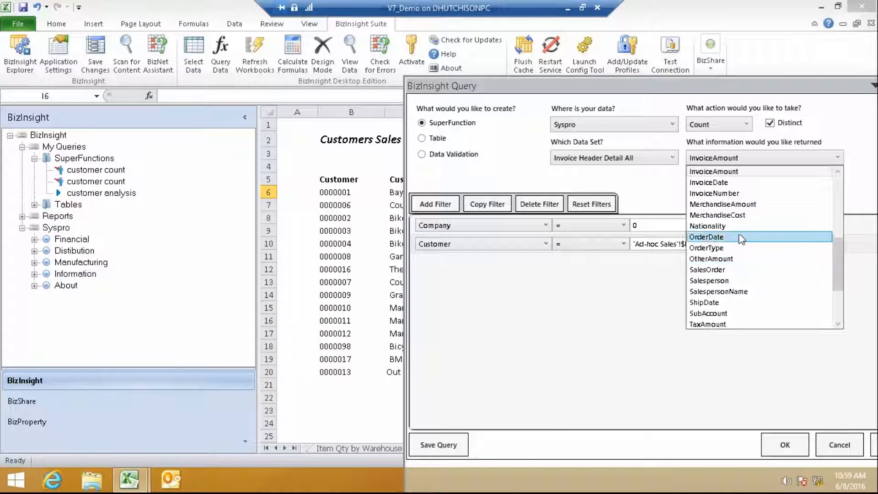
scroll(731, 226, up, 3)
click(718, 183)
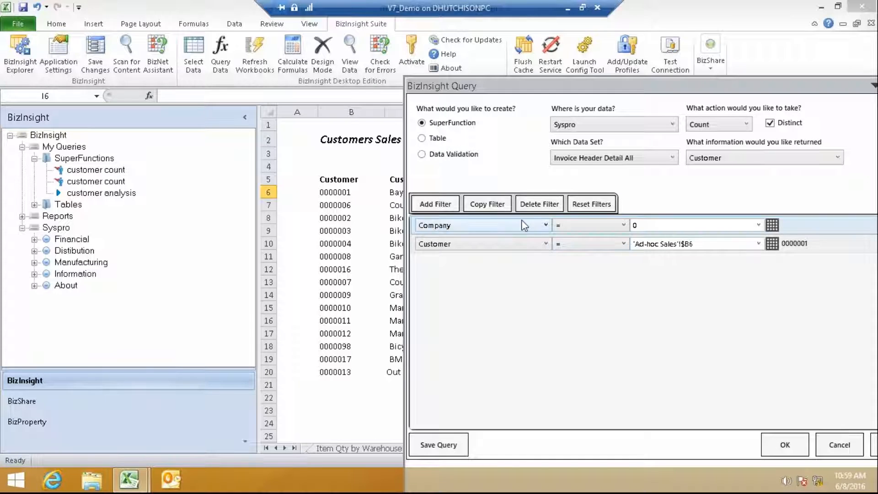
- Remove the Customer filter from the count query and place the distinct customer count in cell I6
click(536, 206)
click(786, 446)
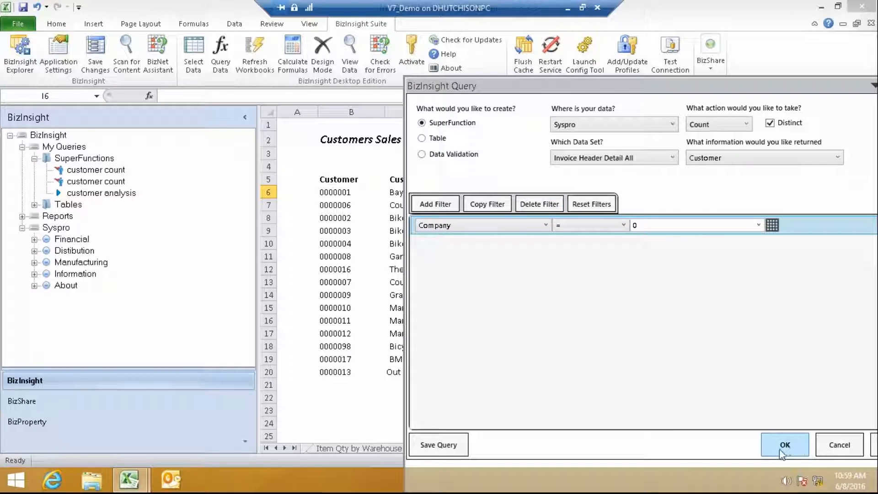
click(812, 155)
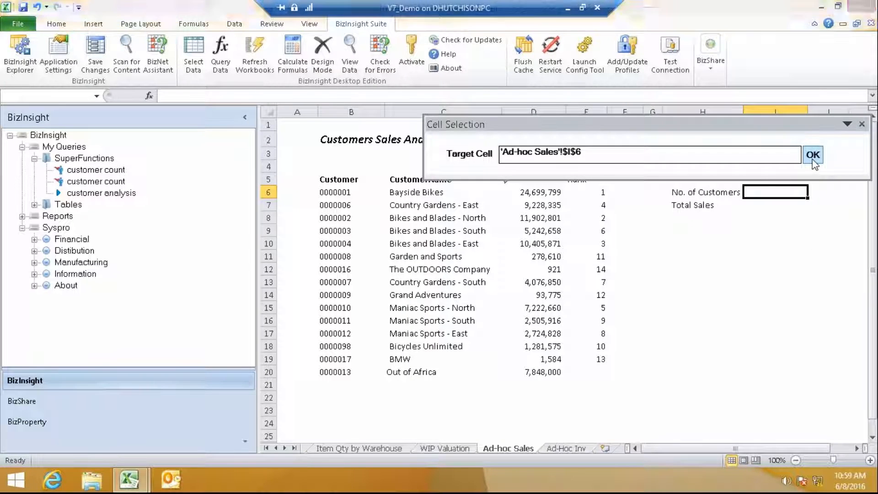
- Query the sum of InvoiceAmount from Invoice Header Detail All and insert it as Total Sales in cell I7
click(780, 203)
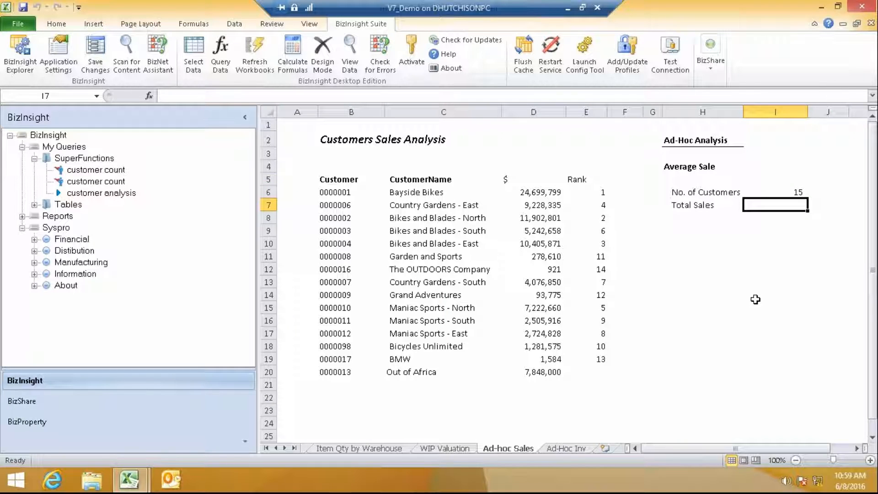
click(220, 53)
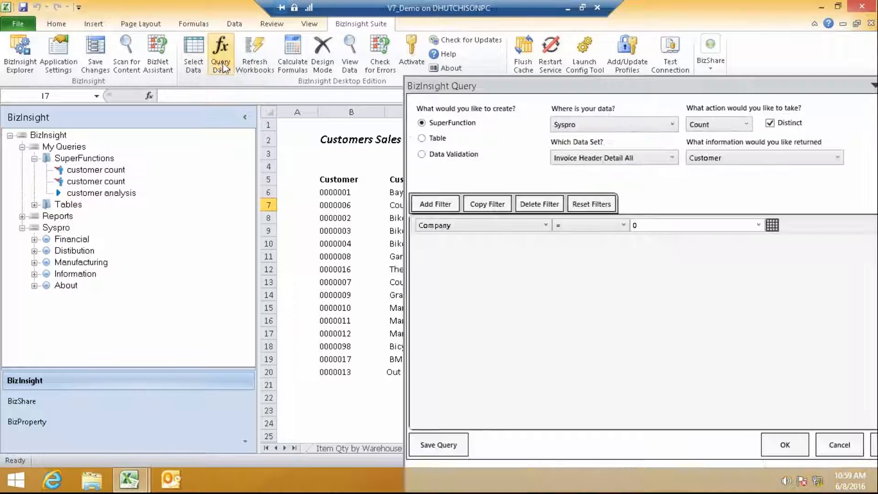
click(748, 126)
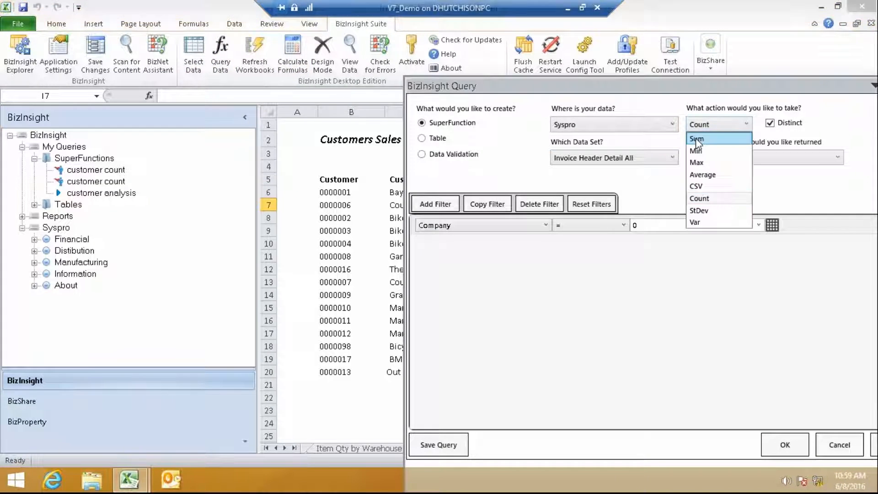
click(699, 140)
click(839, 159)
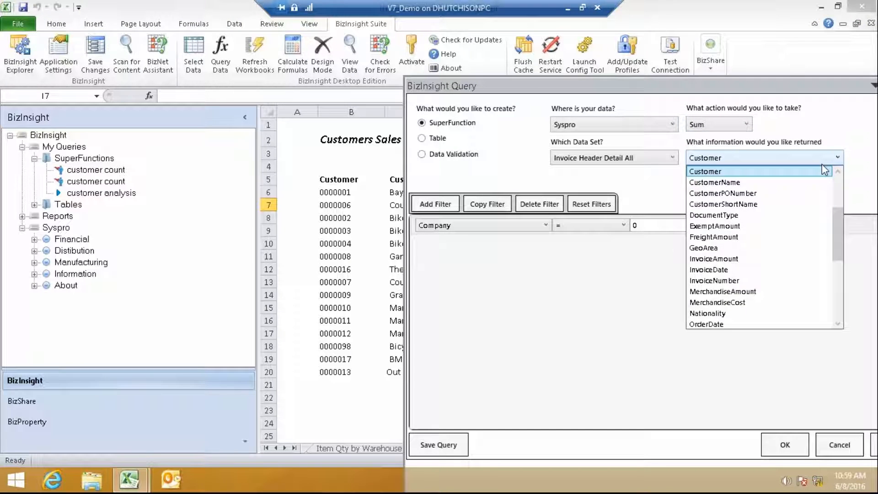
click(714, 257)
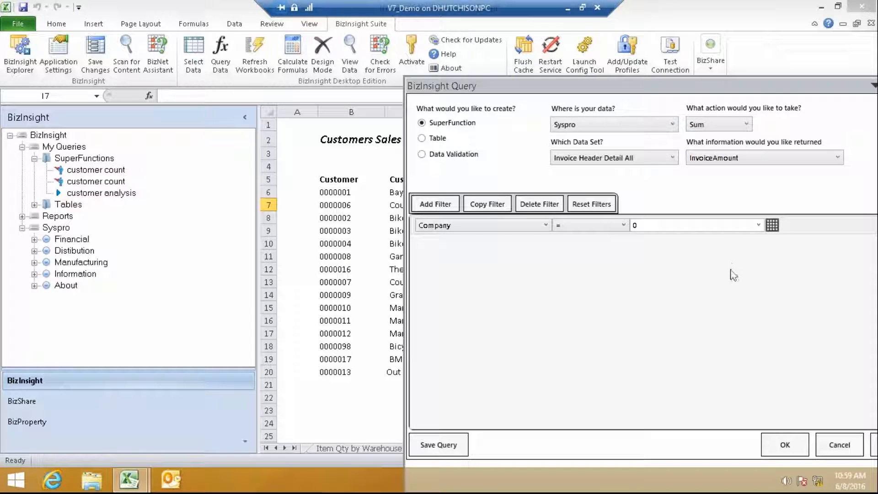
click(784, 444)
key(Return)
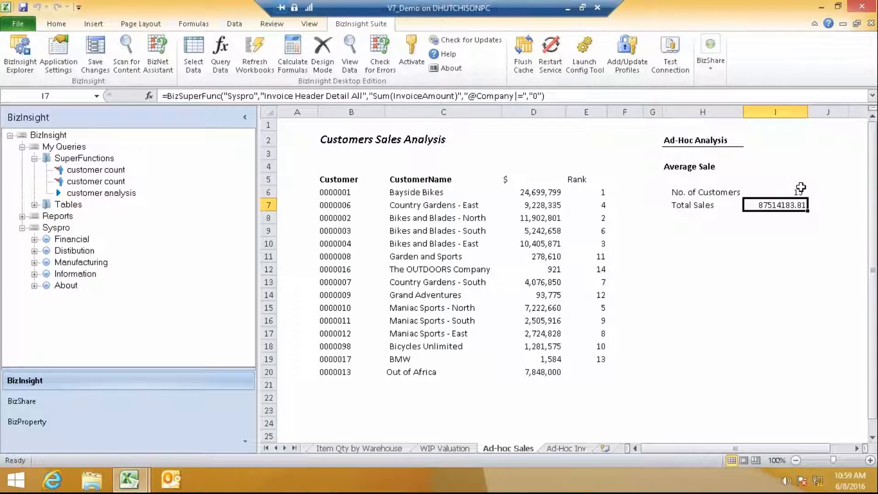
- Calculate the Average Sale in cell I4 with the formula =I7/I6
click(776, 167)
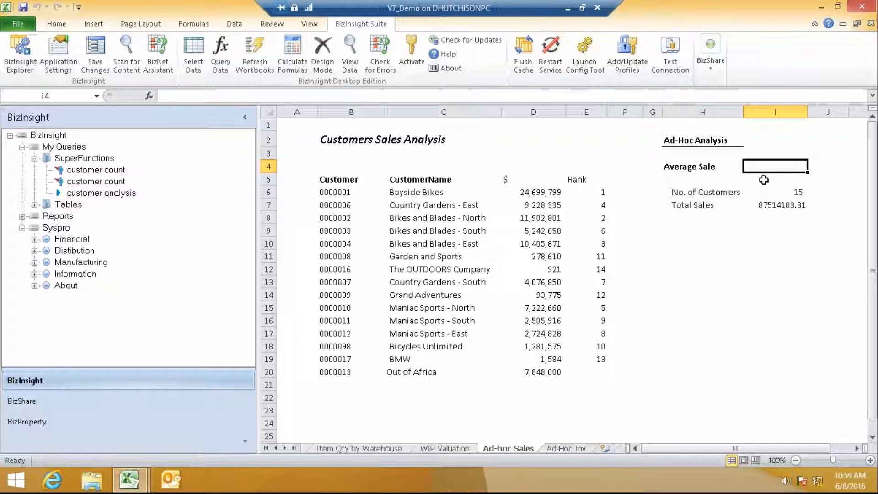
text(=)
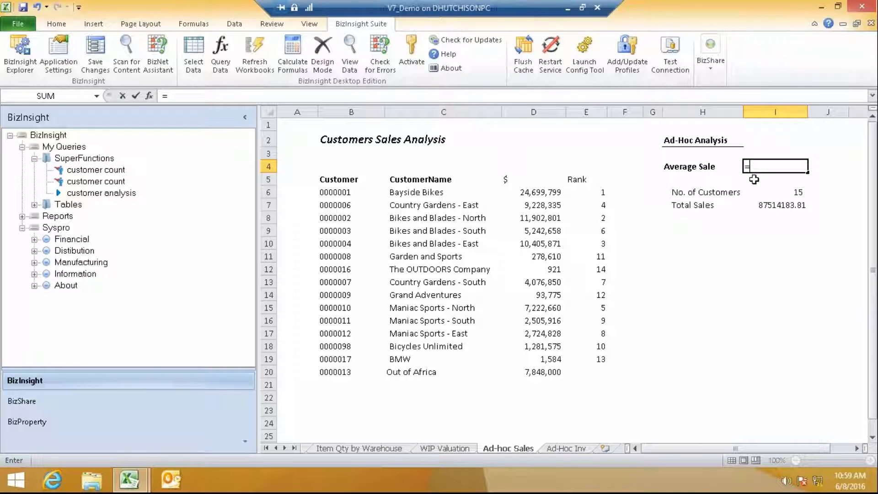
click(770, 205)
text(/)
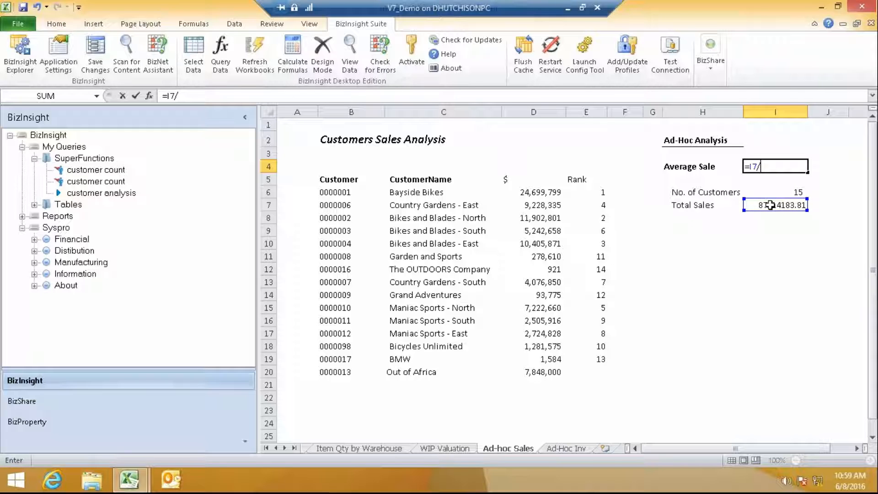
click(773, 191)
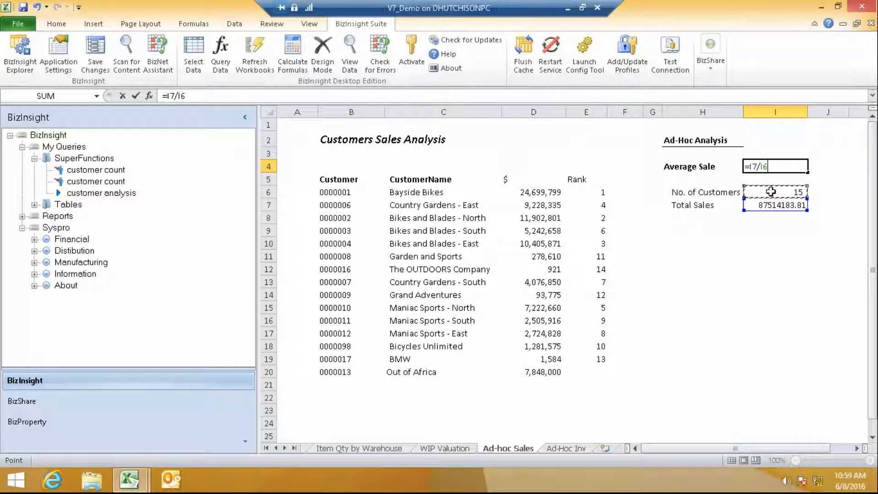
key(Return)
key(Up)
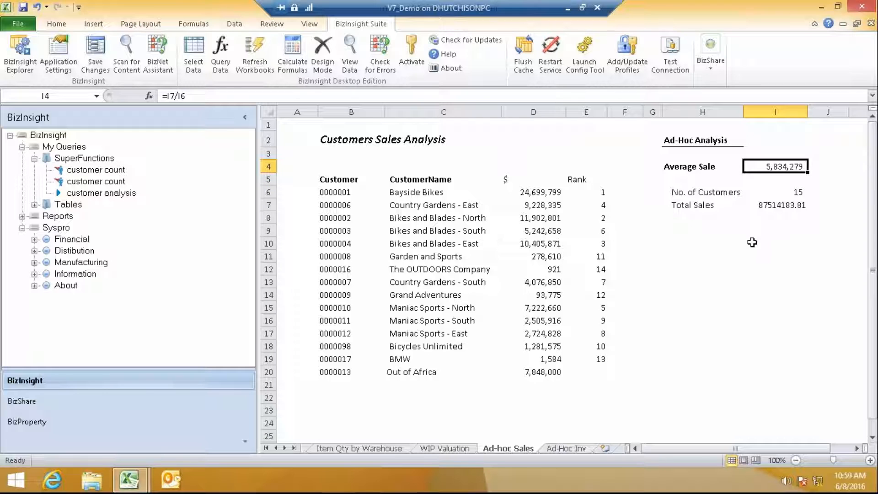
click(703, 244)
click(782, 192)
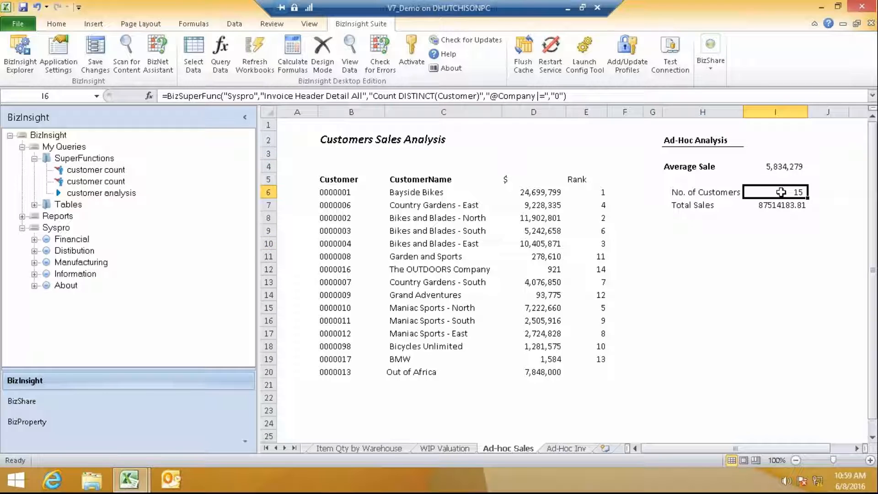
right_click(780, 191)
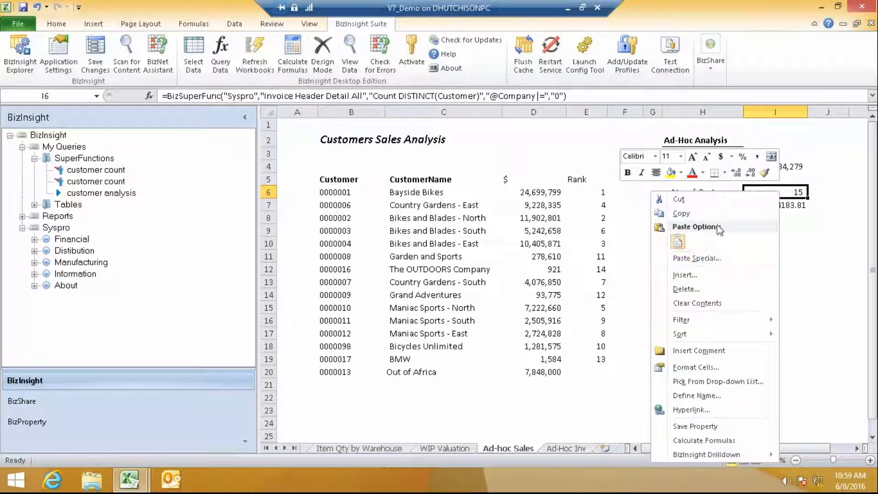
click(796, 264)
- Enter 50000 in cell H10 as an invoice amount limit
click(713, 246)
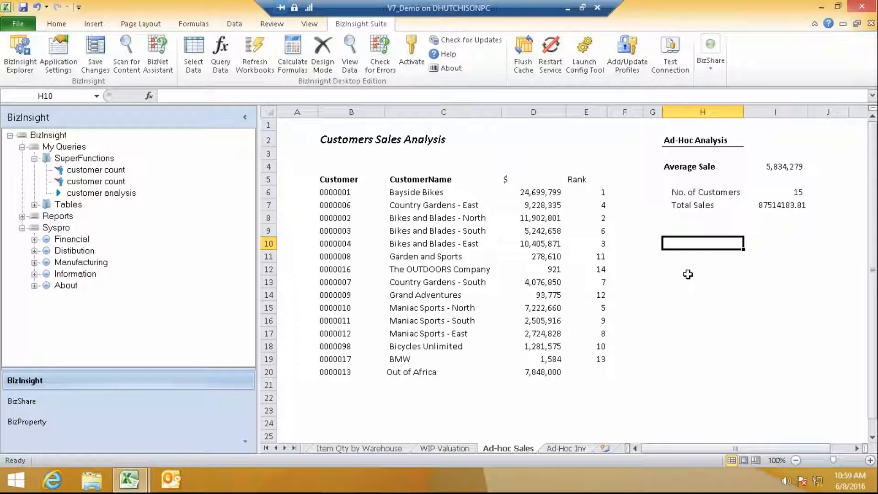
text(50000)
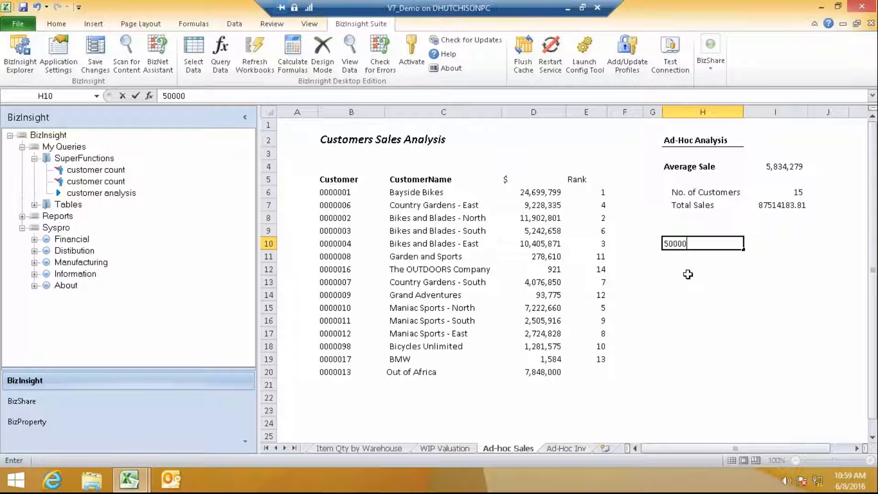
click(755, 293)
- Open the No. of Customers query from cell I6 and add a second filter on InvoiceAmount
click(778, 193)
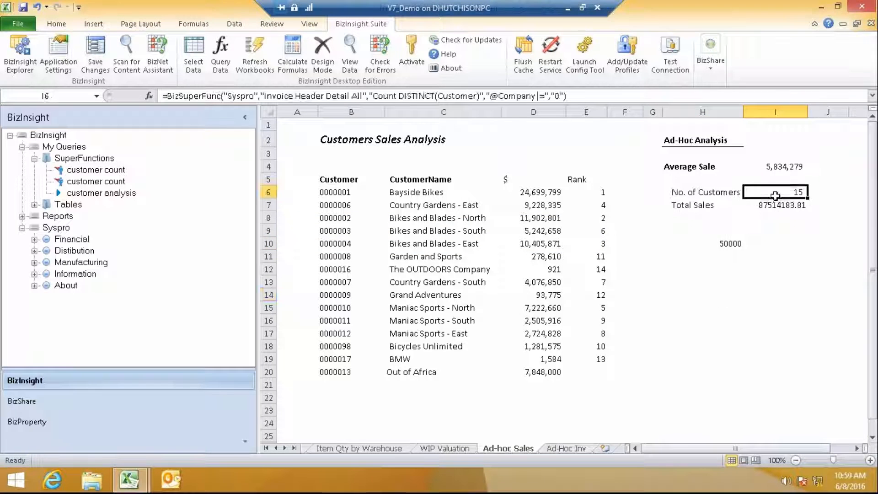
click(220, 64)
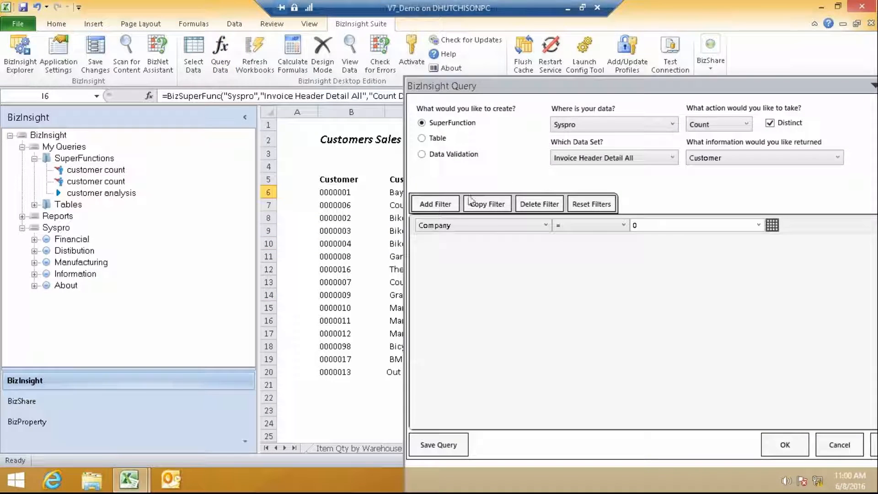
click(437, 205)
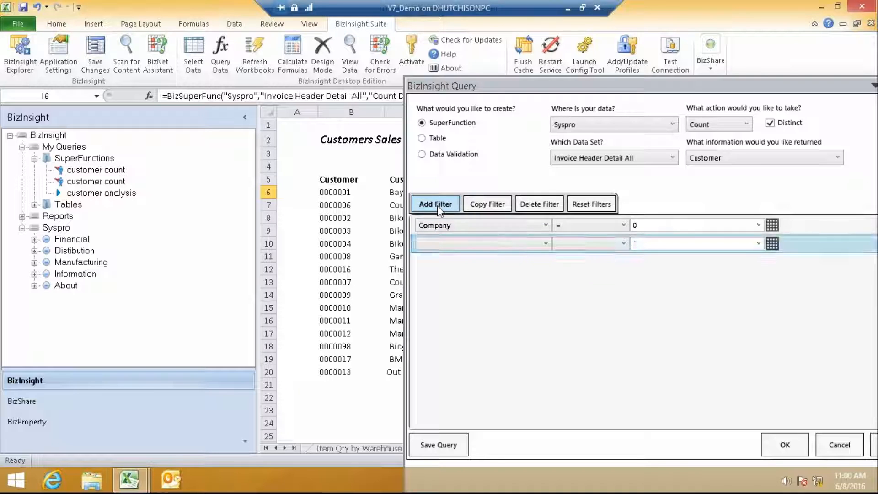
click(546, 245)
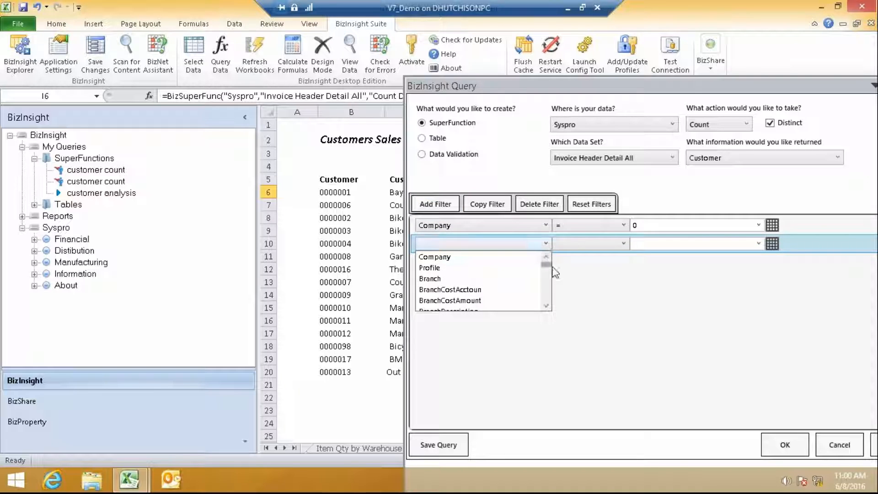
scroll(549, 283, down, 5)
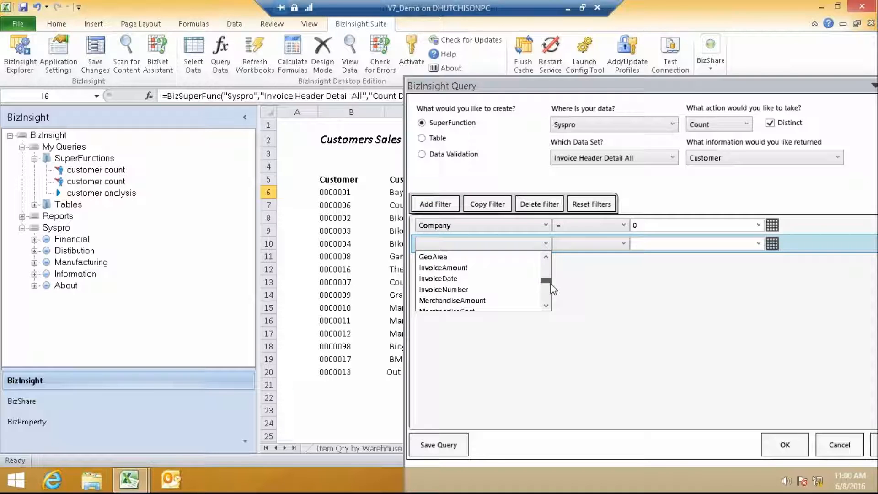
drag(552, 284, 545, 282)
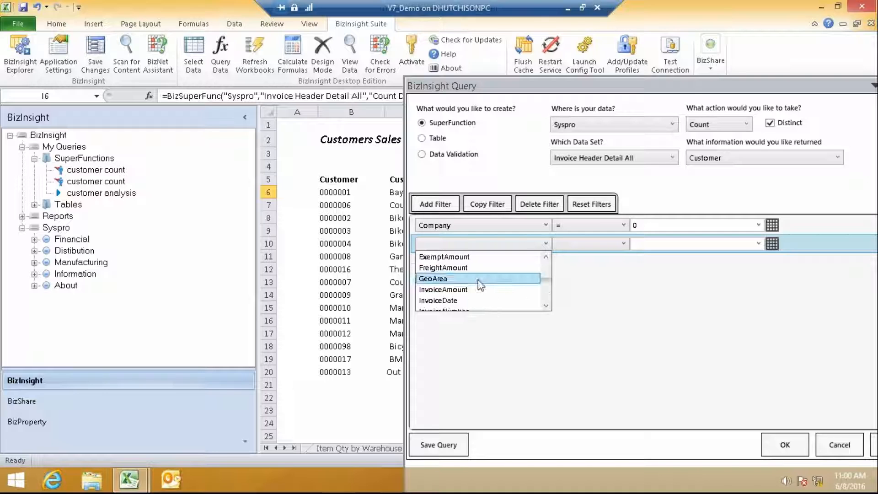
click(489, 290)
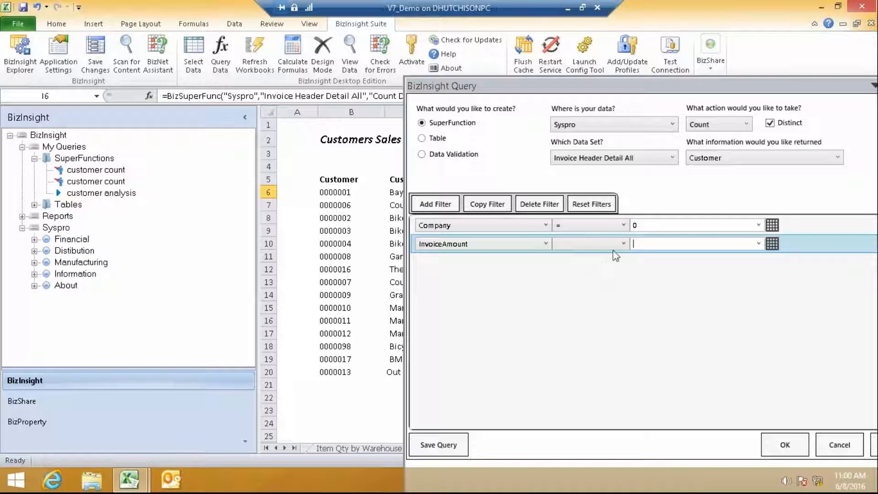
- Set the InvoiceAmount filter to less than (<) the value in cell H10 of the Ad-hoc Sales sheet
click(623, 244)
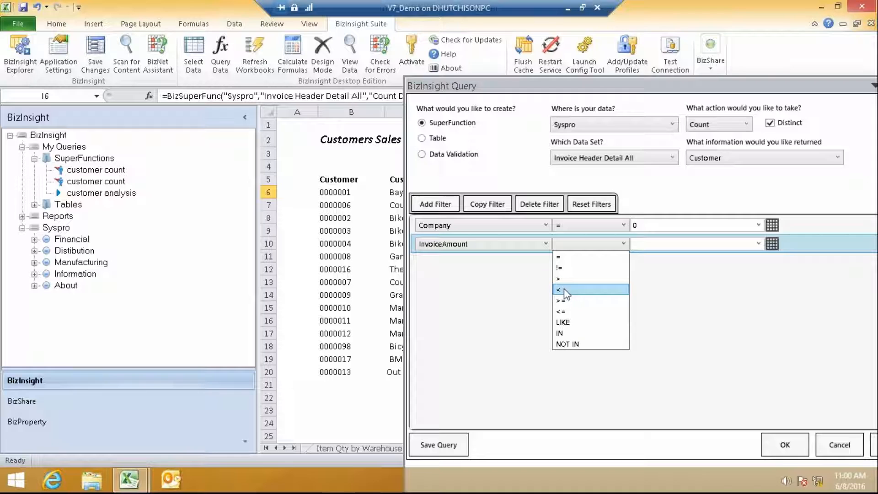
click(564, 290)
click(772, 243)
click(723, 242)
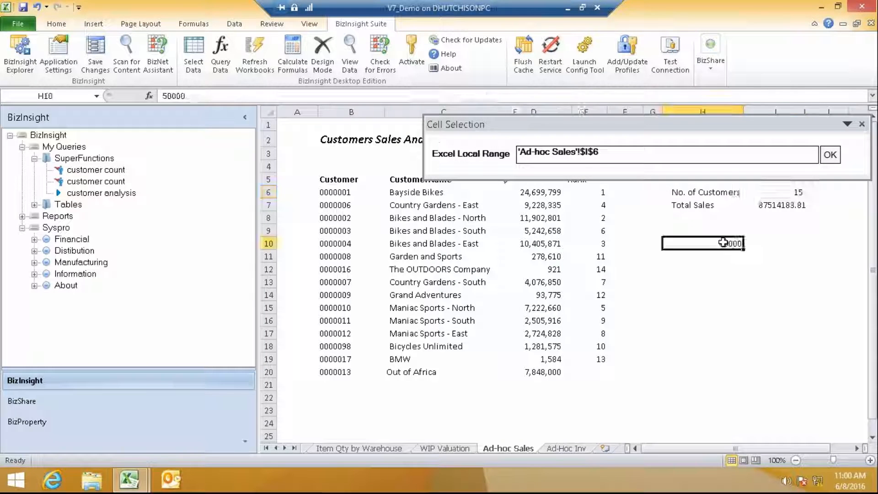
click(830, 155)
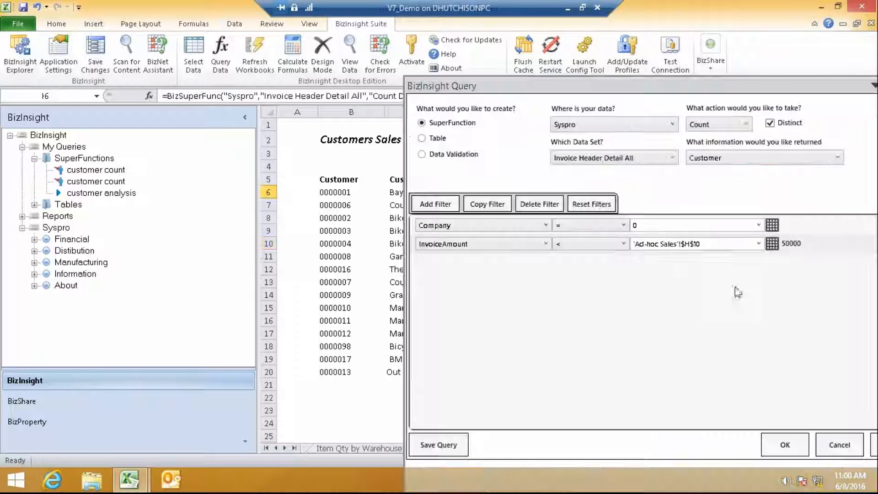
- Accept the filtered distinct customer count query and insert it in cell I10
click(784, 445)
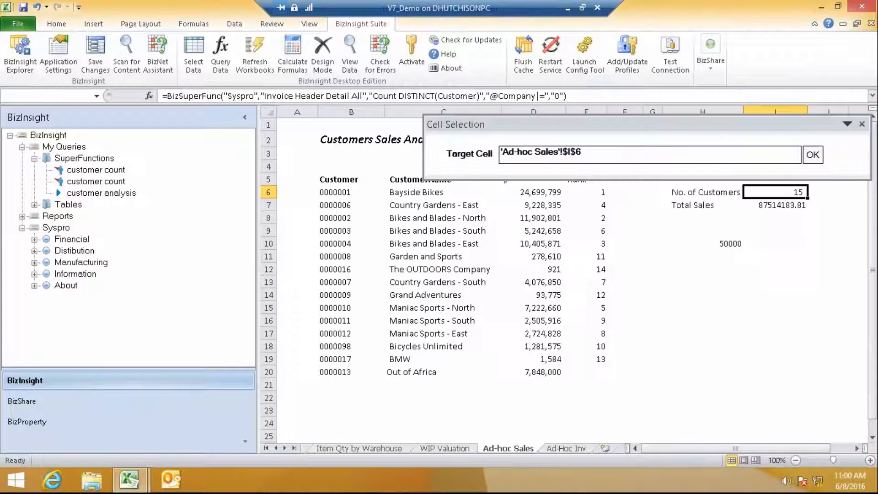
click(787, 240)
click(812, 155)
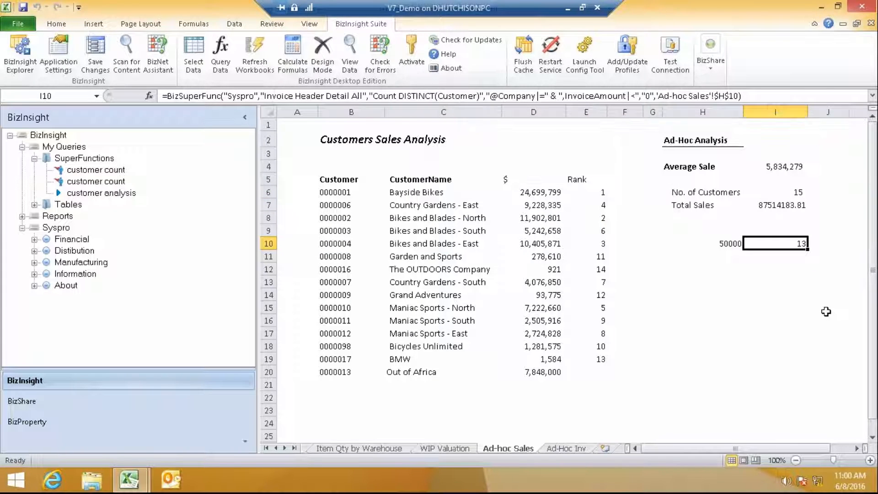
- Set the invoice amount limit in cell H10 to 20000
drag(718, 243, 719, 256)
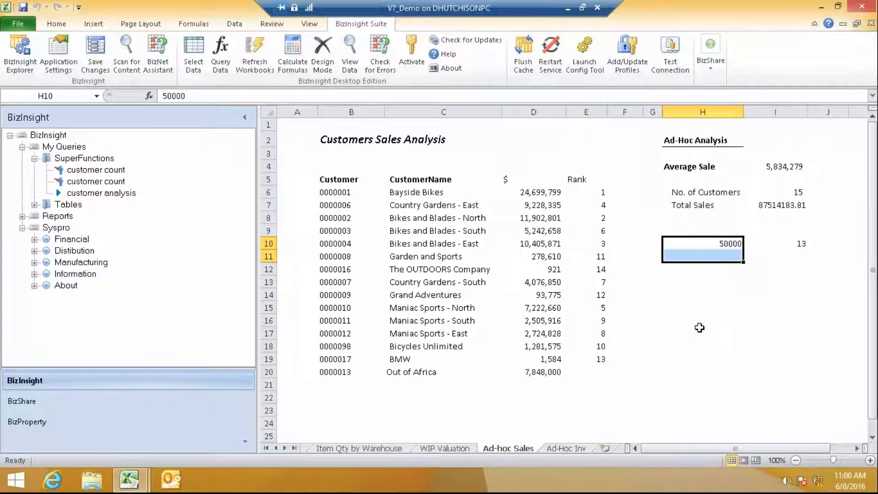
click(741, 244)
text(200)
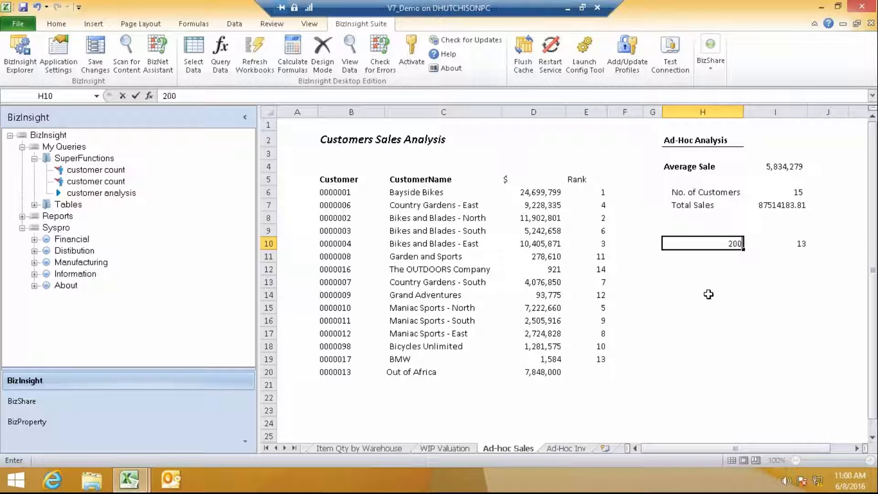
key(Return)
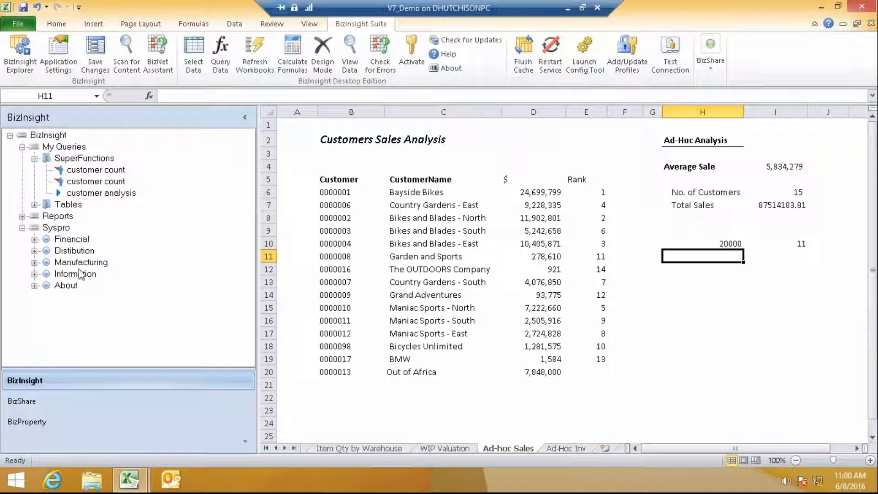
- Collapse the SuperFunctions folder, narrow the BizInsight explorer and switch to the Ad-Hoc Inv worksheet
click(34, 158)
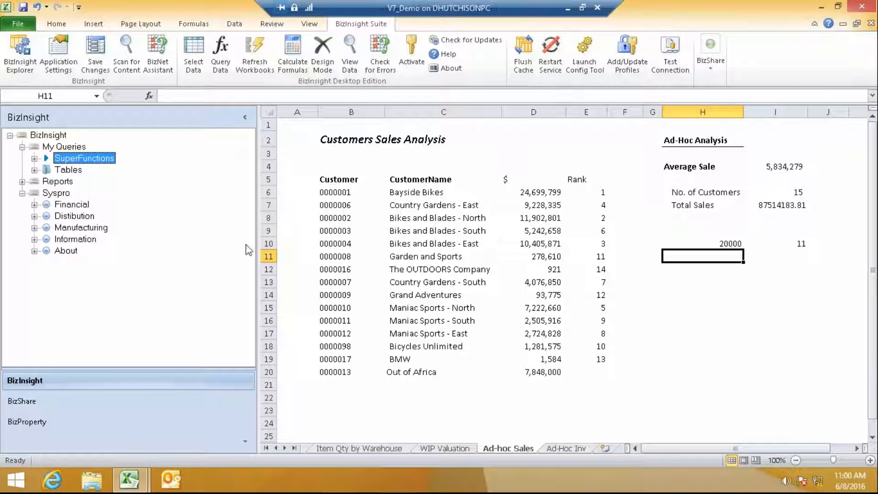
drag(258, 236, 226, 235)
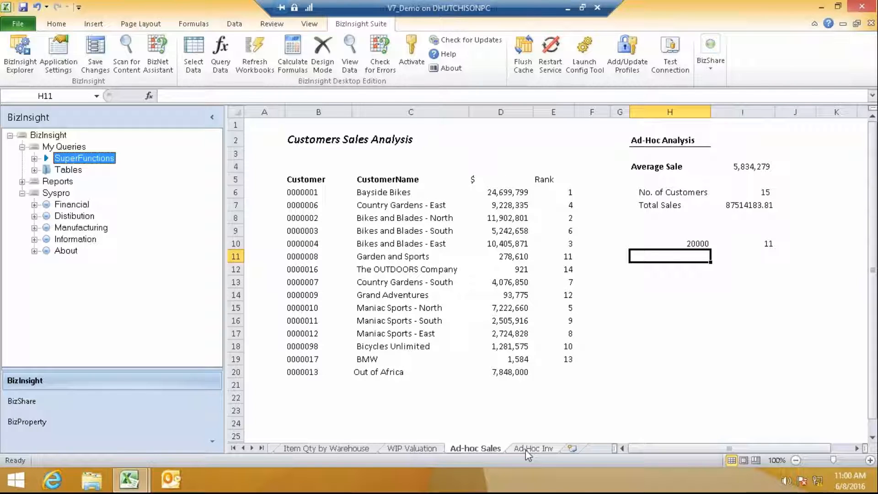
click(532, 448)
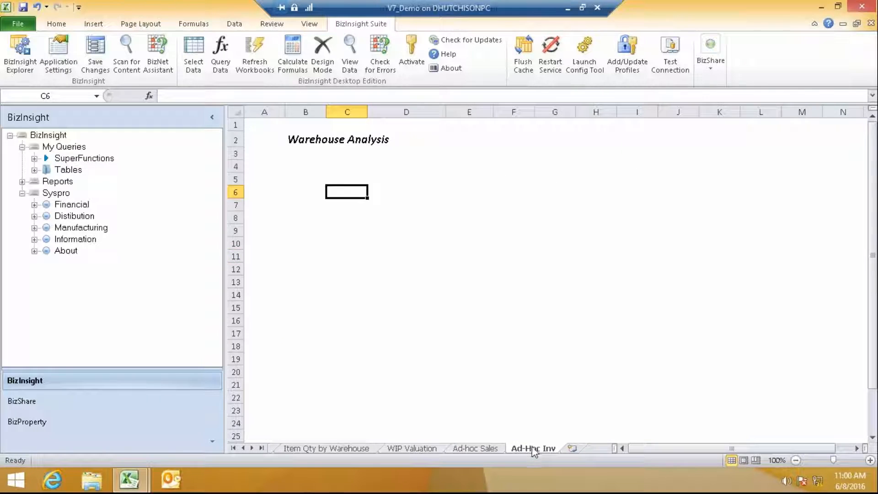
- Start a fresh BizInsight query for cell B5, choose Table as its type and reposition the query window
click(336, 180)
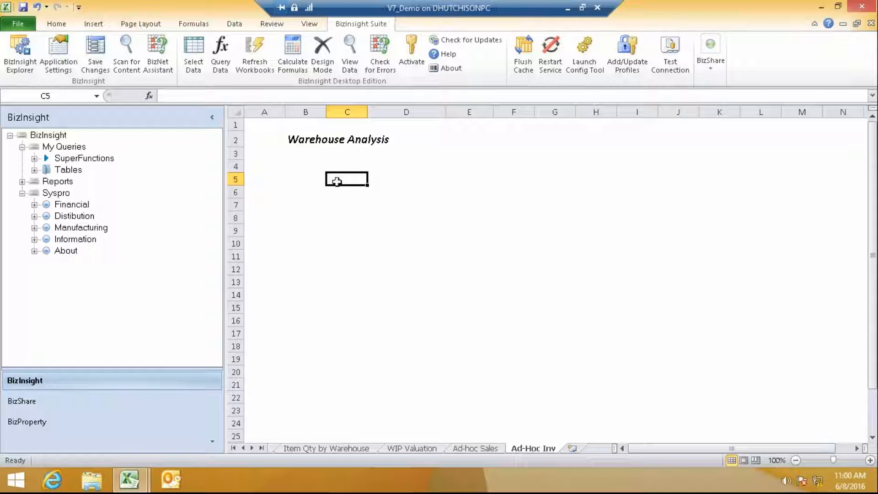
click(320, 181)
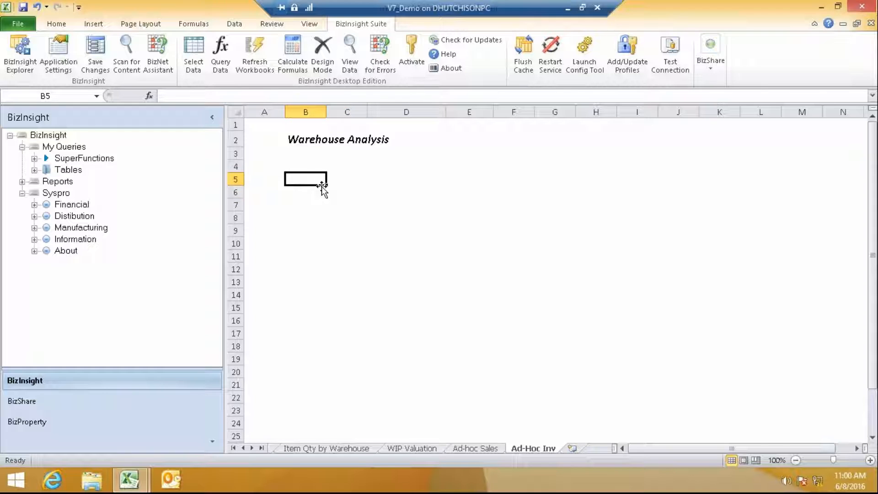
click(226, 71)
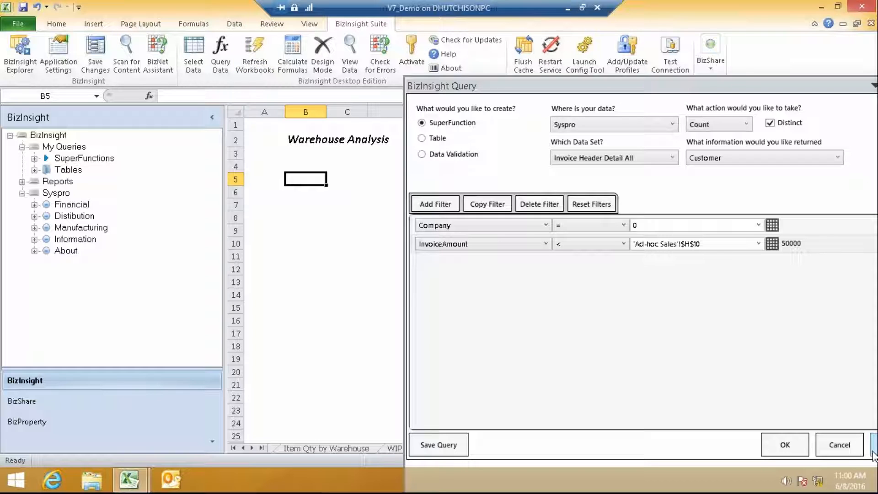
click(873, 450)
click(420, 279)
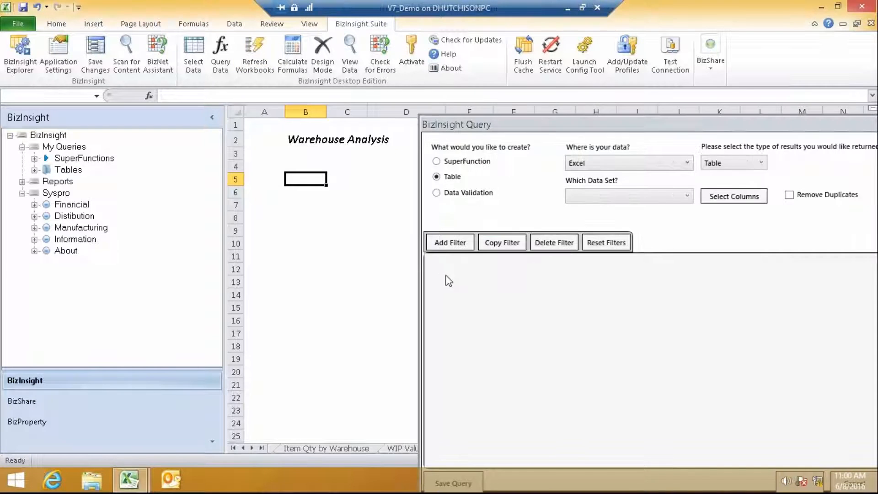
drag(659, 86, 644, 71)
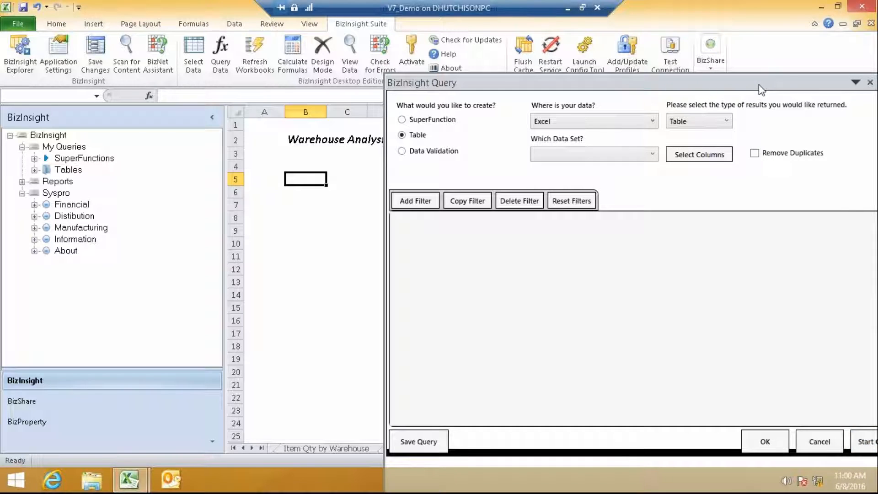
drag(761, 89, 744, 72)
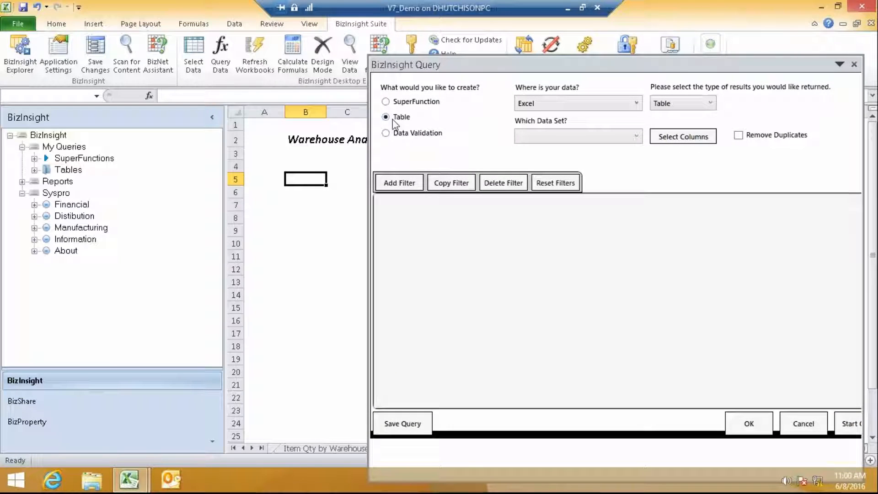
- Set the table query's data source to Syspro and its data set to Inventory
click(637, 103)
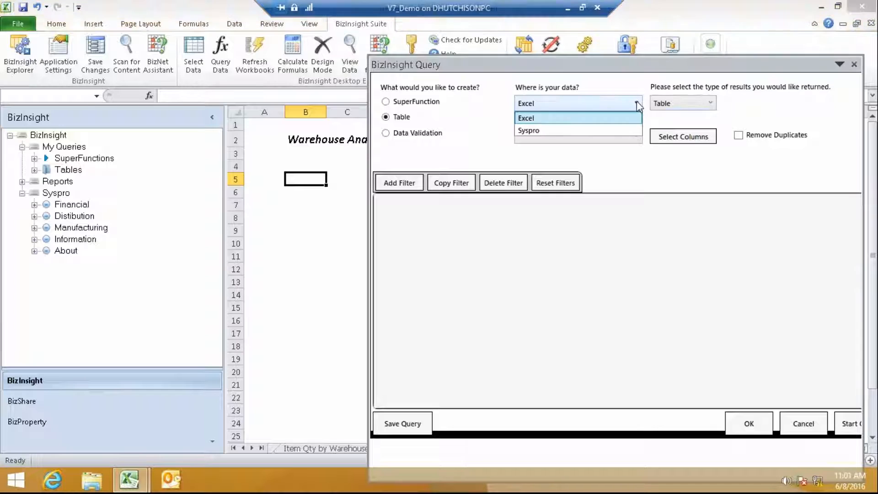
click(605, 132)
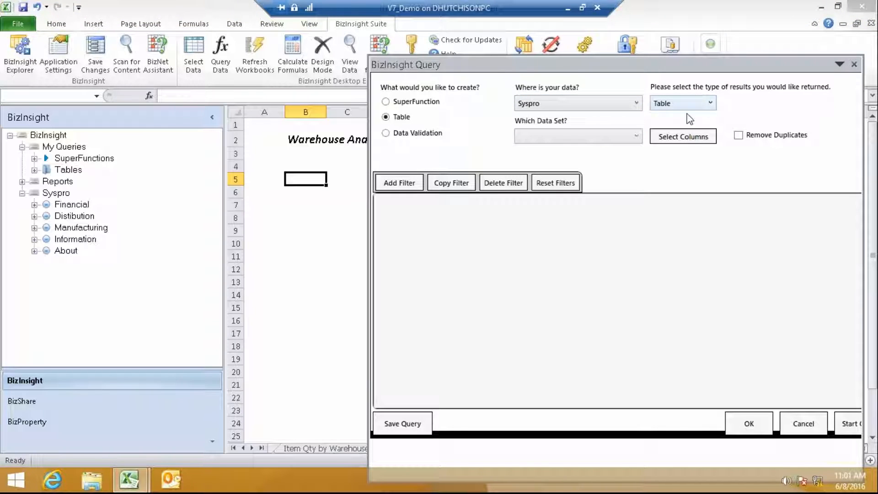
click(638, 137)
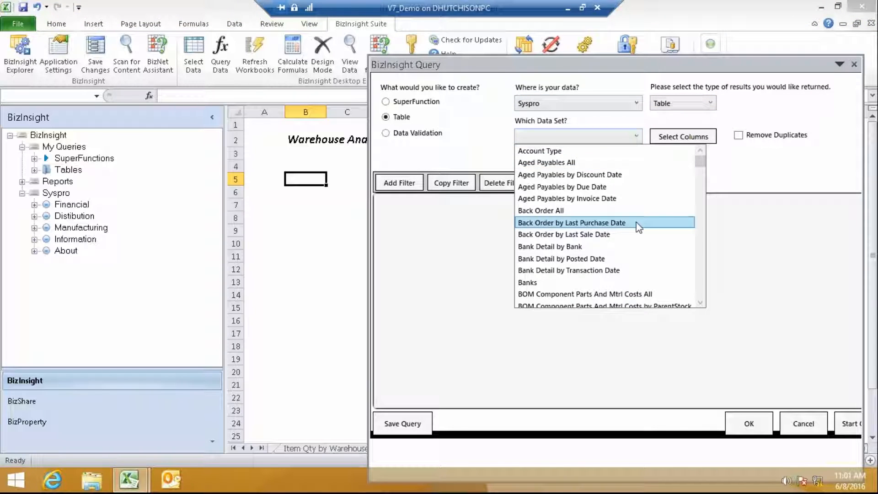
scroll(638, 224, down, 7)
scroll(624, 221, down, 4)
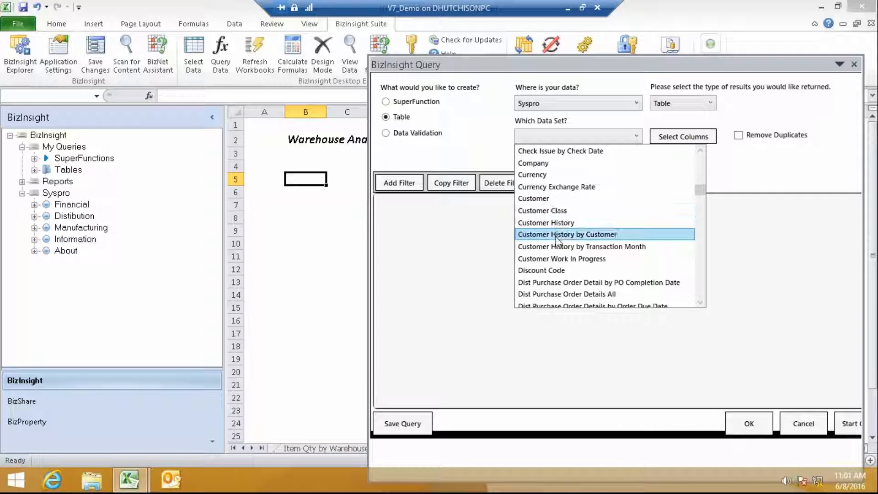
scroll(558, 236, down, 6)
scroll(559, 238, down, 4)
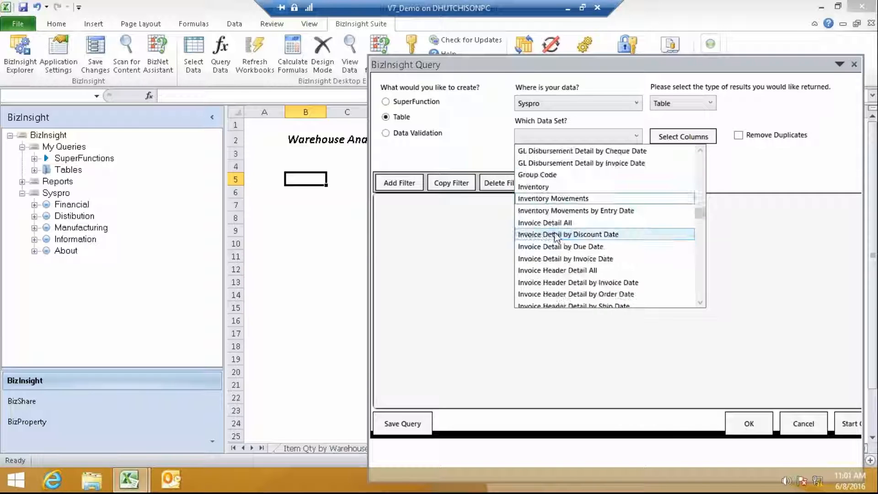
click(539, 187)
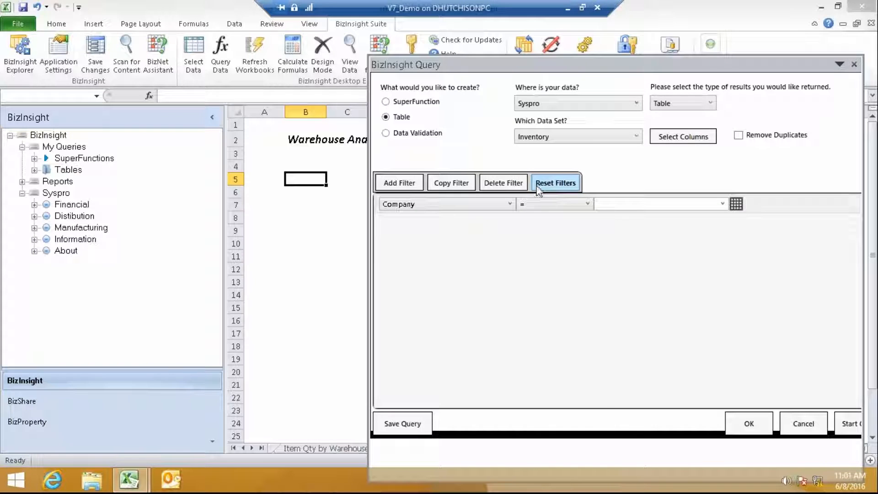
- Return only the StockCode and StockCodeDescription columns with duplicates removed, and set the Company filter to 0
click(673, 141)
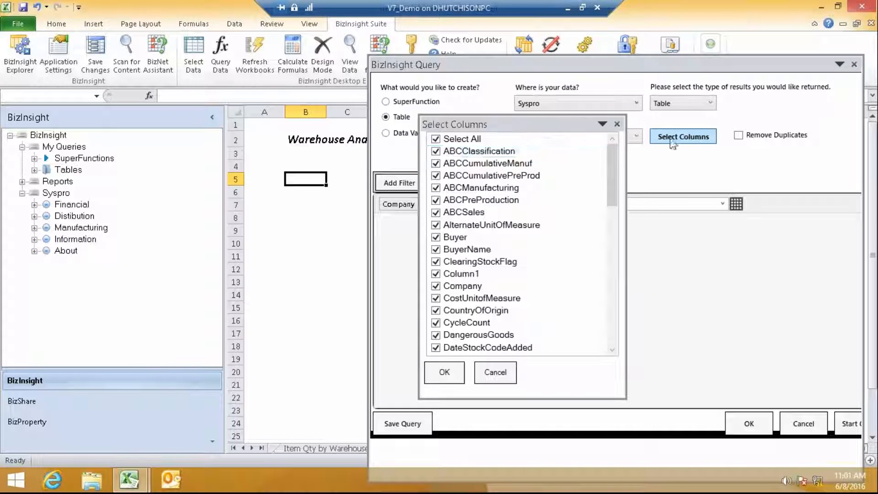
click(436, 138)
scroll(490, 272, down, 10)
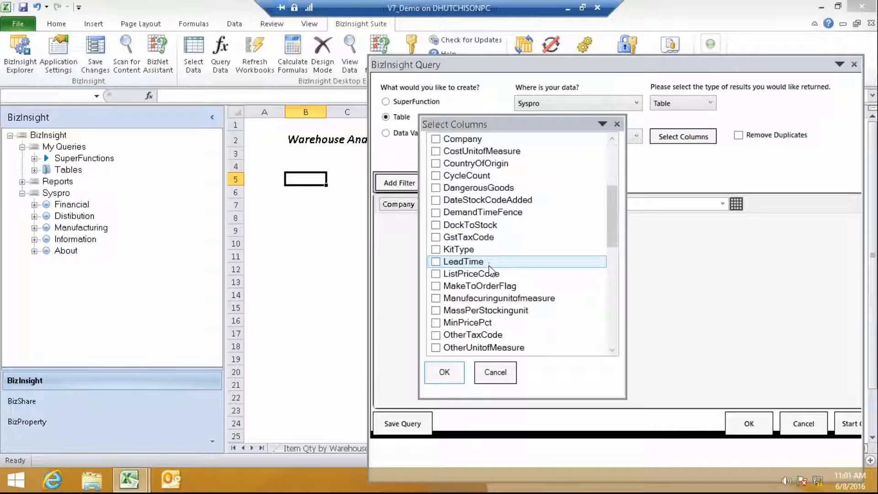
click(437, 323)
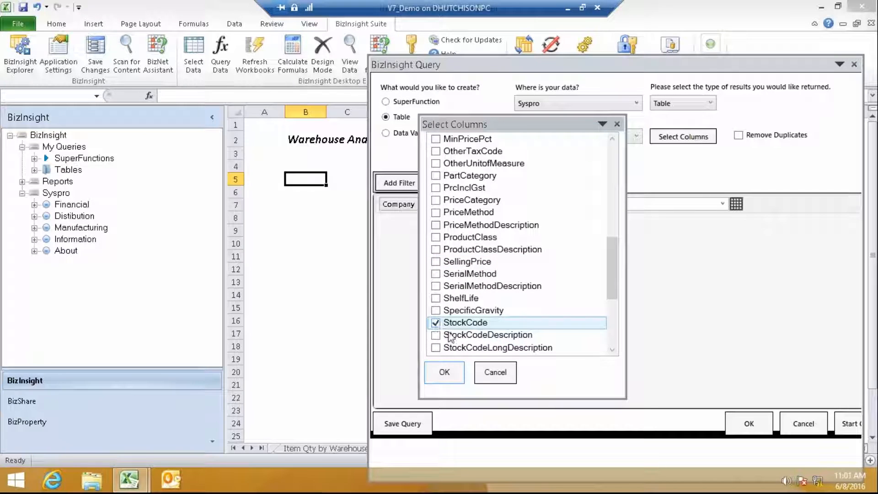
click(453, 378)
click(739, 135)
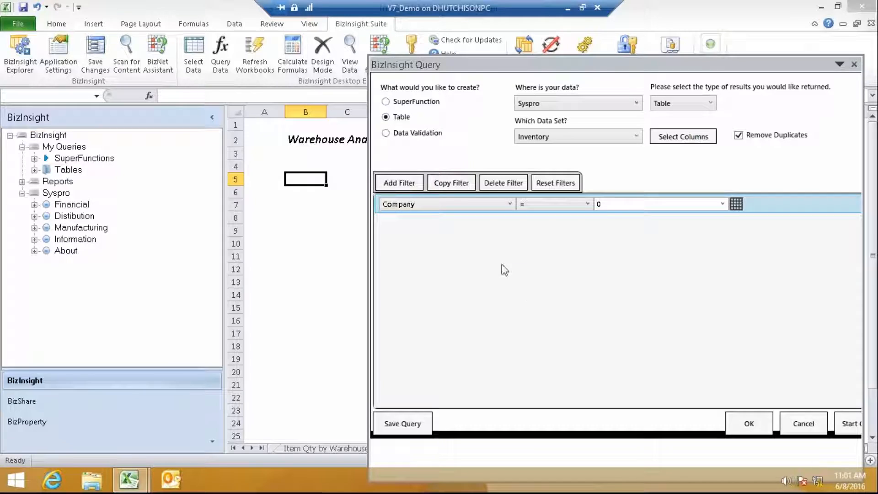
- Add a filter for StockCode greater than or equal to (>=) FG000
click(407, 183)
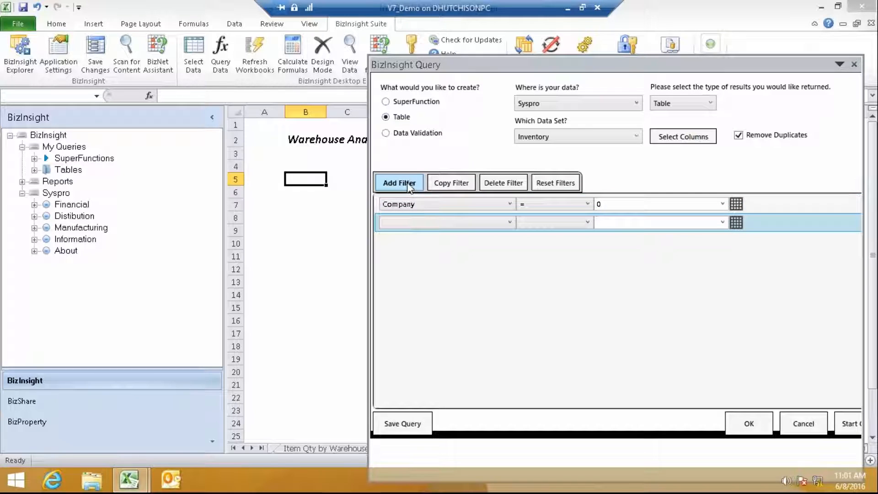
click(510, 223)
scroll(471, 260, down, 10)
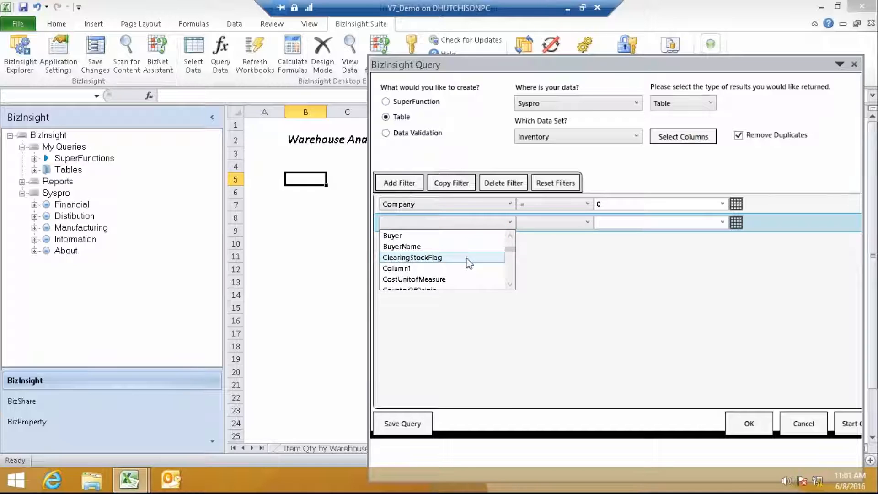
scroll(471, 263, down, 5)
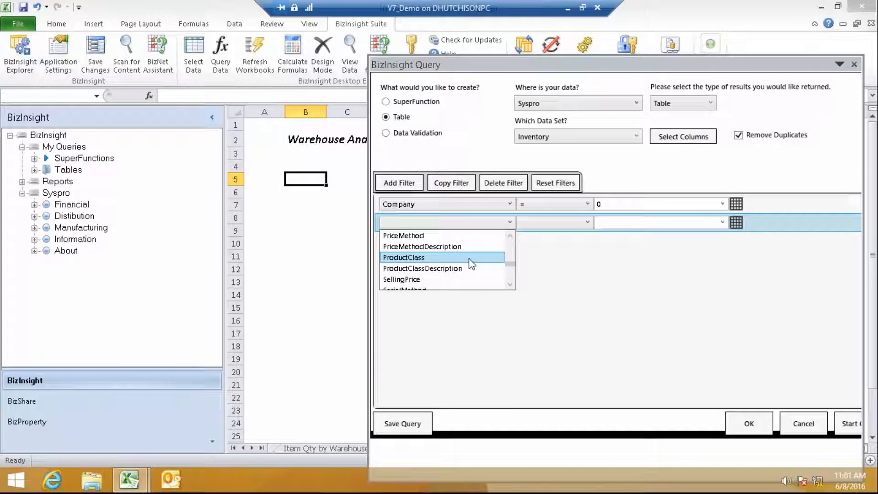
scroll(472, 264, down, 3)
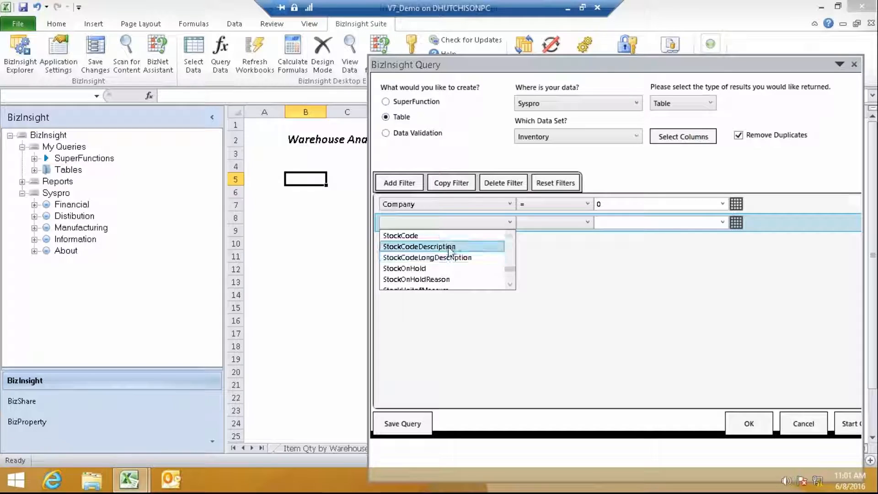
click(425, 235)
click(588, 224)
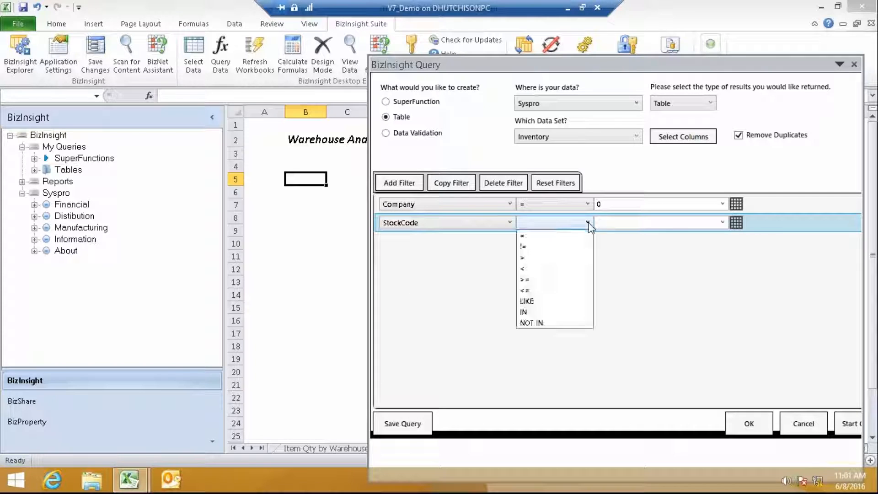
click(554, 279)
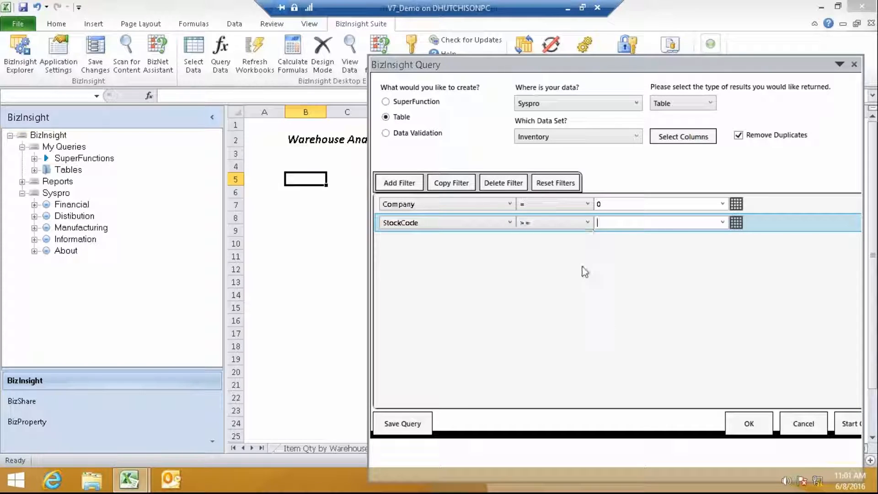
click(614, 222)
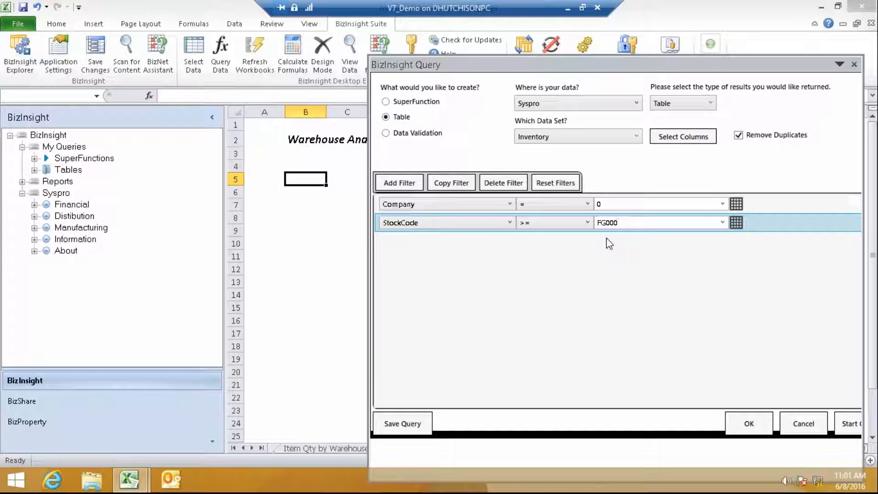
- Copy the StockCode filter and set the copy to less than or equal to (<=) FG700
click(454, 184)
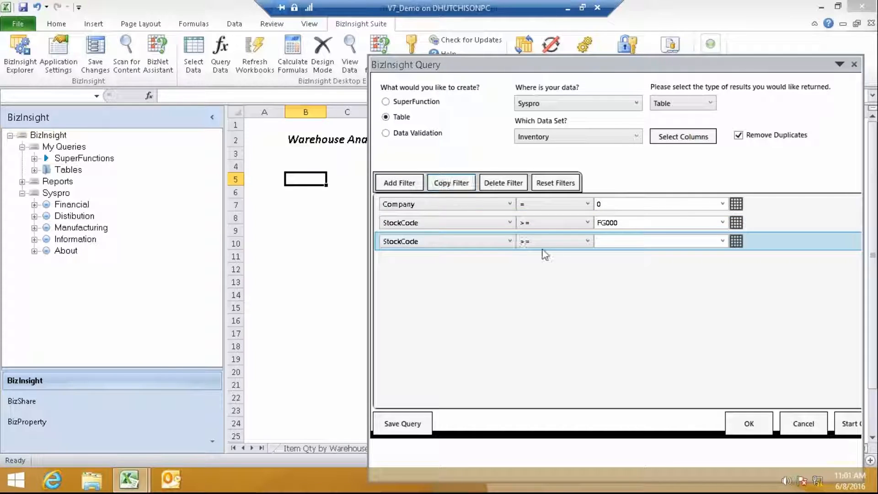
click(588, 241)
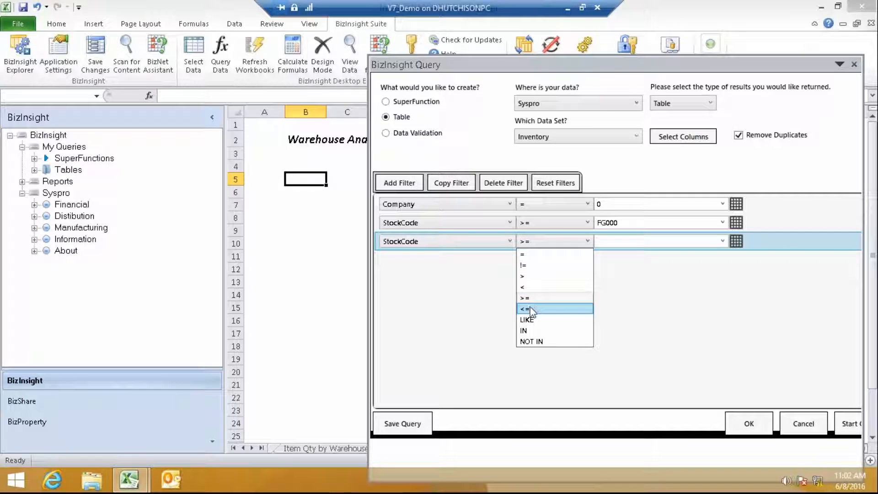
click(531, 306)
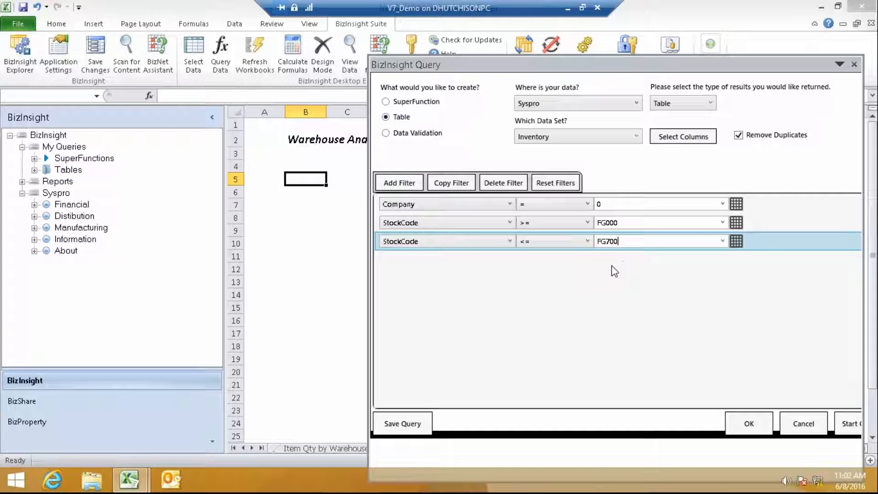
- Accept the query with cell B5 of the Ad-Hoc Inv sheet as target, and widen columns B and C to fit the table
click(749, 424)
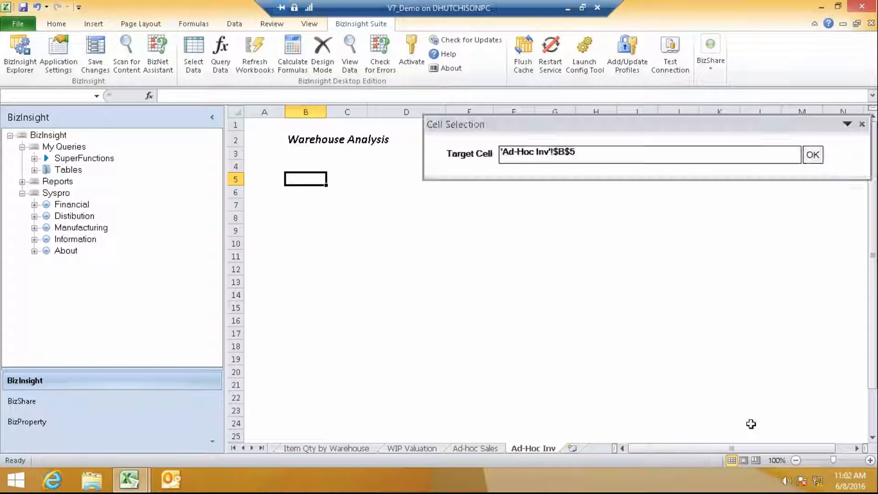
click(813, 154)
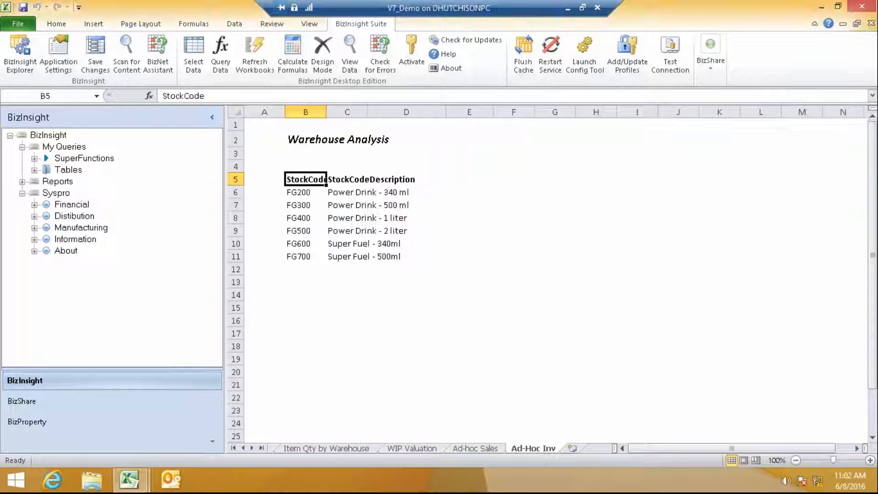
double_click(326, 112)
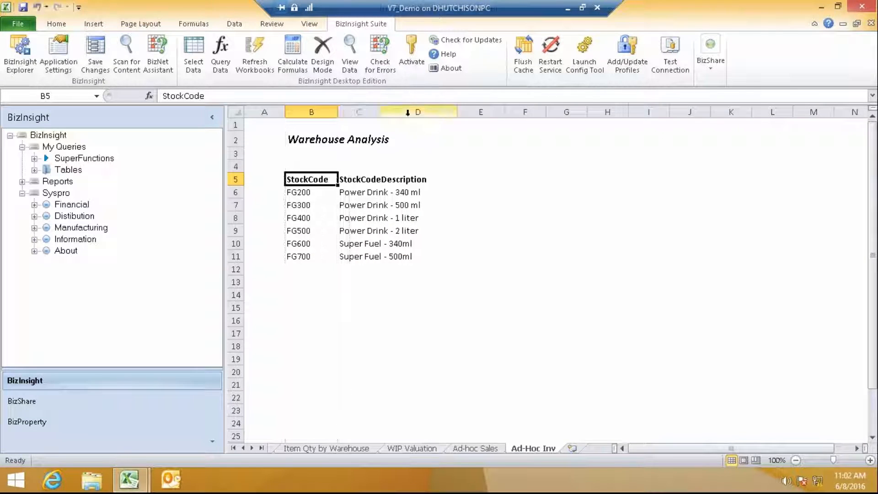
drag(379, 112, 437, 120)
- Enter the heading On Hand in cell D5, beside the StockCodeDescription heading
click(458, 191)
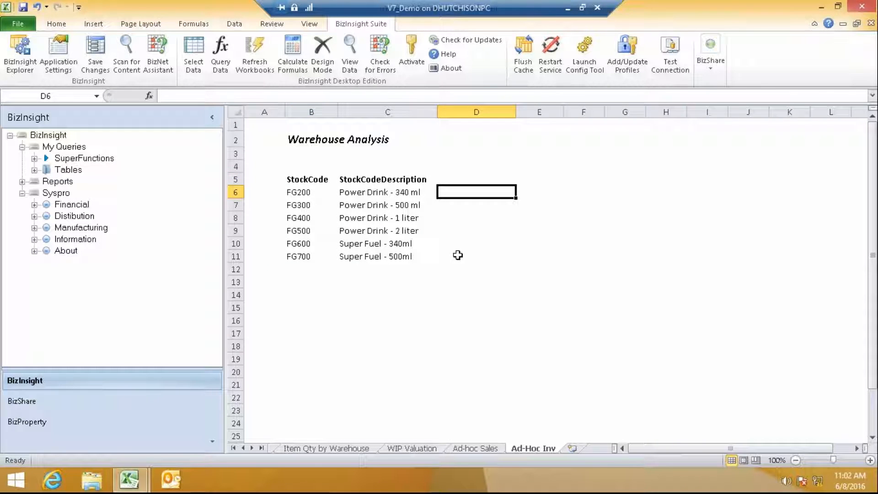
click(462, 178)
click(534, 178)
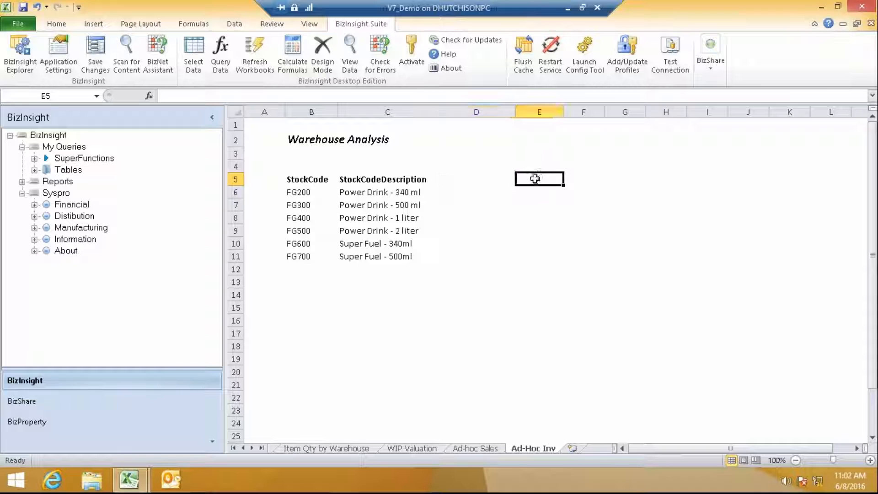
click(469, 183)
text(O)
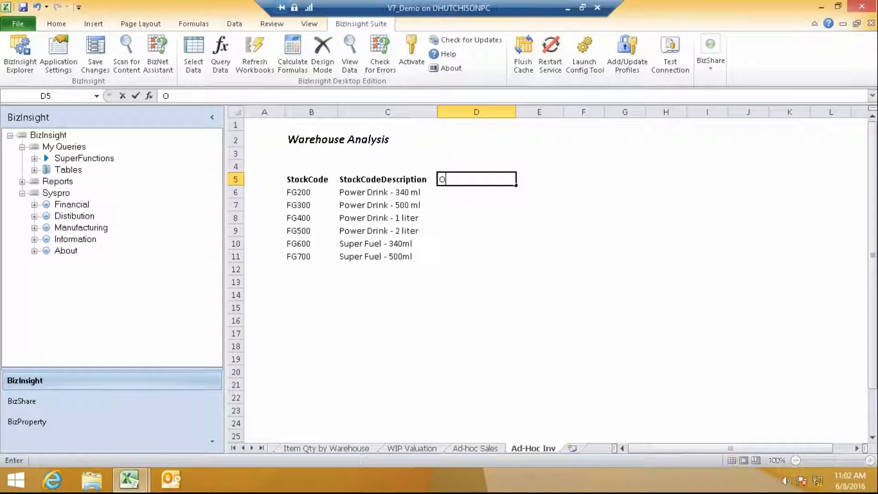
text(n Hand)
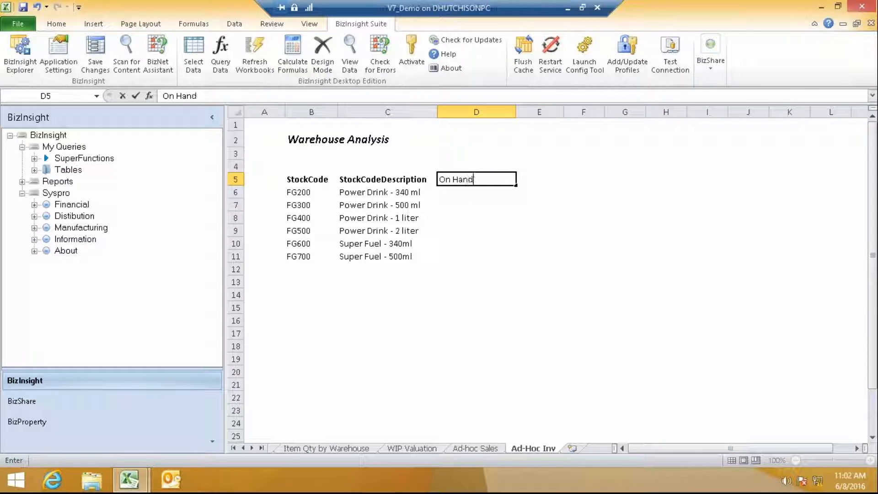
key(Return)
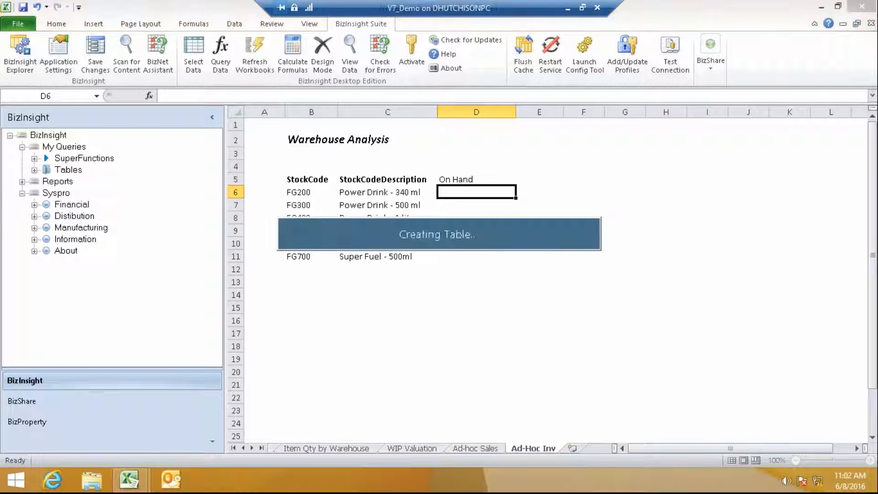
- Start a query for cell D6 as a SuperFunction on the Warehouse Values data set, removing the FG700 StockCode filter
click(220, 68)
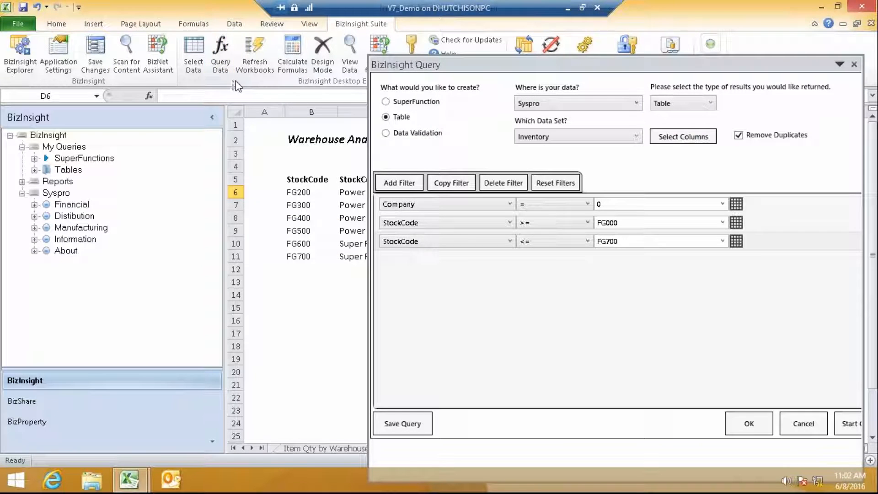
click(503, 183)
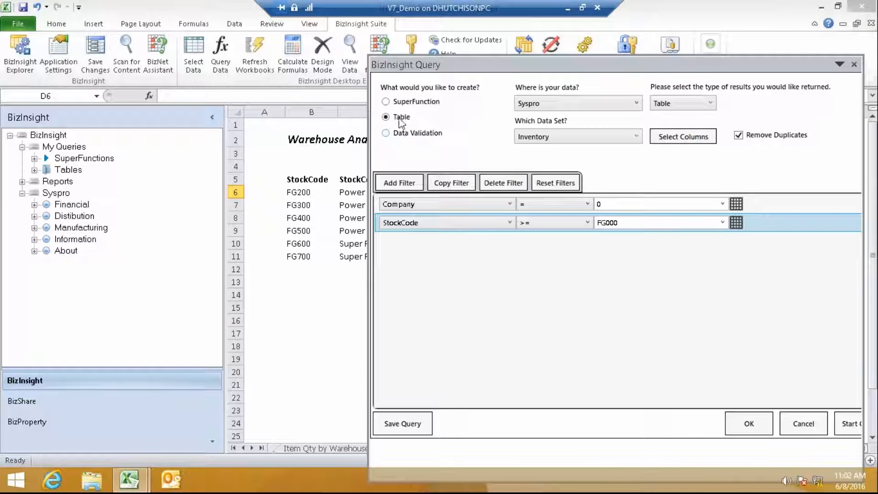
click(387, 102)
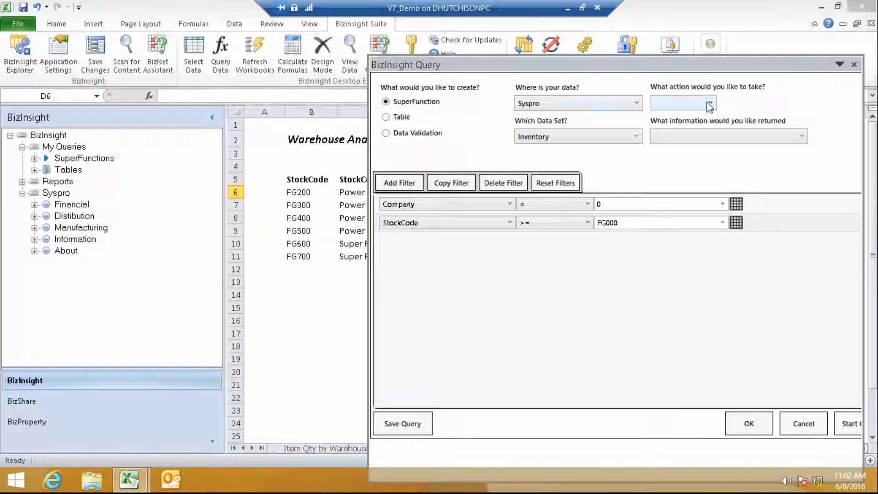
click(636, 137)
scroll(624, 238, down, 5)
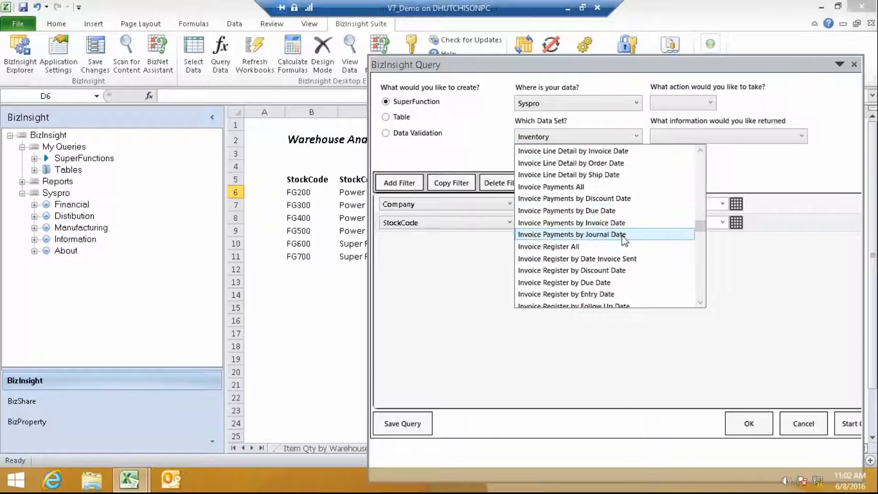
scroll(627, 238, down, 20)
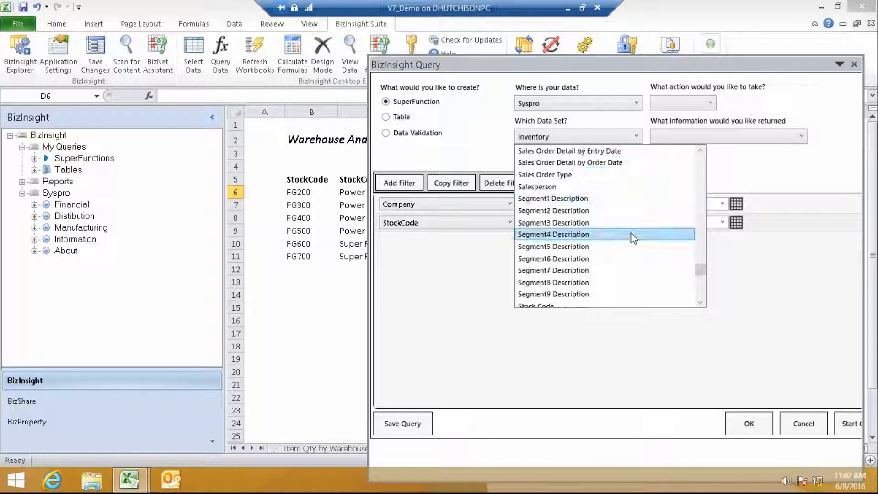
scroll(631, 238, down, 15)
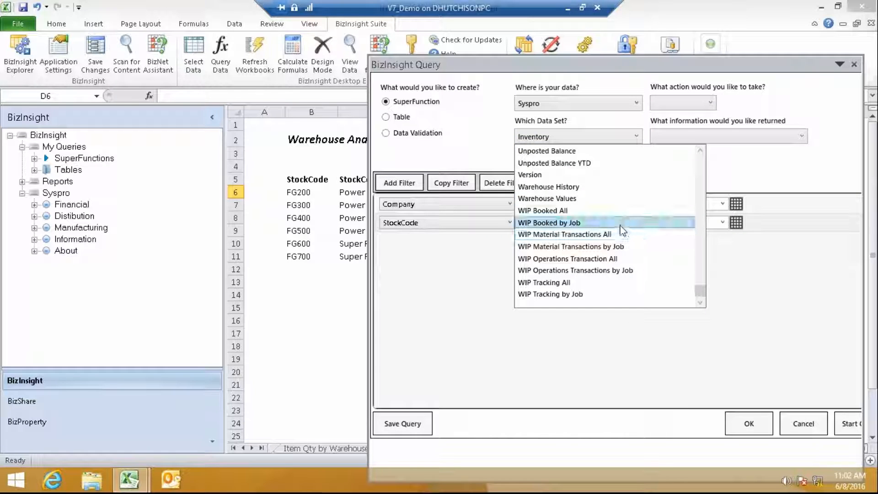
click(575, 199)
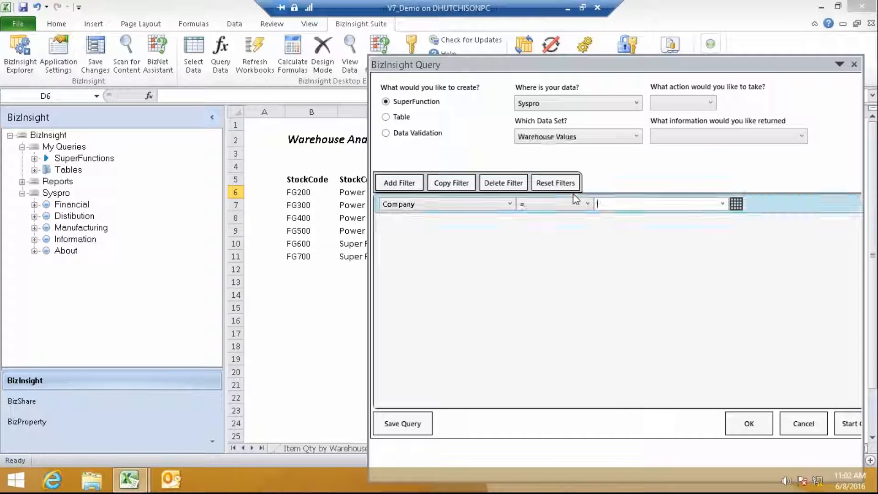
- Set the query to return the Sum of OnHand, with the Company filter equal to 0
click(711, 103)
click(704, 126)
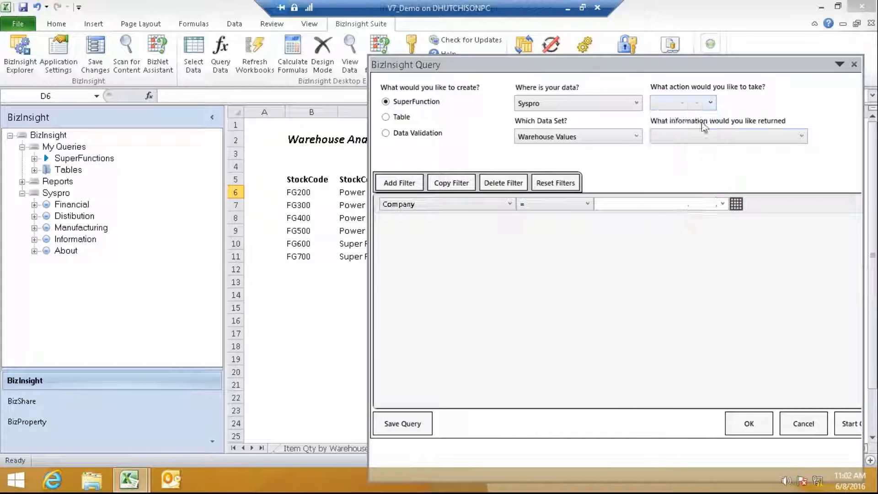
click(802, 136)
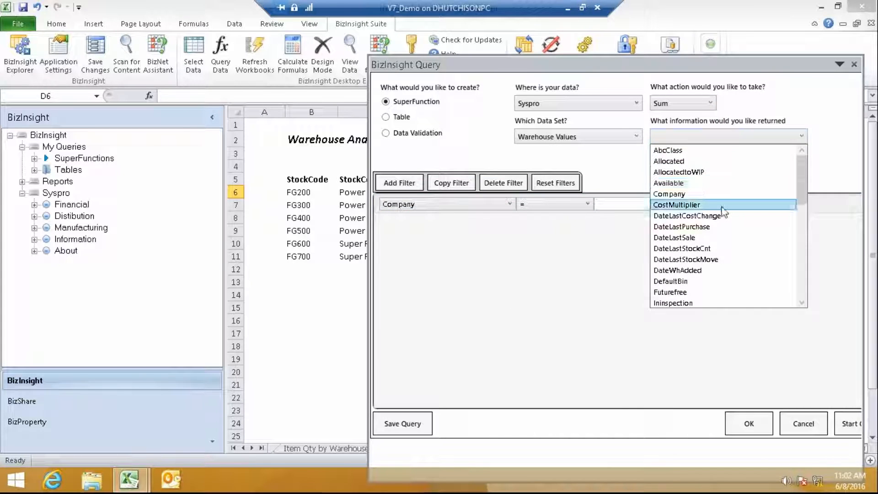
scroll(722, 212, down, 7)
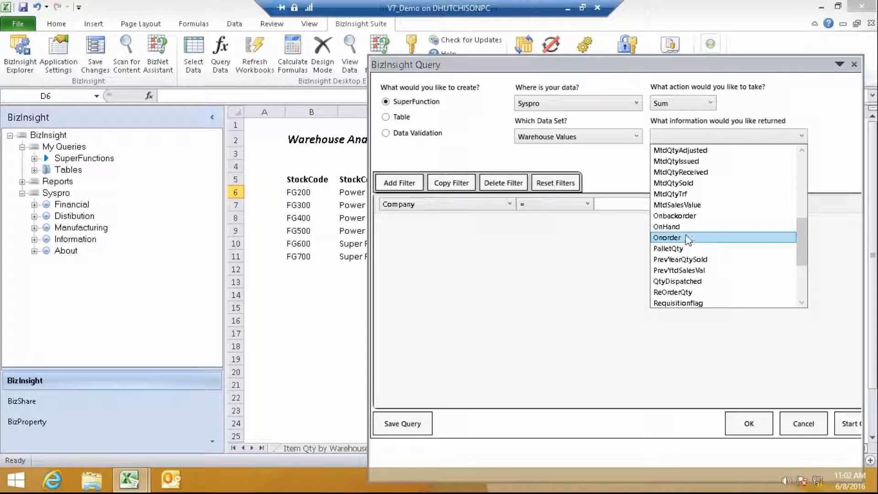
click(671, 227)
click(649, 201)
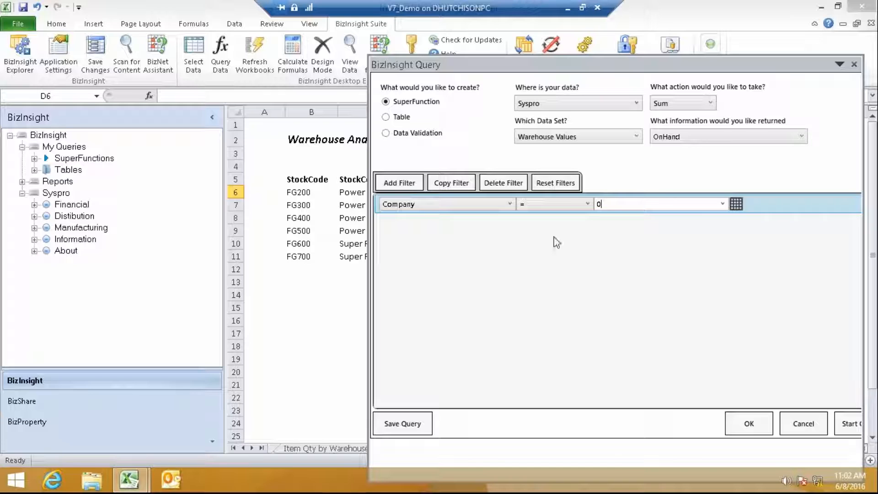
- Add a StockCode filter to the on-hand query with the equals (=) operator
click(399, 183)
click(510, 223)
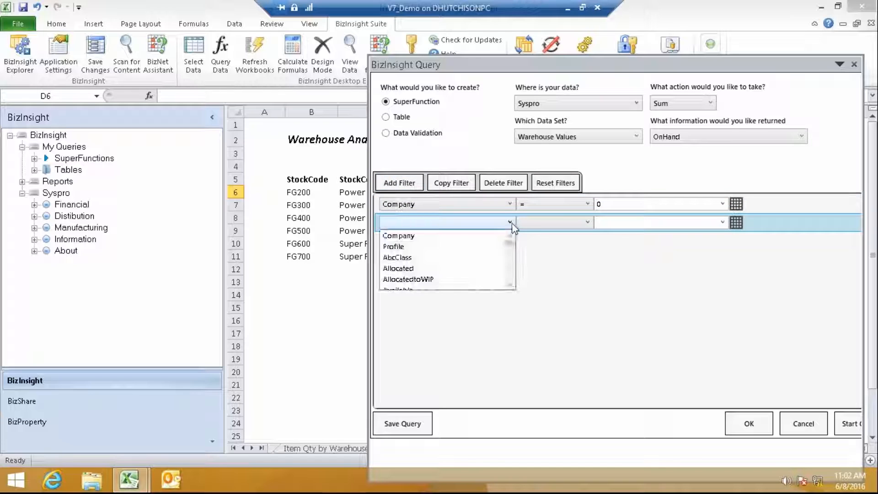
scroll(428, 309, down, 1)
scroll(462, 268, down, 4)
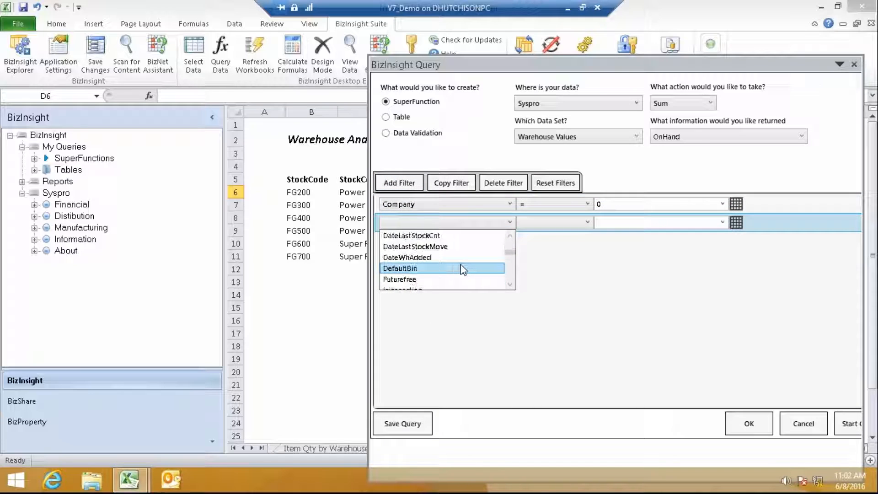
scroll(462, 269, down, 6)
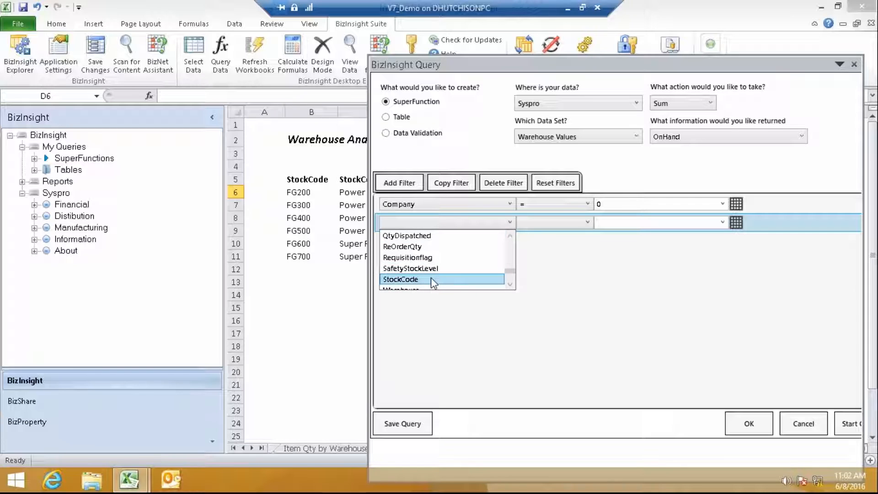
click(431, 279)
click(588, 223)
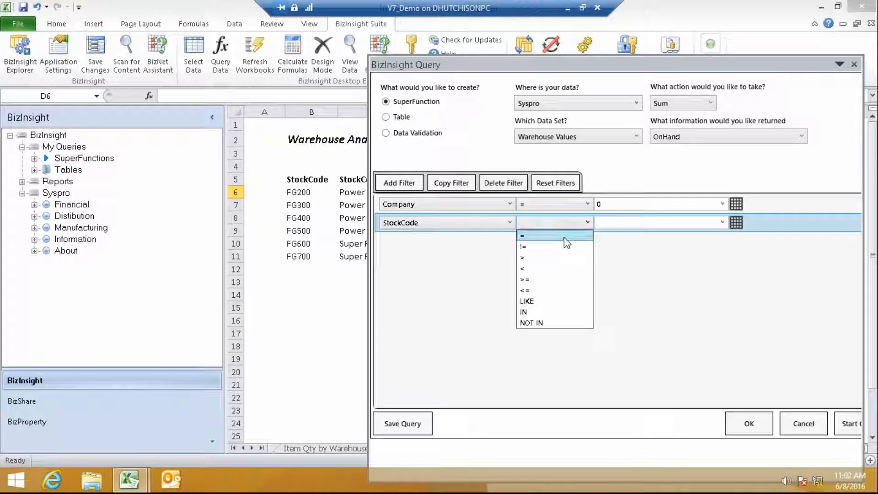
click(566, 237)
- Link the StockCode filter to 'Ad-Hoc Inv'!$B6 with a relative row, and accept the query with cell D6 as target
click(737, 224)
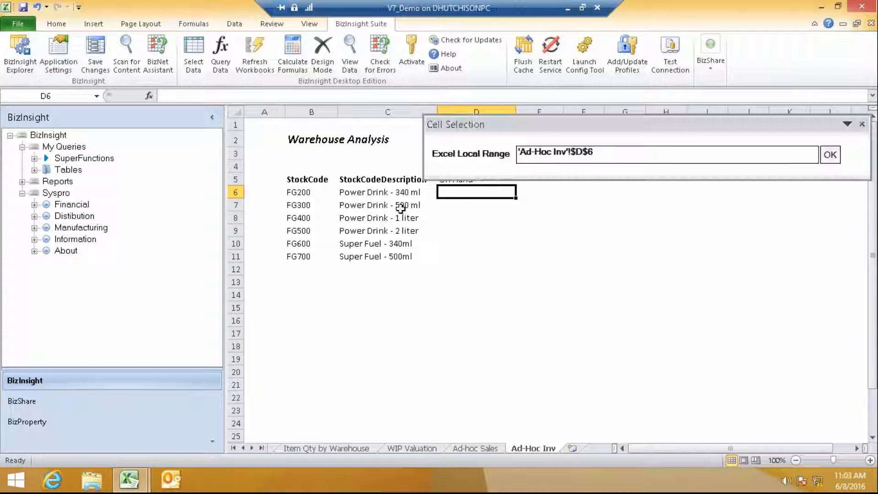
click(299, 192)
click(601, 152)
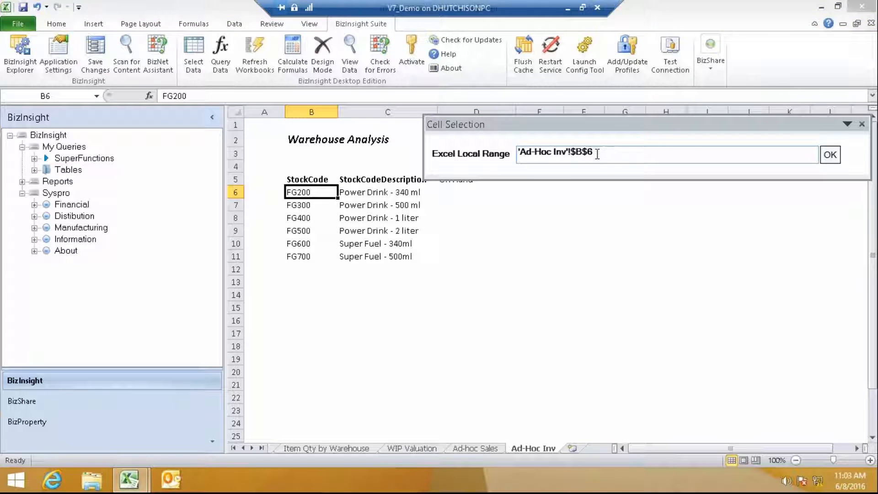
key(Left)
key(BackSpace)
click(830, 156)
click(749, 423)
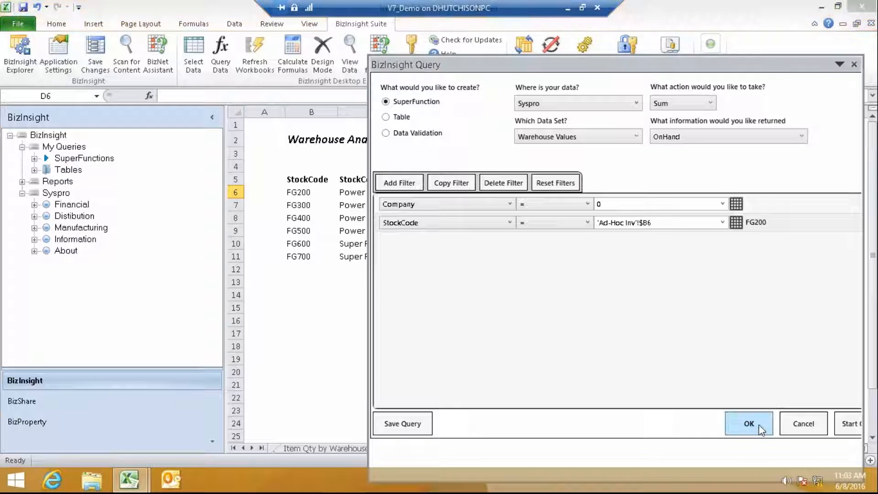
click(814, 155)
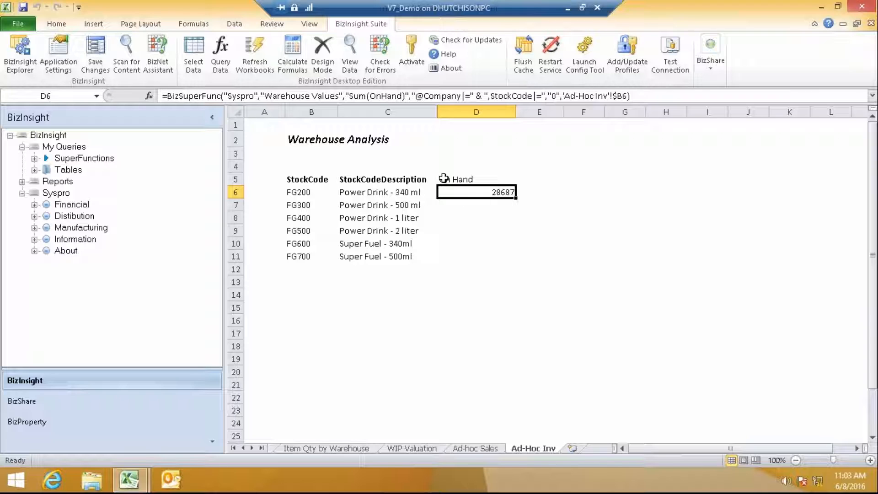
- Set up a Data Validation query for cell D2 on Warehouse Values, returning the WarehouseDescription column
click(317, 165)
click(453, 140)
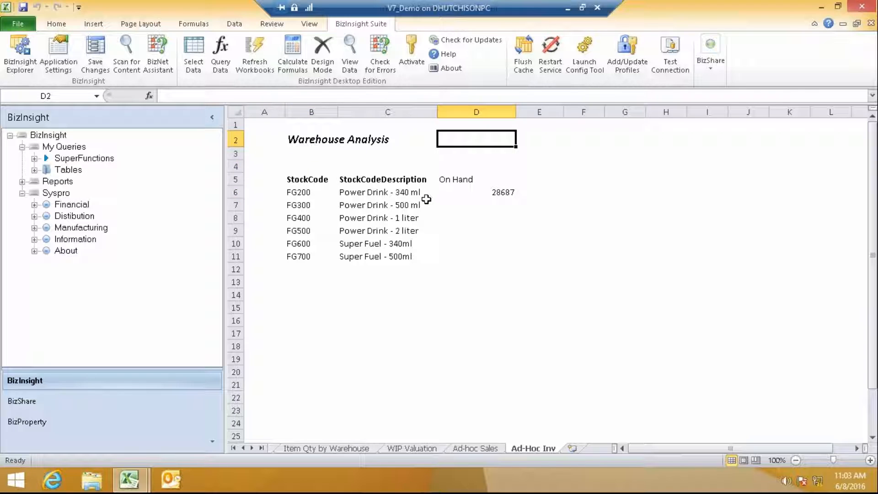
click(221, 67)
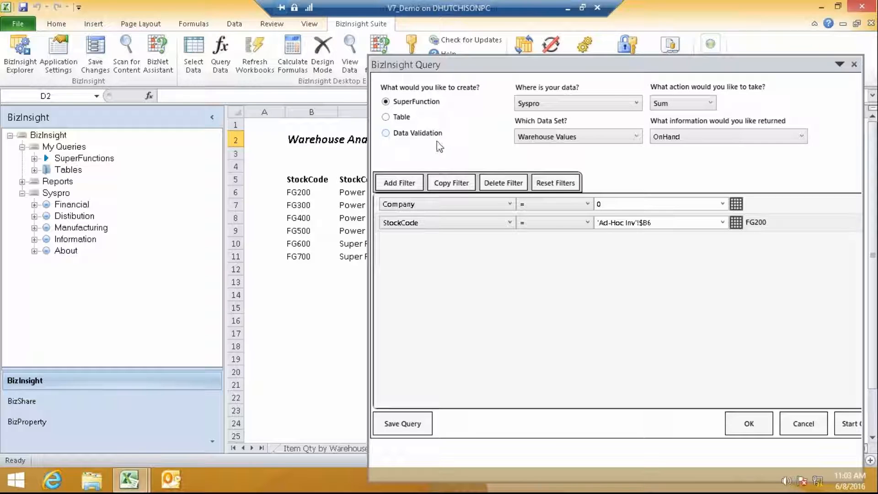
click(387, 133)
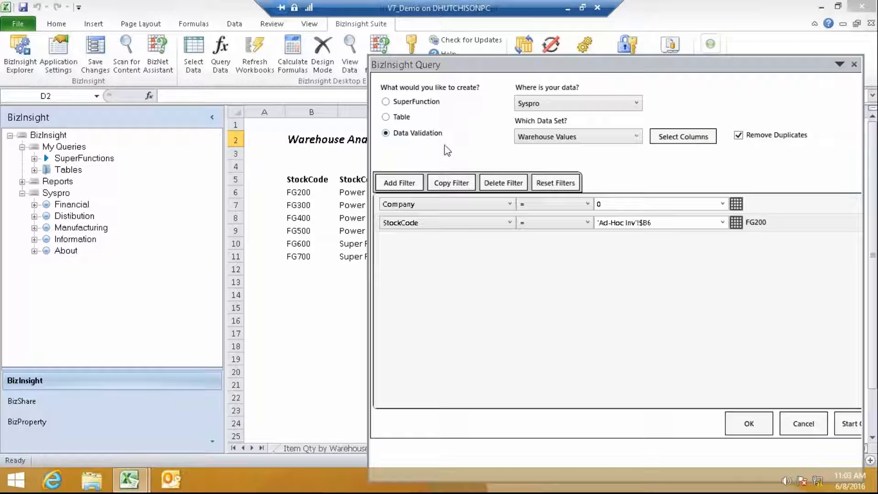
click(686, 139)
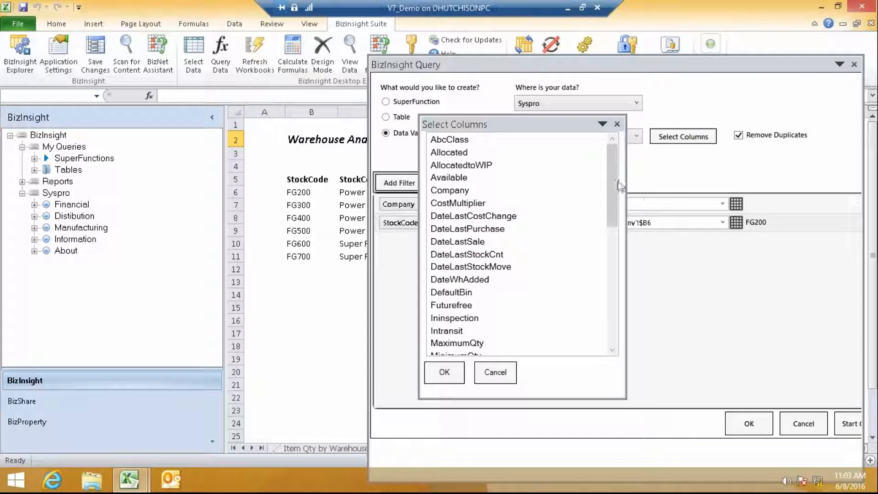
drag(613, 174, 610, 283)
click(516, 319)
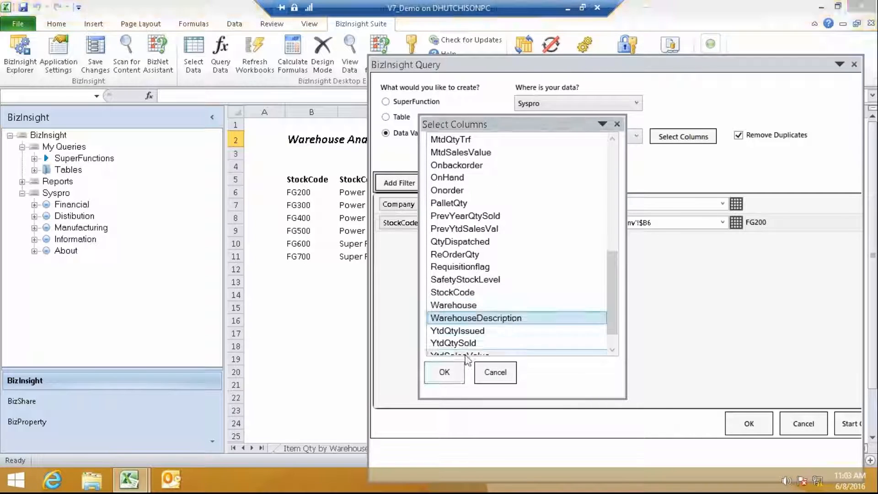
click(445, 372)
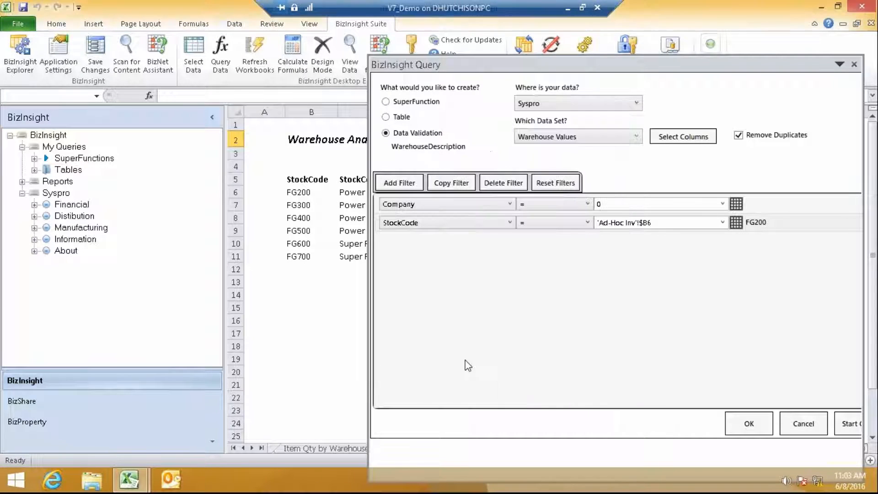
- Accept the data validation query with 'Ad-Hoc Inv'!$D$2 as the target cell
click(746, 423)
drag(697, 133, 629, 236)
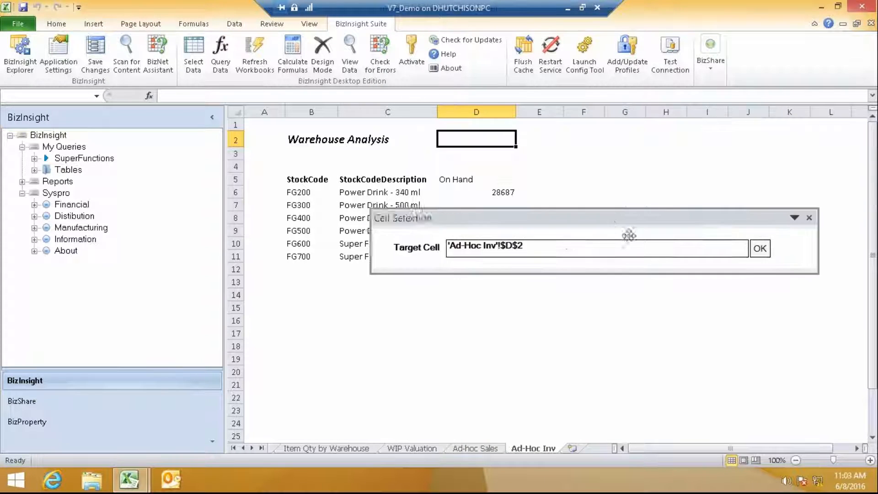
click(760, 249)
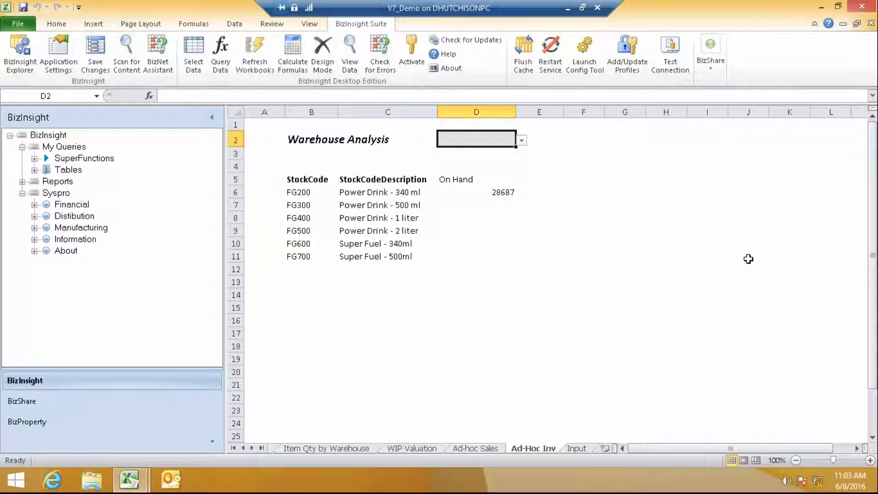
- Choose Eastern Warehouse in cell D2 and widen column D to fit the name
click(521, 141)
click(455, 157)
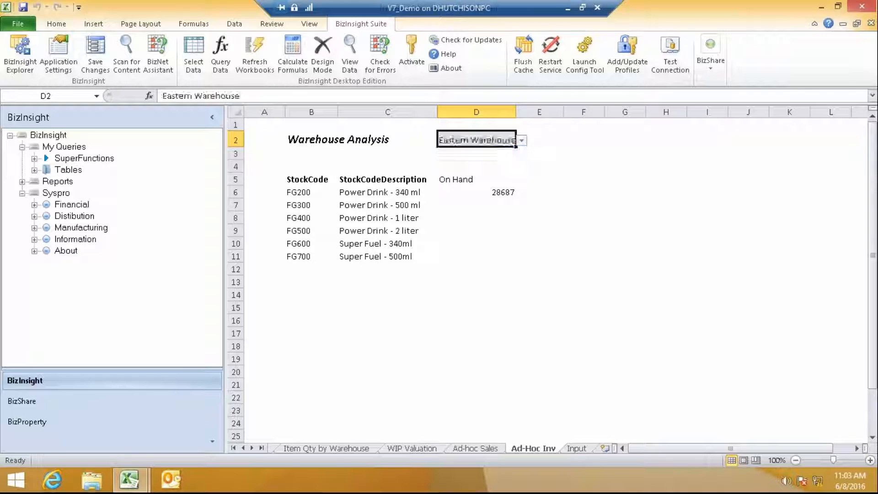
drag(516, 112, 531, 111)
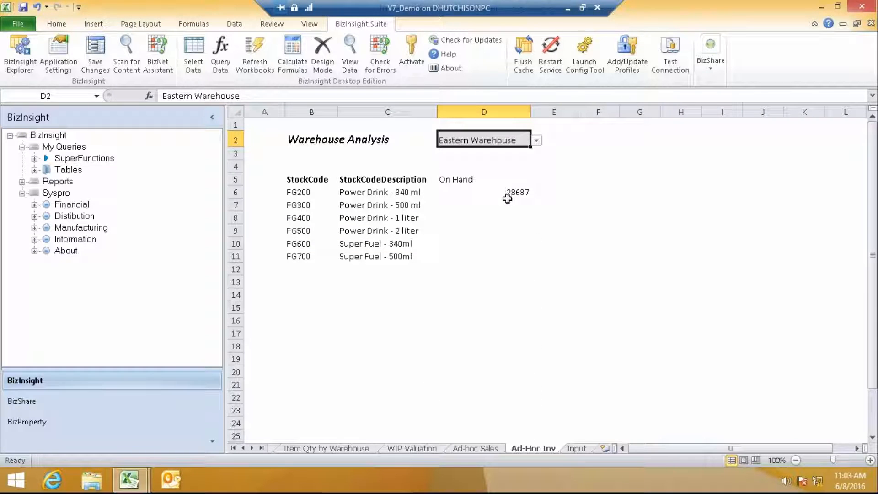
- Reopen the on-hand query in cell D6 and add a WarehouseDescription filter with the equals (=) operator
click(505, 191)
click(221, 55)
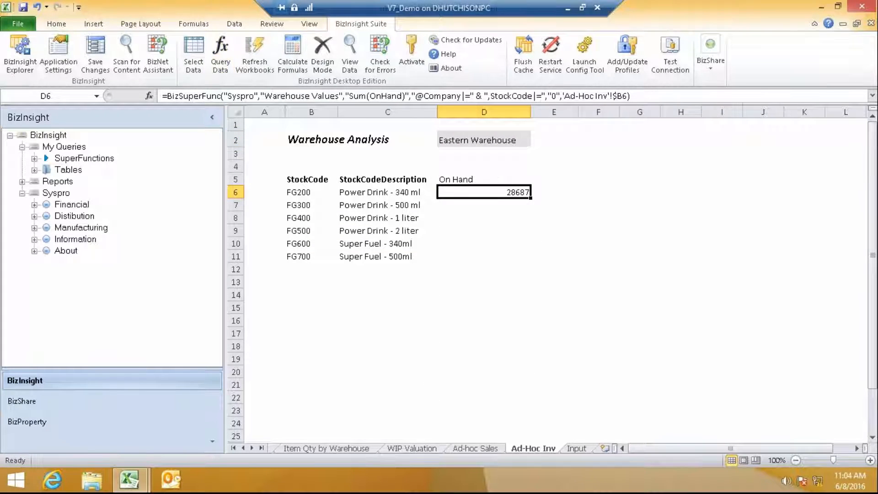
click(396, 183)
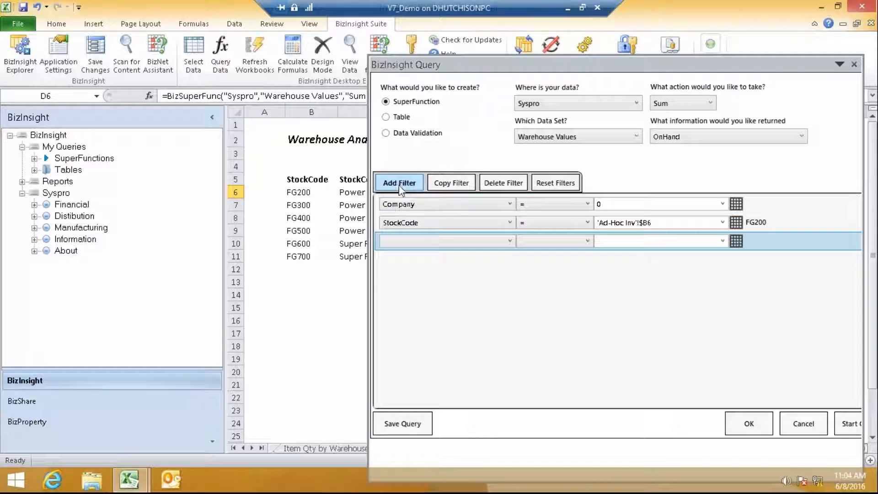
click(511, 241)
scroll(466, 274, down, 15)
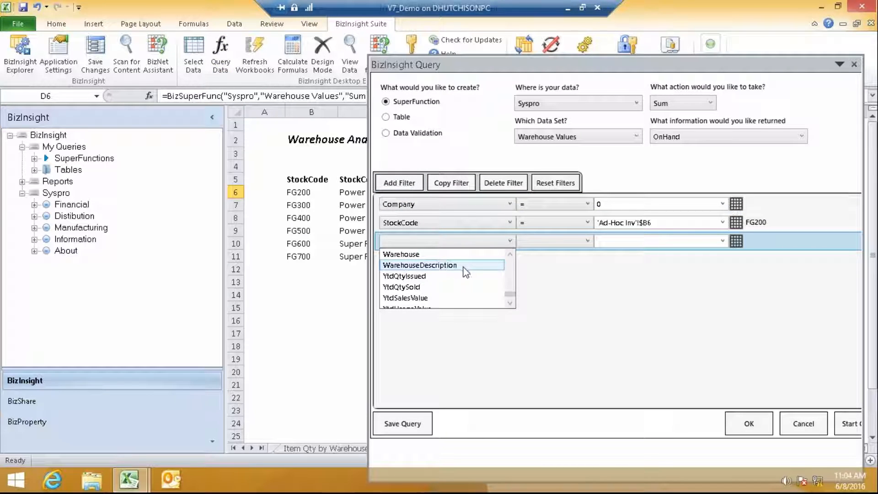
click(465, 265)
click(588, 241)
click(526, 253)
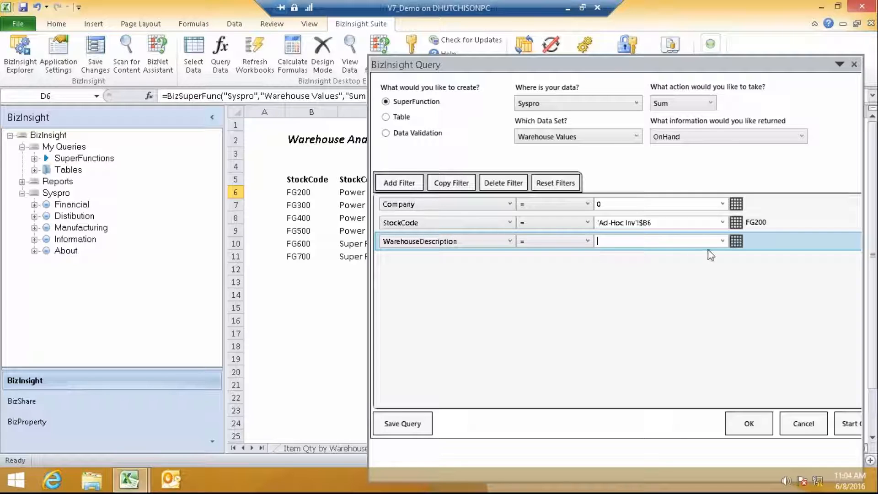
- Link the WarehouseDescription filter to the warehouse selection cell 'Ad-Hoc Inv'!$D$2
click(736, 241)
click(468, 146)
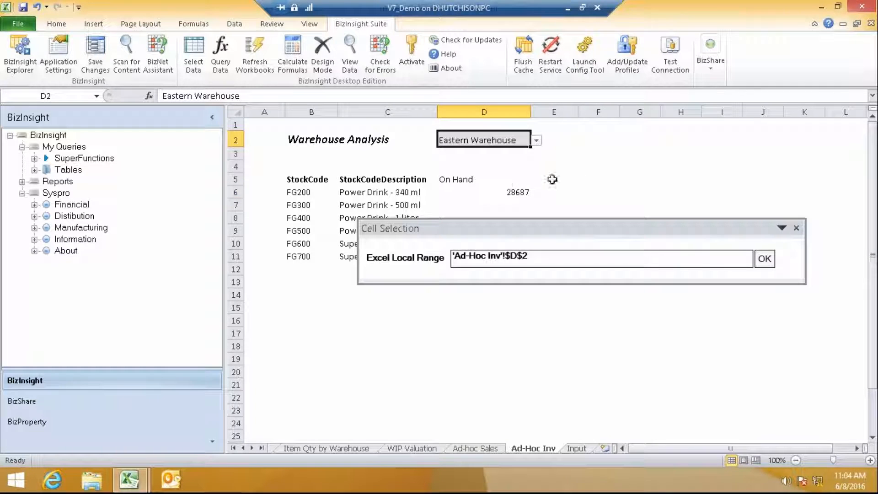
click(765, 259)
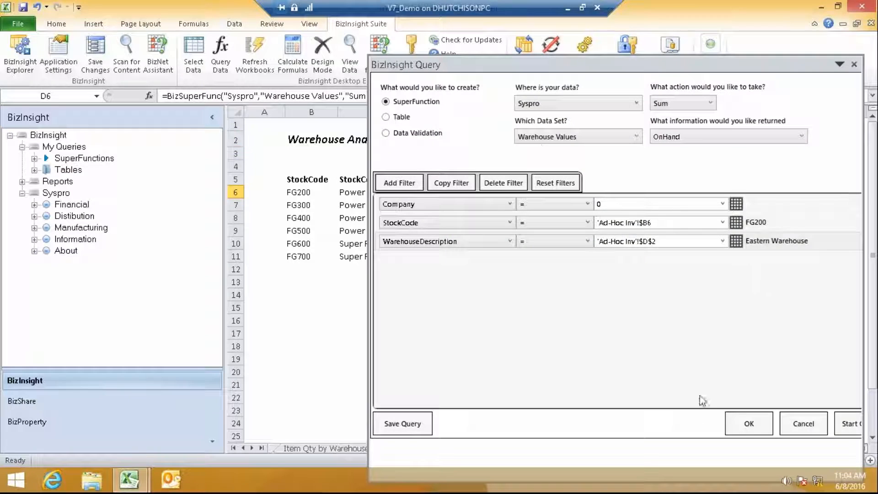
- Accept the warehouse-filtered on-hand query, overwriting cell D6, and fill the formula down to D11
click(741, 421)
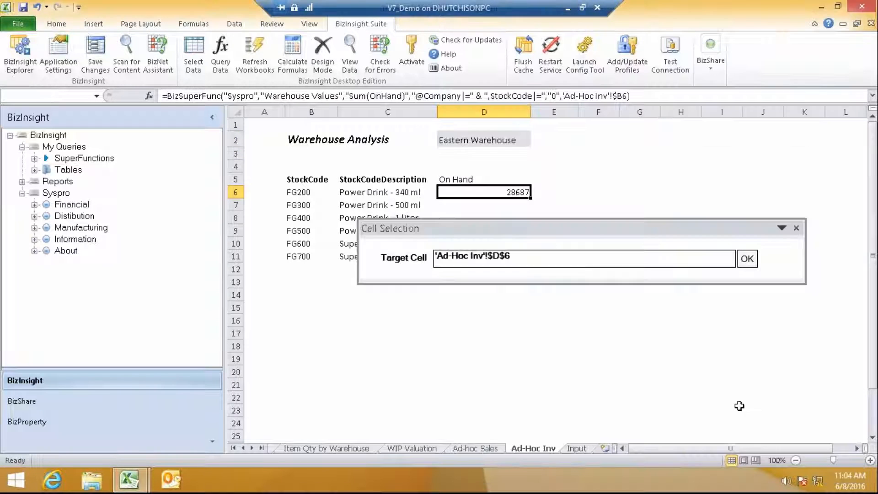
click(747, 259)
click(431, 278)
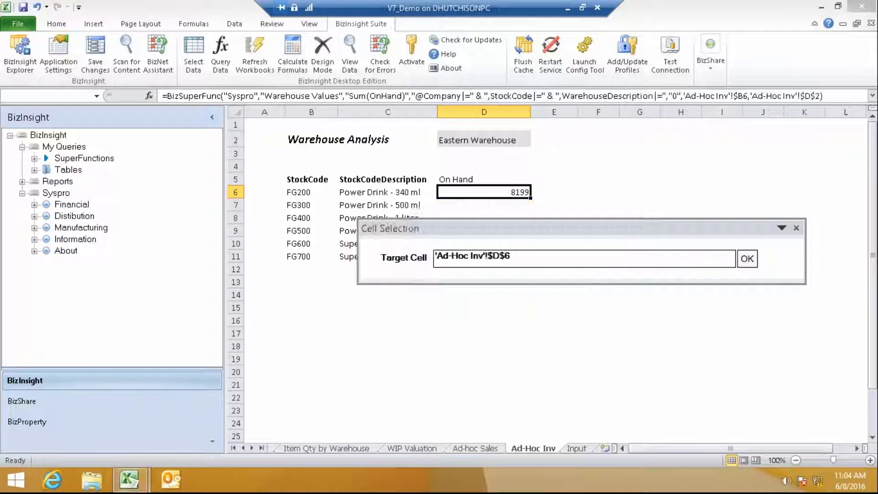
drag(531, 198, 535, 266)
click(522, 192)
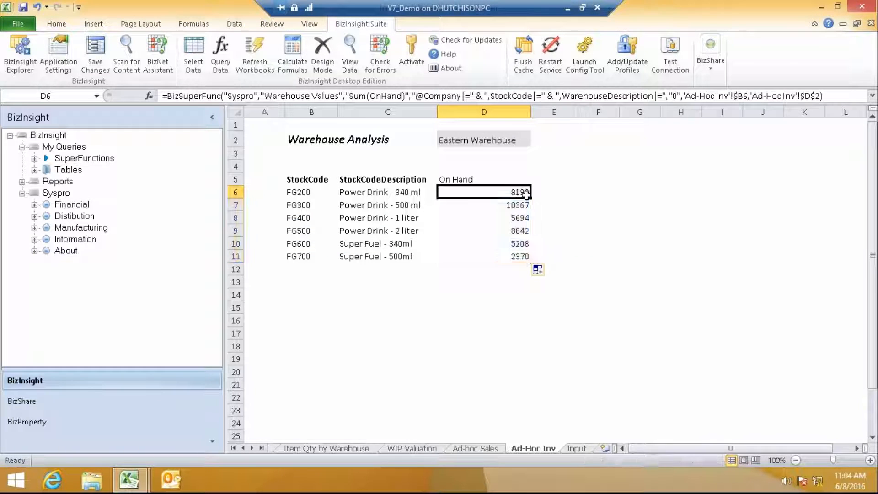
- Enter the column heading "Reorder Pt" in cell E5
click(563, 178)
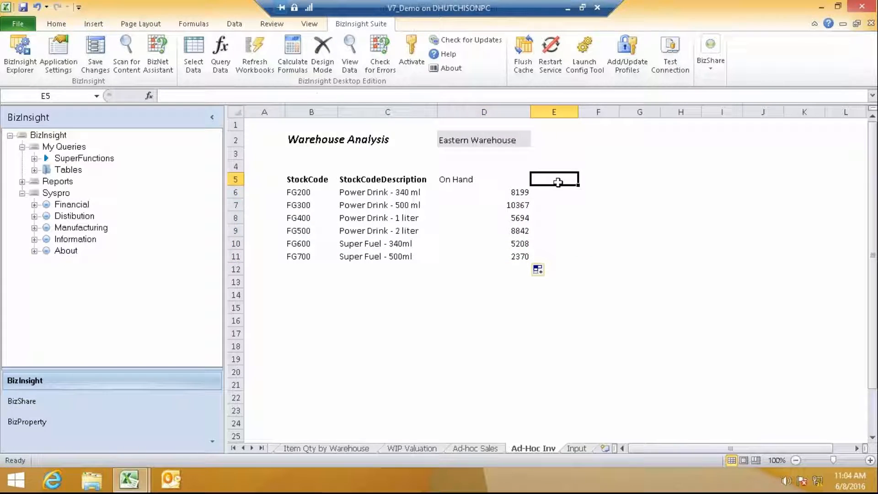
text(R)
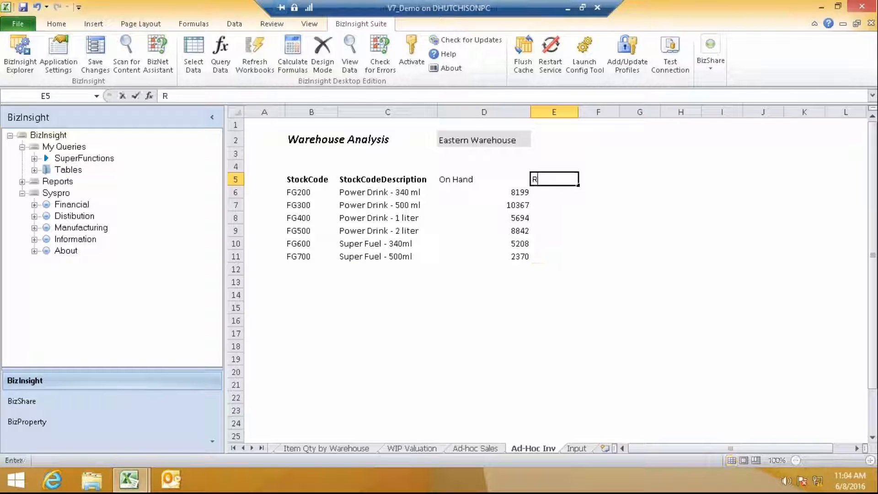
text(eorder Pt)
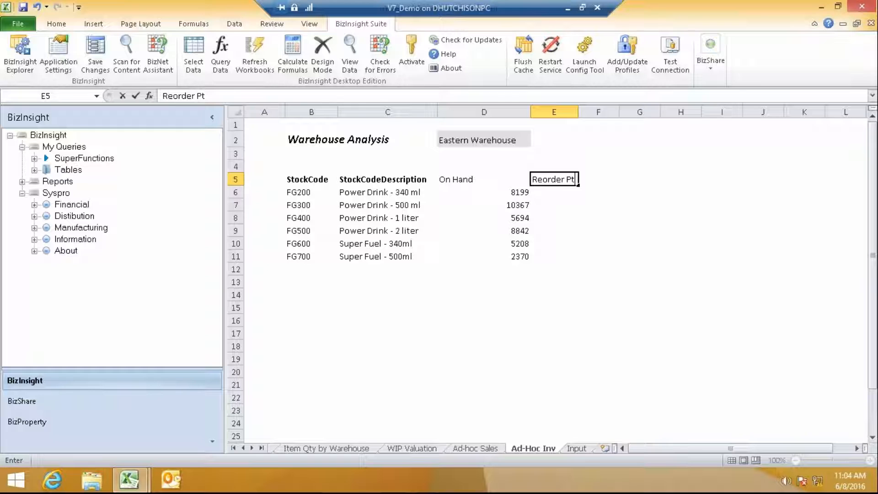
- Copy the on-hand formula from cell D6 across into cell E6
click(529, 194)
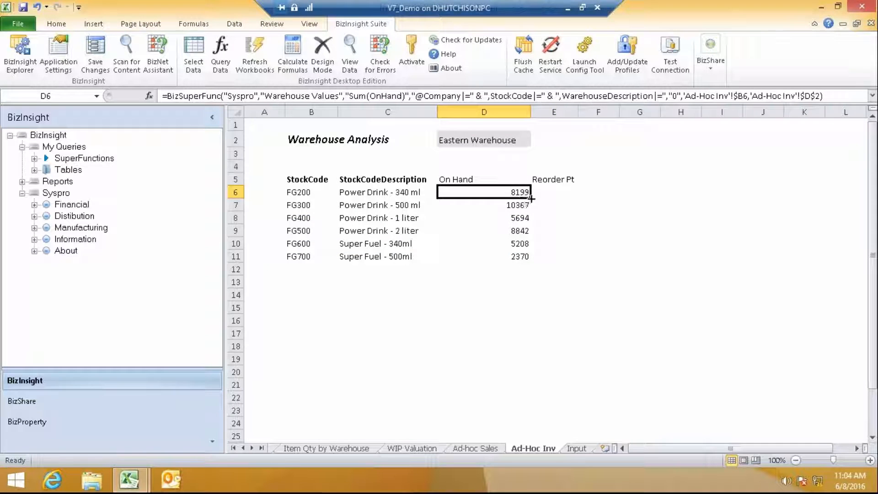
click(535, 196)
click(524, 195)
drag(531, 199, 577, 196)
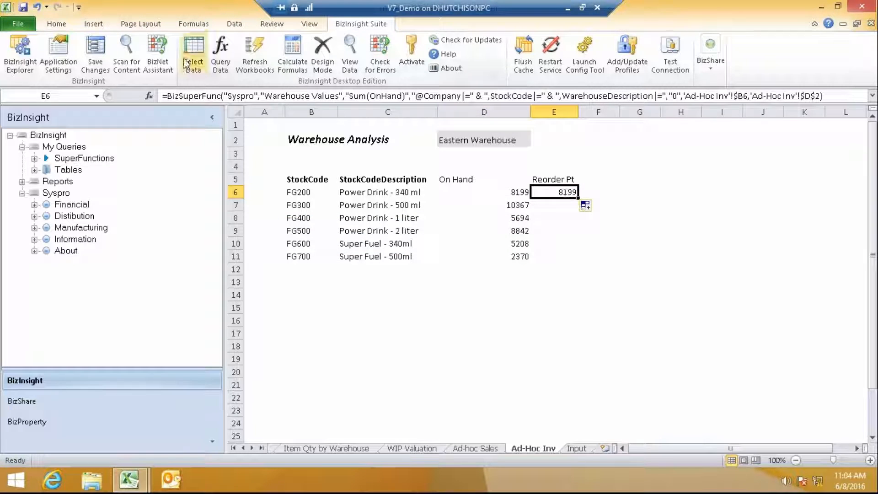
- Change the E6 query to return ReOrderQty, overwriting the cell, and fill the formula down to E11
click(219, 60)
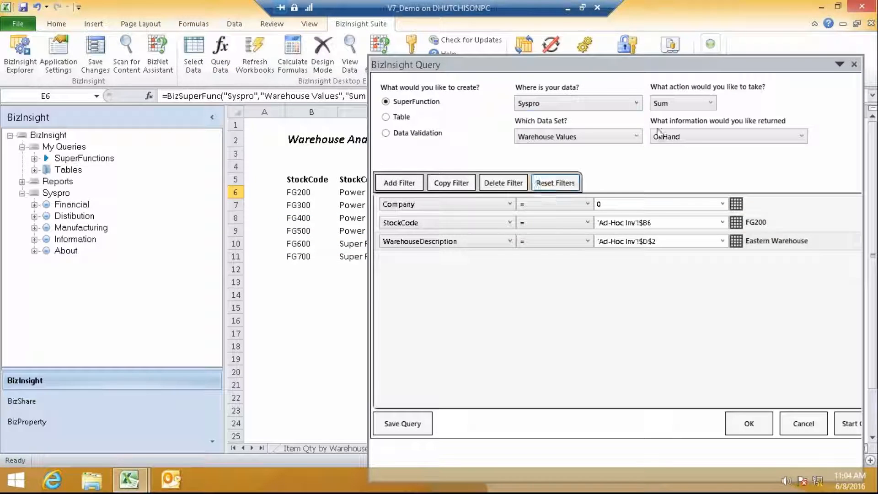
click(801, 136)
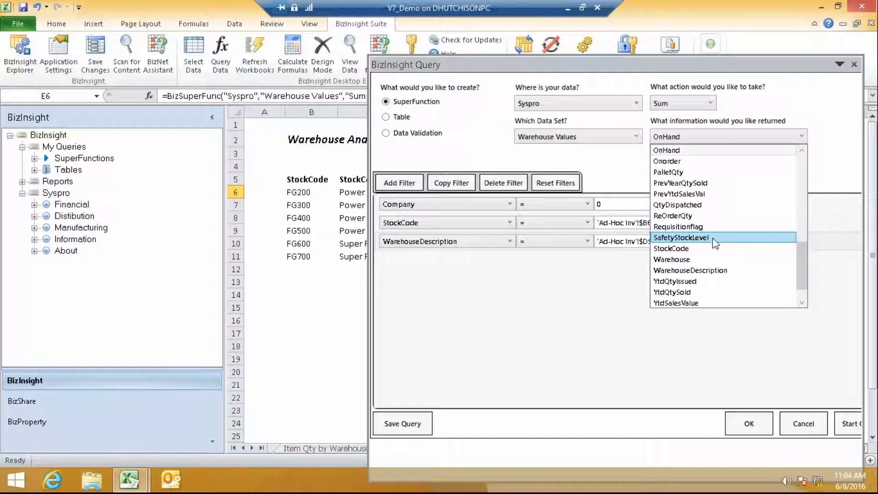
click(689, 215)
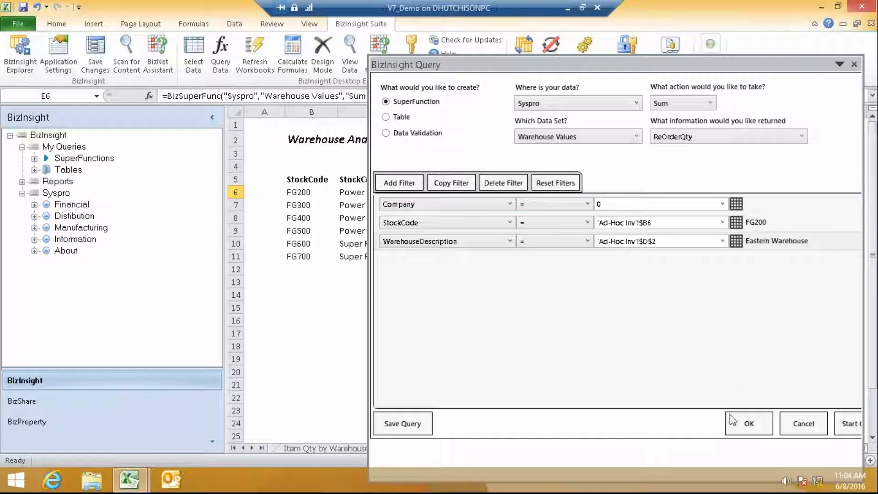
click(742, 423)
click(747, 258)
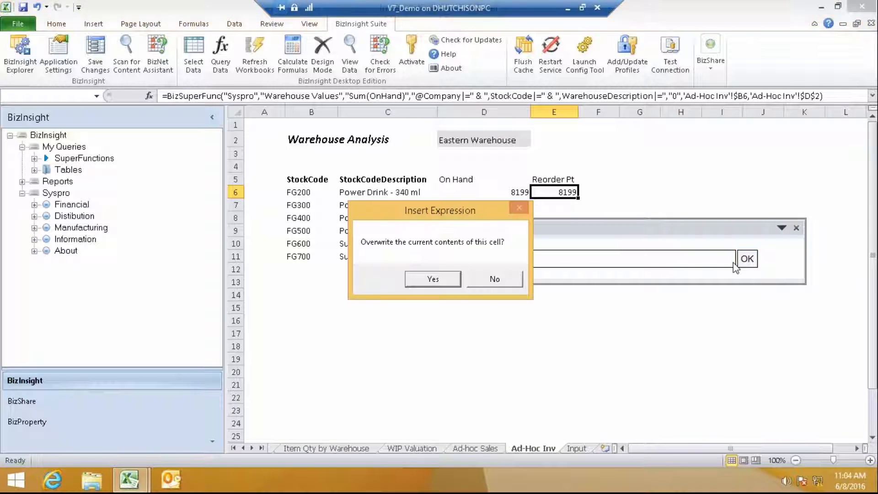
click(457, 281)
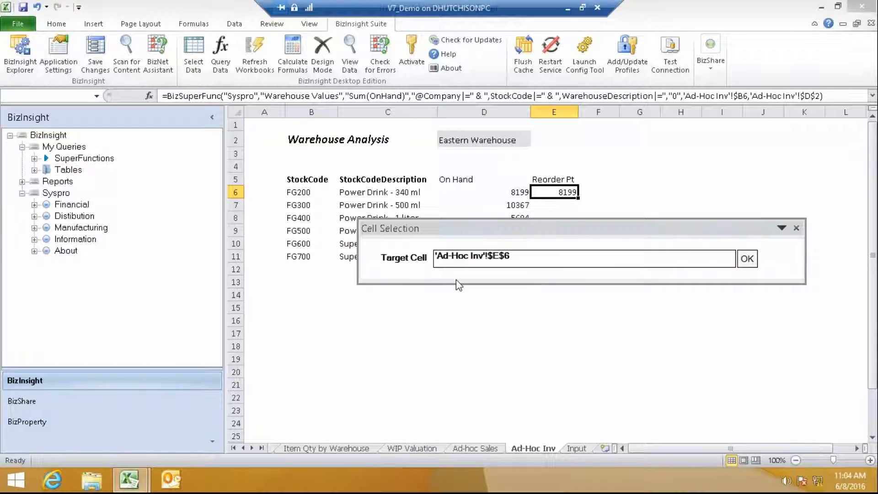
double_click(578, 197)
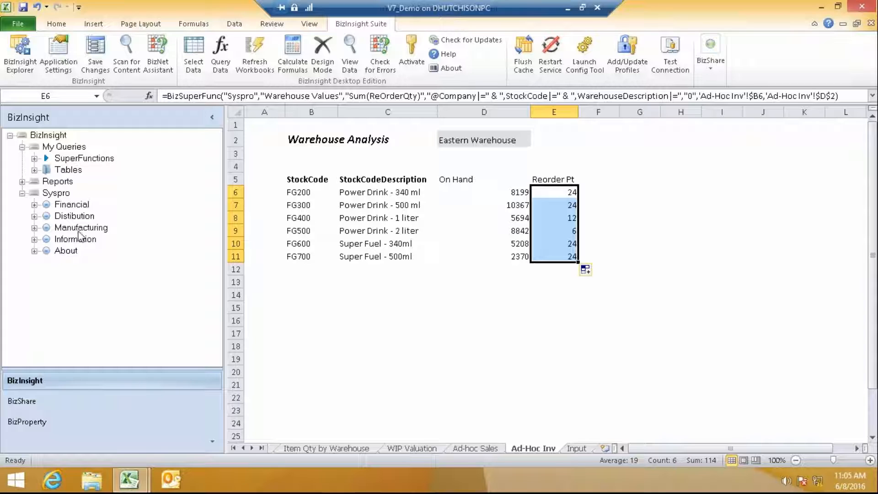
- Browse the Syspro Financial content for Customers, examining the Invoices, Payments and Sales Order entries
click(34, 205)
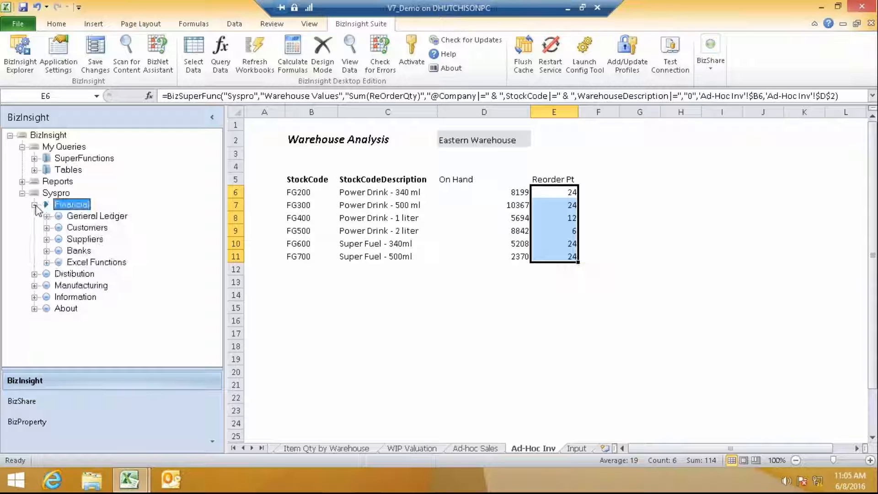
click(46, 227)
click(58, 239)
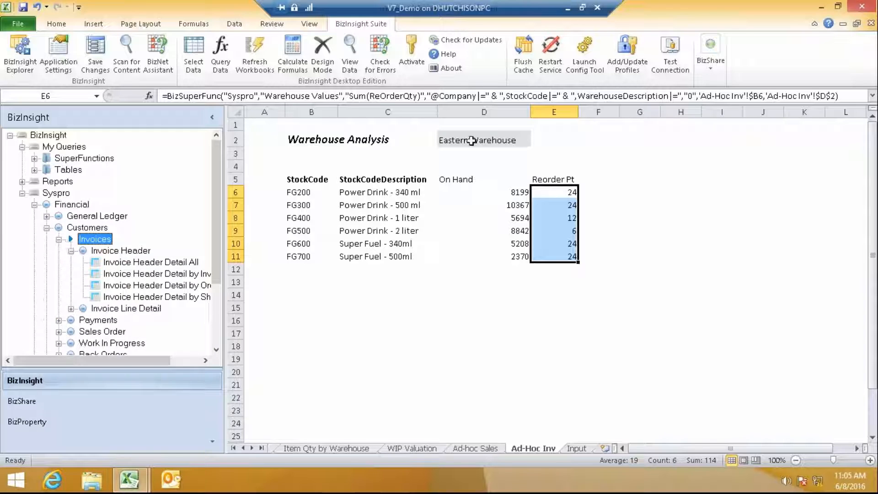
drag(219, 250, 225, 328)
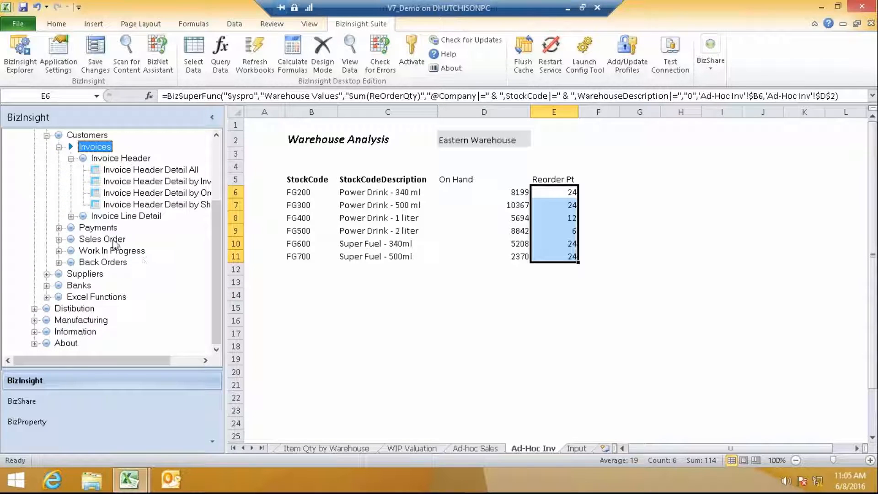
click(59, 227)
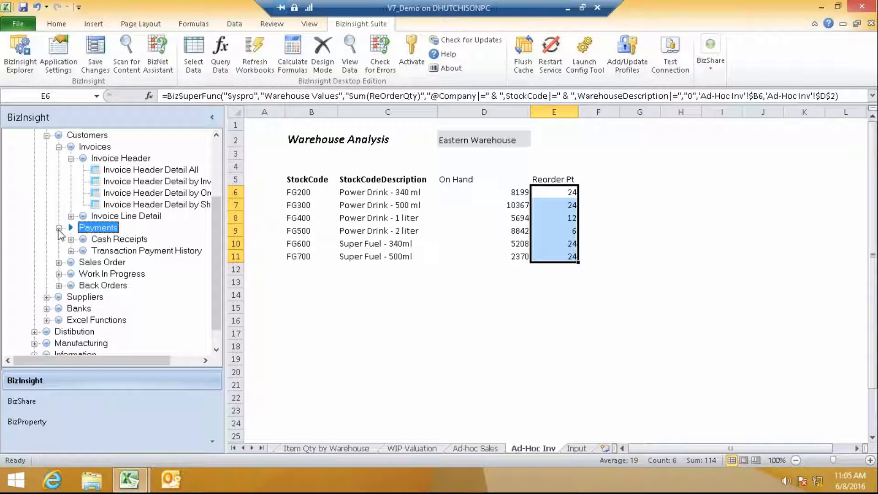
click(70, 251)
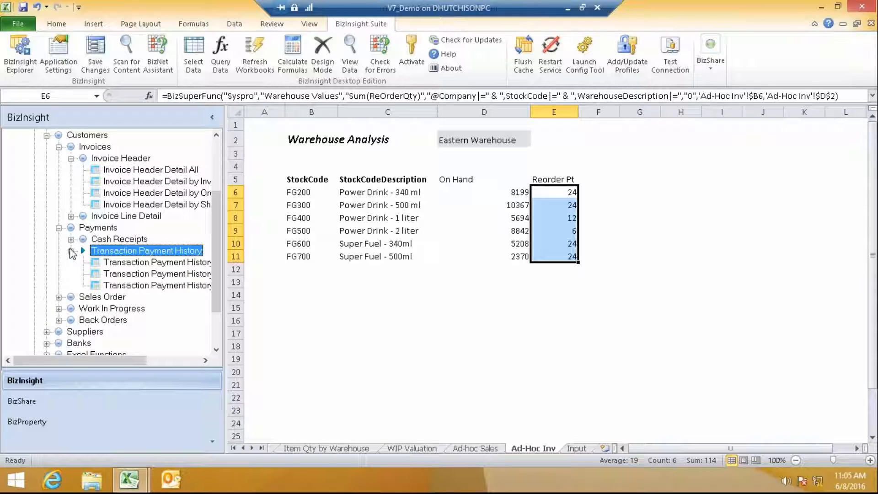
click(71, 251)
click(58, 227)
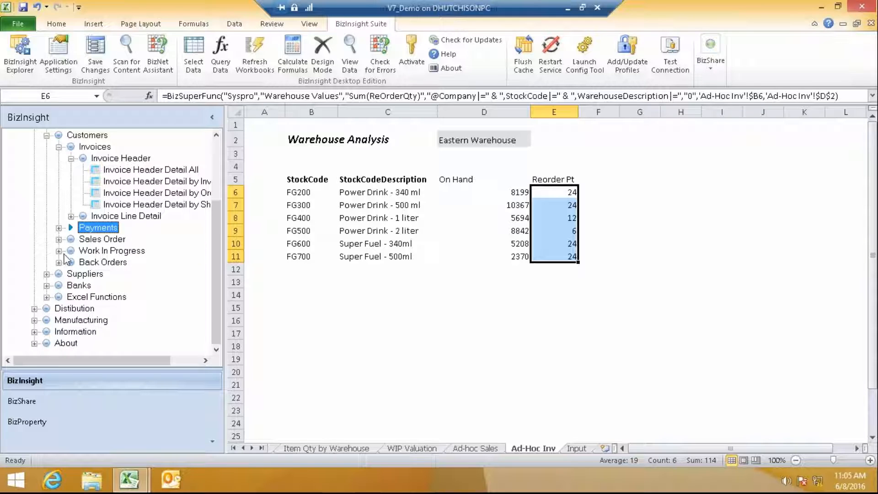
click(58, 239)
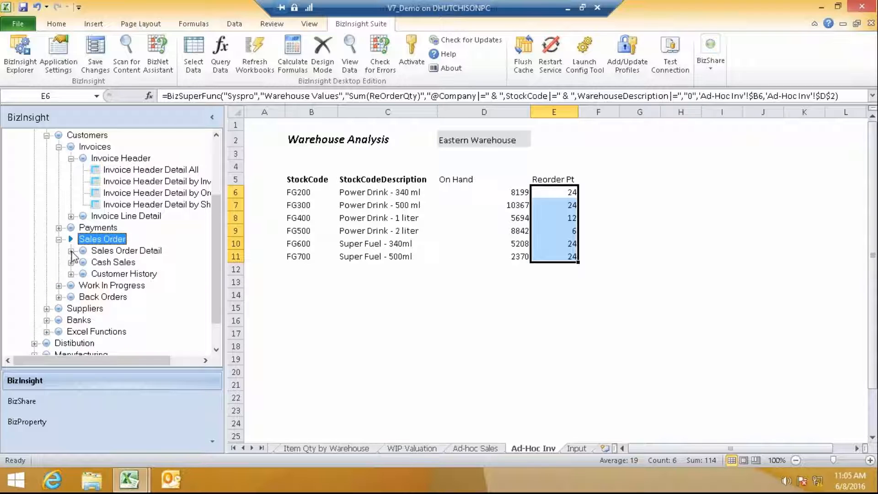
click(70, 251)
click(71, 251)
click(58, 239)
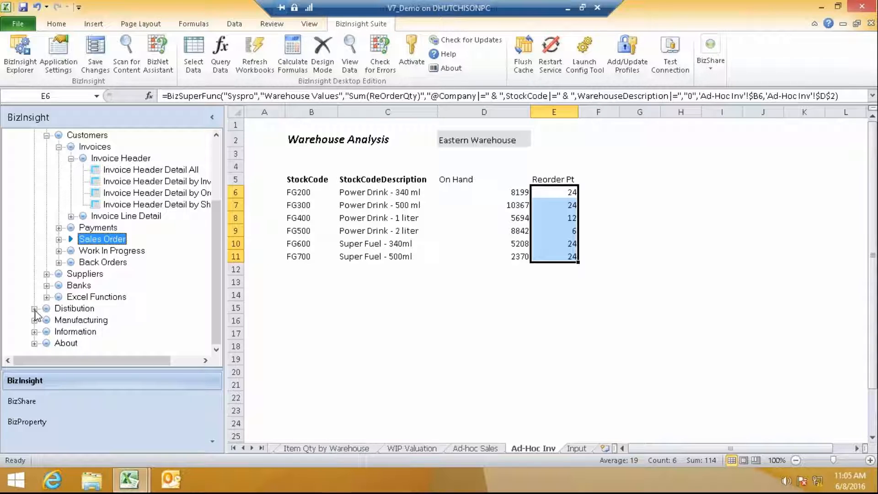
- Expand the Excel Functions entries in the Syspro tree, and enter 2010 in cell F2 and 5 in F3
click(47, 297)
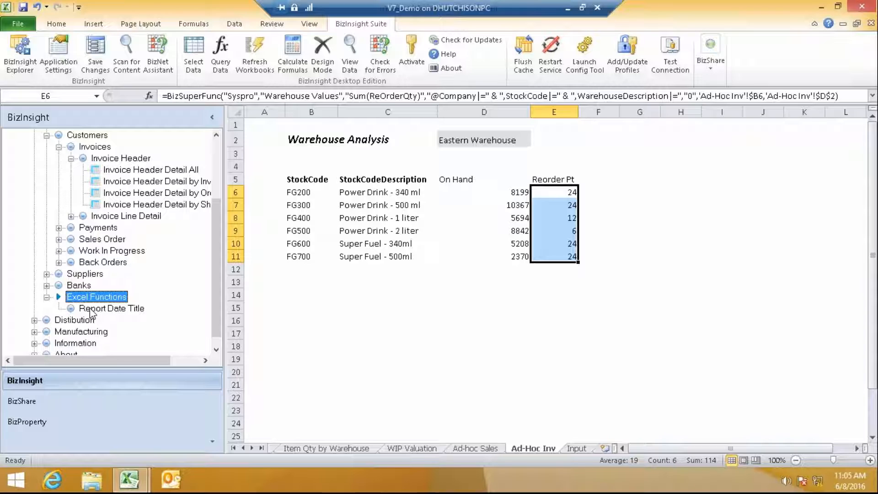
click(606, 143)
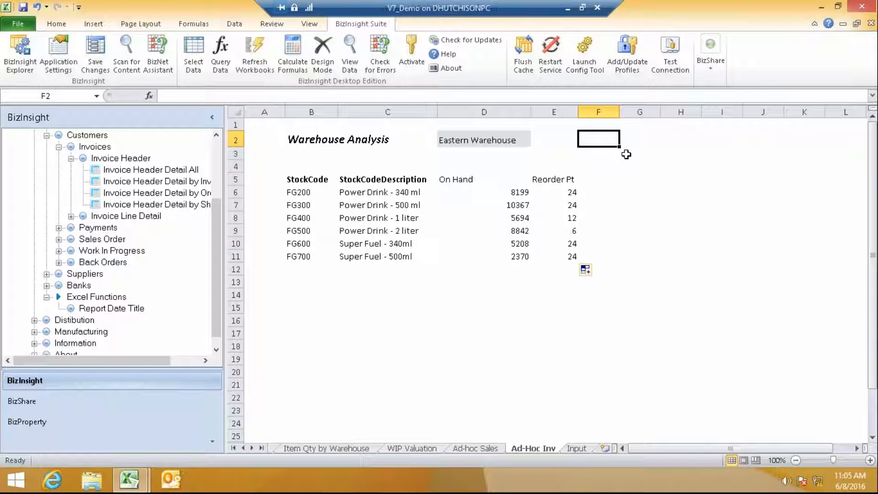
text(2010)
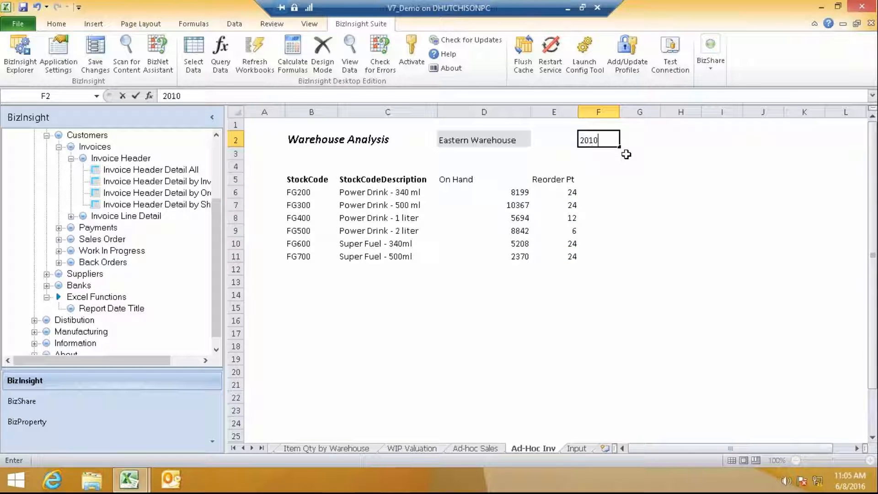
key(Return)
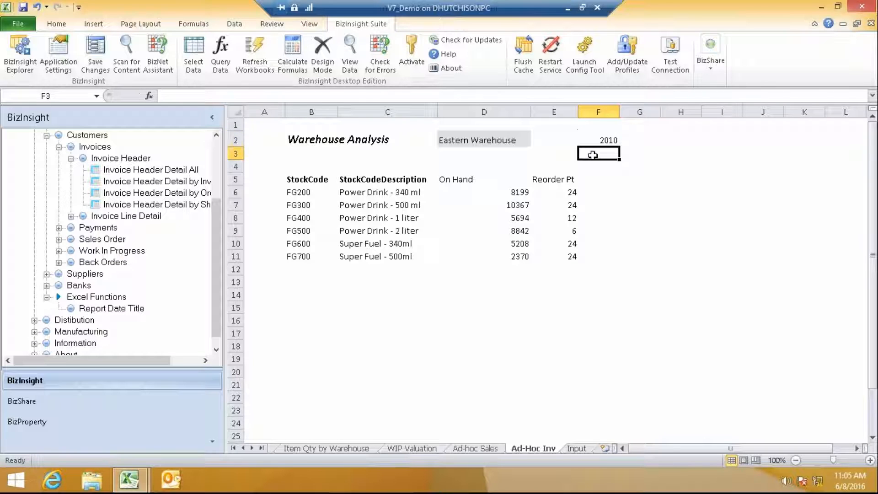
text(5)
key(Return)
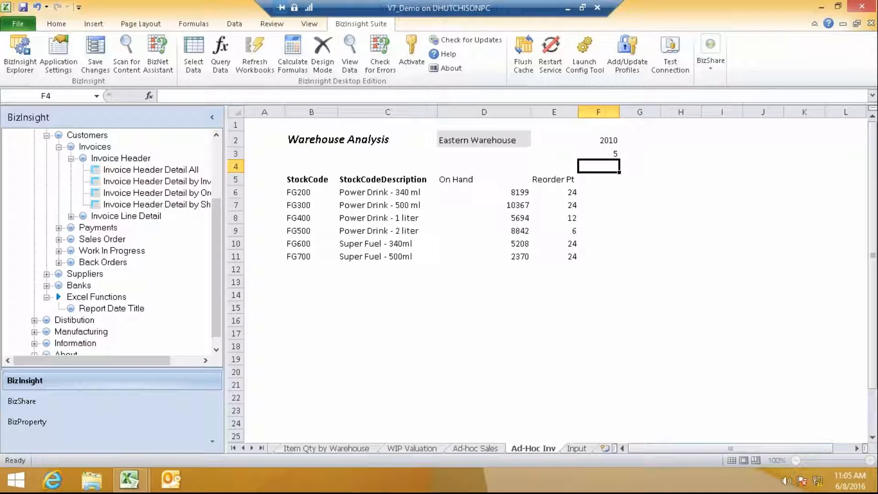
- Insert the Report Date Title function in cell D3, replacing its y and p placeholders with references to F2 and F3
drag(90, 311, 441, 163)
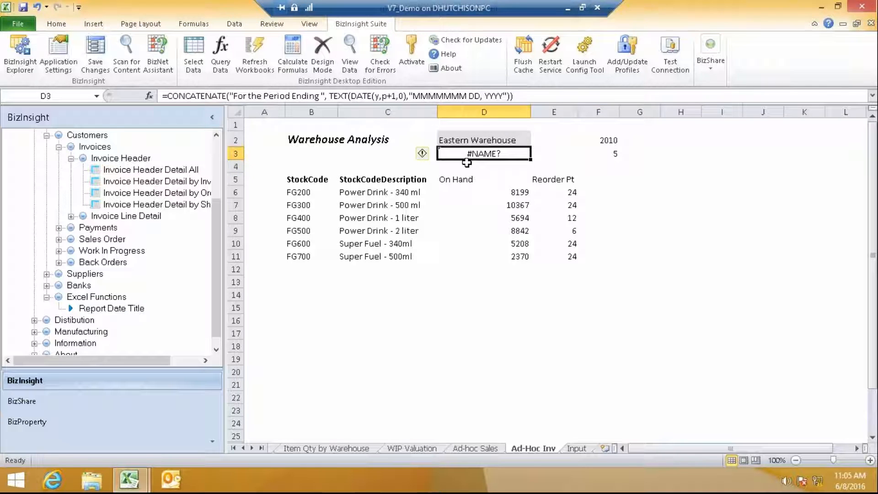
click(379, 95)
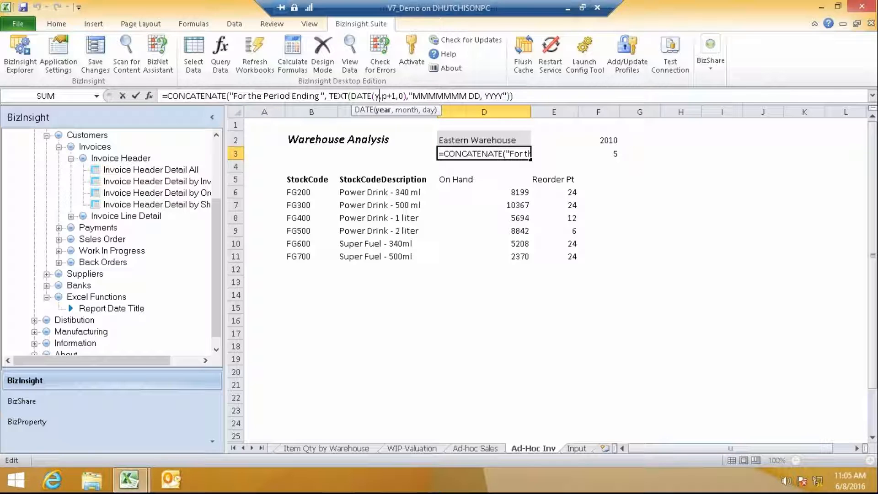
key(BackSpace)
click(607, 138)
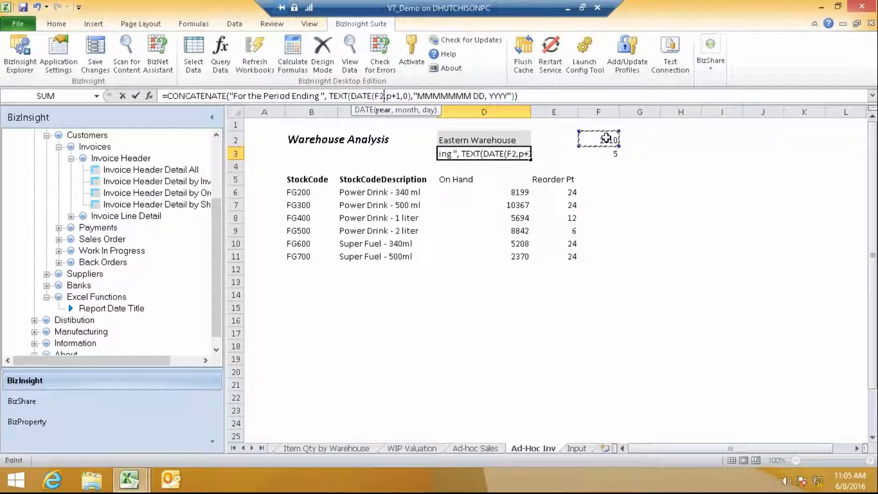
text(,)
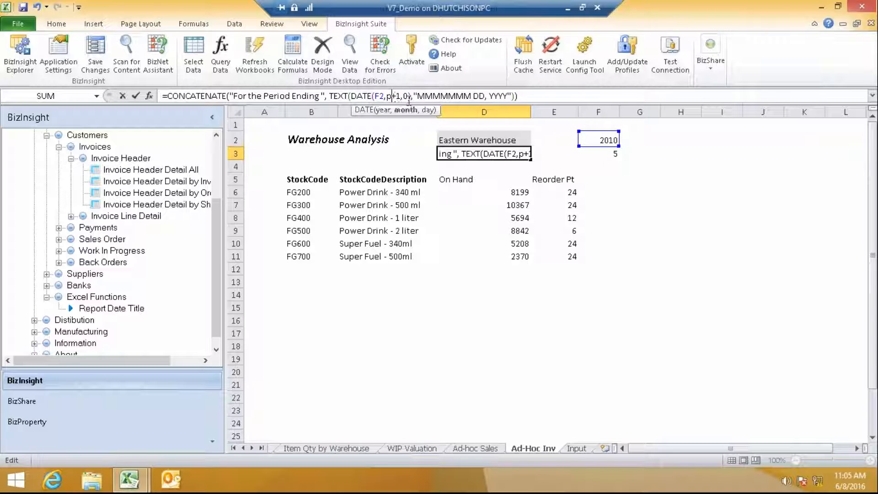
key(BackSpace)
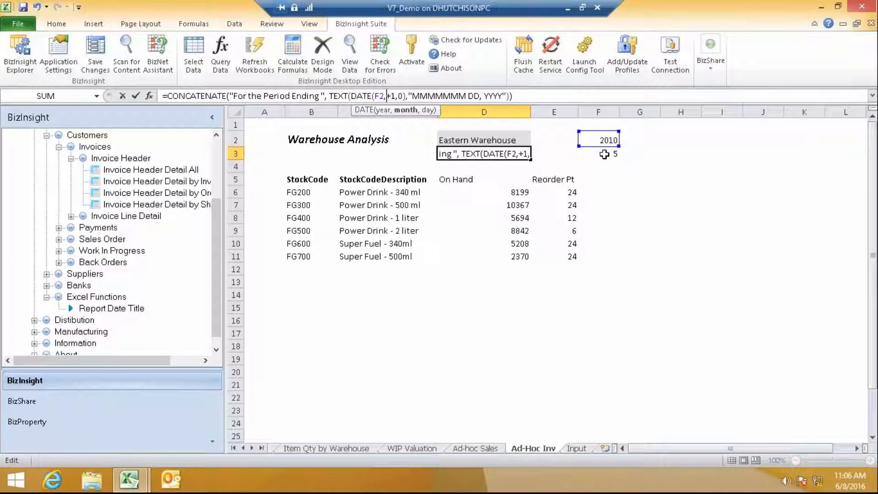
click(590, 153)
key(Return)
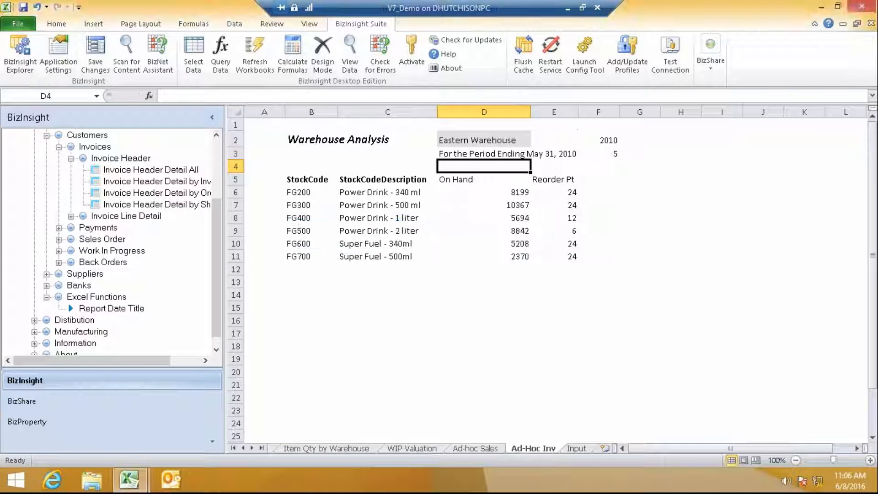
- Set the period in F3 to 6, collapse the Excel Functions entries, and check the title formula in D3
click(613, 154)
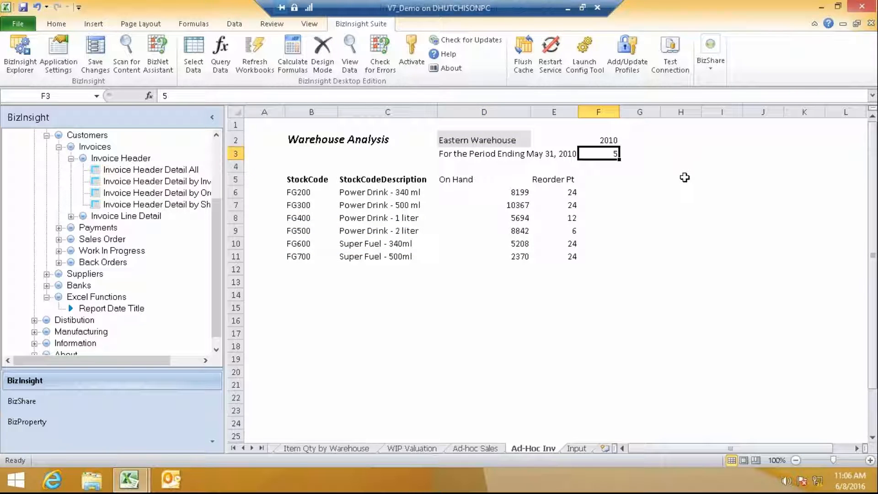
text(6)
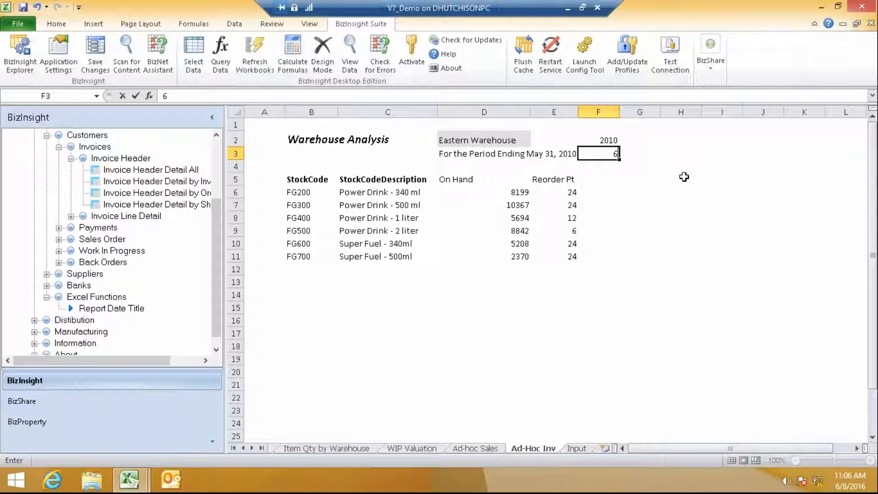
key(Return)
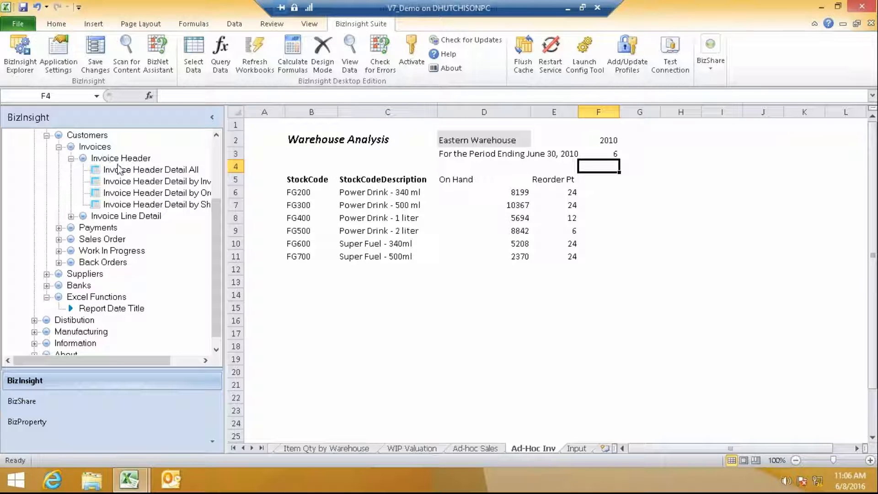
click(47, 297)
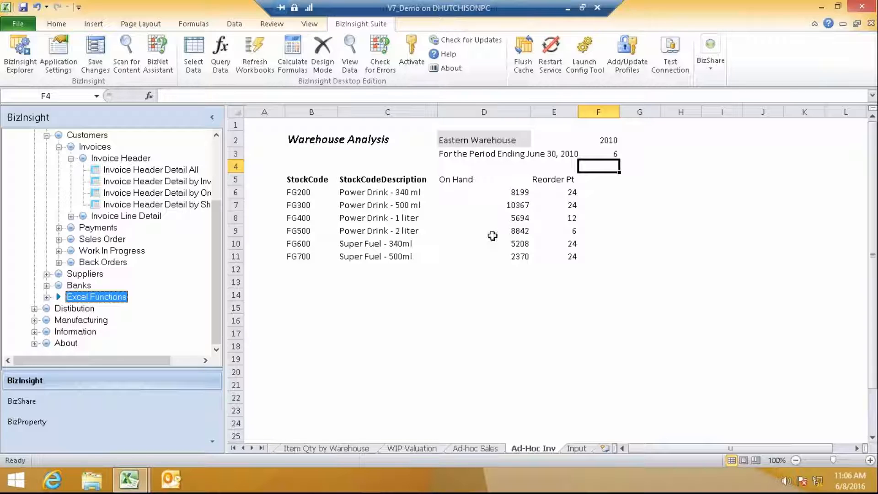
click(442, 154)
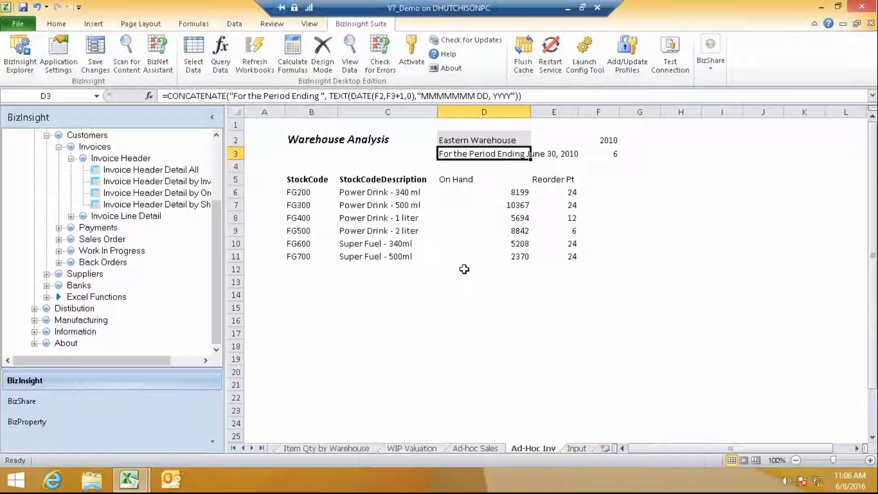
click(462, 268)
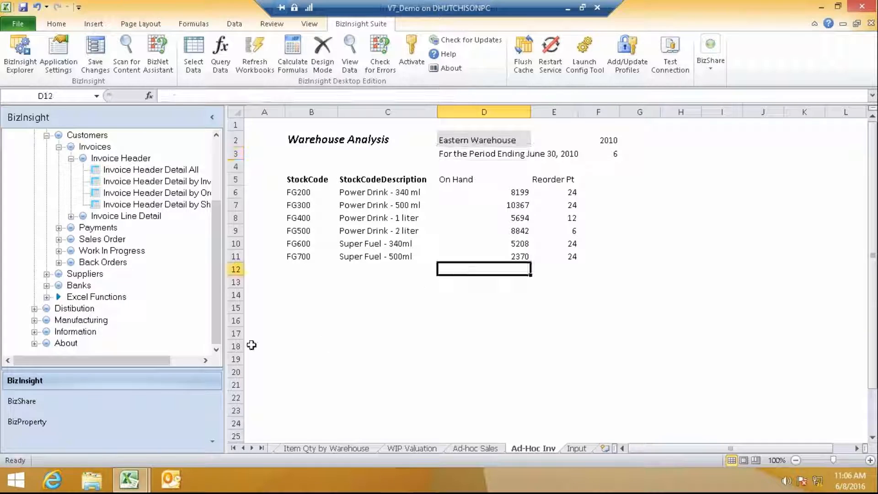
- Browse the Syspro Distribution, Manufacturing and Information content, and collapse the Invoices entries under Customers
click(34, 308)
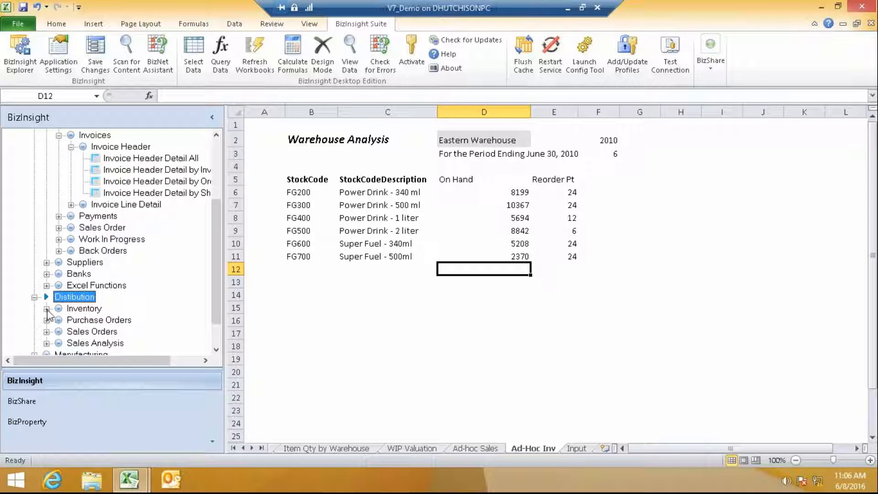
drag(217, 298, 206, 349)
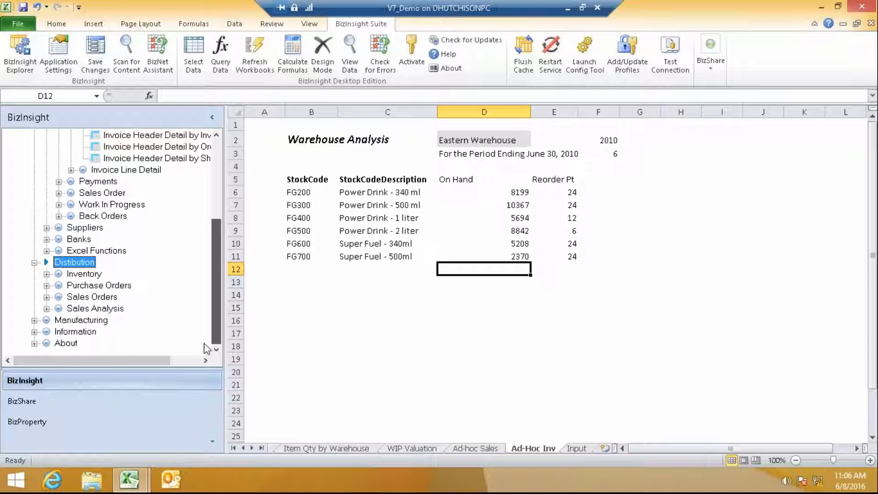
click(47, 274)
click(48, 274)
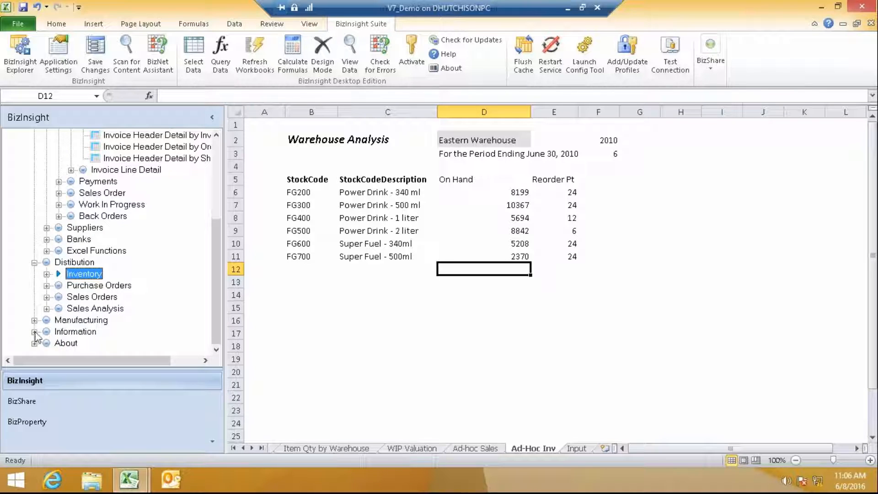
click(34, 320)
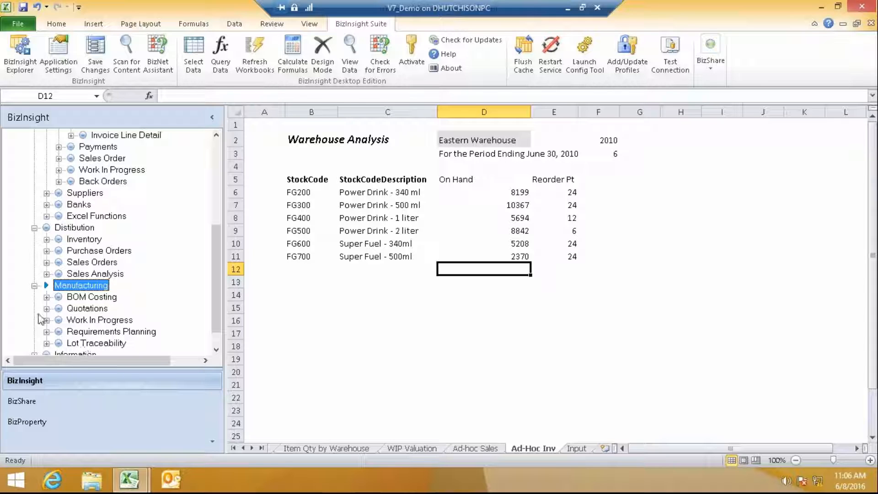
click(34, 285)
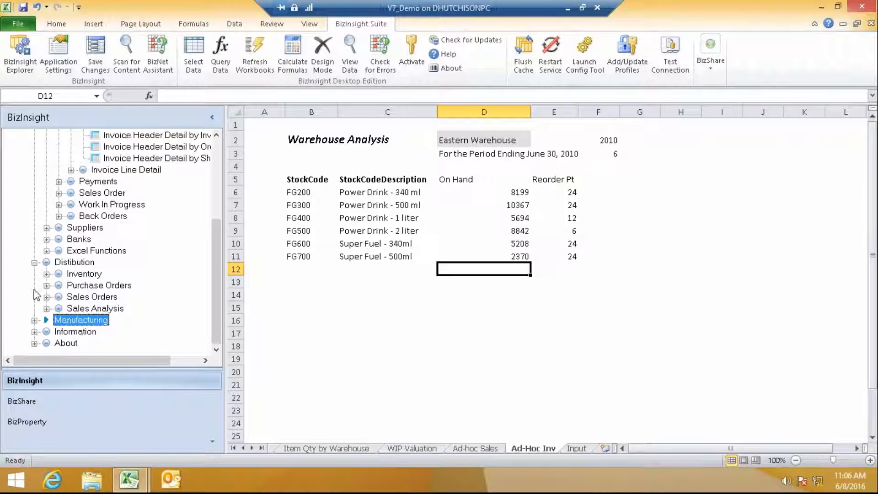
click(35, 332)
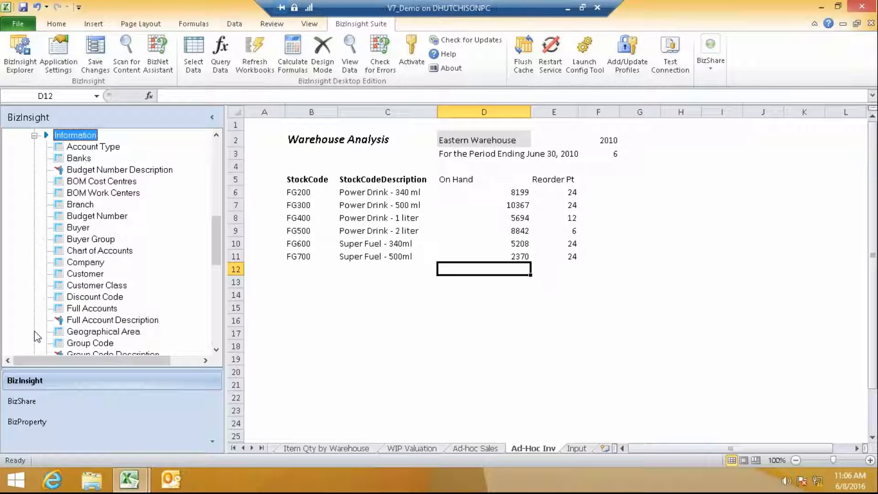
click(34, 135)
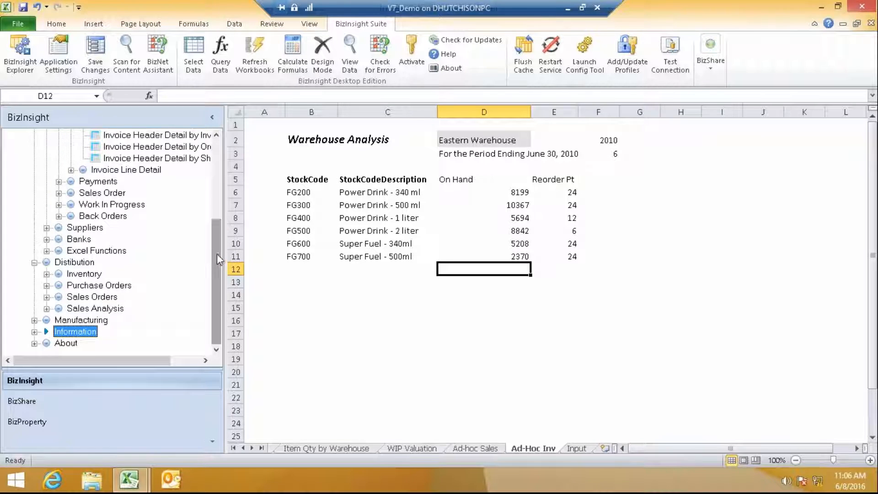
drag(220, 245, 217, 137)
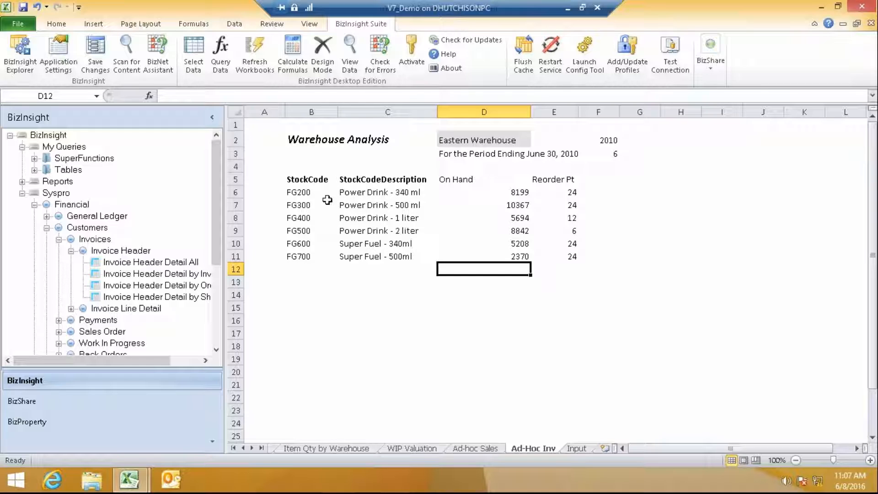
click(59, 239)
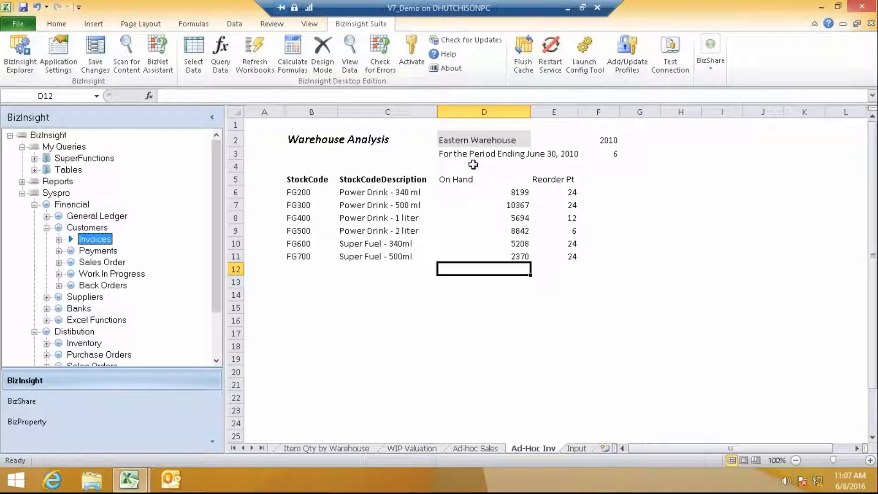
click(567, 8)
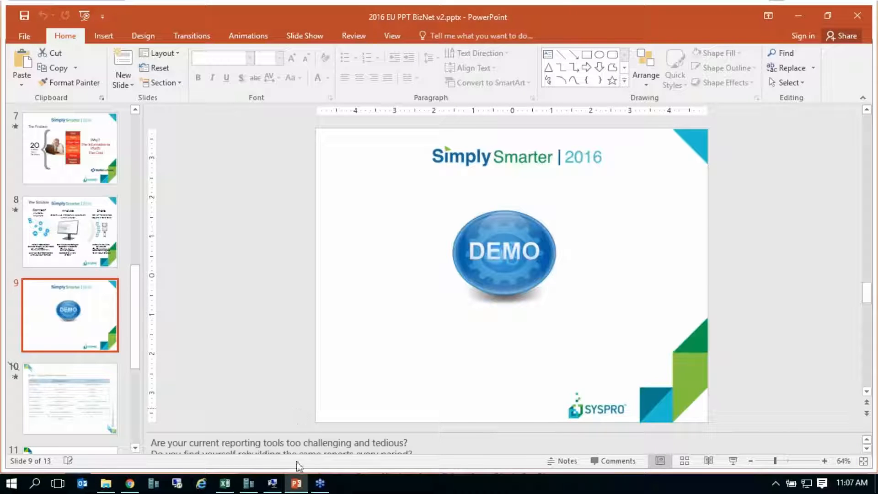
click(273, 483)
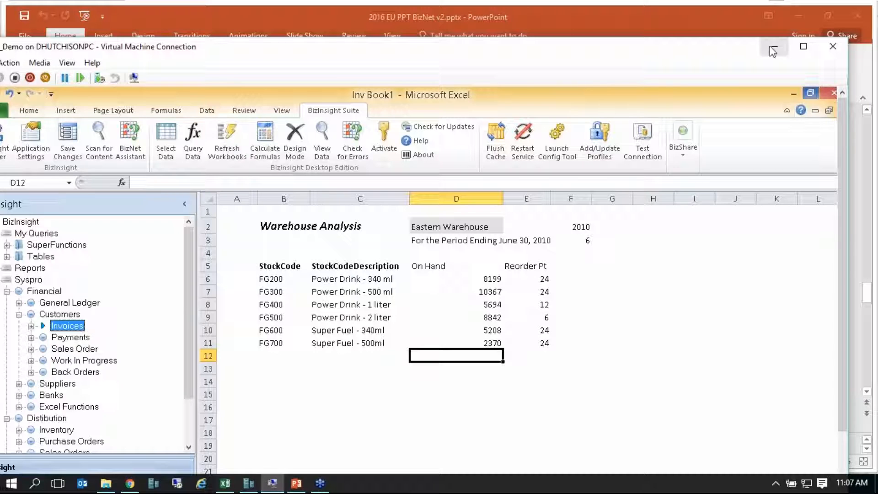
drag(724, 46, 743, 11)
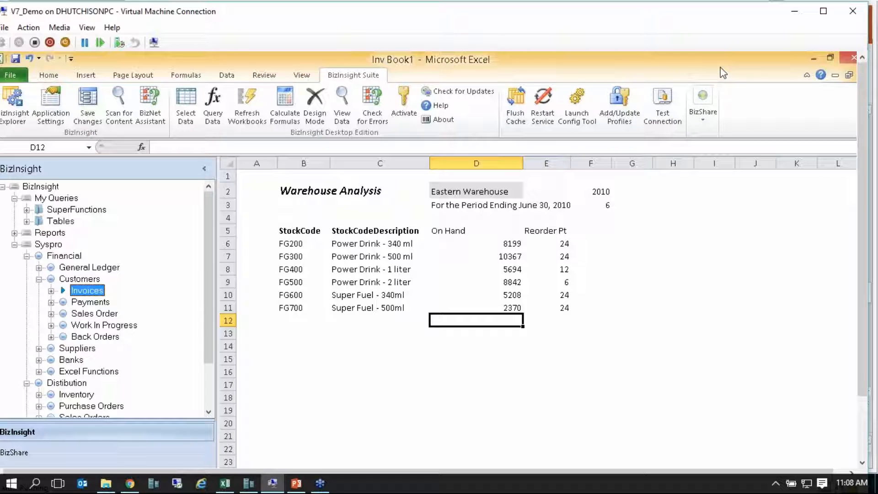
click(823, 11)
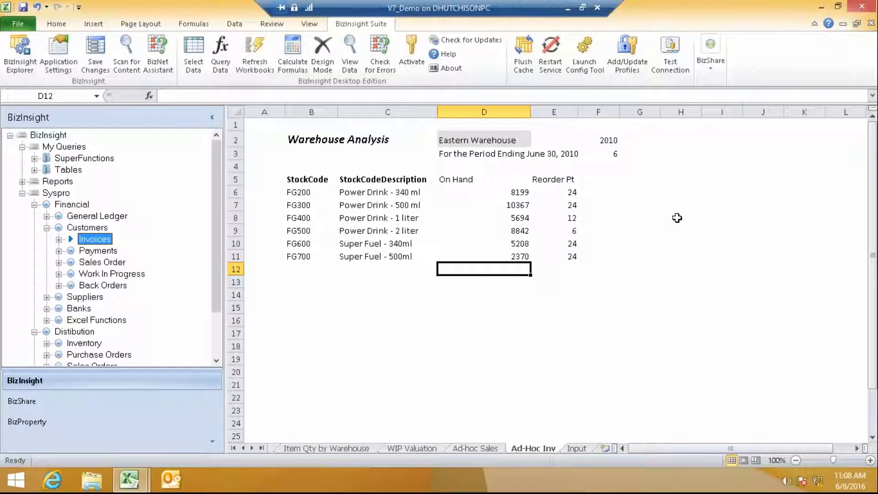
- Switch from the virtual machine to the Syspro BizBroadcast1 workbook in Excel and review its Cover, IS, Budget and Dashboard sheets
click(567, 9)
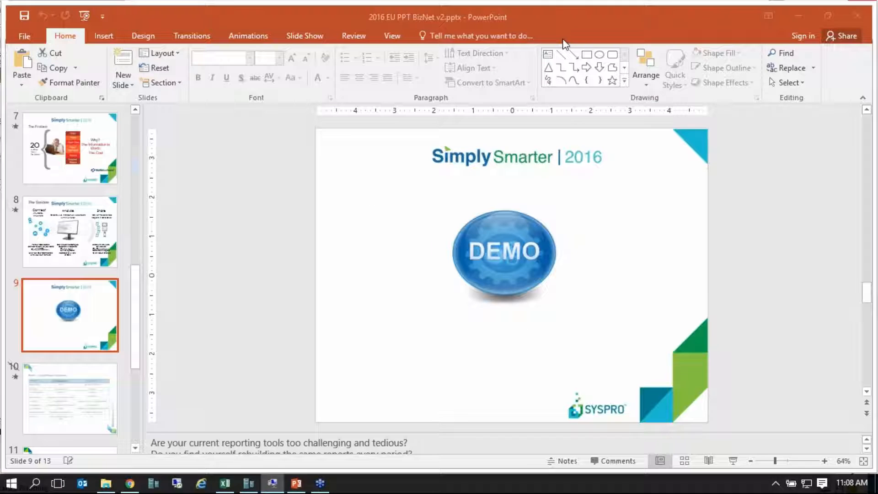
click(232, 484)
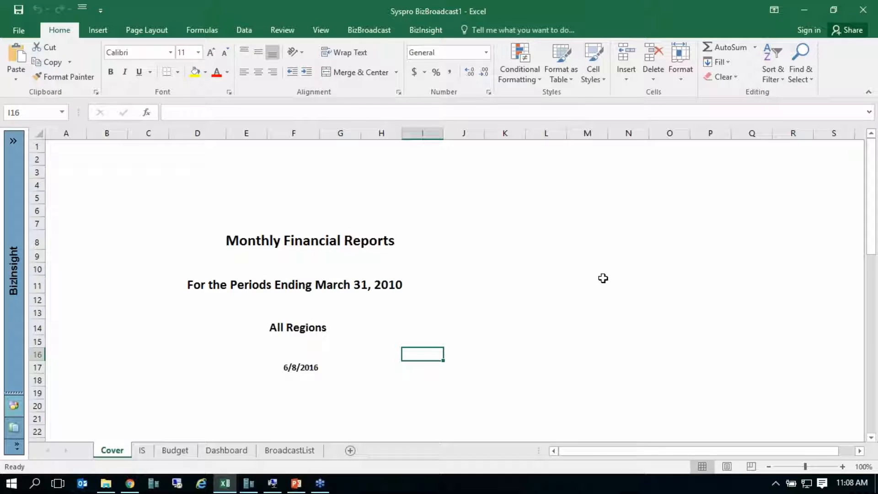
click(308, 350)
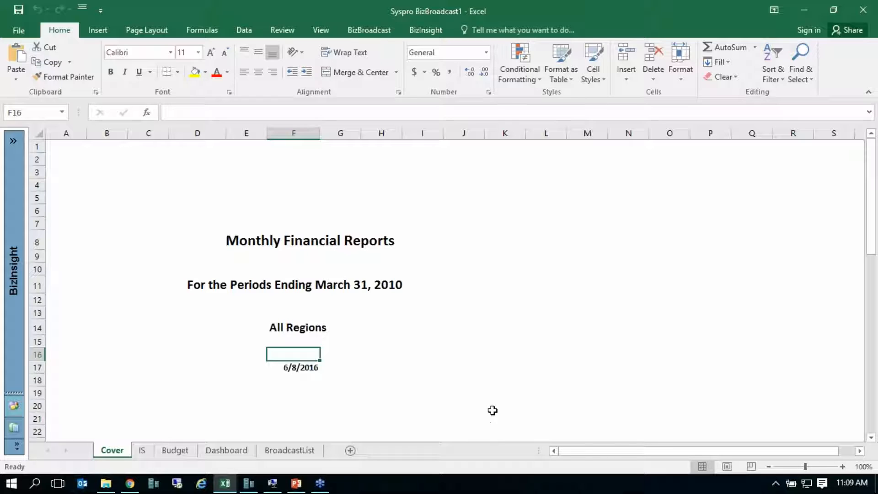
click(277, 326)
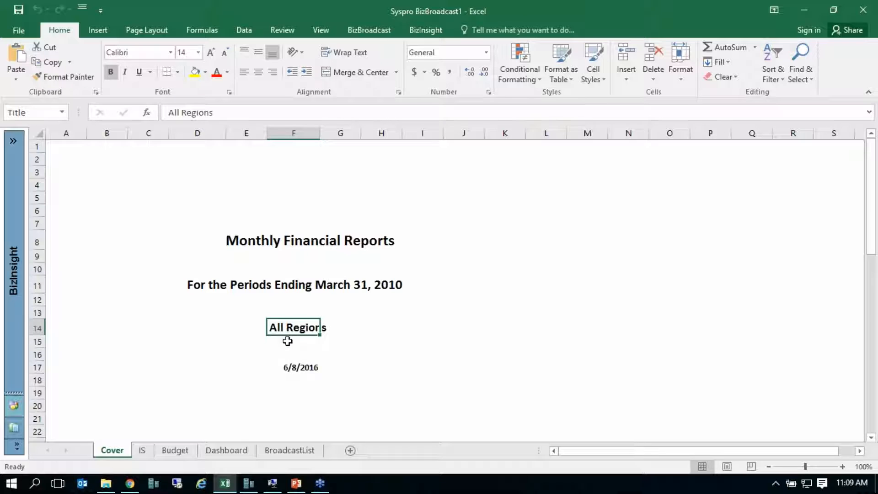
click(142, 450)
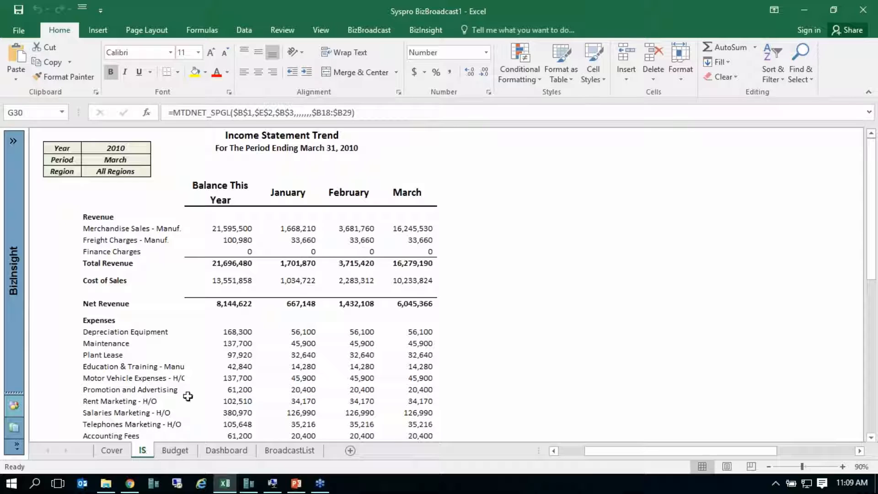
click(179, 450)
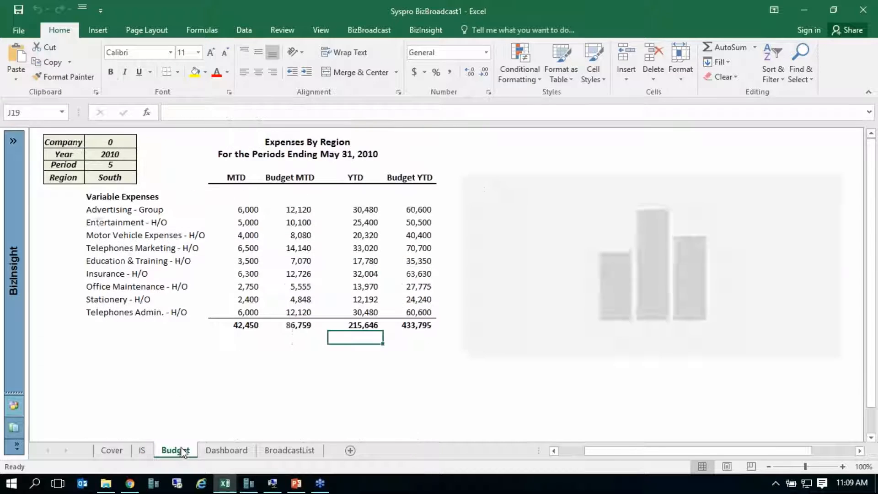
click(227, 451)
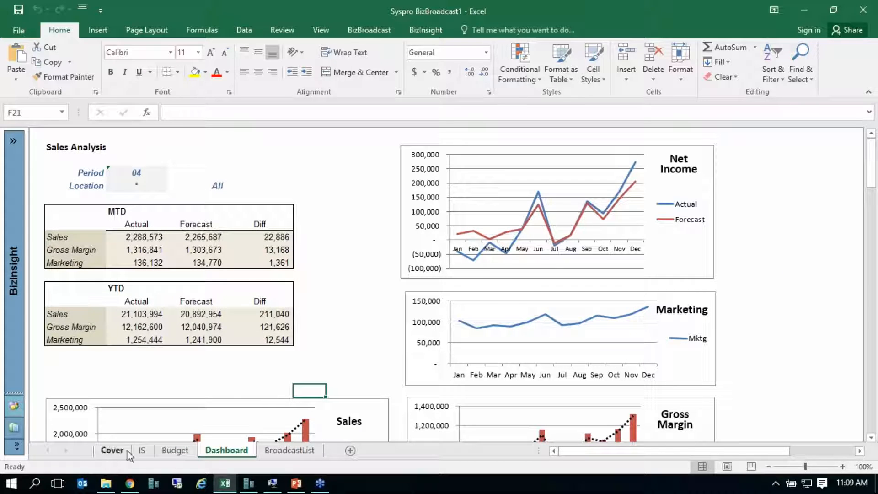
click(110, 451)
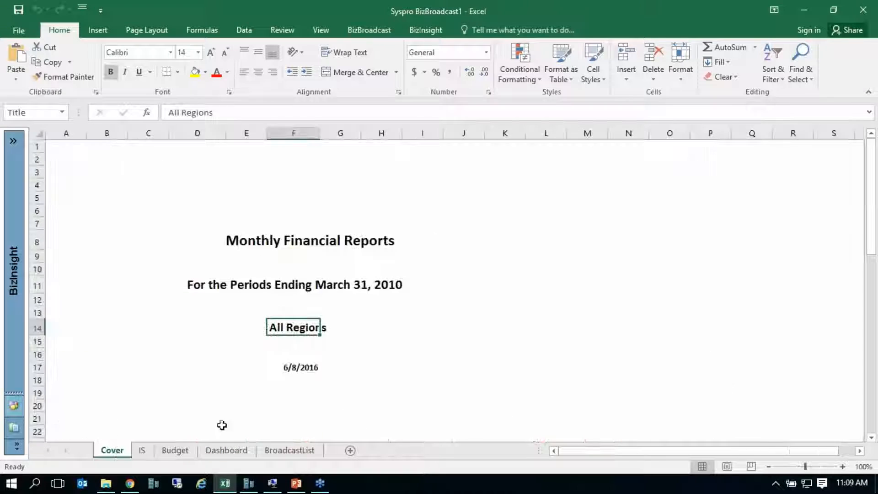
- Check the contents of the Published Reports folder in File Explorer and return to the workbook's Cover sheet
click(106, 486)
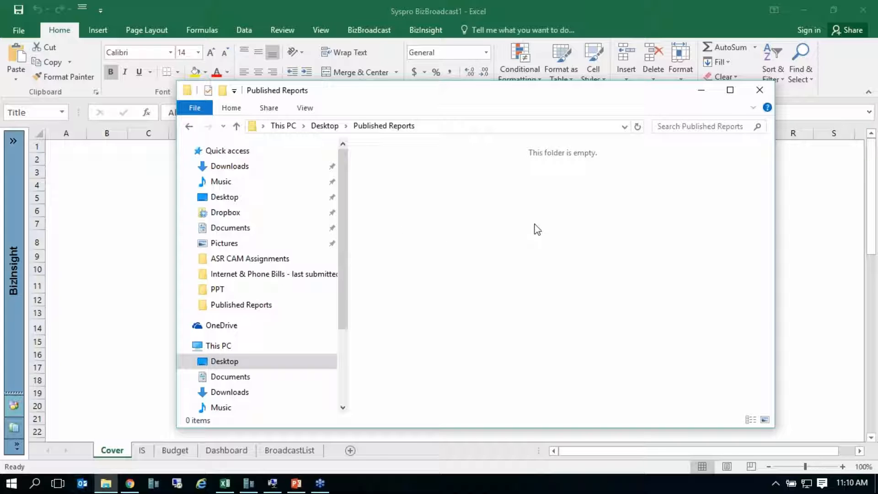
click(161, 233)
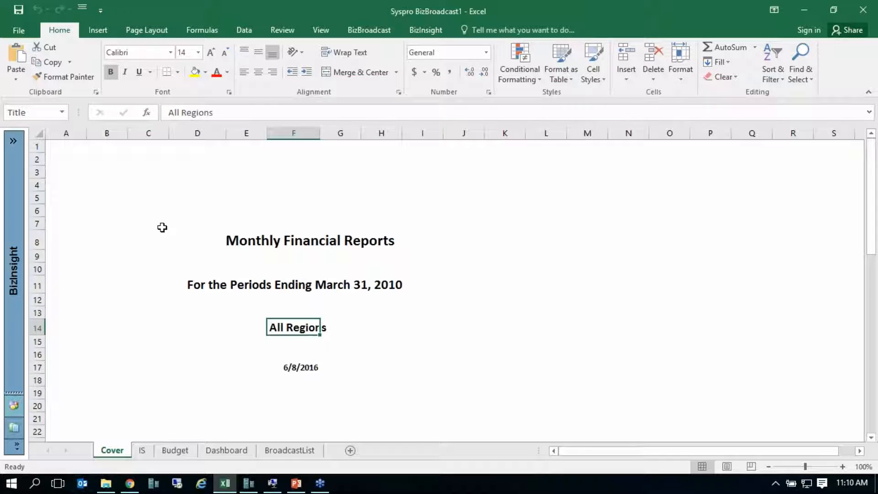
click(160, 339)
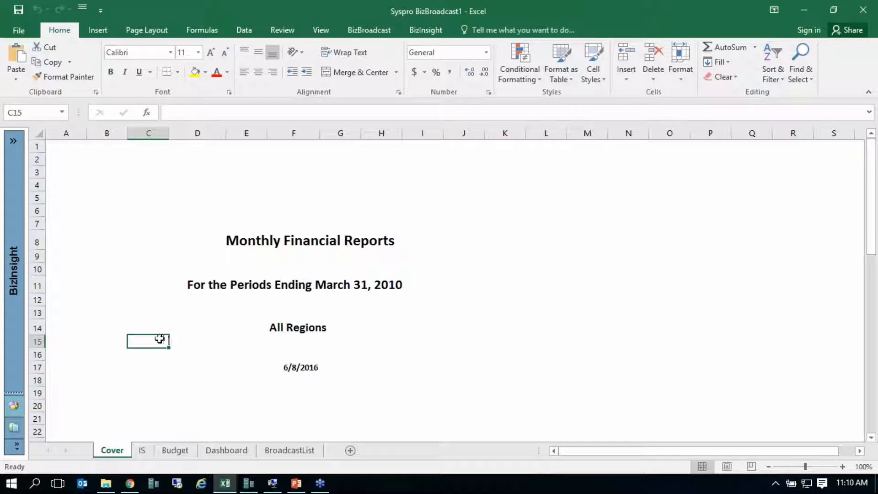
click(298, 346)
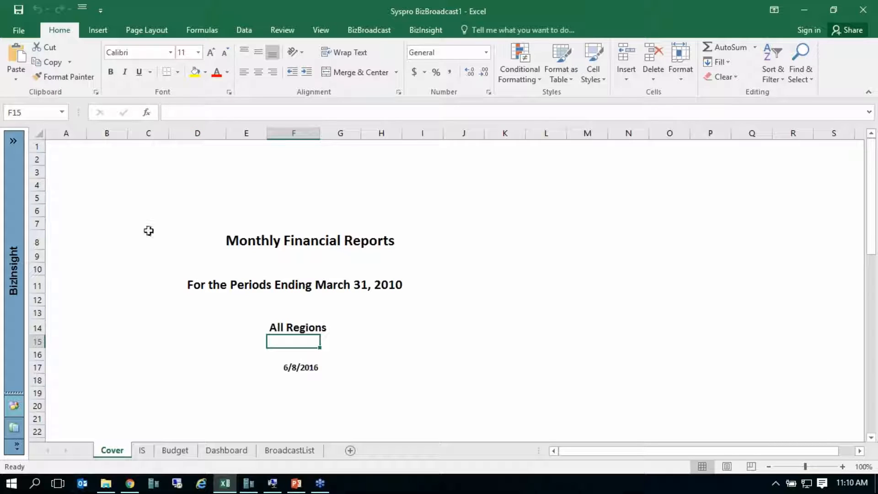
- Run the BizBroadcast report distribution immediately, dismiss its summary report, and show the Published Reports folder in File Explorer
click(359, 31)
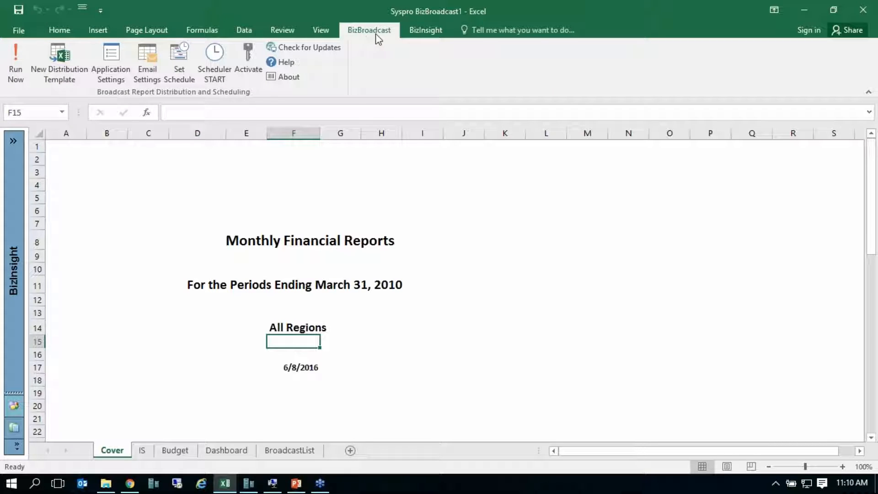
click(17, 68)
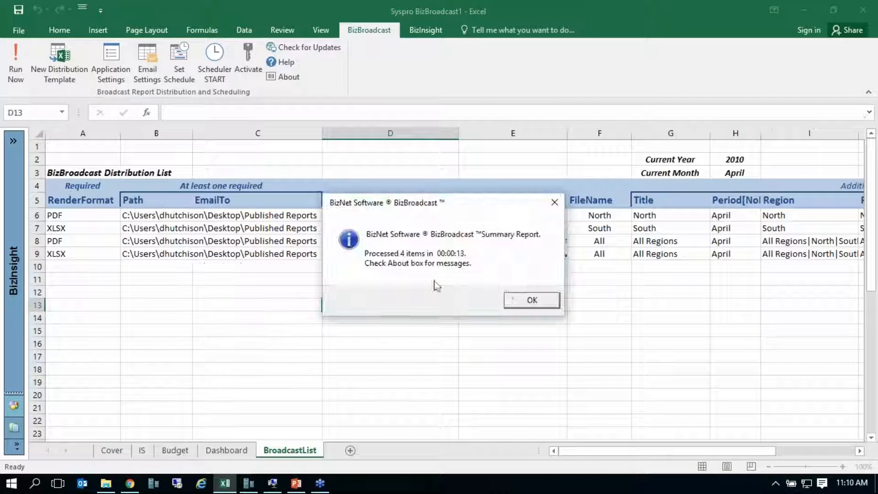
click(529, 300)
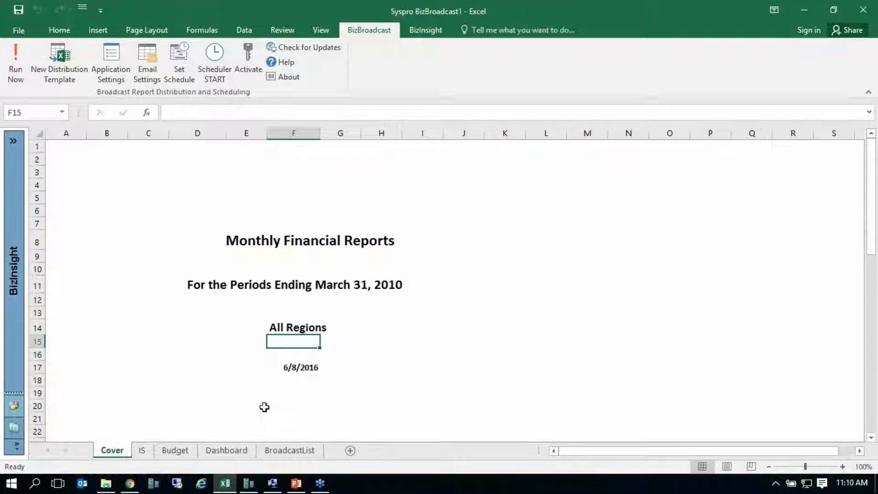
click(107, 485)
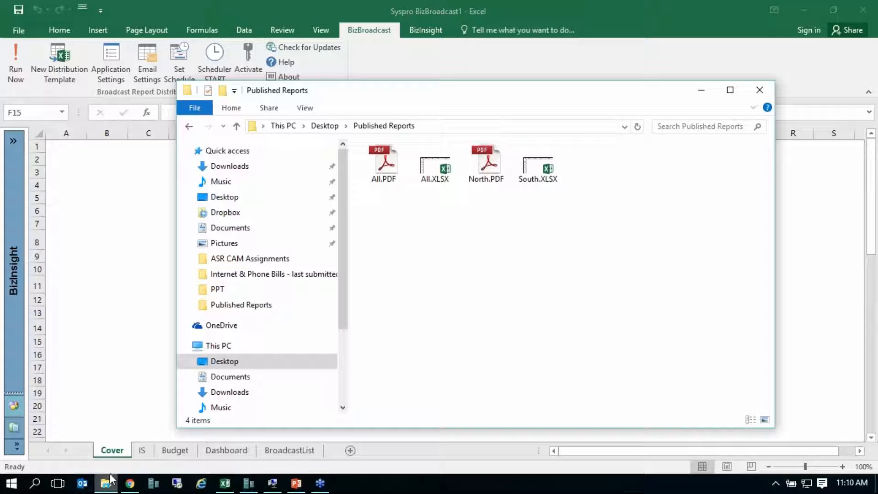
- Open the published South.XLSX in Excel, enable its content, and review the Budget and IS-South sheets
double_click(546, 179)
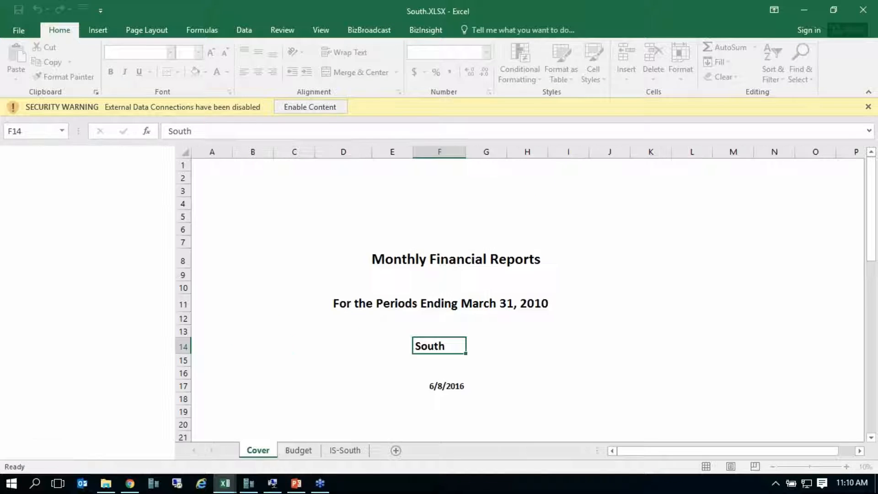
click(310, 107)
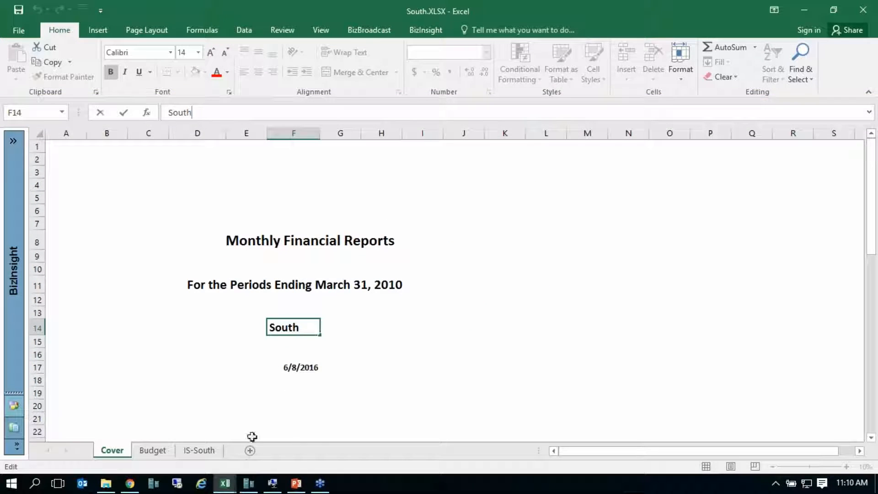
click(162, 454)
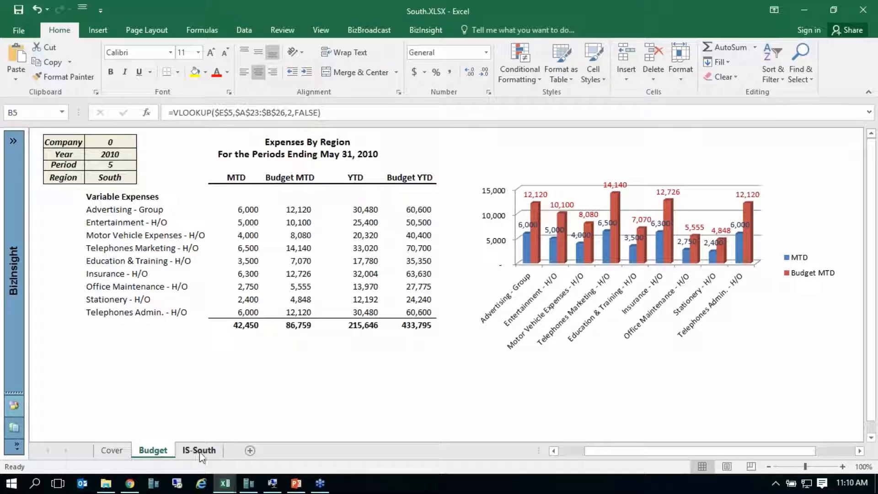
click(200, 454)
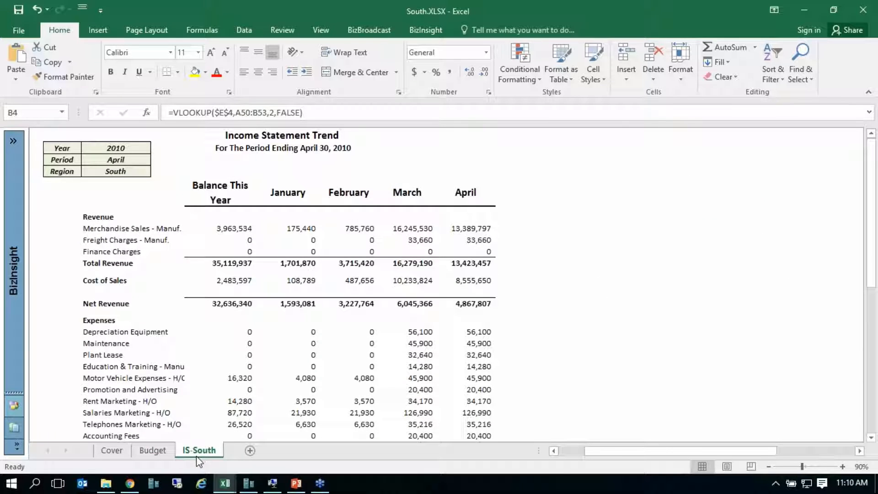
- Show the BizNet DrillDown options for the Merchandise Sales year balance on IS-South and dismiss them without choosing one
right_click(239, 227)
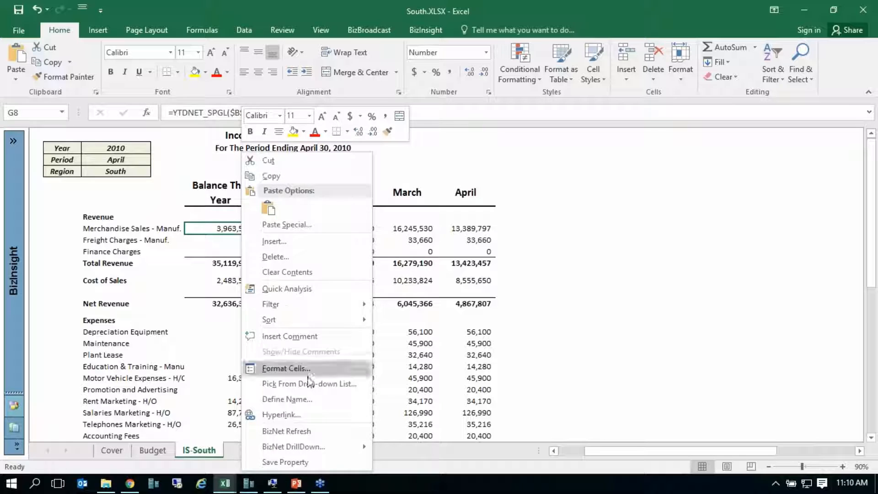
mouse_move(345, 451)
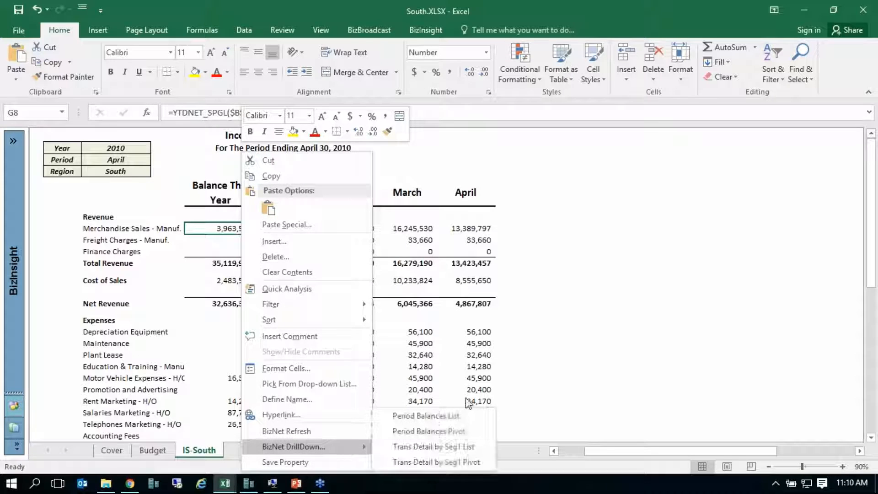
click(527, 377)
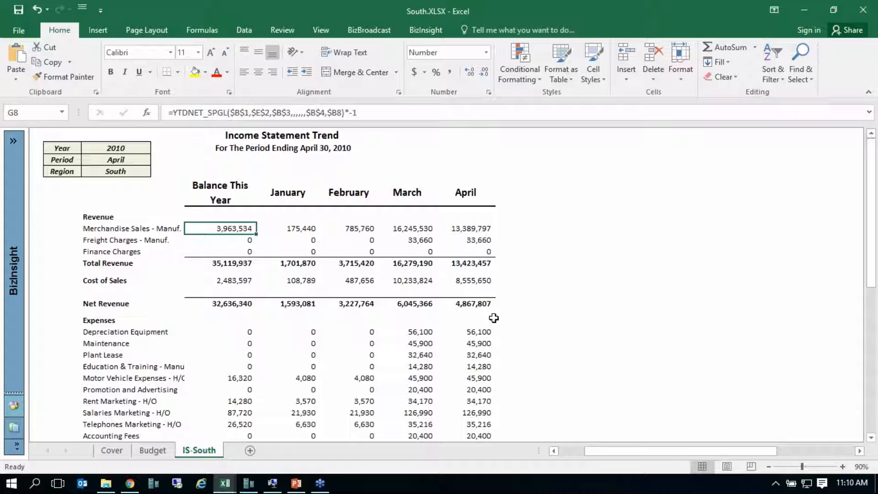
- Open All.XLSX from the Published Reports folder in File Explorer, enable its content, and view the Dashboard sheet
click(107, 488)
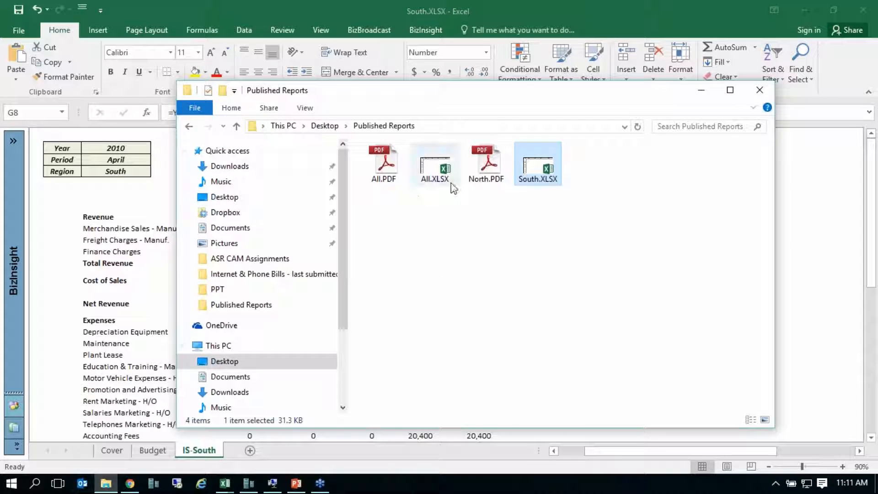
click(436, 174)
double_click(436, 173)
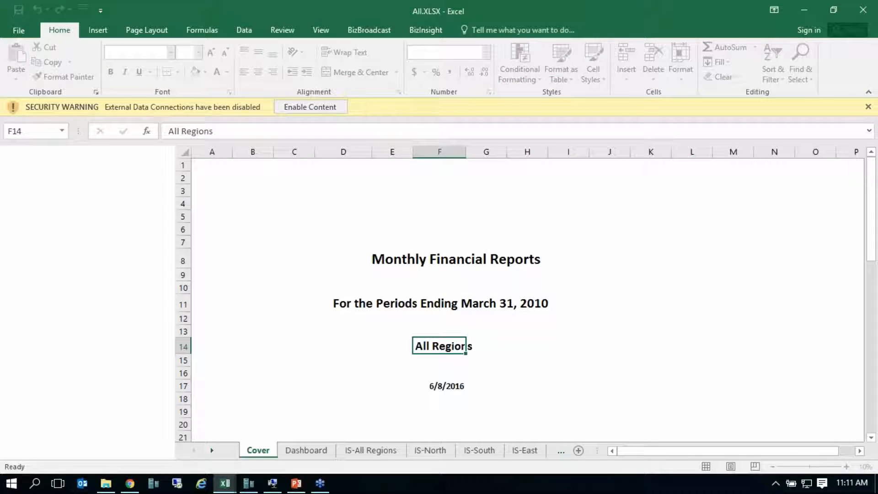
click(317, 111)
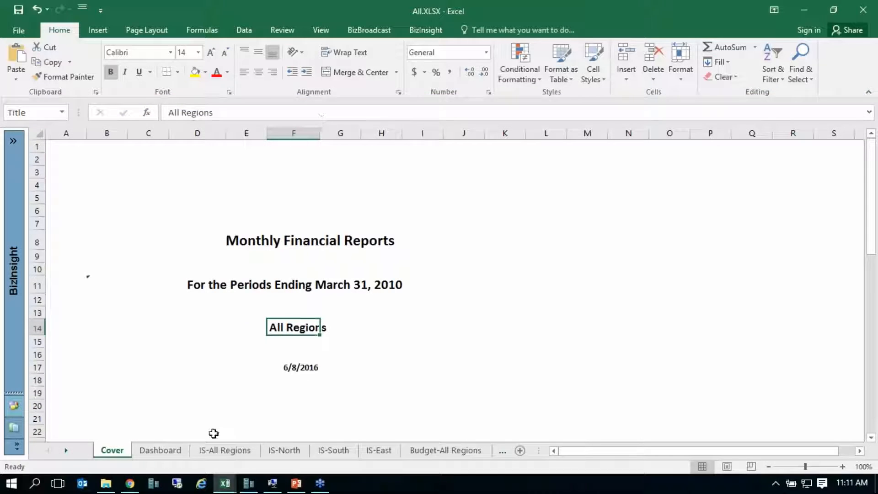
click(173, 453)
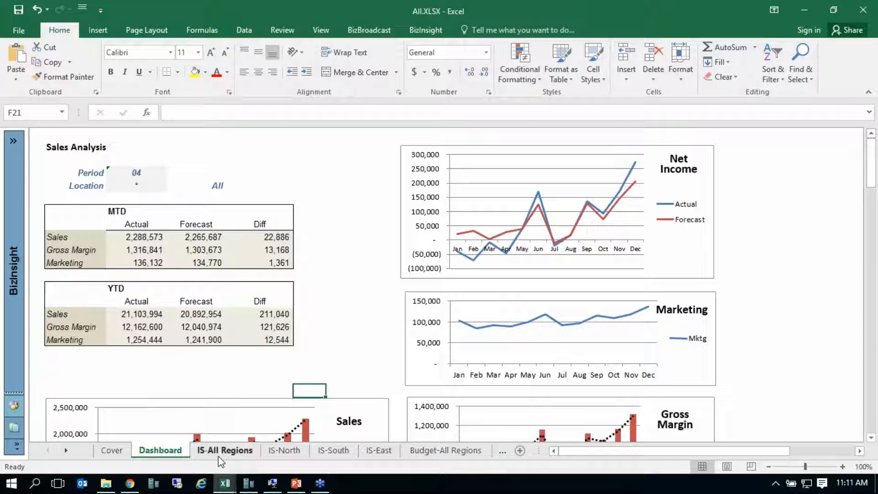
- Review the income statement sheets in All.XLSX for all regions, North, South and East
click(218, 455)
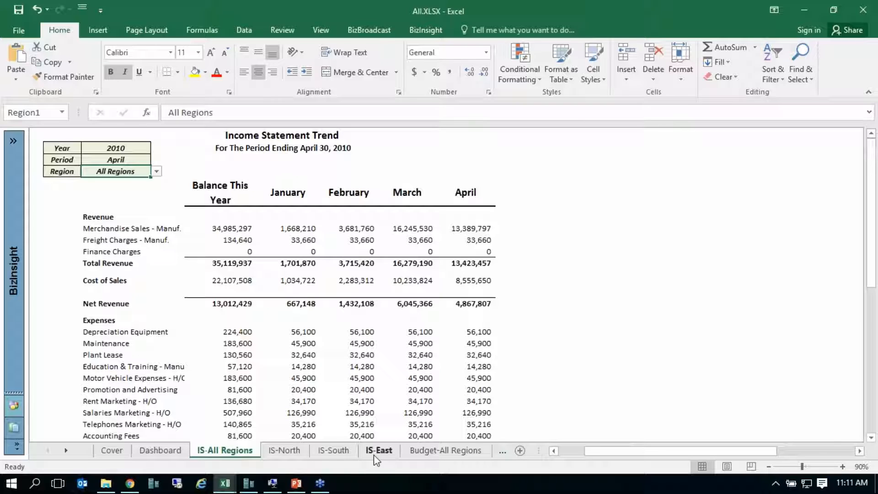
click(271, 453)
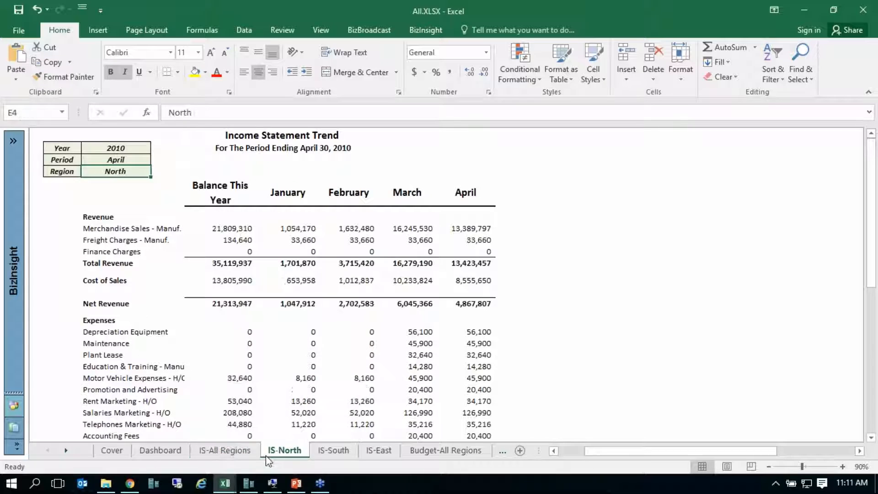
click(331, 452)
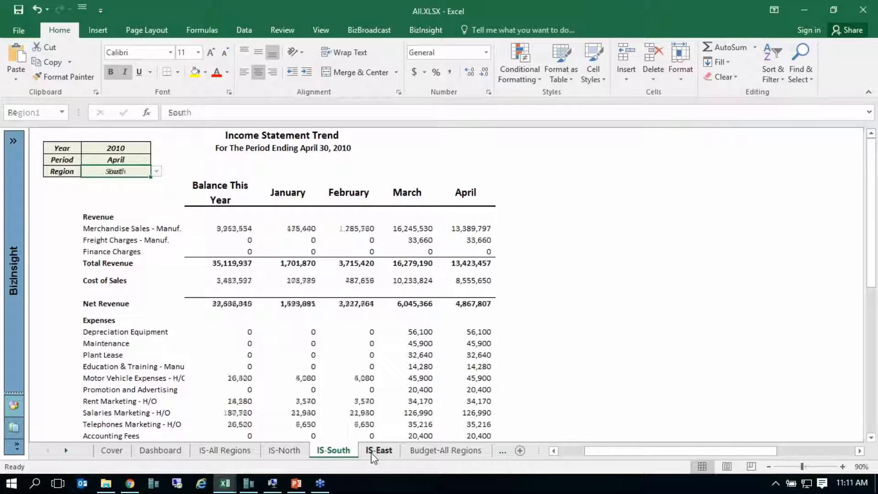
click(376, 452)
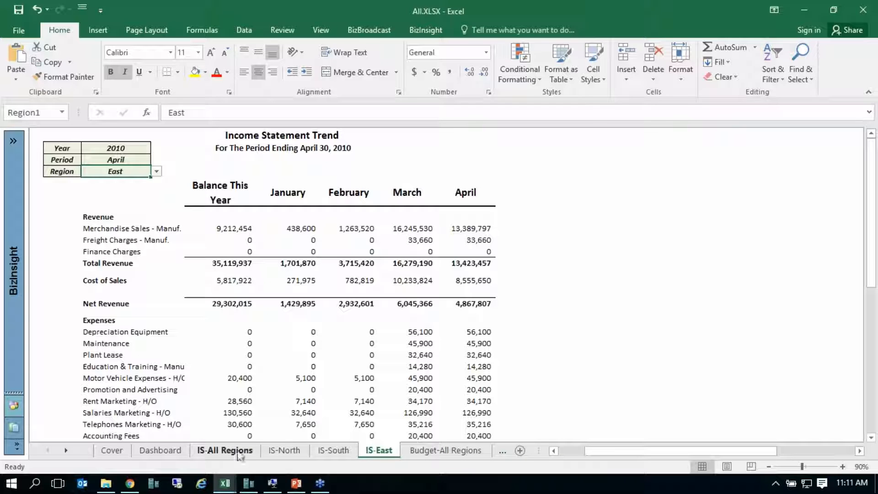
- Review the budget sheets in All.XLSX, from Budget-All Regions through Budget-East
click(430, 450)
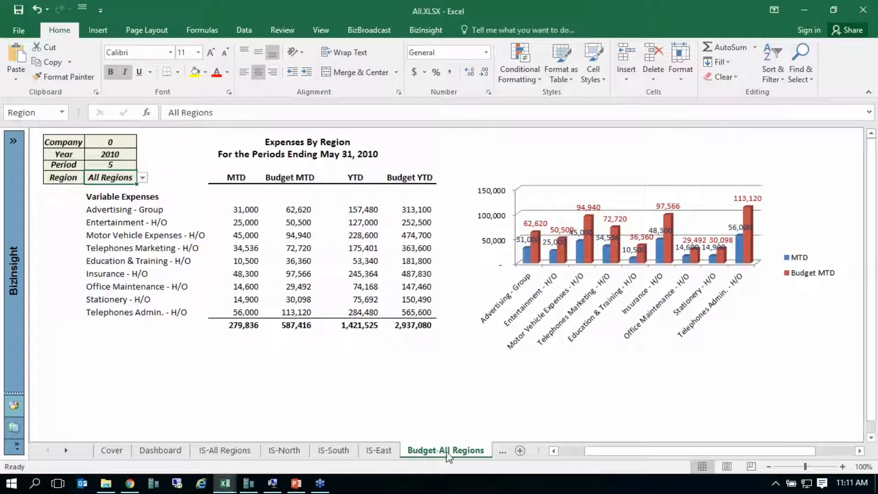
click(66, 450)
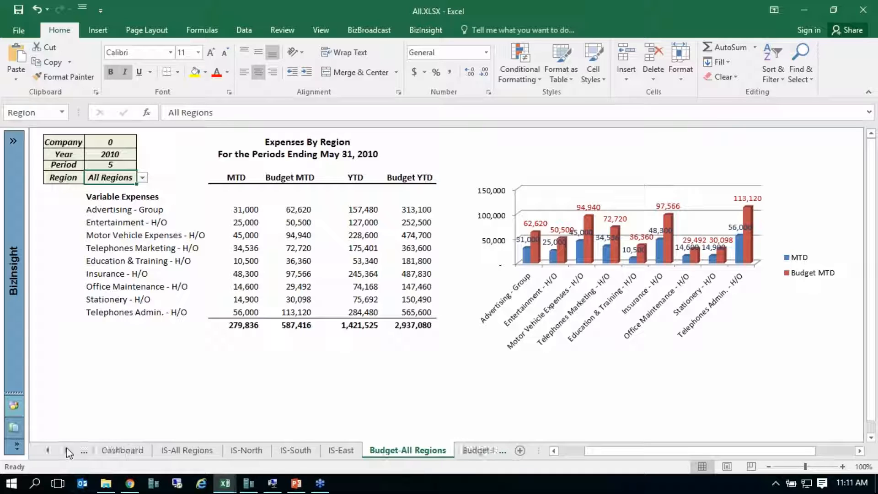
click(66, 450)
click(432, 452)
click(479, 452)
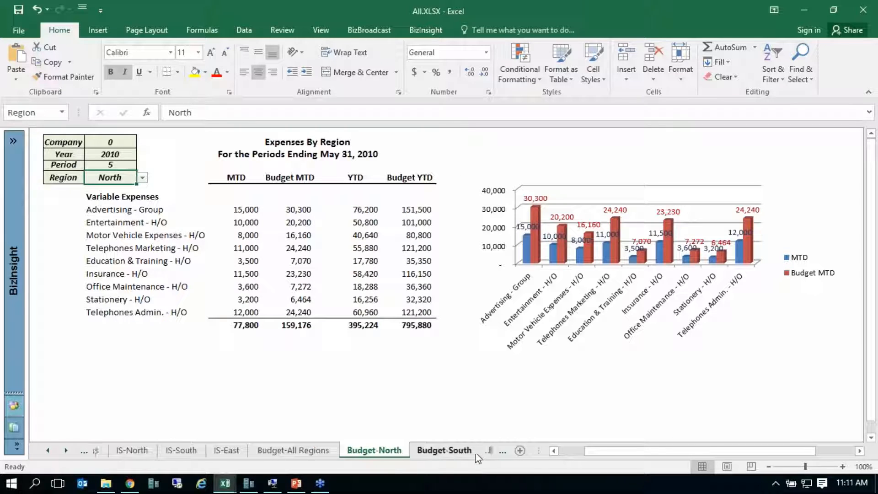
click(478, 451)
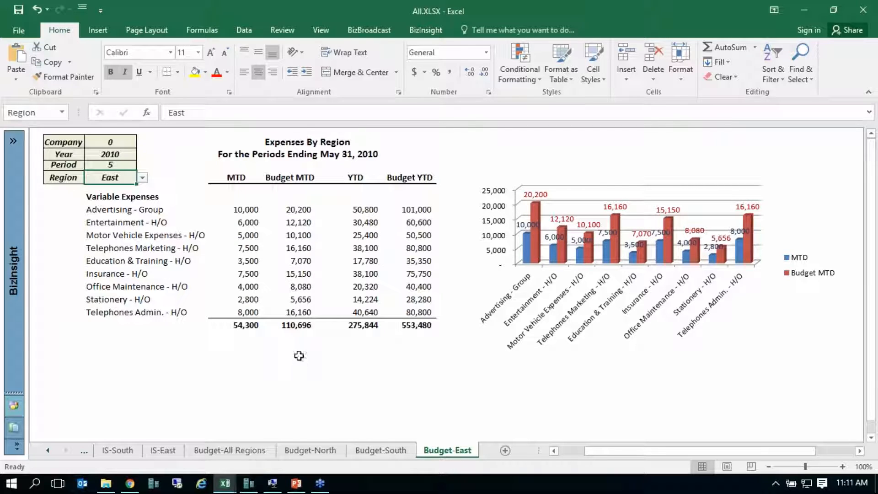
- Open the published All.PDF in Adobe Reader and go through its Dashboard, IS-All Regions, Budget-All Regions and Budget-North bookmarks
click(105, 483)
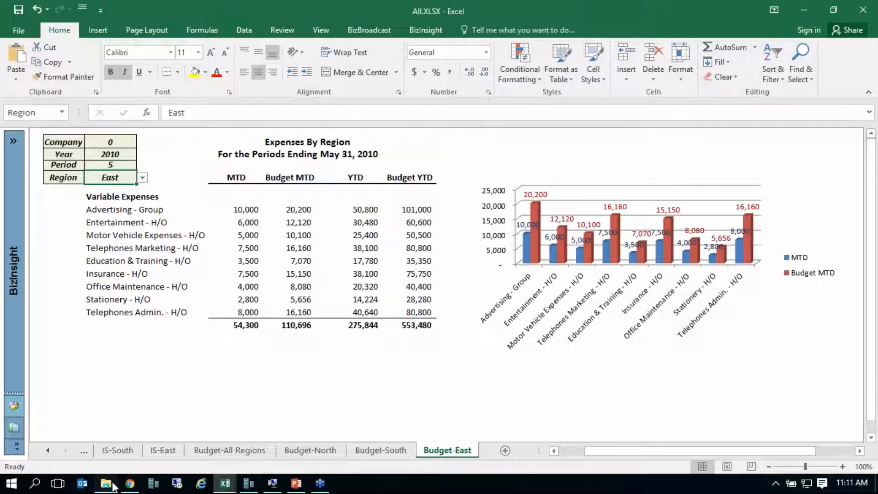
double_click(383, 164)
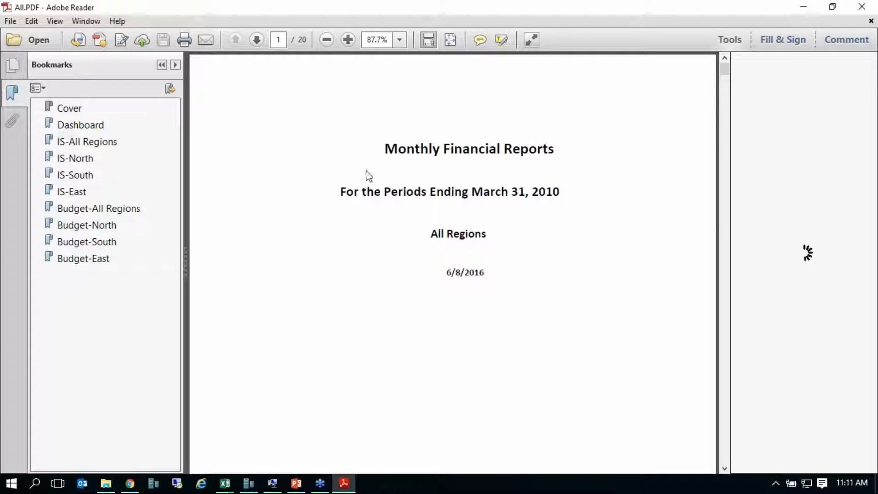
click(71, 126)
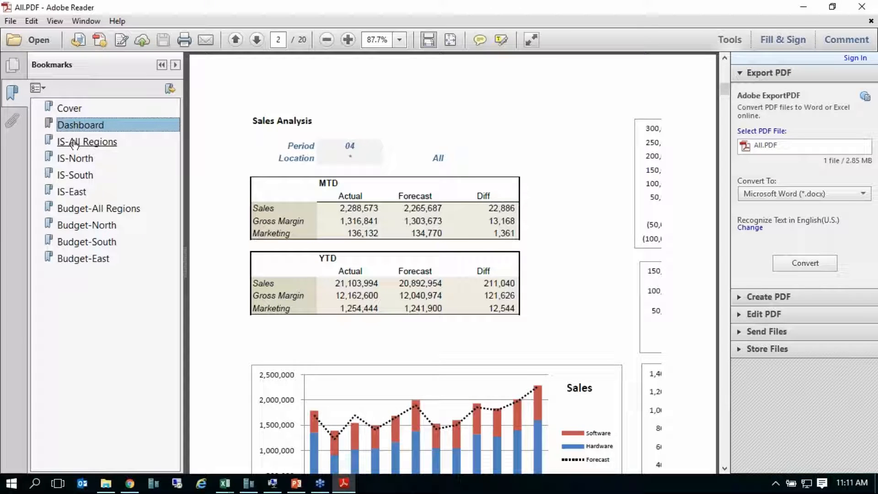
click(74, 144)
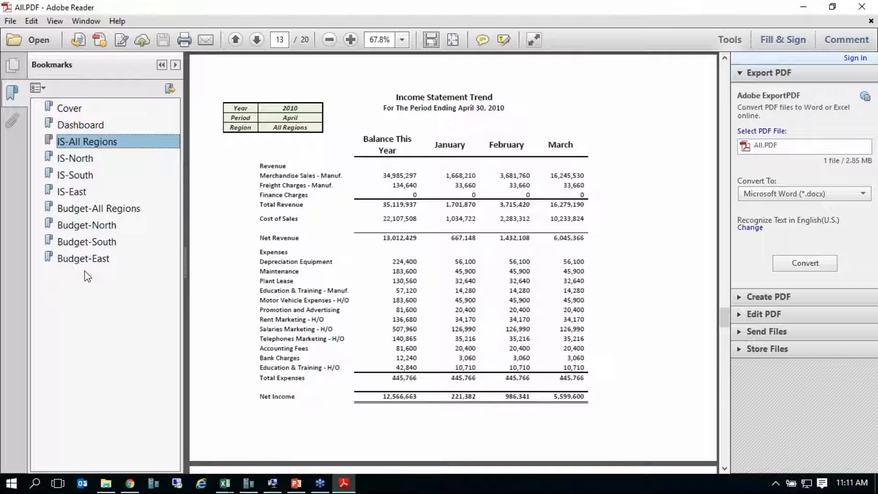
click(76, 210)
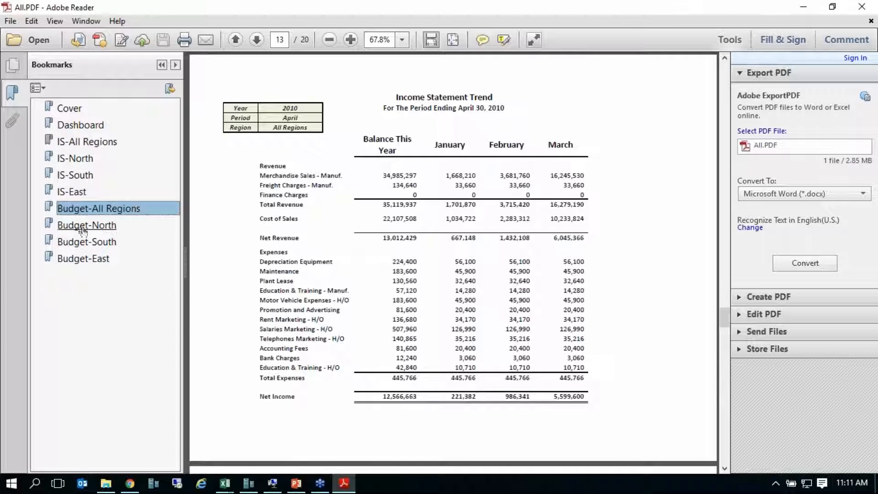
click(81, 231)
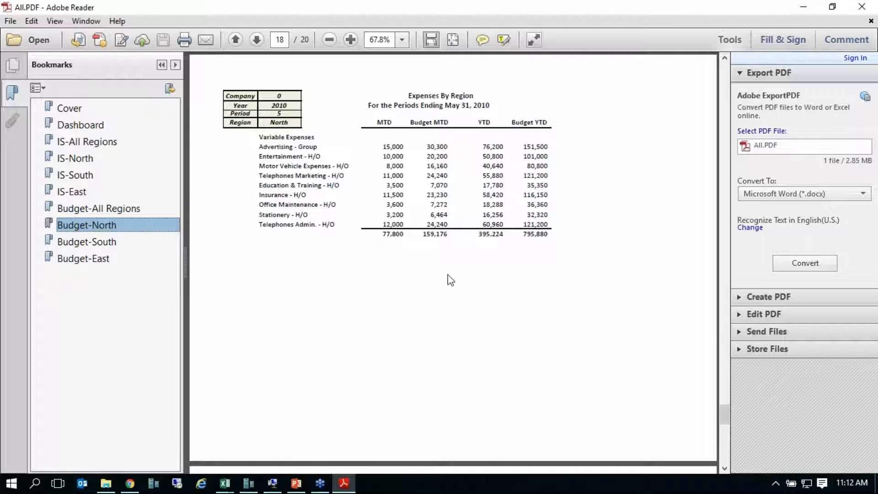
- Return to the Syspro BizBroadcast1 workbook in Excel, review the available render formats, and set row 10 of the BroadcastList to XLSX
click(231, 483)
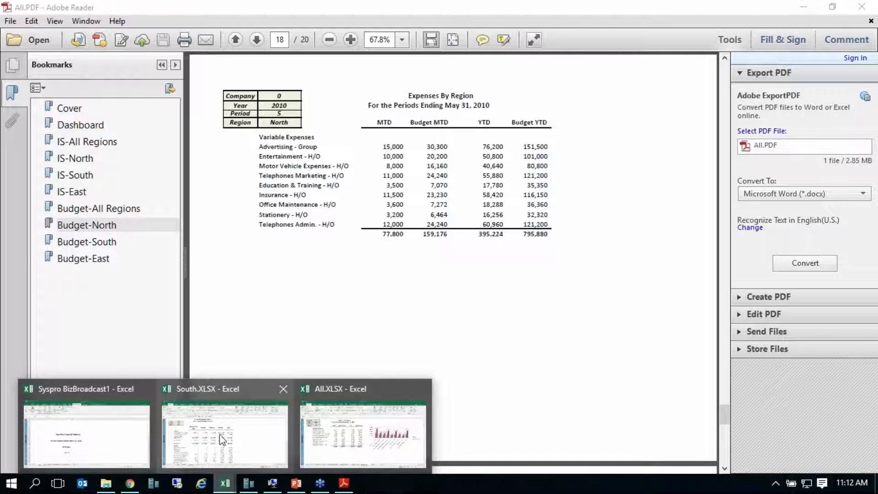
click(126, 441)
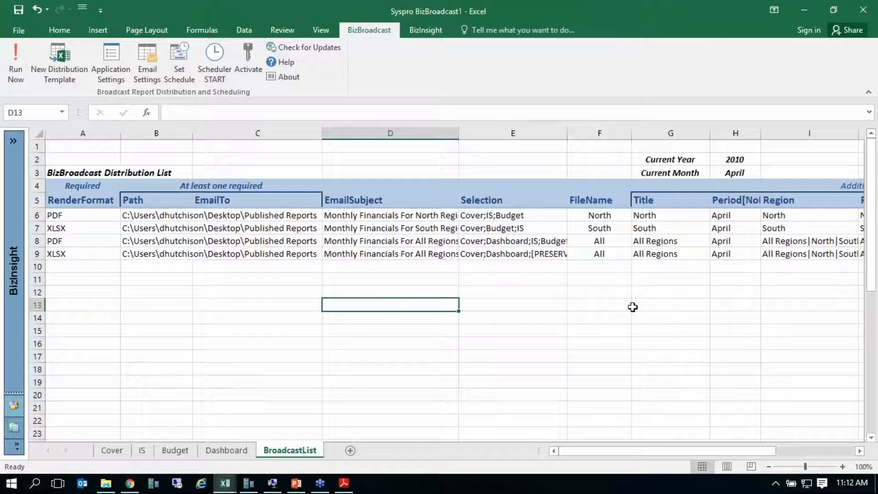
click(76, 267)
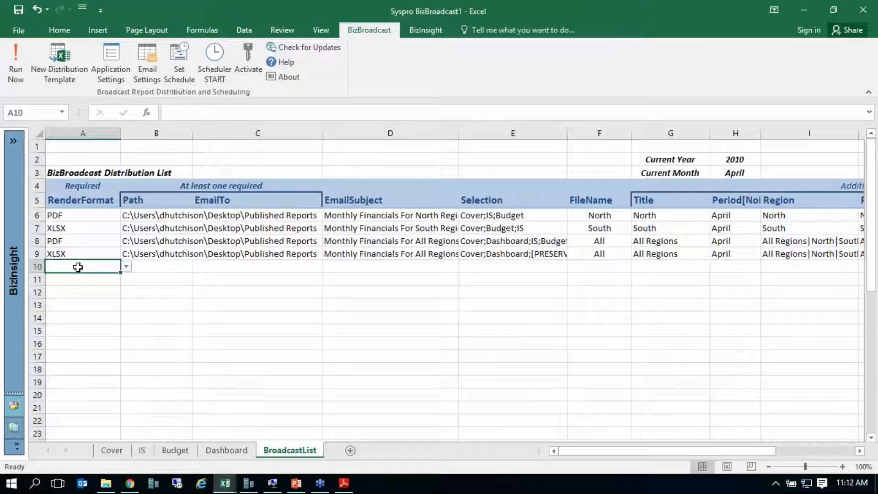
click(127, 268)
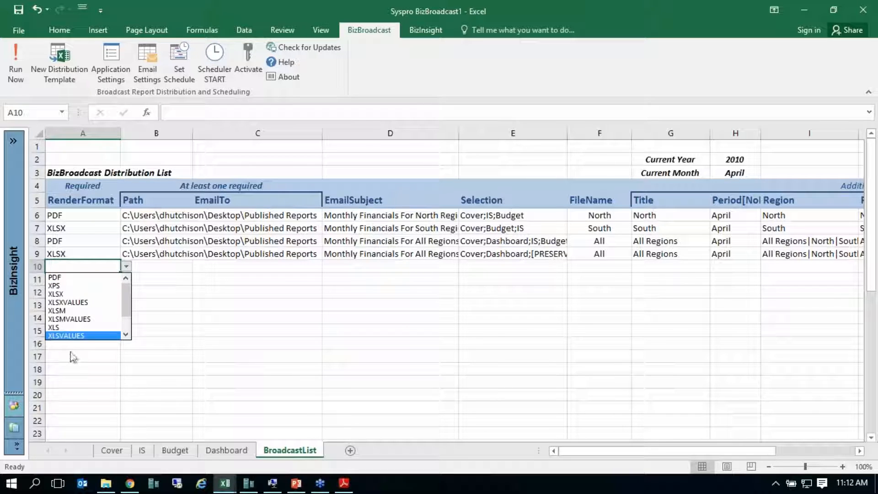
mouse_move(126, 300)
mouse_down()
mouse_move(120, 323)
mouse_move(120, 292)
mouse_up()
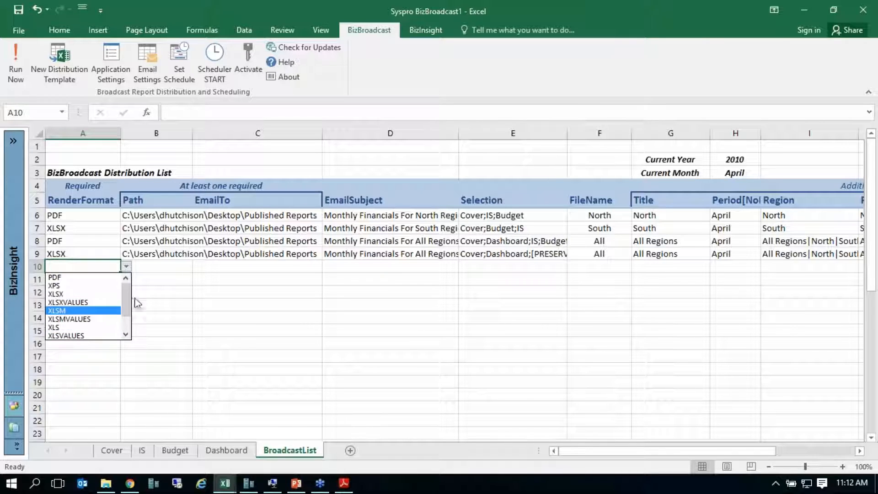
scroll(127, 299, down, 1)
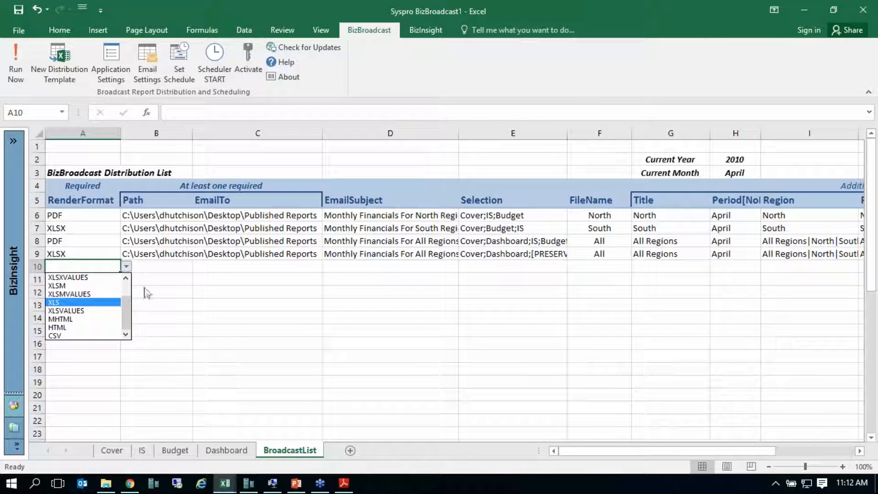
click(126, 267)
click(126, 268)
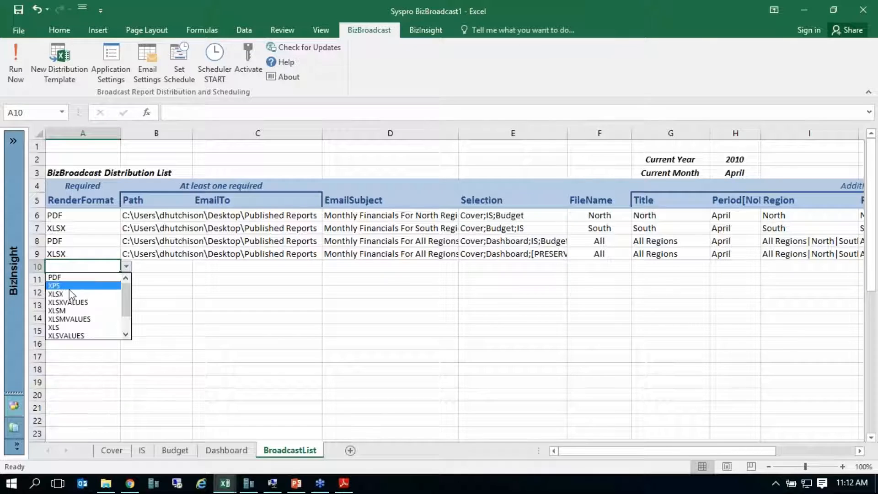
click(69, 298)
- Set the Path of row 10 to the 1Published Reports folder on the Desktop
click(147, 266)
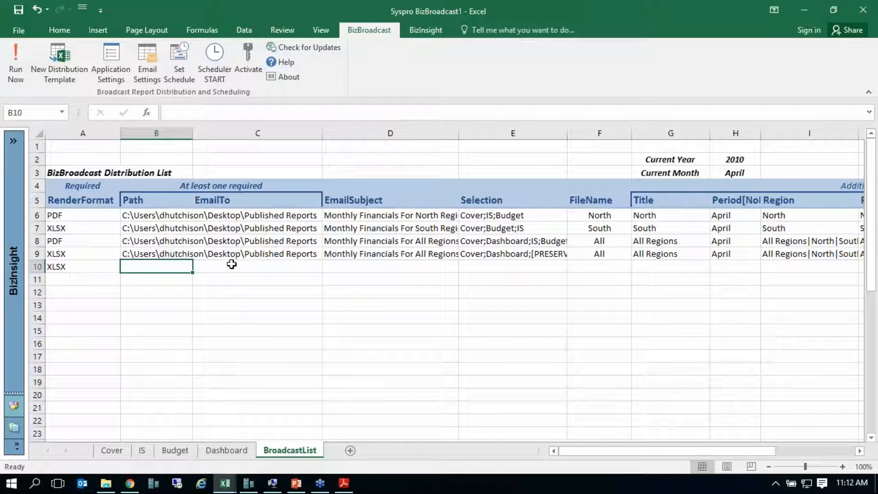
double_click(150, 266)
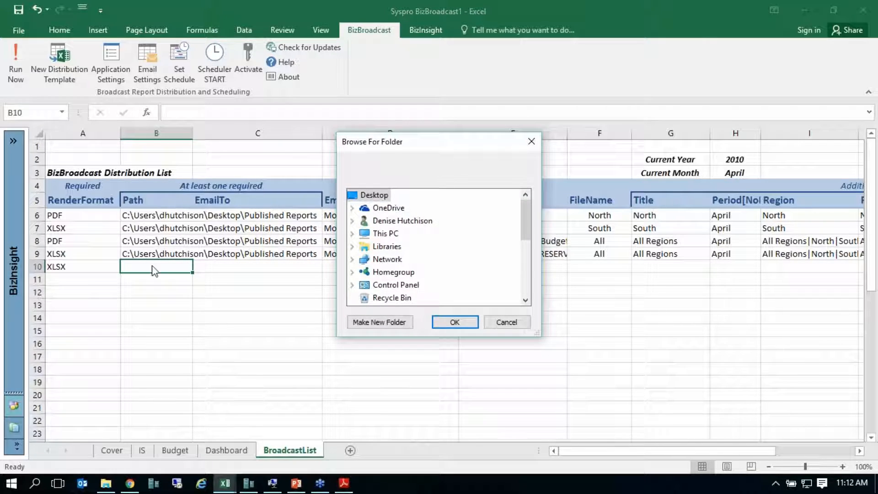
scroll(522, 226, down, 1)
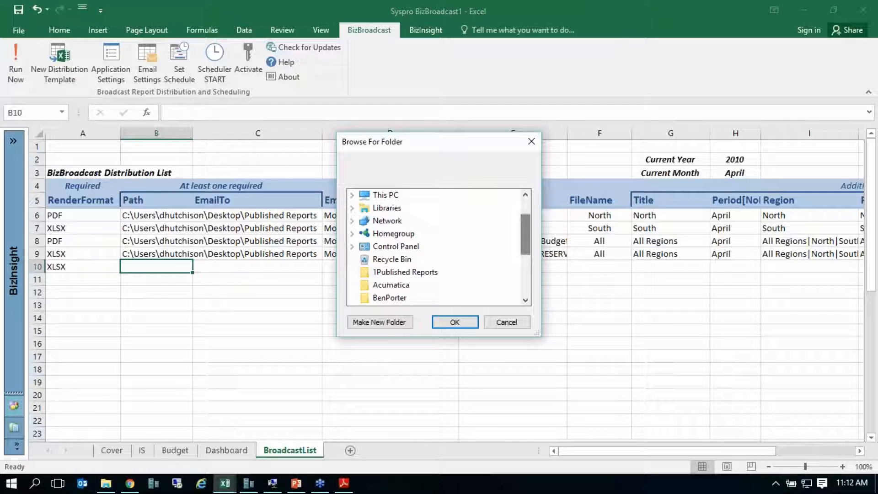
click(389, 274)
click(455, 322)
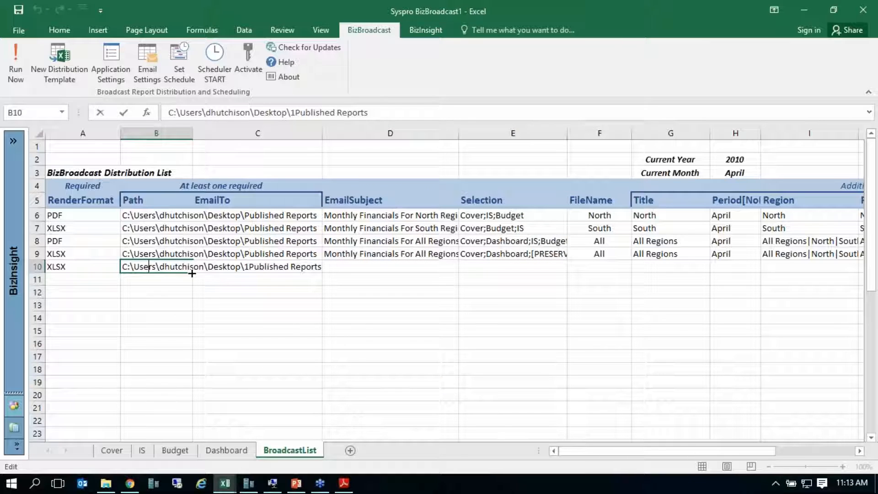
- Fill the row 10 path down through row 12, and clear cells B10:B12
drag(192, 273, 178, 289)
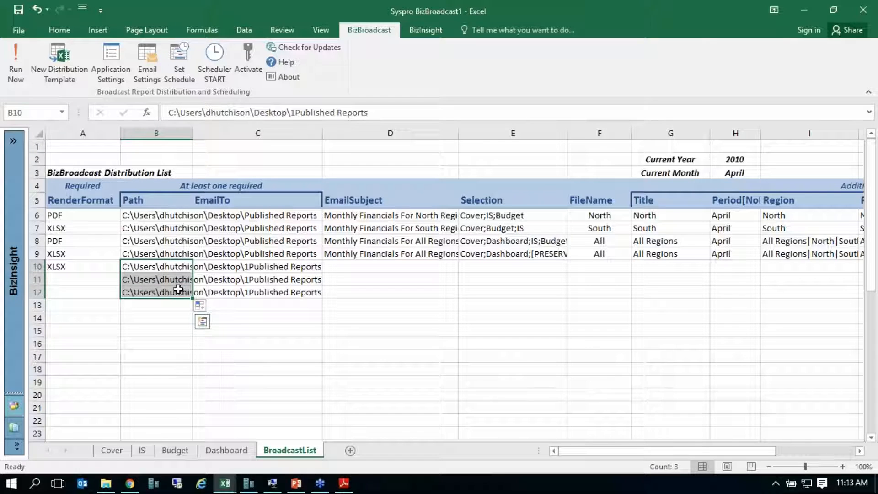
key(Delete)
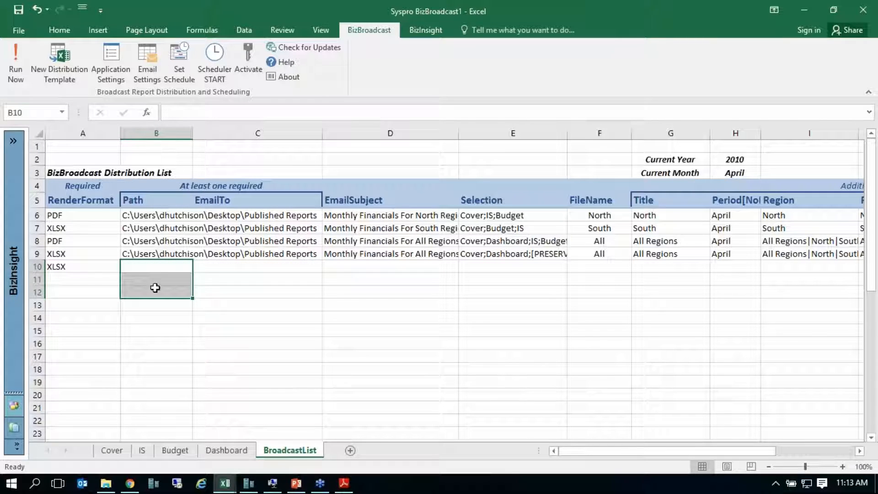
- Open the email address selection for the EmailTo cell of row 10 and close it without picking a recipient
click(230, 269)
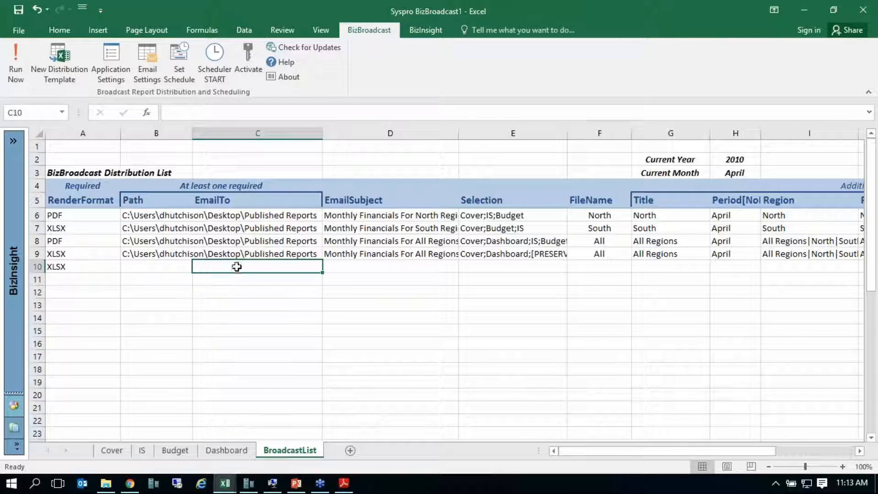
double_click(244, 268)
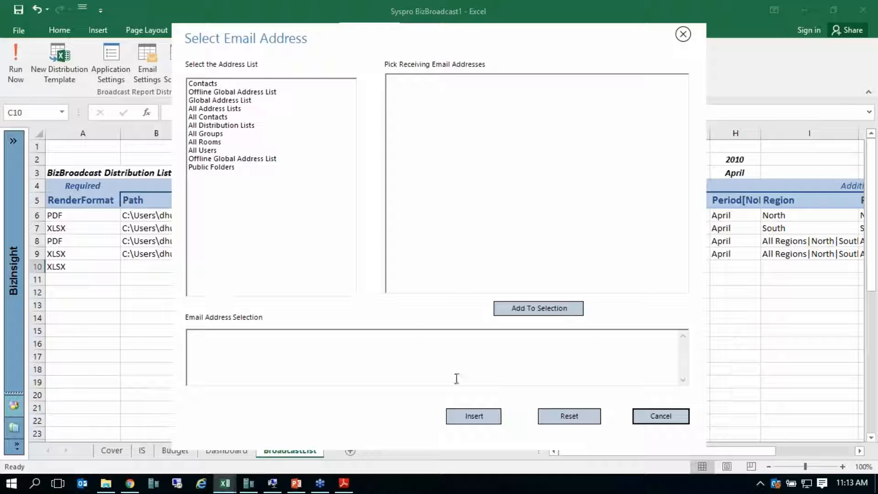
click(661, 418)
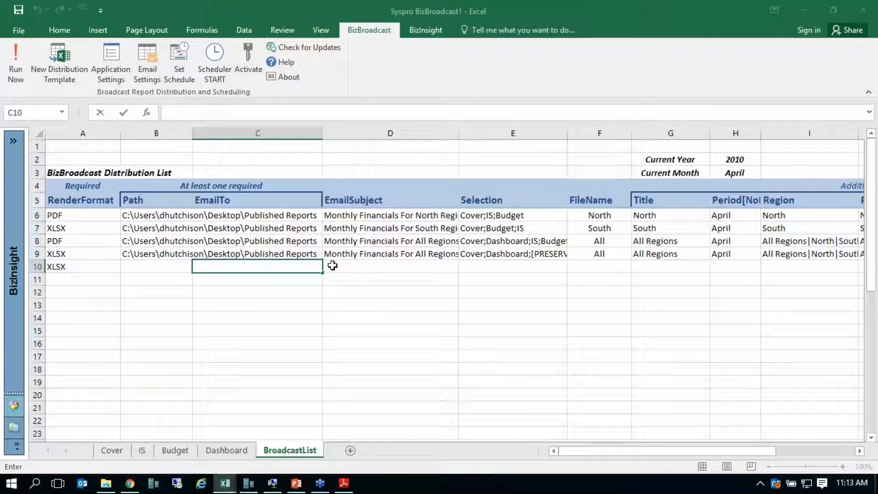
click(273, 270)
key(Escape)
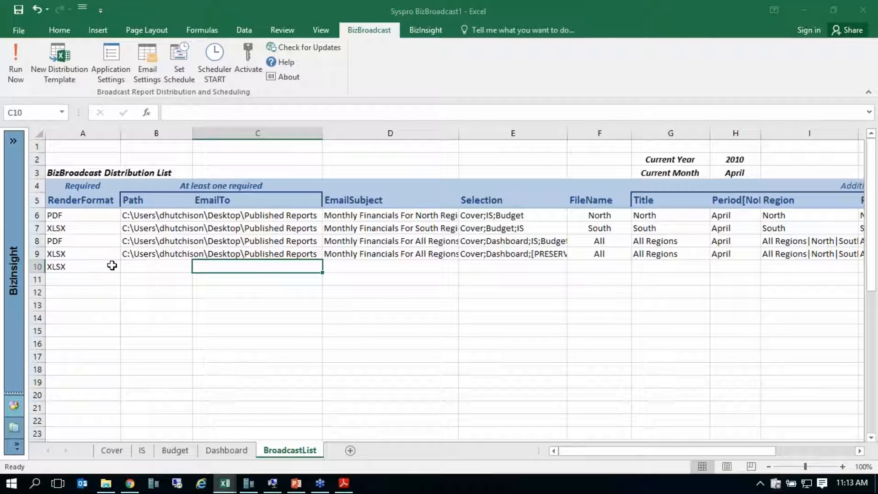
- Widen the Selection column of the distribution list to show more of its worksheet entries
click(350, 265)
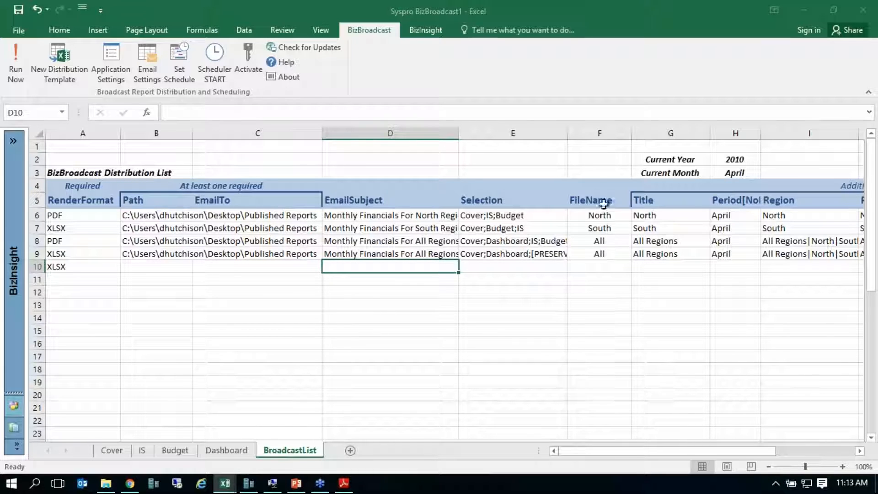
drag(567, 133, 623, 133)
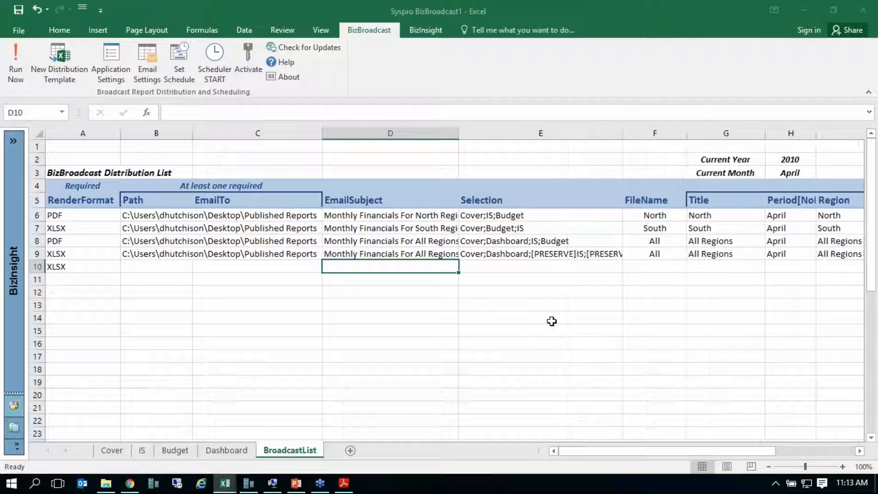
- Pick the Cover and Budget worksheets as the Selection for row 10, and clear the cell again
click(528, 269)
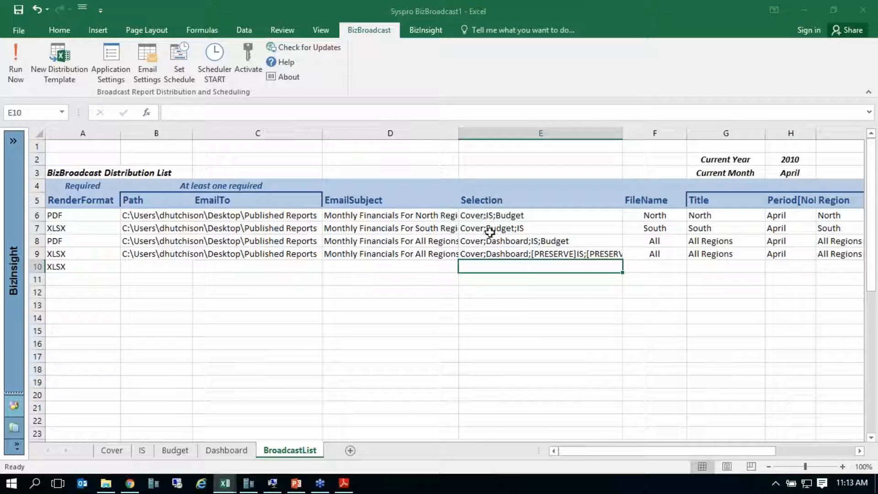
double_click(504, 264)
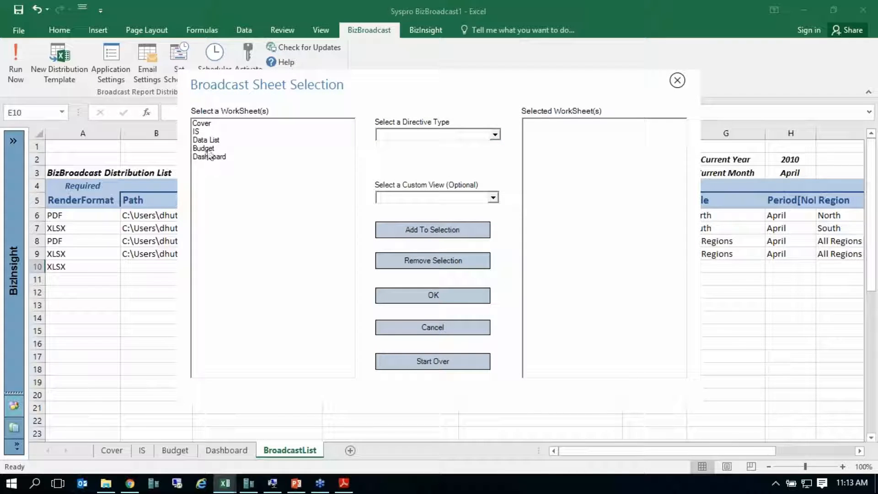
click(203, 125)
click(430, 231)
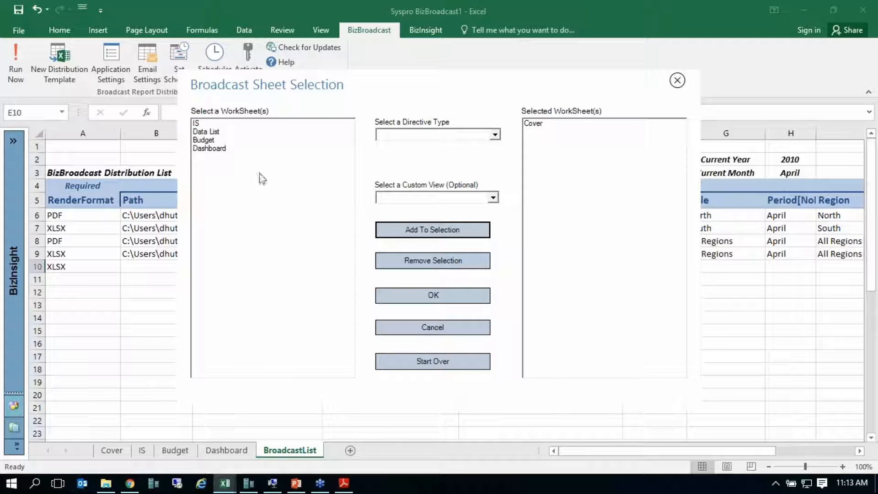
click(214, 140)
click(408, 233)
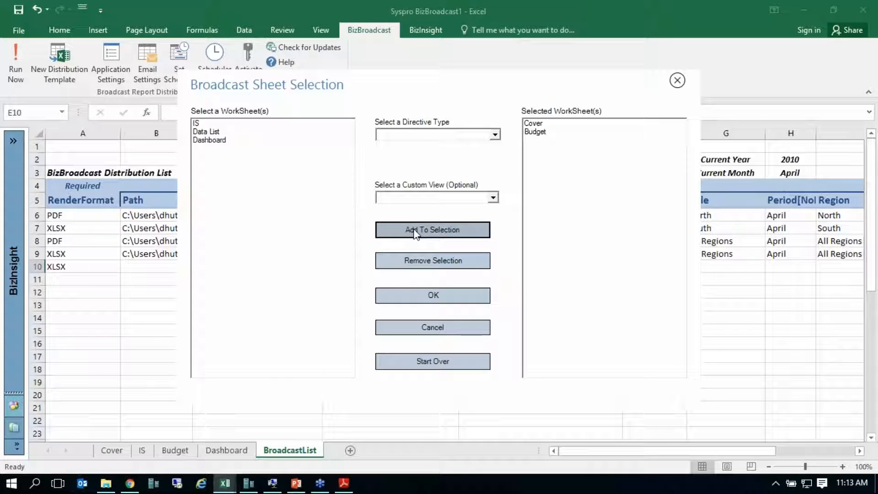
click(451, 296)
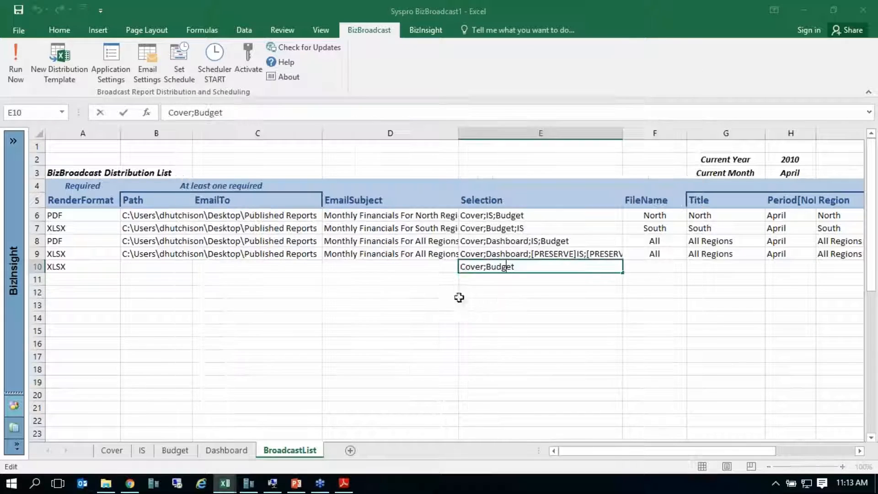
click(520, 267)
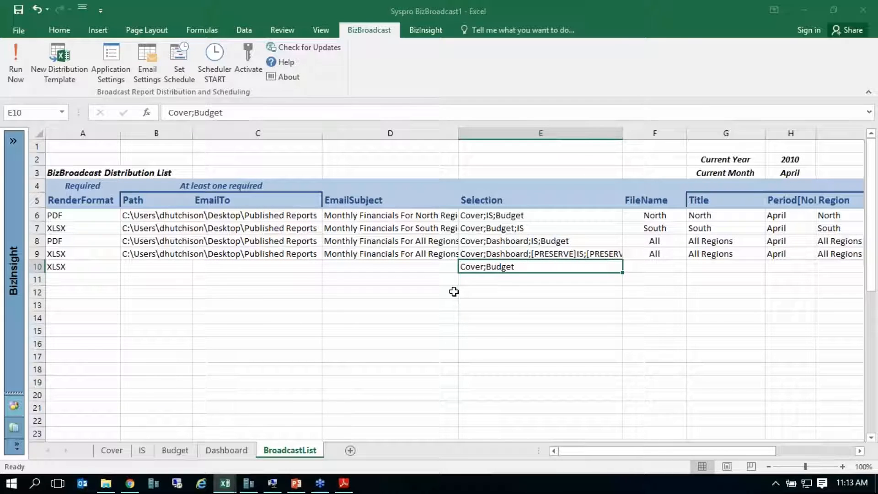
key(Delete)
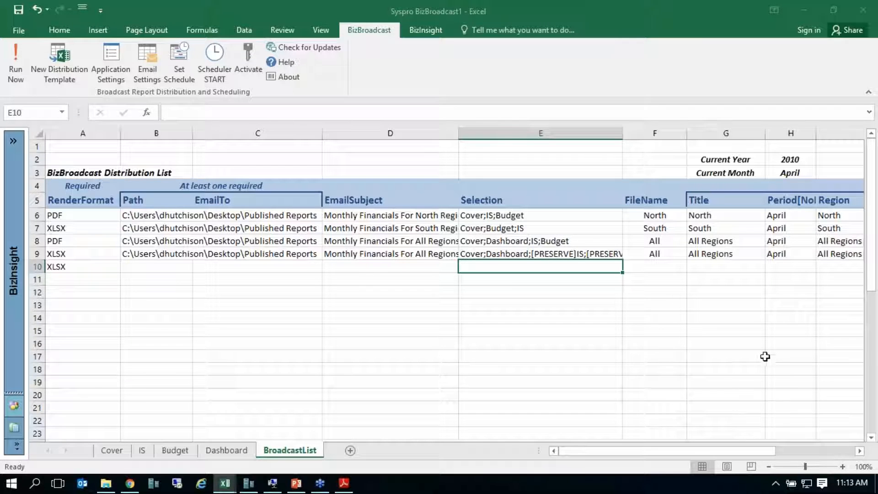
- Examine the additional optional parameters: the Region header, the Region entries of rows 7 and 8, and the Password cell of row 6
drag(755, 455, 810, 452)
click(579, 202)
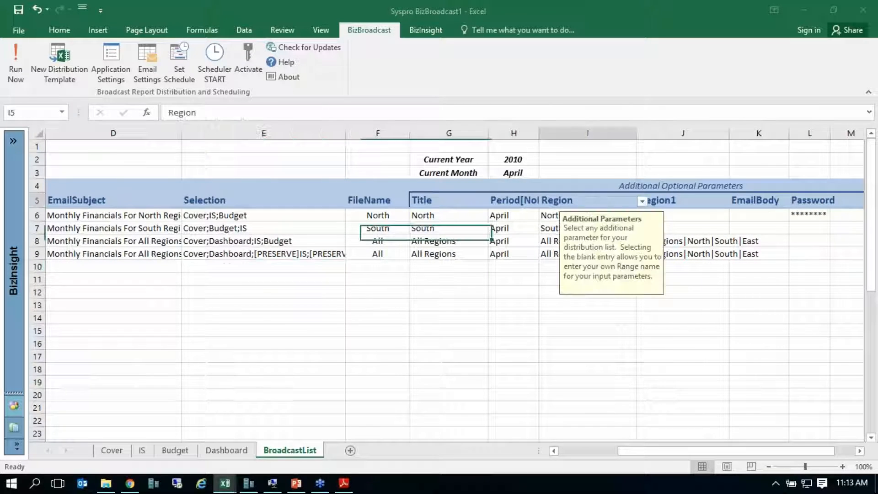
click(516, 279)
click(570, 221)
click(567, 227)
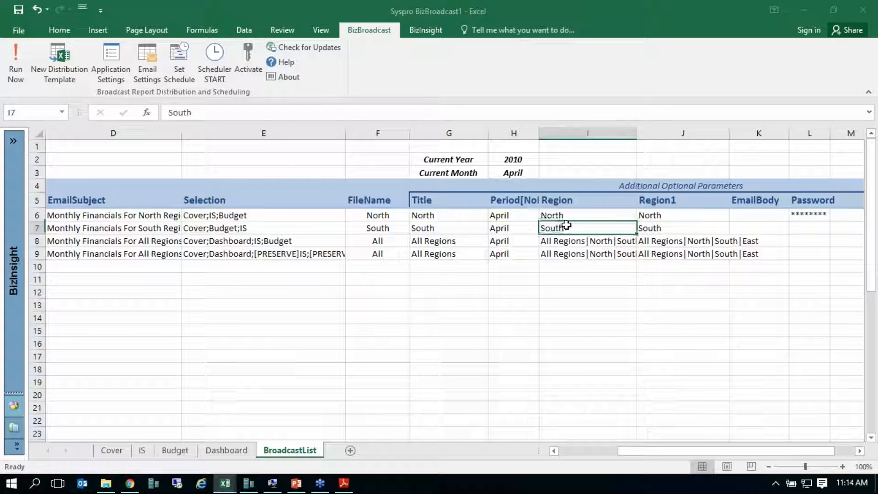
click(564, 240)
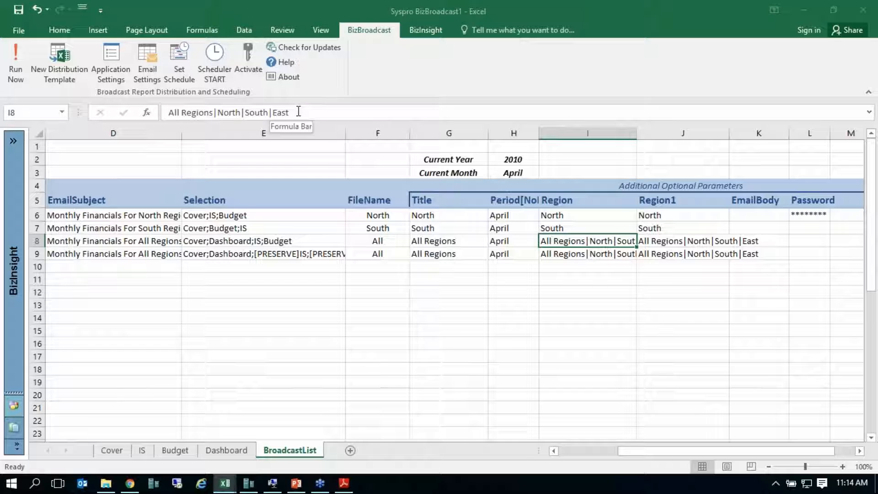
click(821, 219)
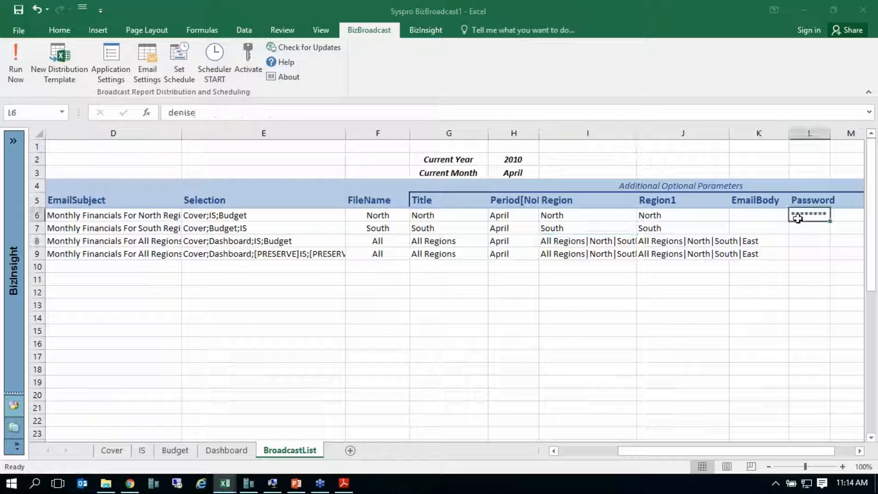
- Add MergeFiles as an additional parameter header in cell M5, beside Password
drag(824, 452, 840, 454)
click(730, 202)
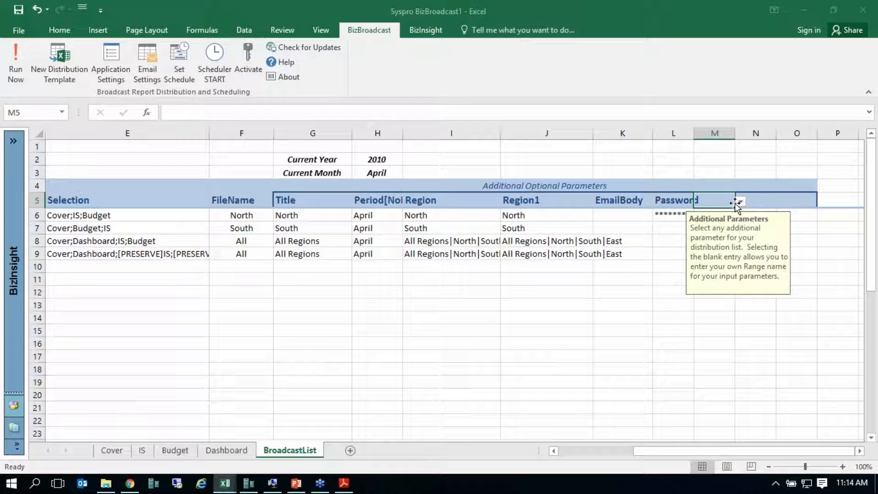
click(740, 202)
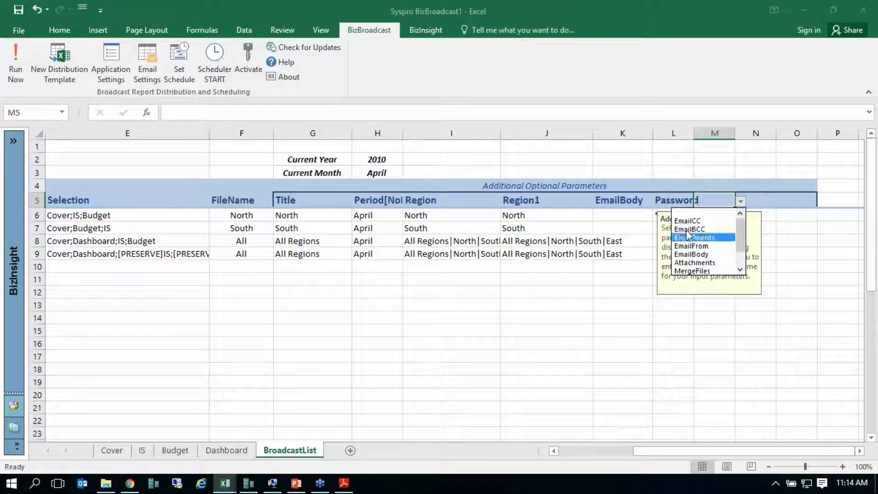
click(697, 272)
click(728, 305)
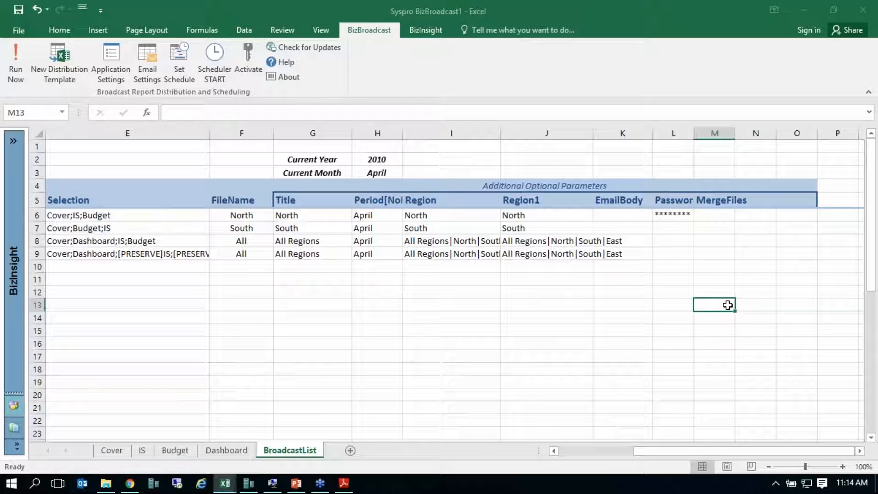
- Review the Broadcast Merge Options for the MergeFiles cell of row 6 and close them without adding files
click(706, 215)
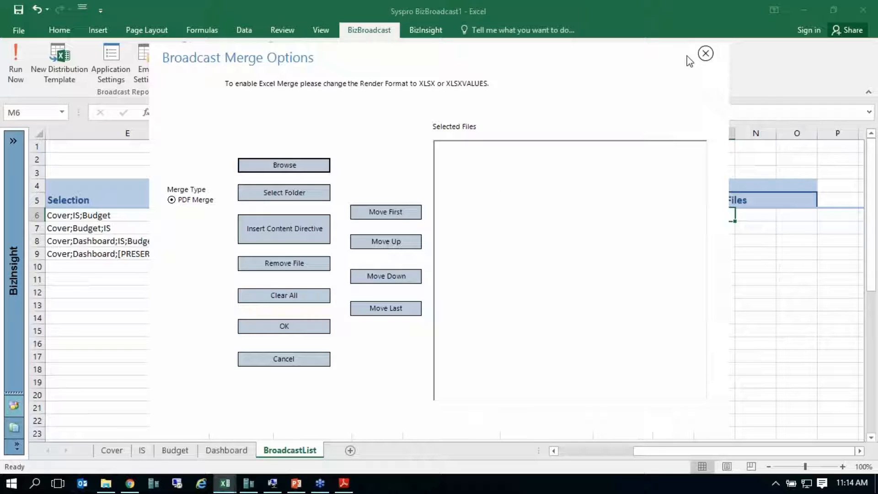
click(705, 53)
click(530, 332)
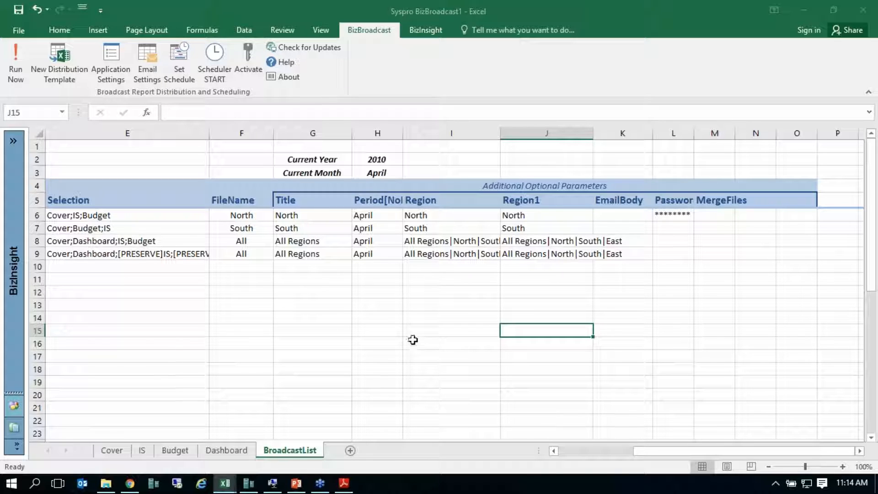
- Switch to the 2016 EU PPT BizNet v2 presentation in PowerPoint and start the slide show from slide 9 as a duplicate slide show
mouse_move(343, 488)
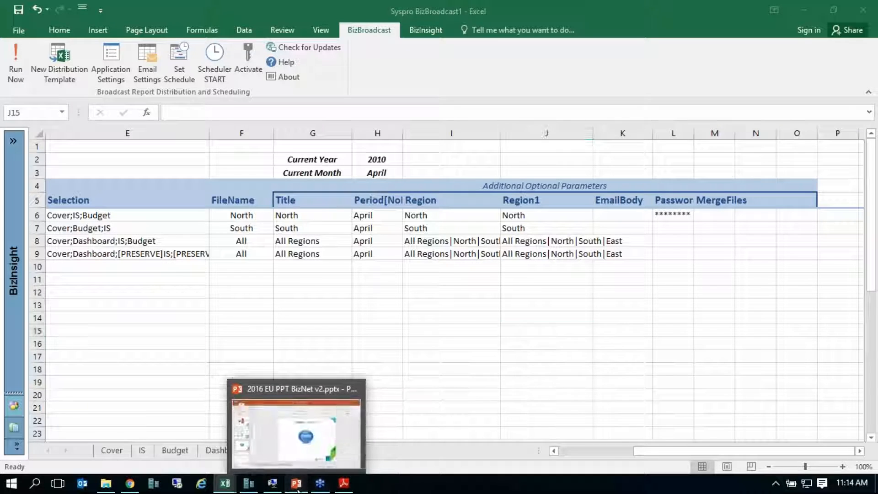
click(290, 393)
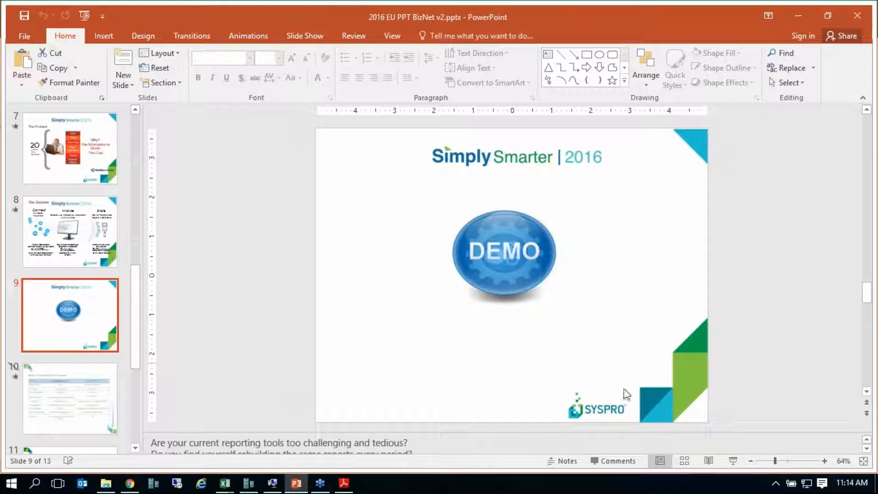
click(733, 460)
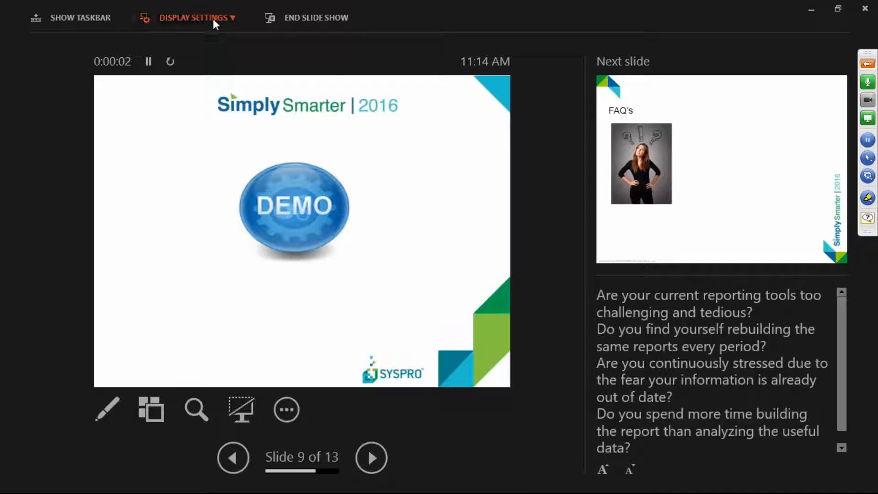
click(214, 19)
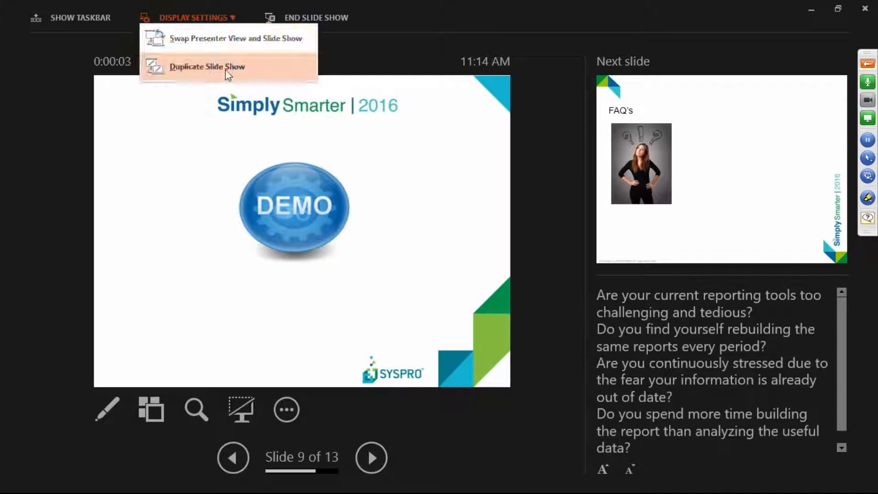
click(192, 65)
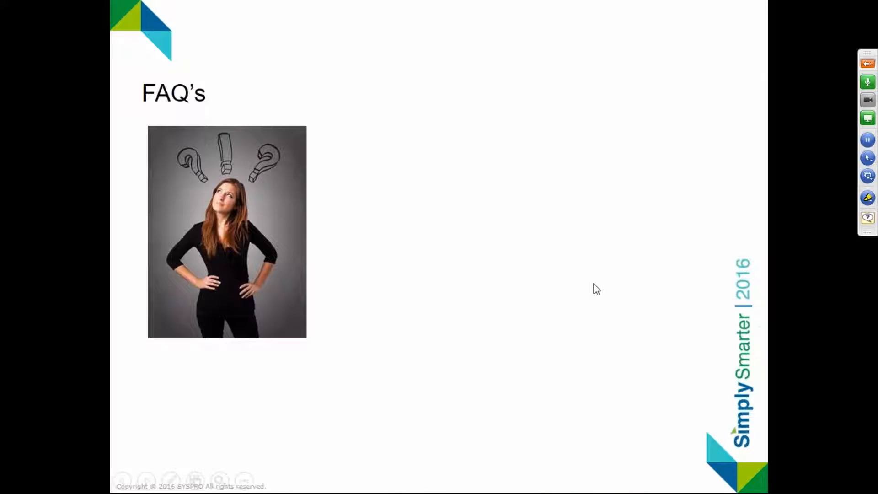
- Advance the FAQ's slide to reveal the additional hardware question and its answer
click(593, 284)
click(605, 293)
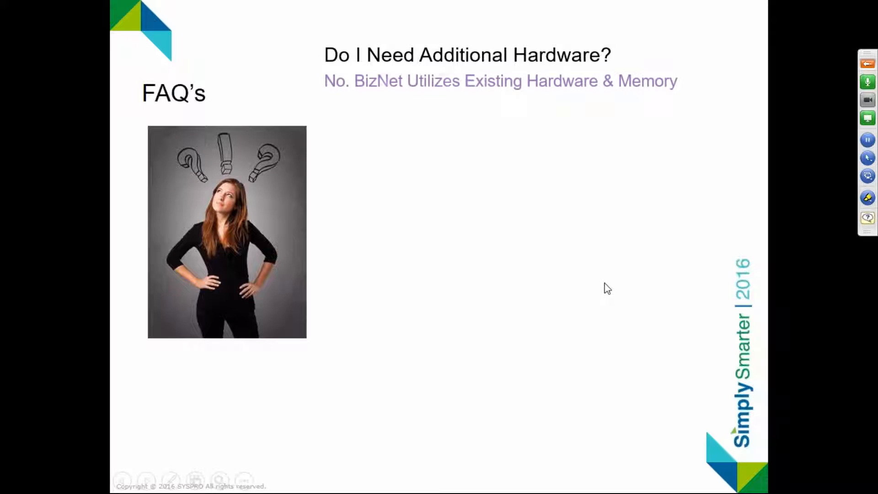